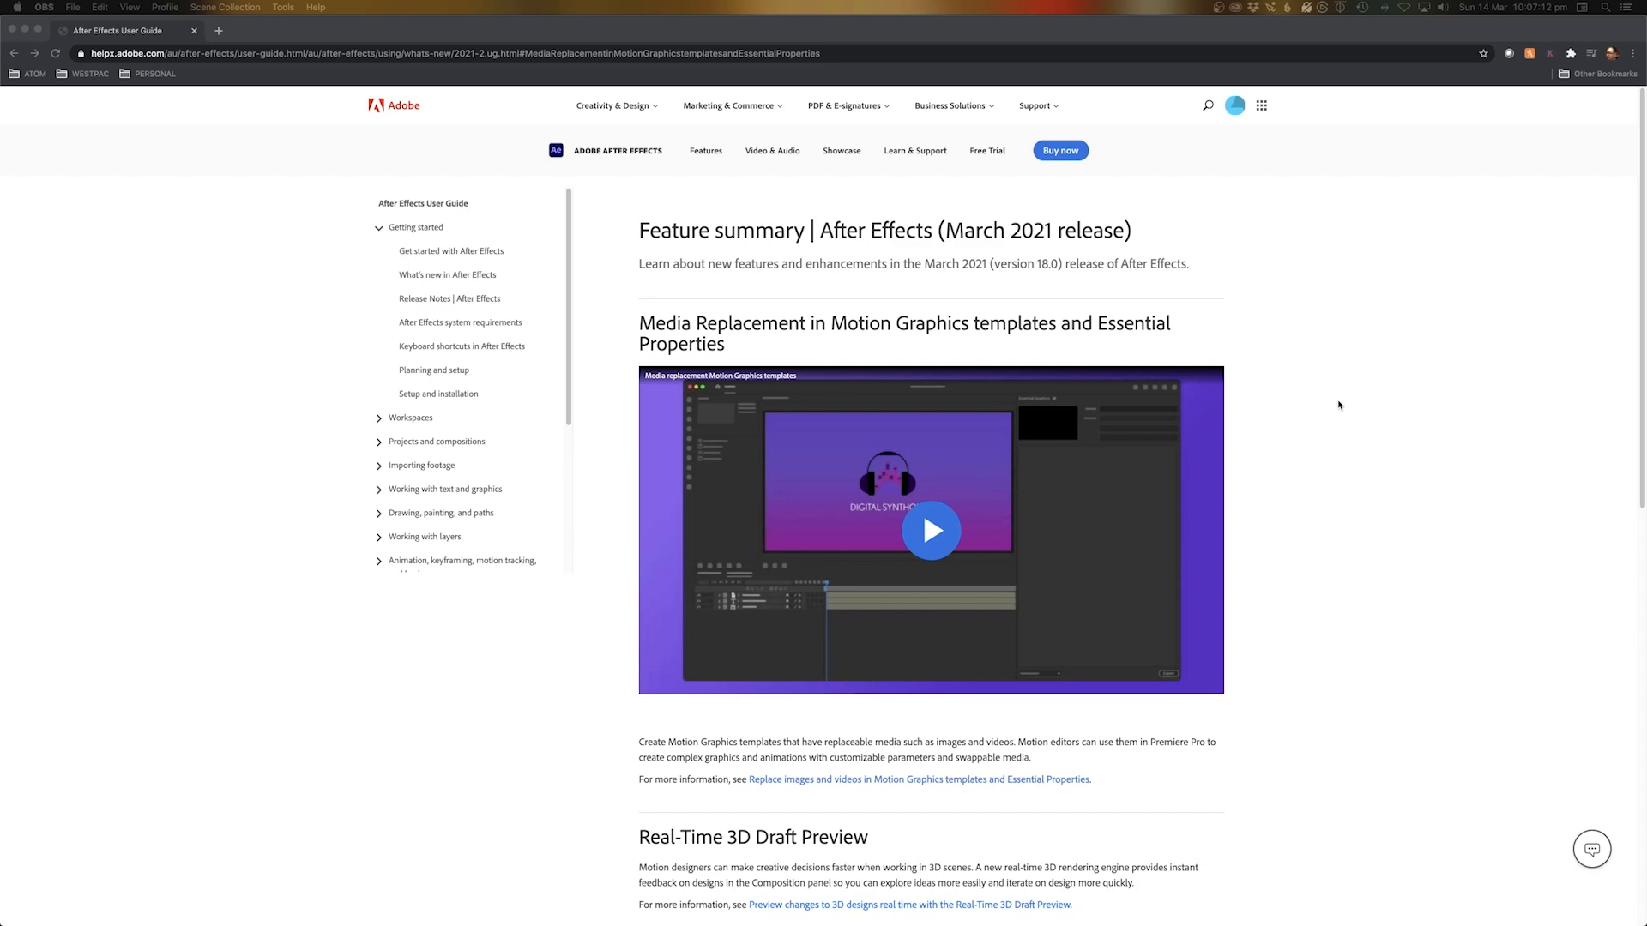
Scroll down and back up through the After Effects help page in Chrome
scroll(1366, 402, down, 6)
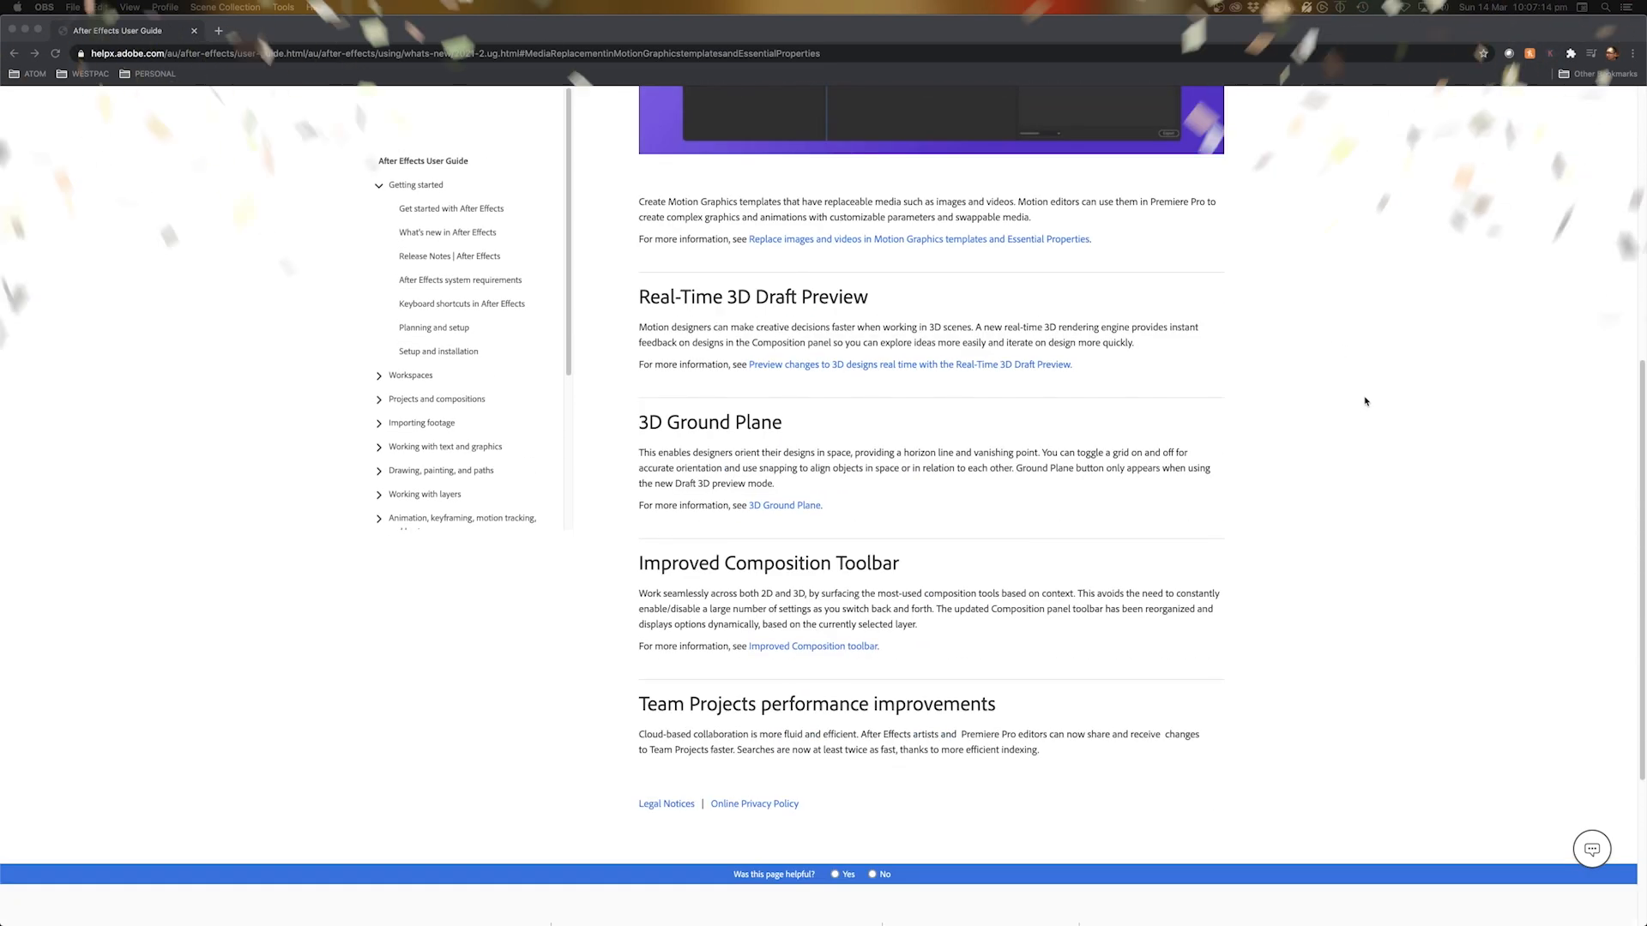
scroll(1366, 402, down, 2)
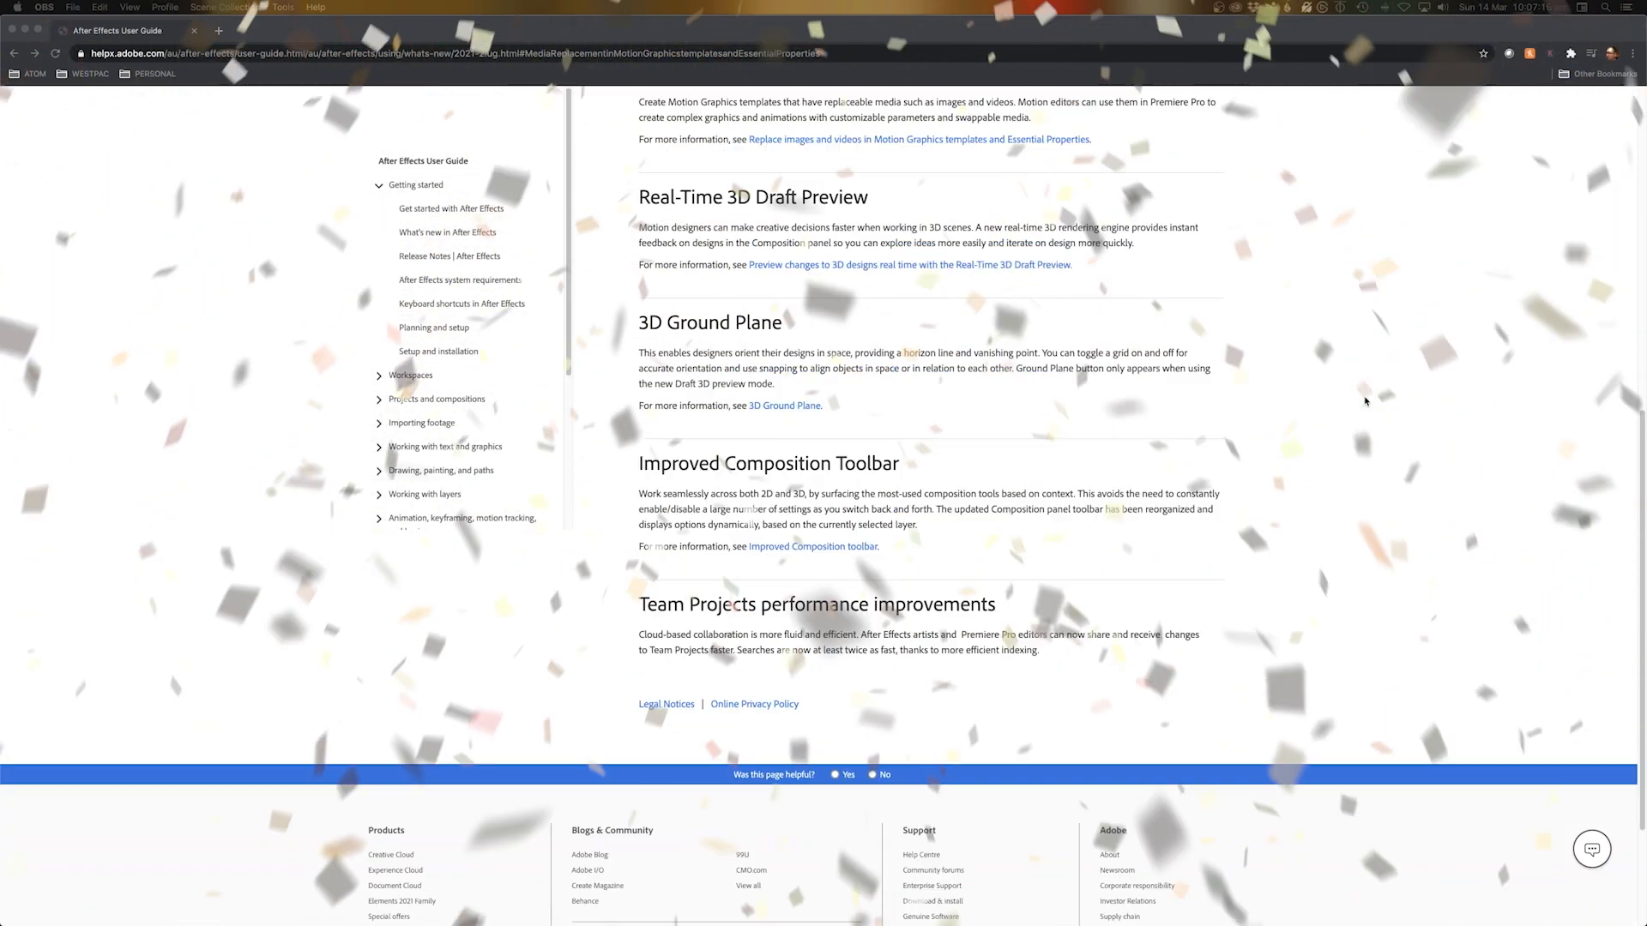
scroll(1366, 402, up, 7)
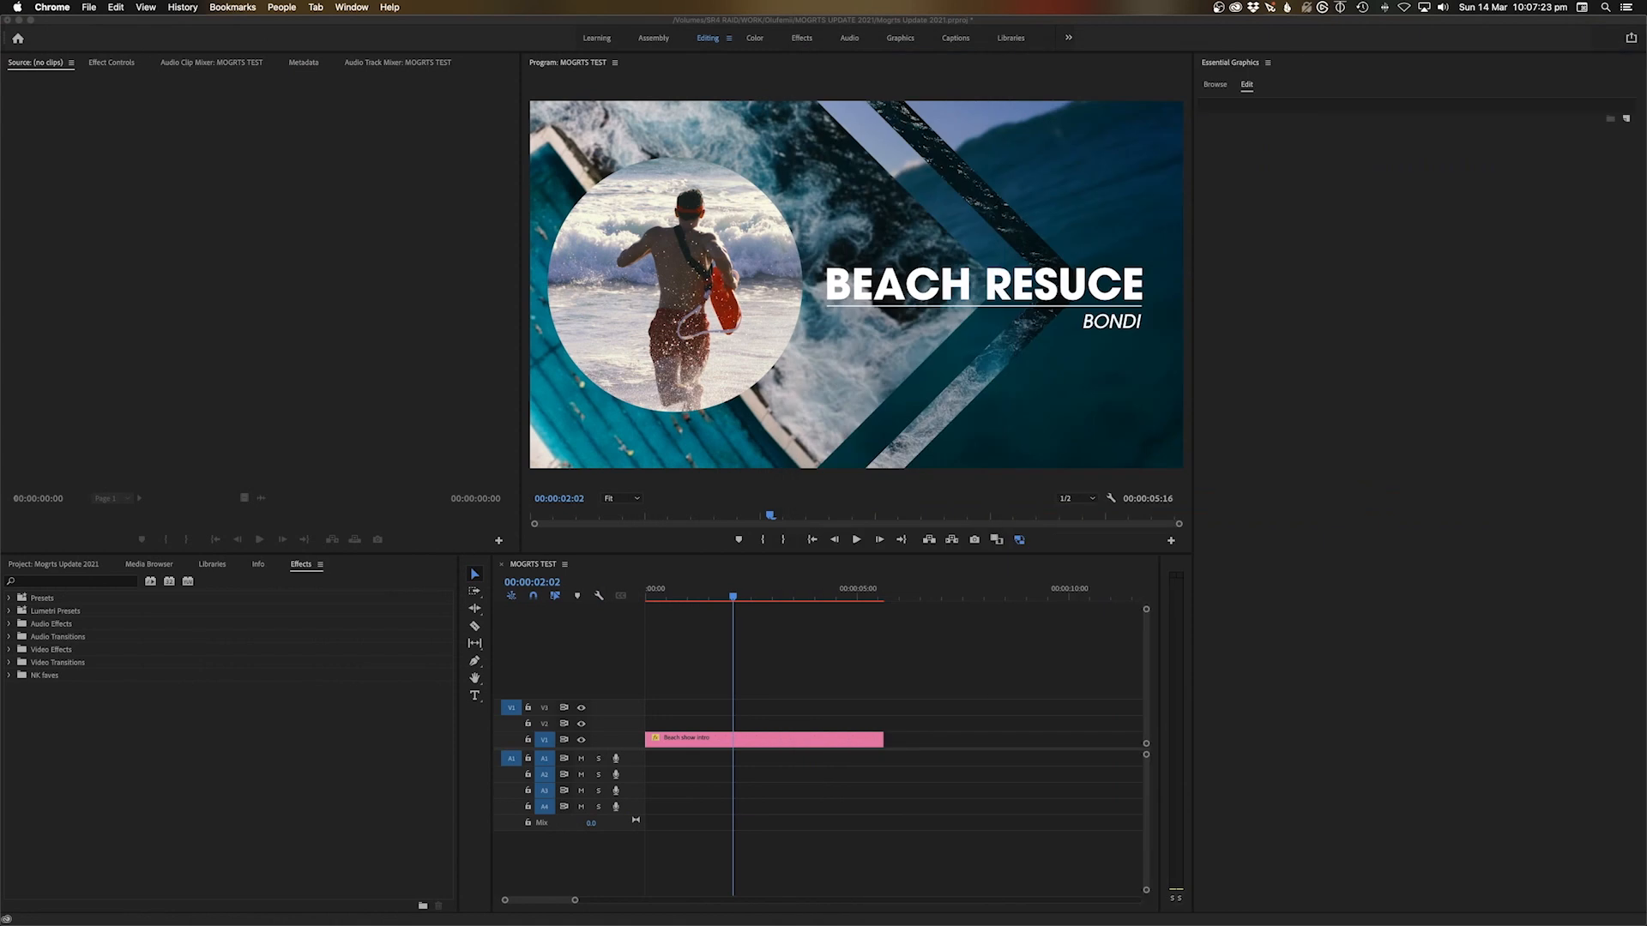
Scrub and play the Beach show intro title from the start of the MOGRTS TEST sequence
click(800, 605)
drag(800, 600, 765, 601)
key(Home)
key(space)
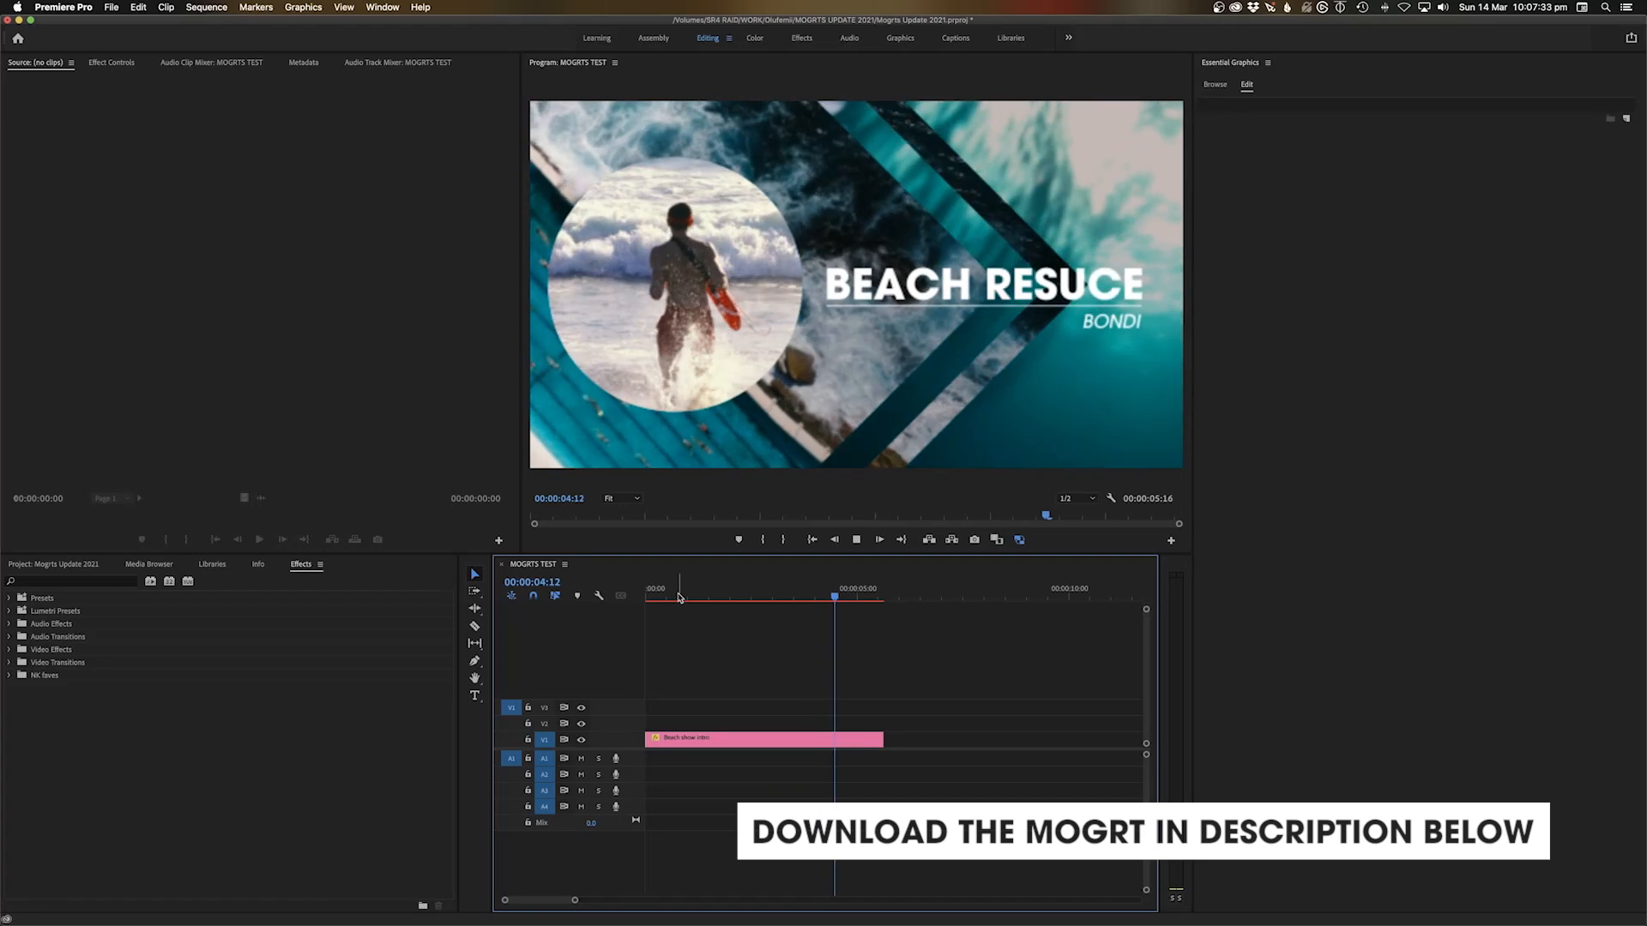
key(space)
key(Home)
key(space)
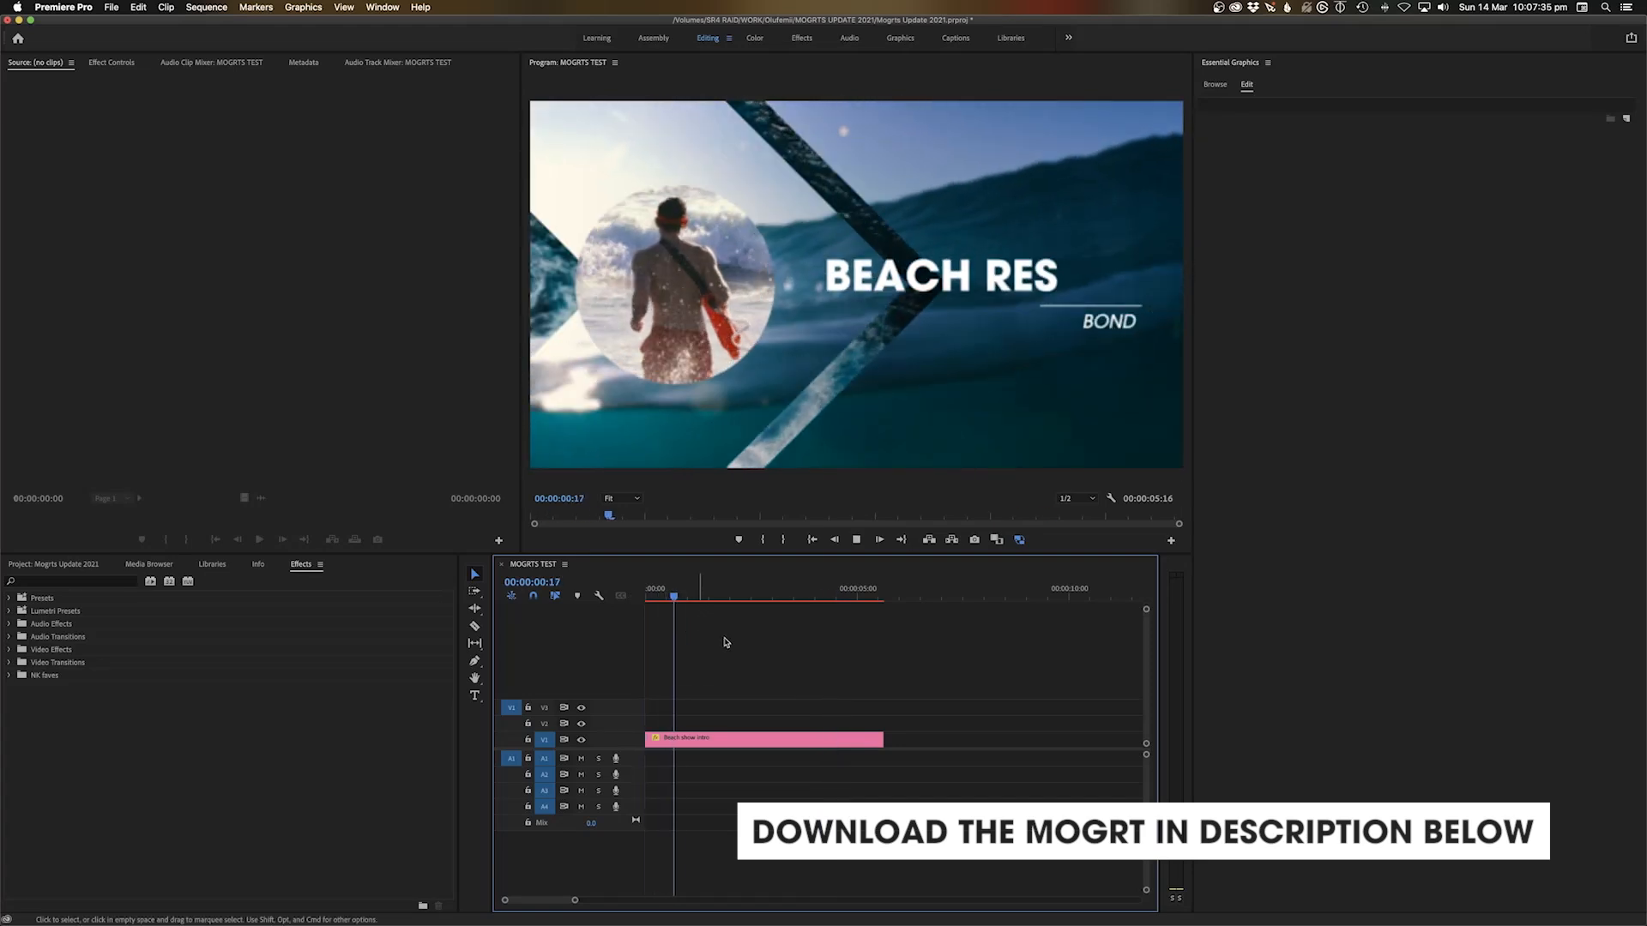
key(space)
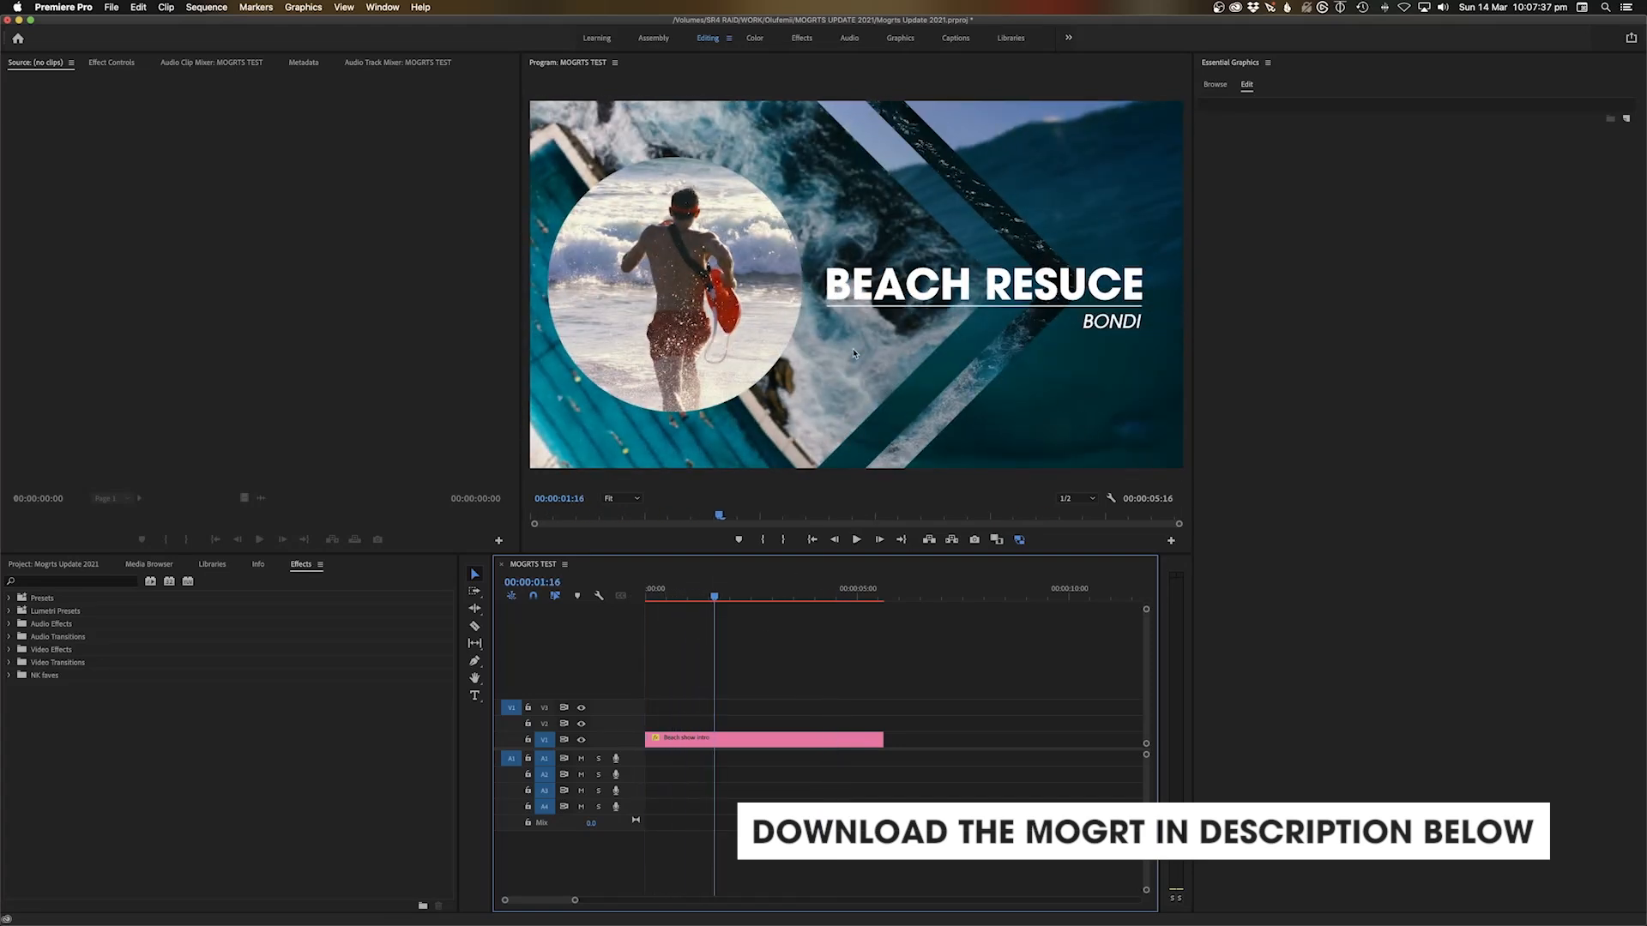
key(space)
key(space)
Change the main title text to 'BEach lyfe' and play the retitled intro
click(794, 743)
click(1274, 136)
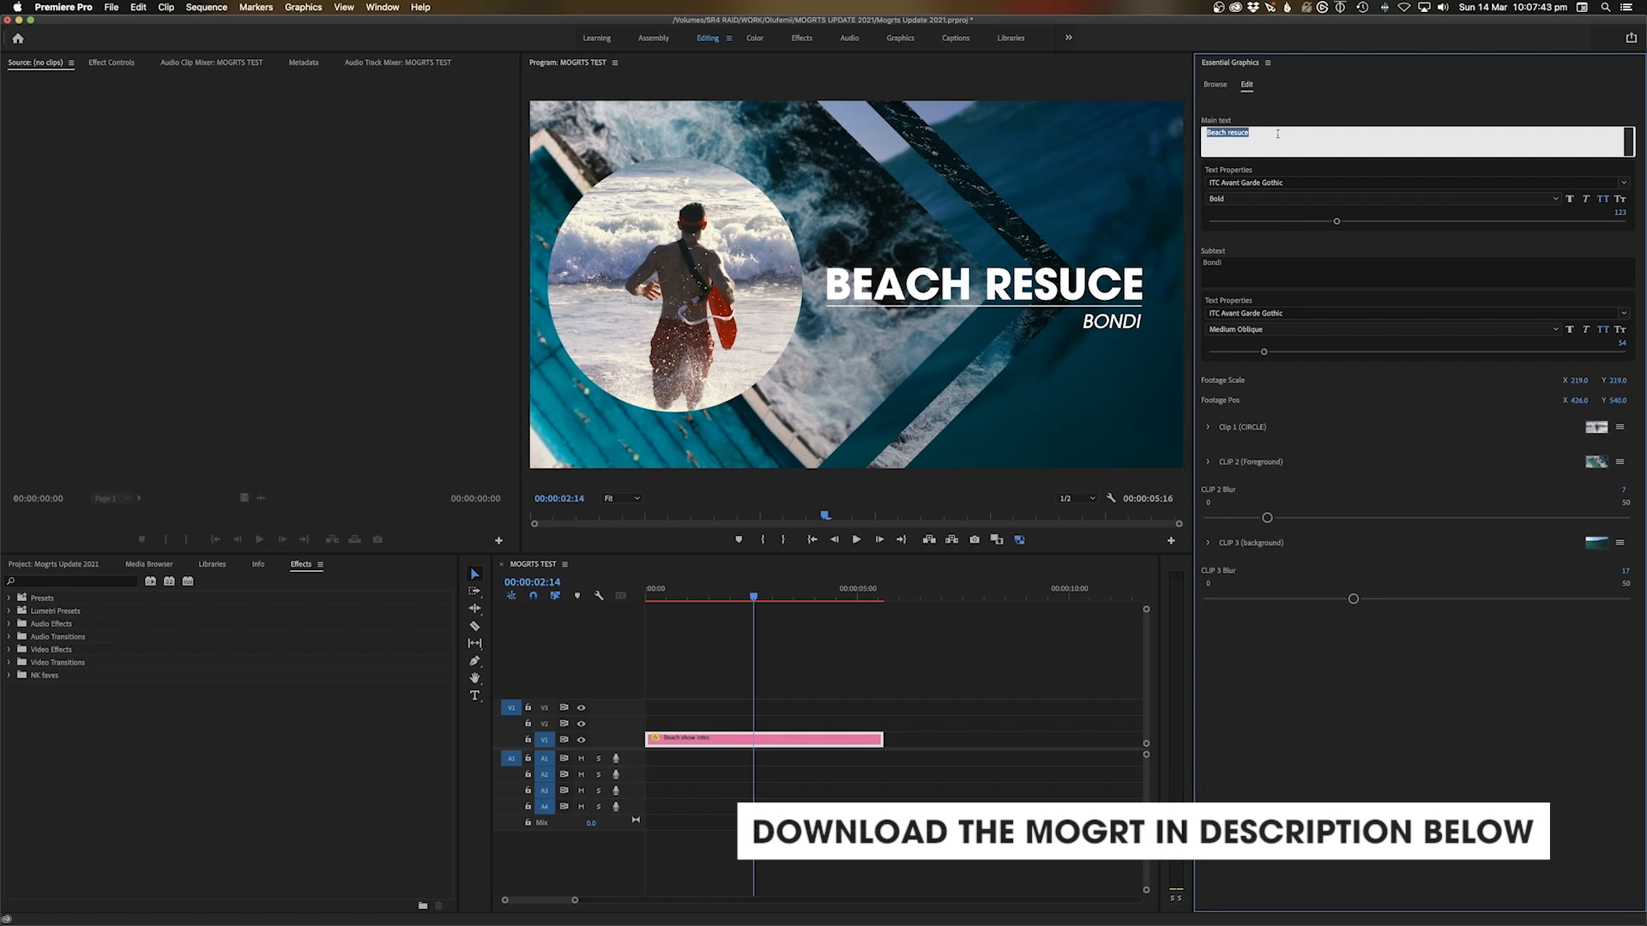
text(BEach life)
key(BackSpace)
key(BackSpace)
key(BackSpace)
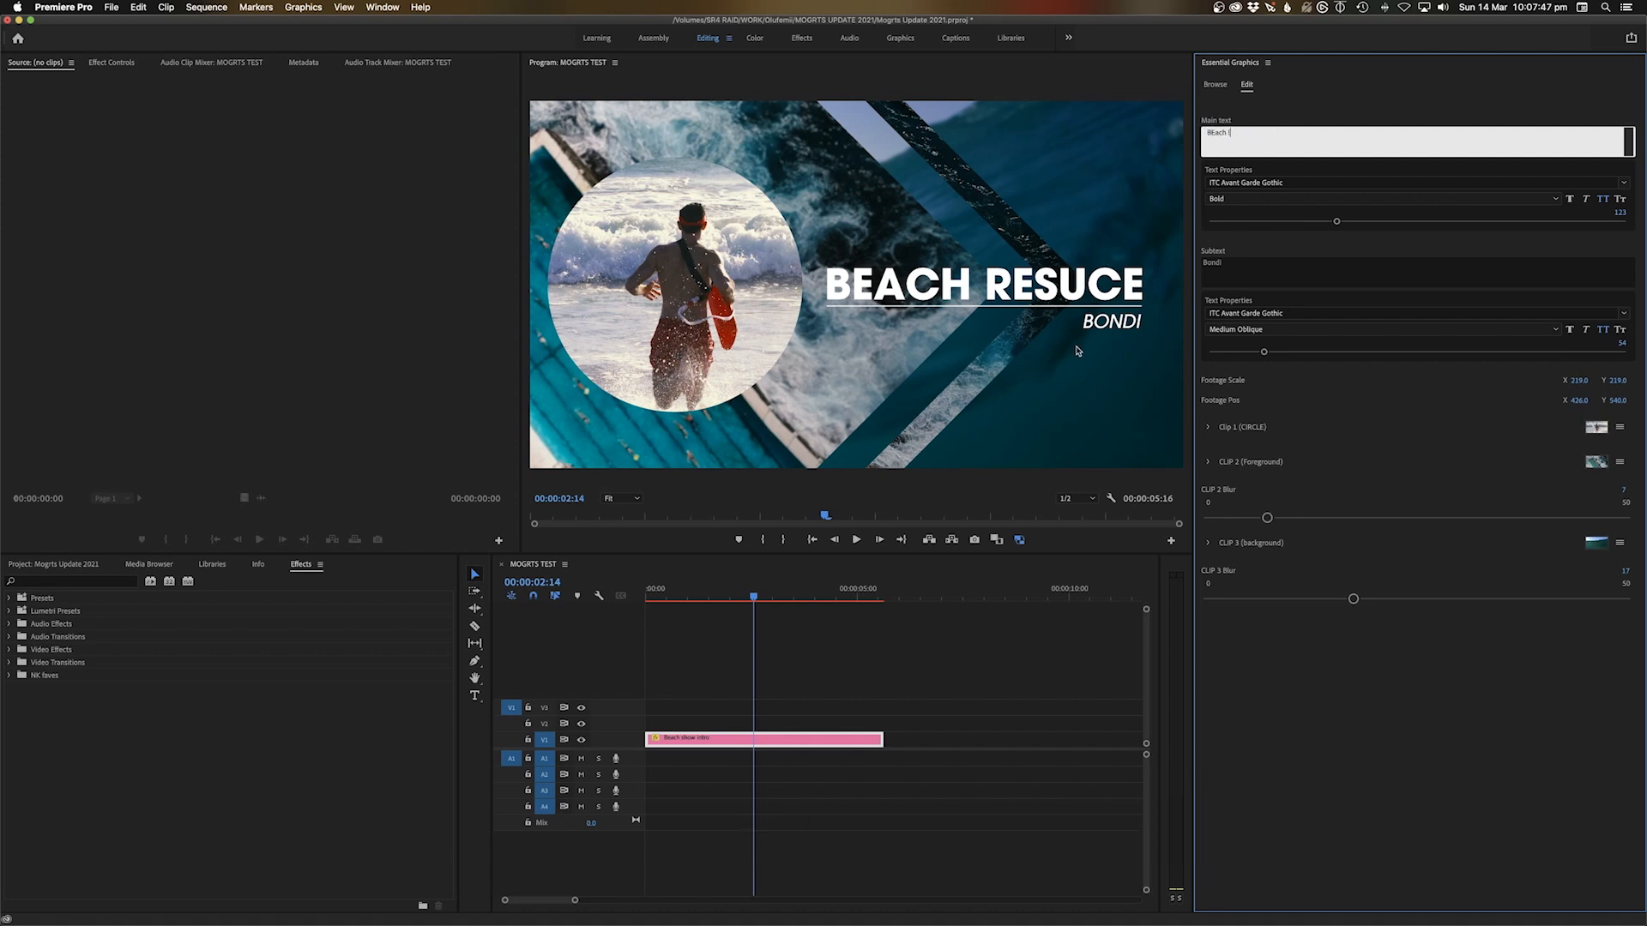
text(yfe)
click(879, 664)
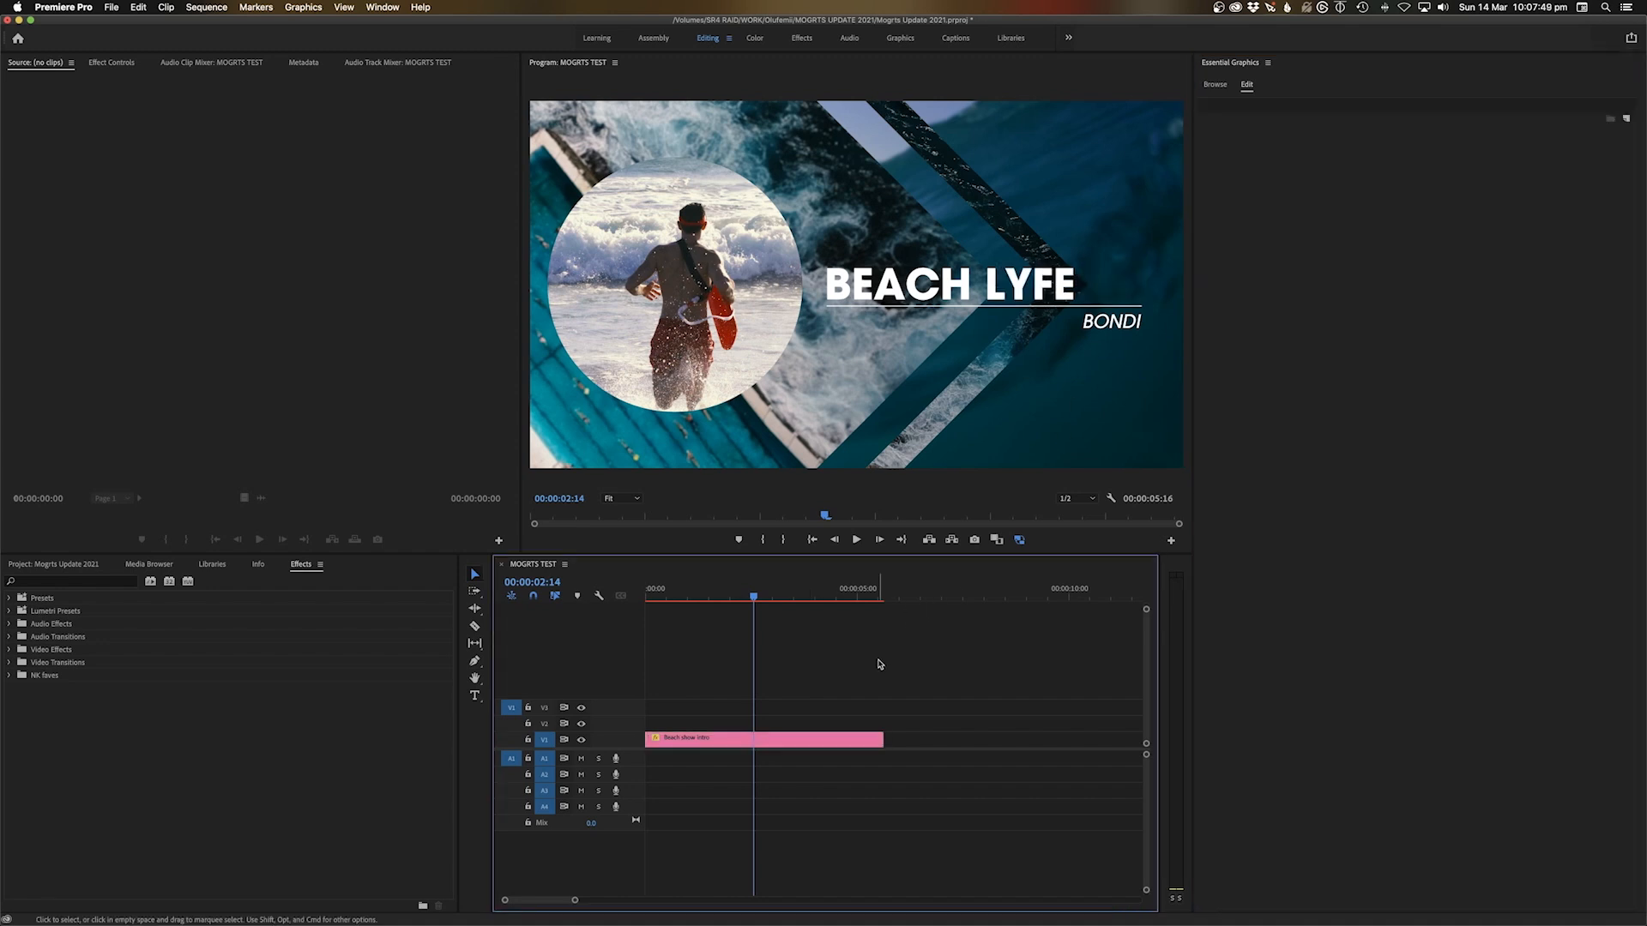
drag(763, 589, 645, 593)
key(space)
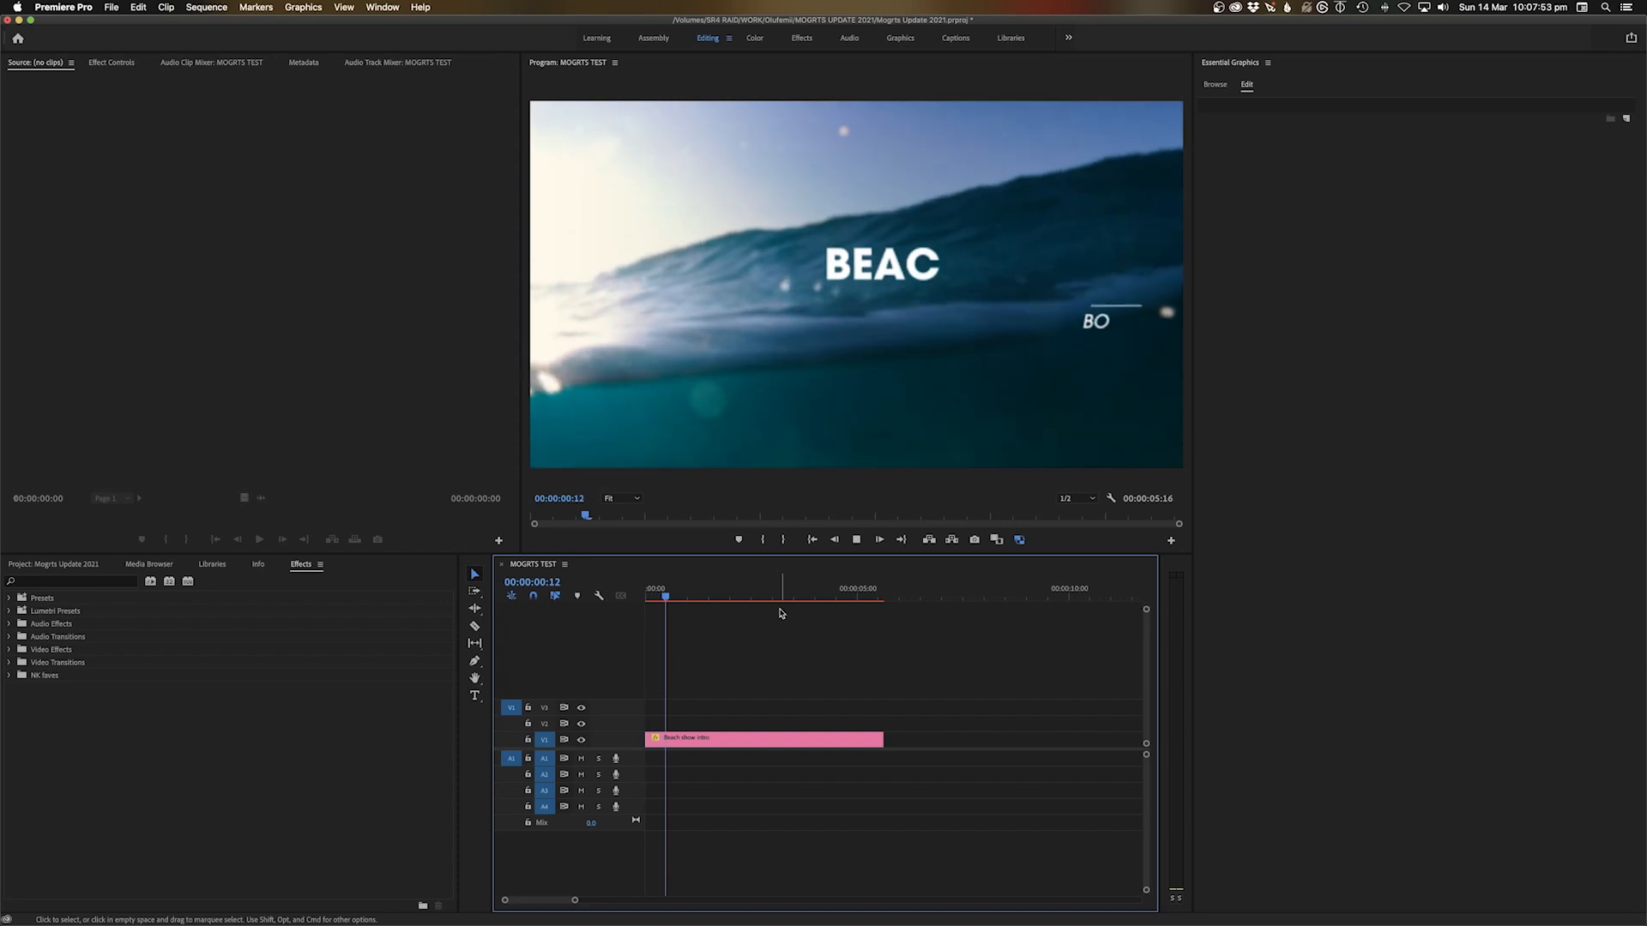
key(space)
Change the subtitle to 'Bondi is the best beach' and replay the intro from the start
click(801, 739)
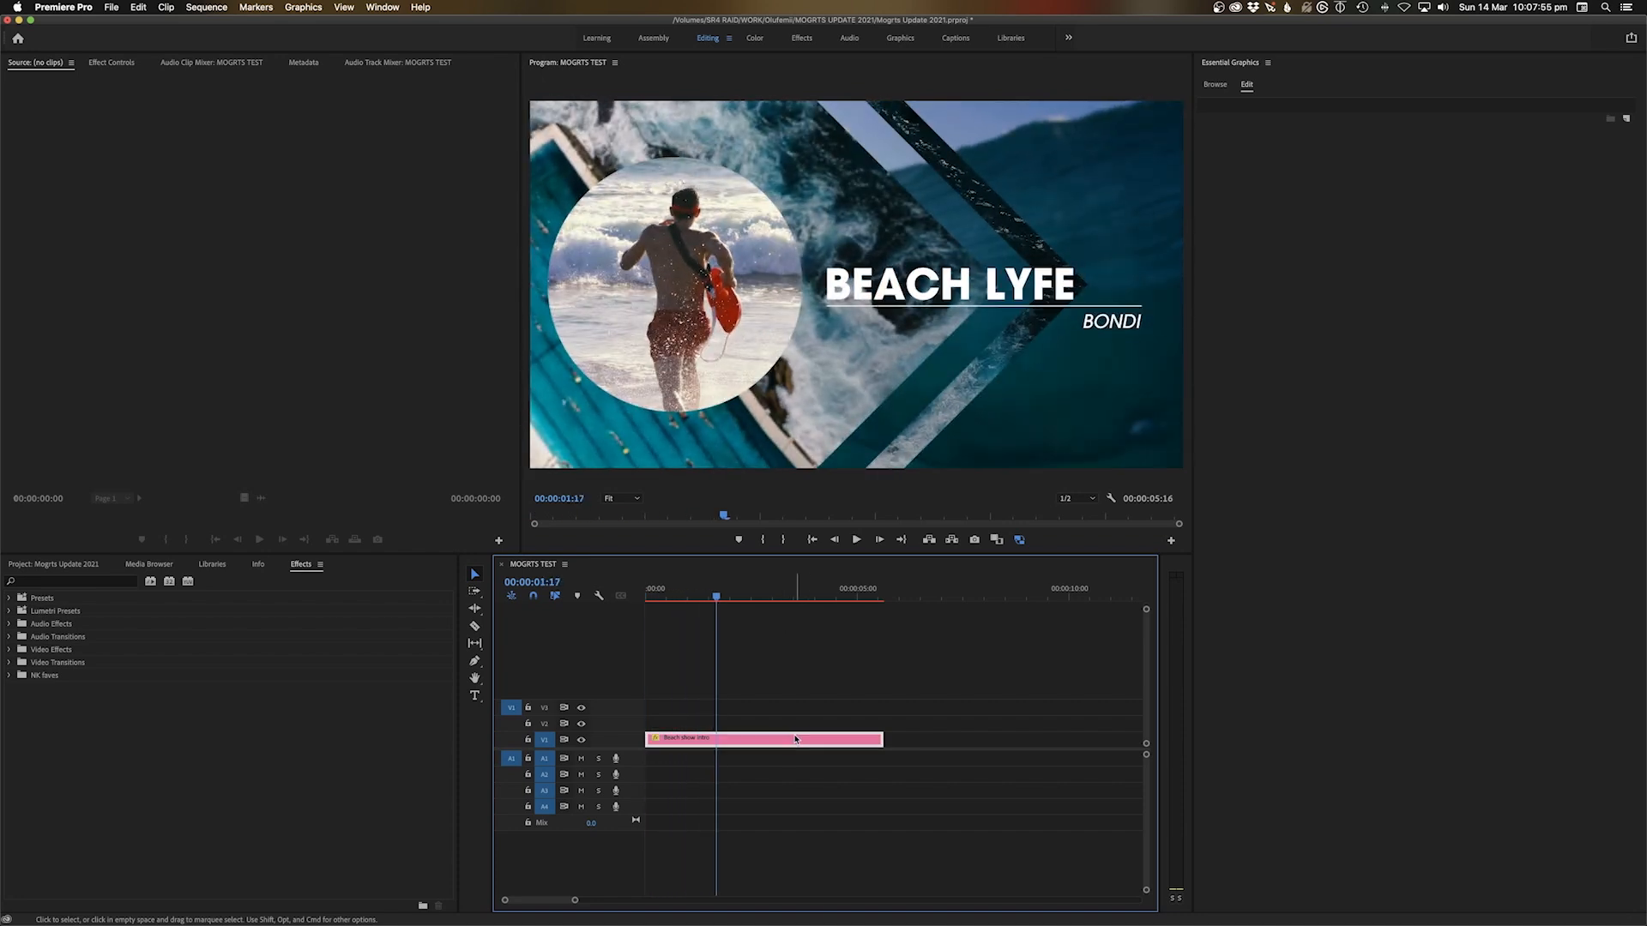
click(1264, 272)
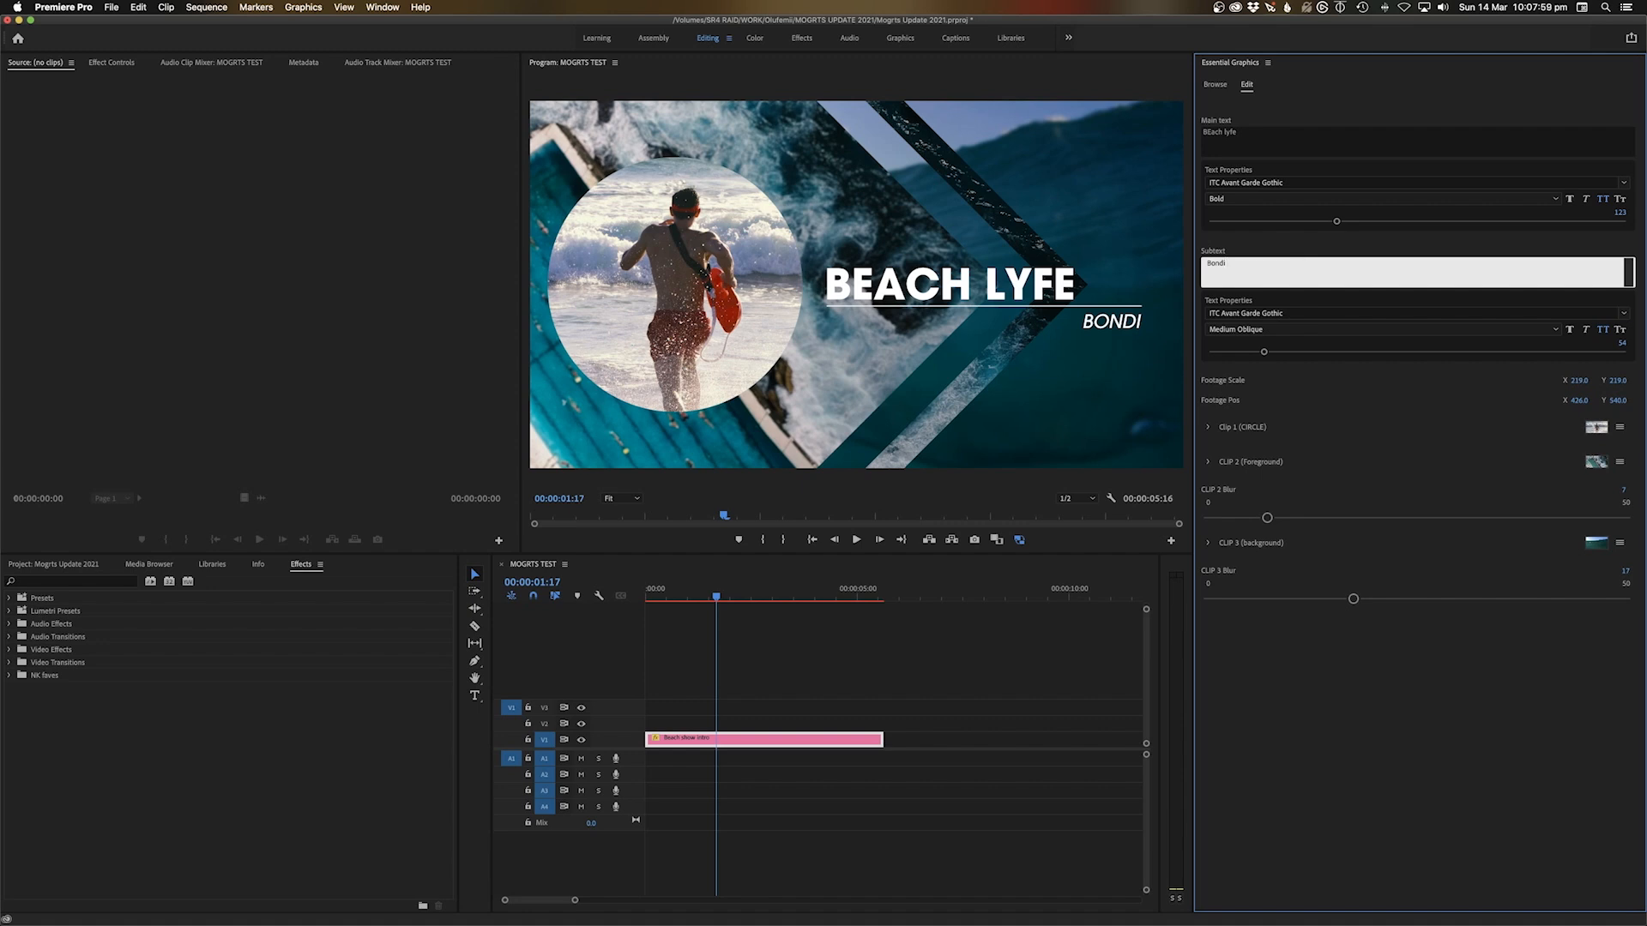
text(is the best beach)
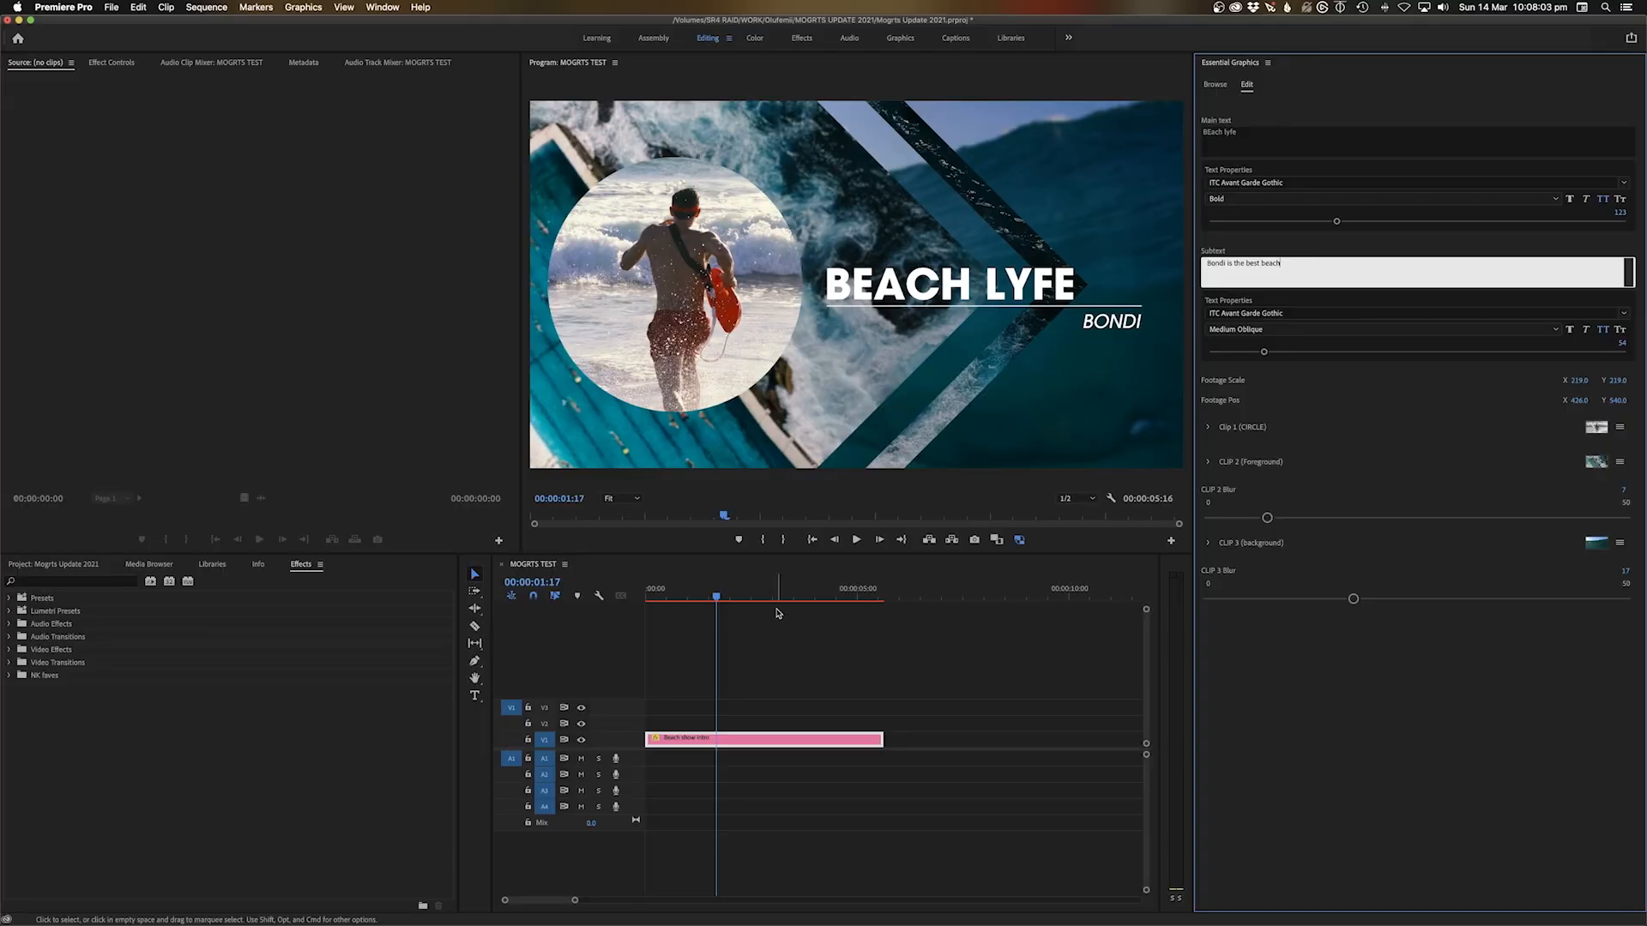
click(771, 649)
drag(693, 590, 586, 606)
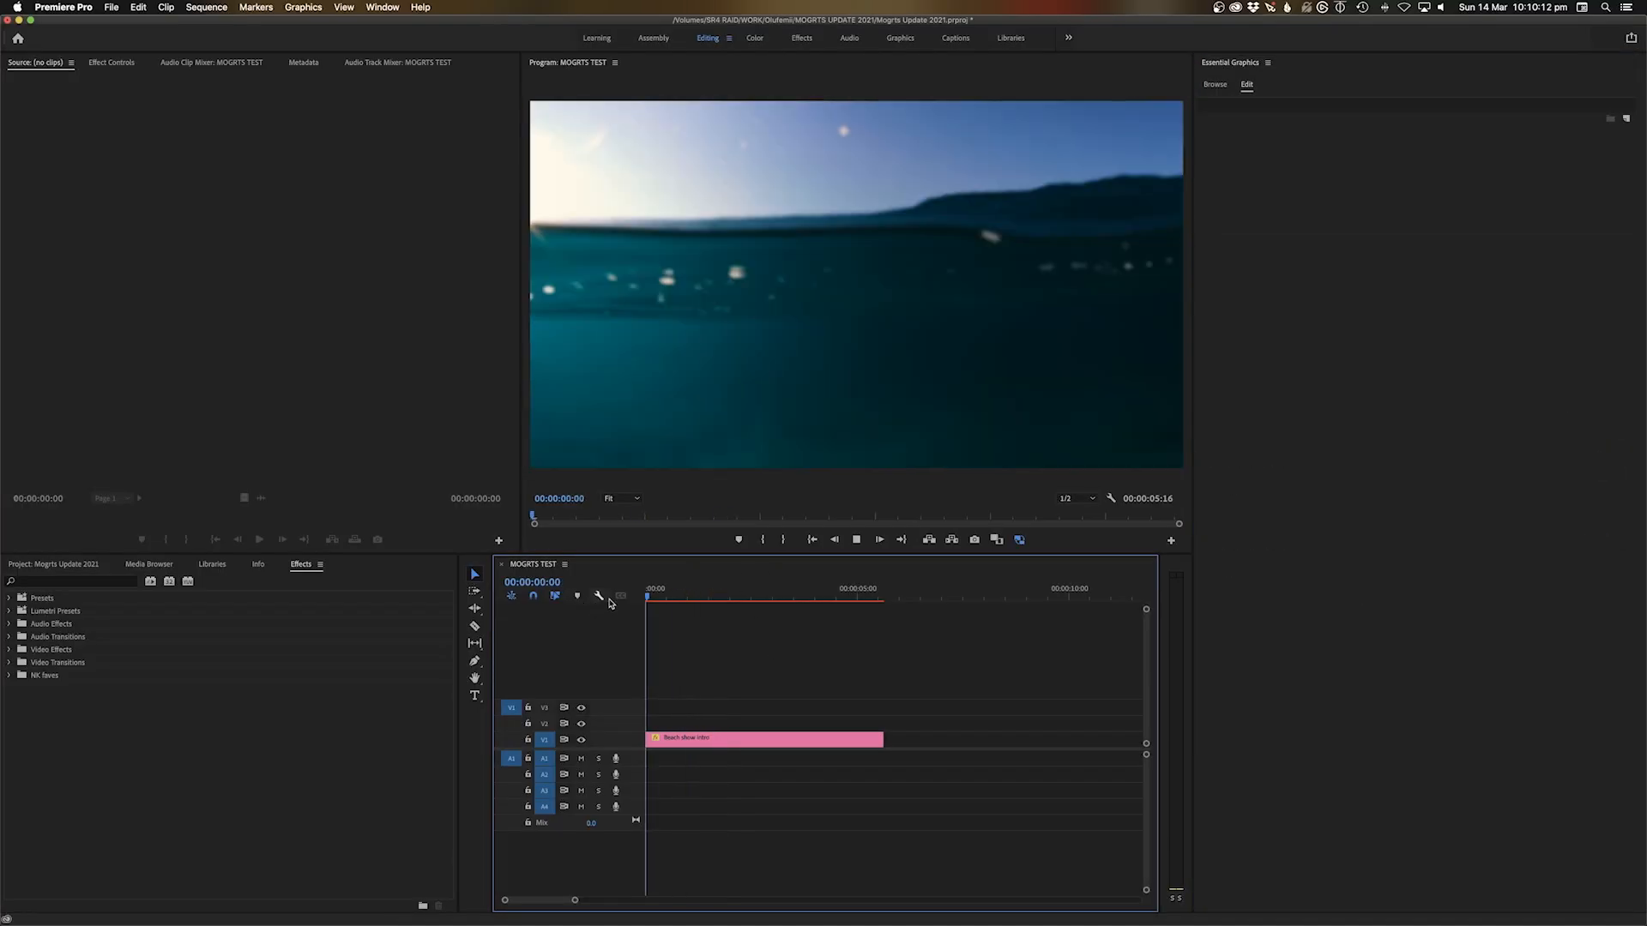
key(space)
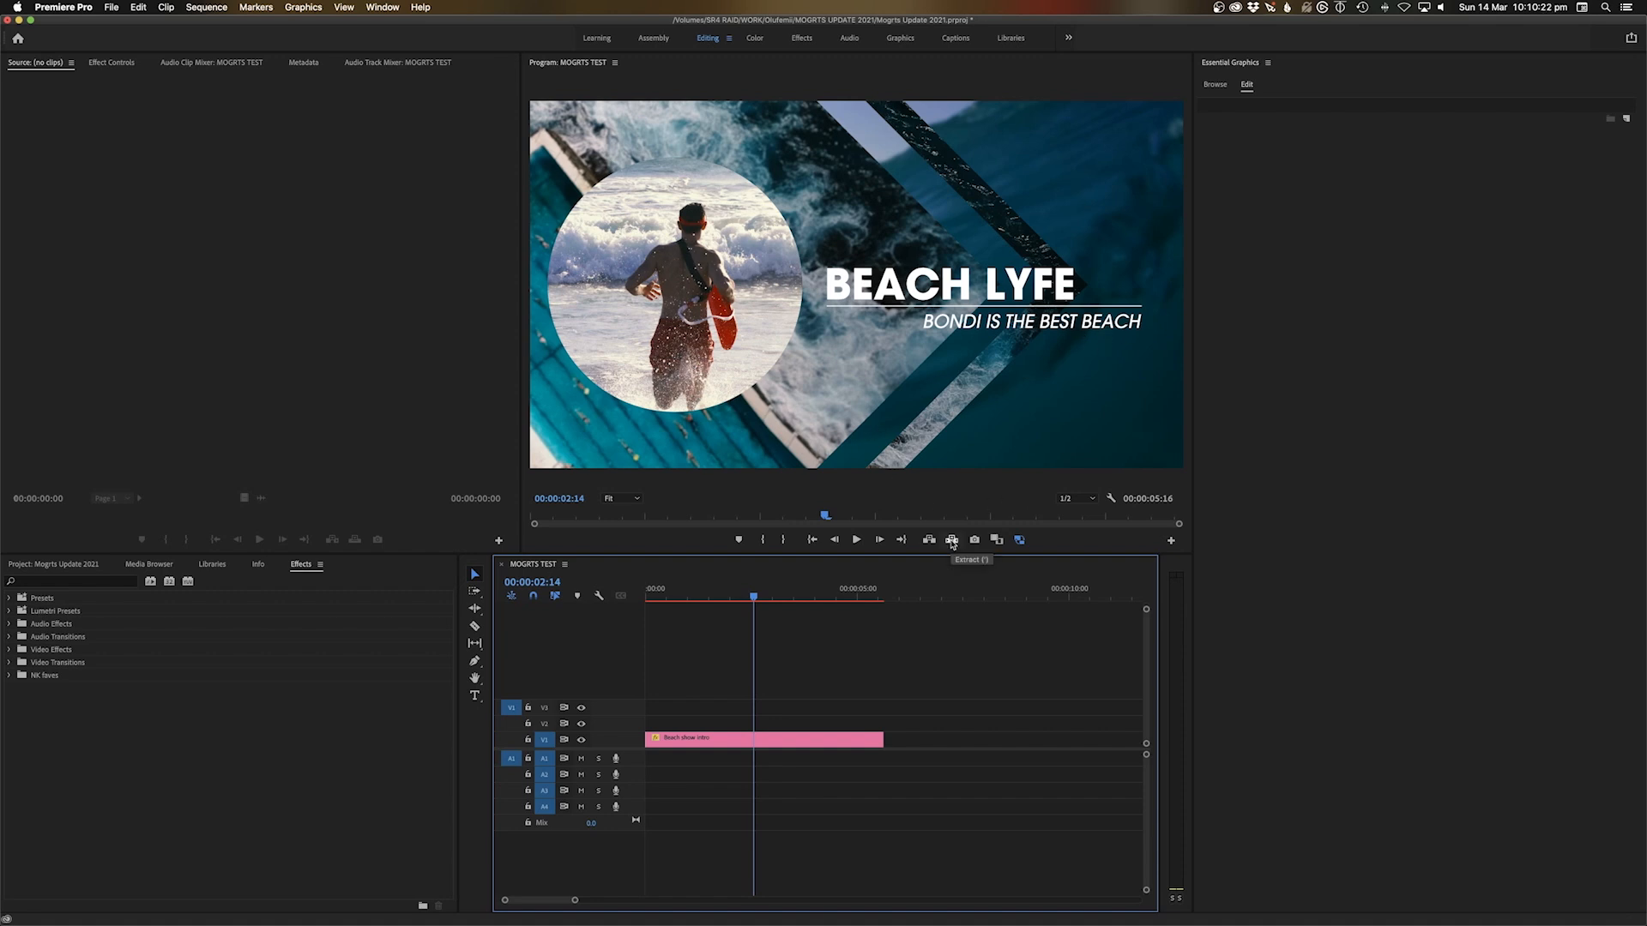
Select the Beach show intro clip to show its editable properties in Essential Graphics
click(781, 740)
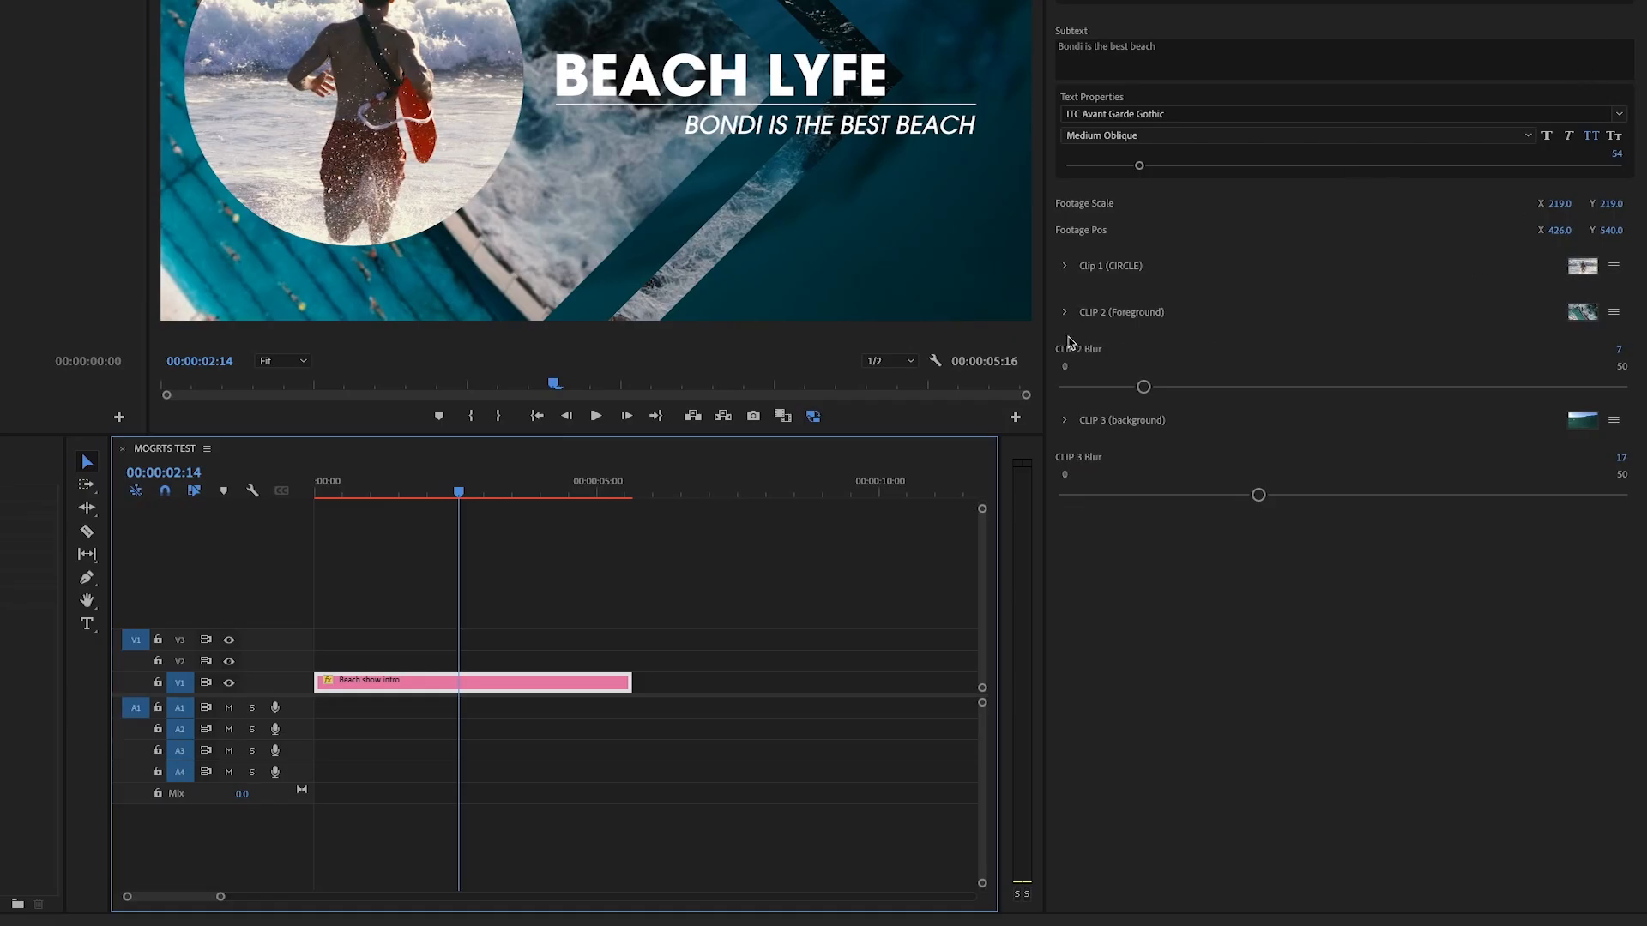
Replace the CLIP 2 foreground footage with GettyImages-987469778.mov from the STOCK folder
click(1064, 313)
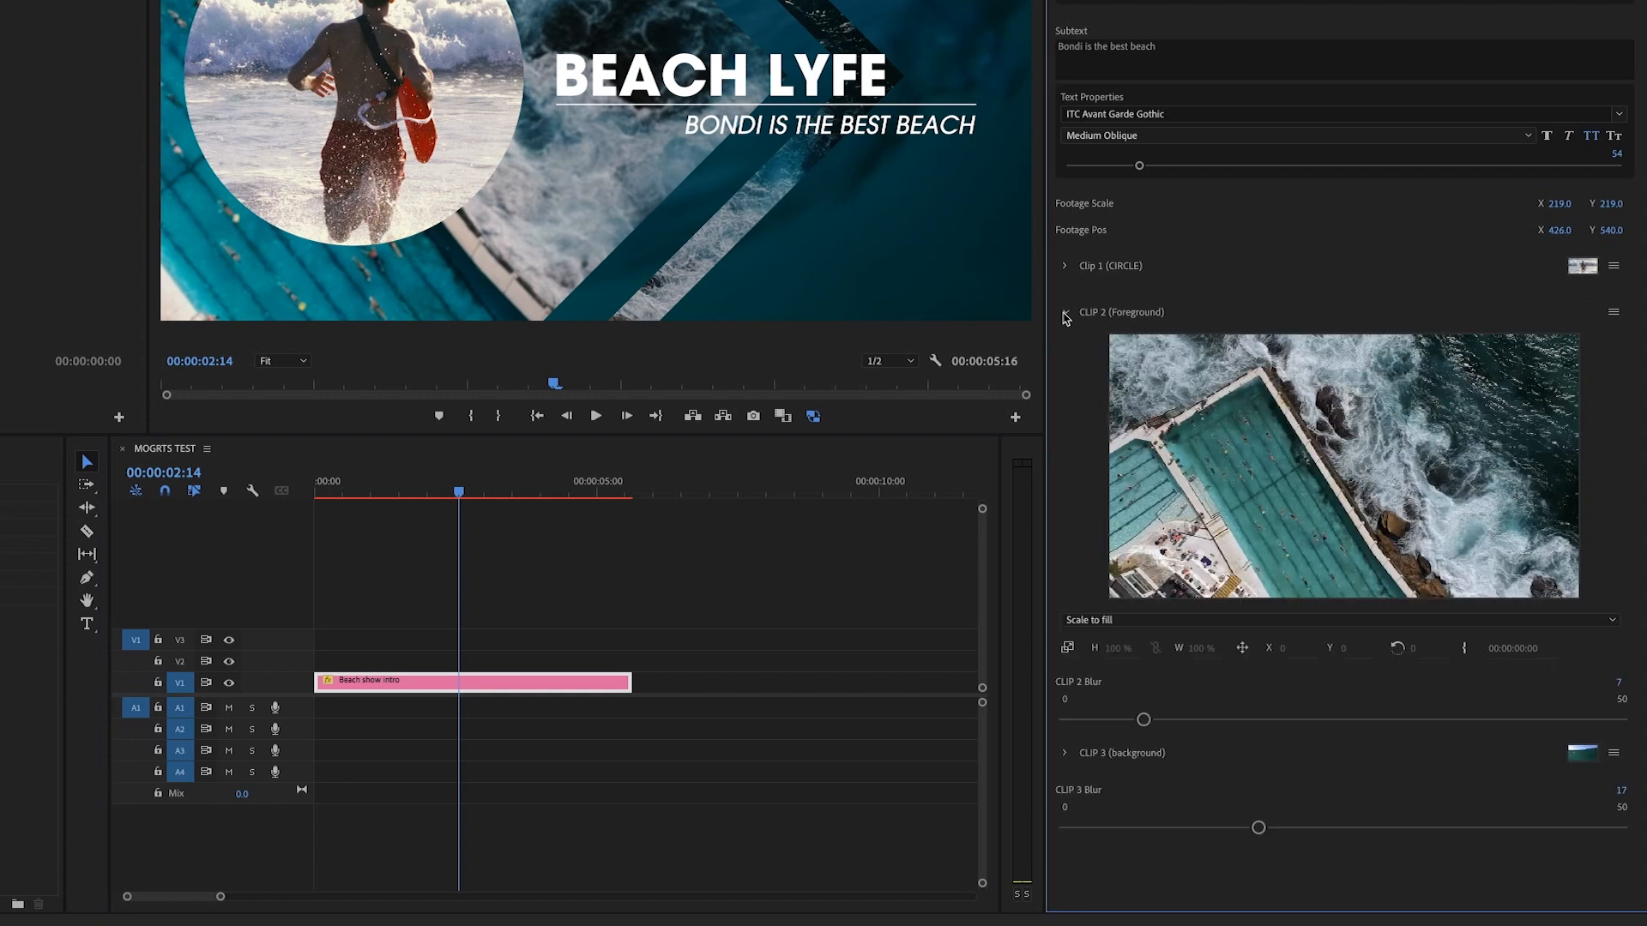
click(1614, 314)
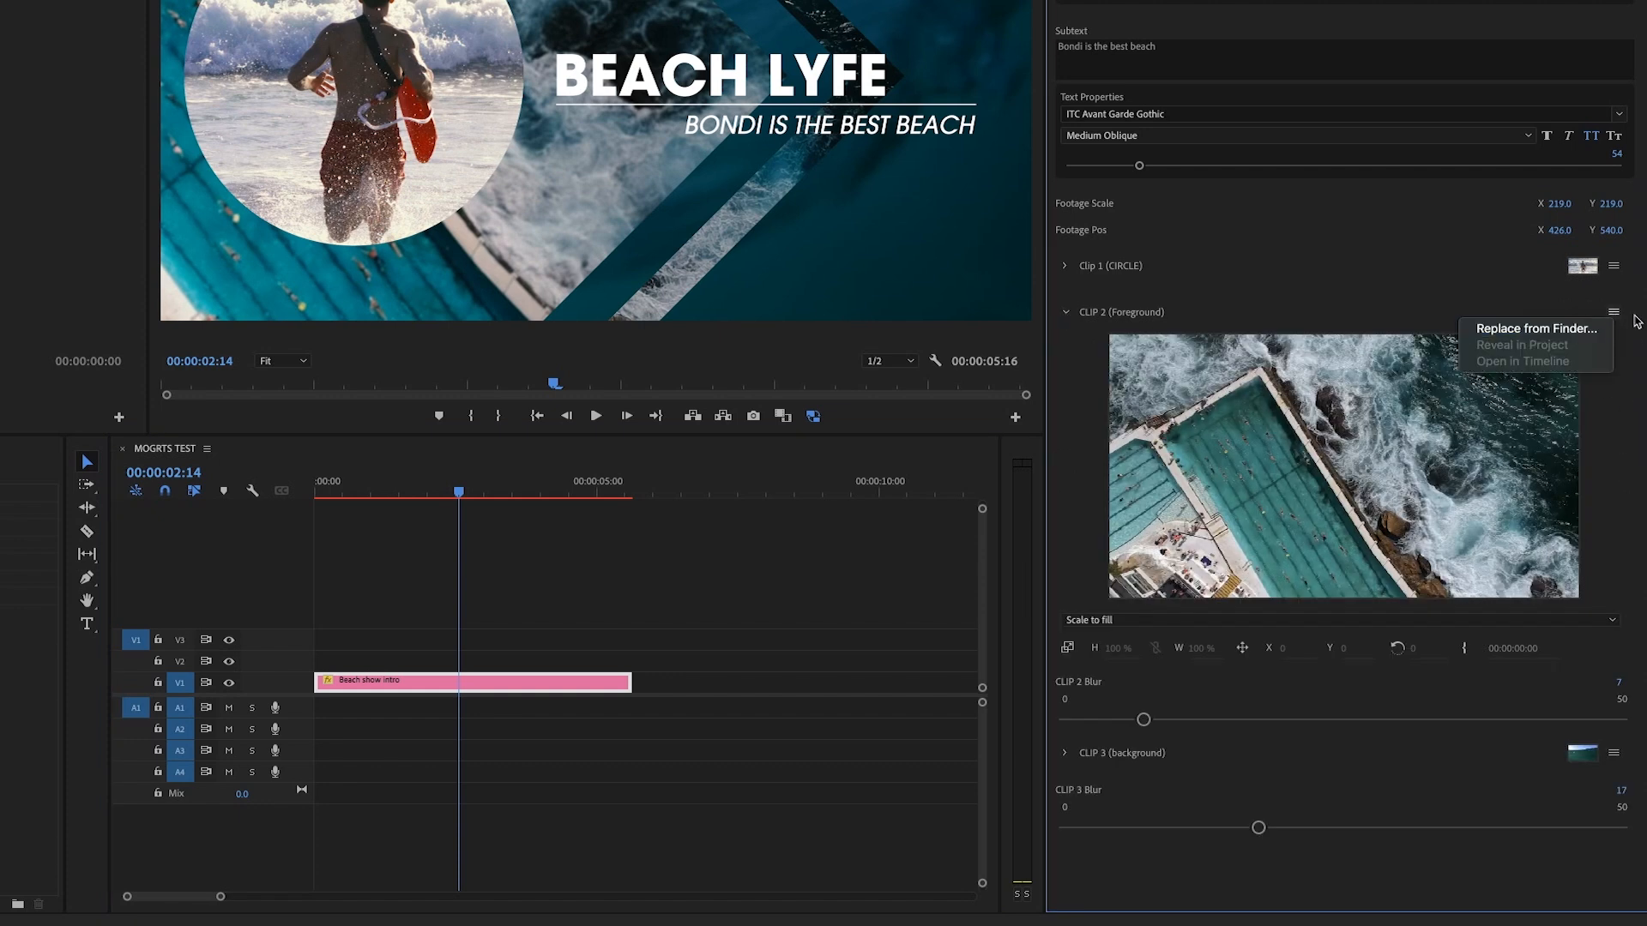
click(1579, 329)
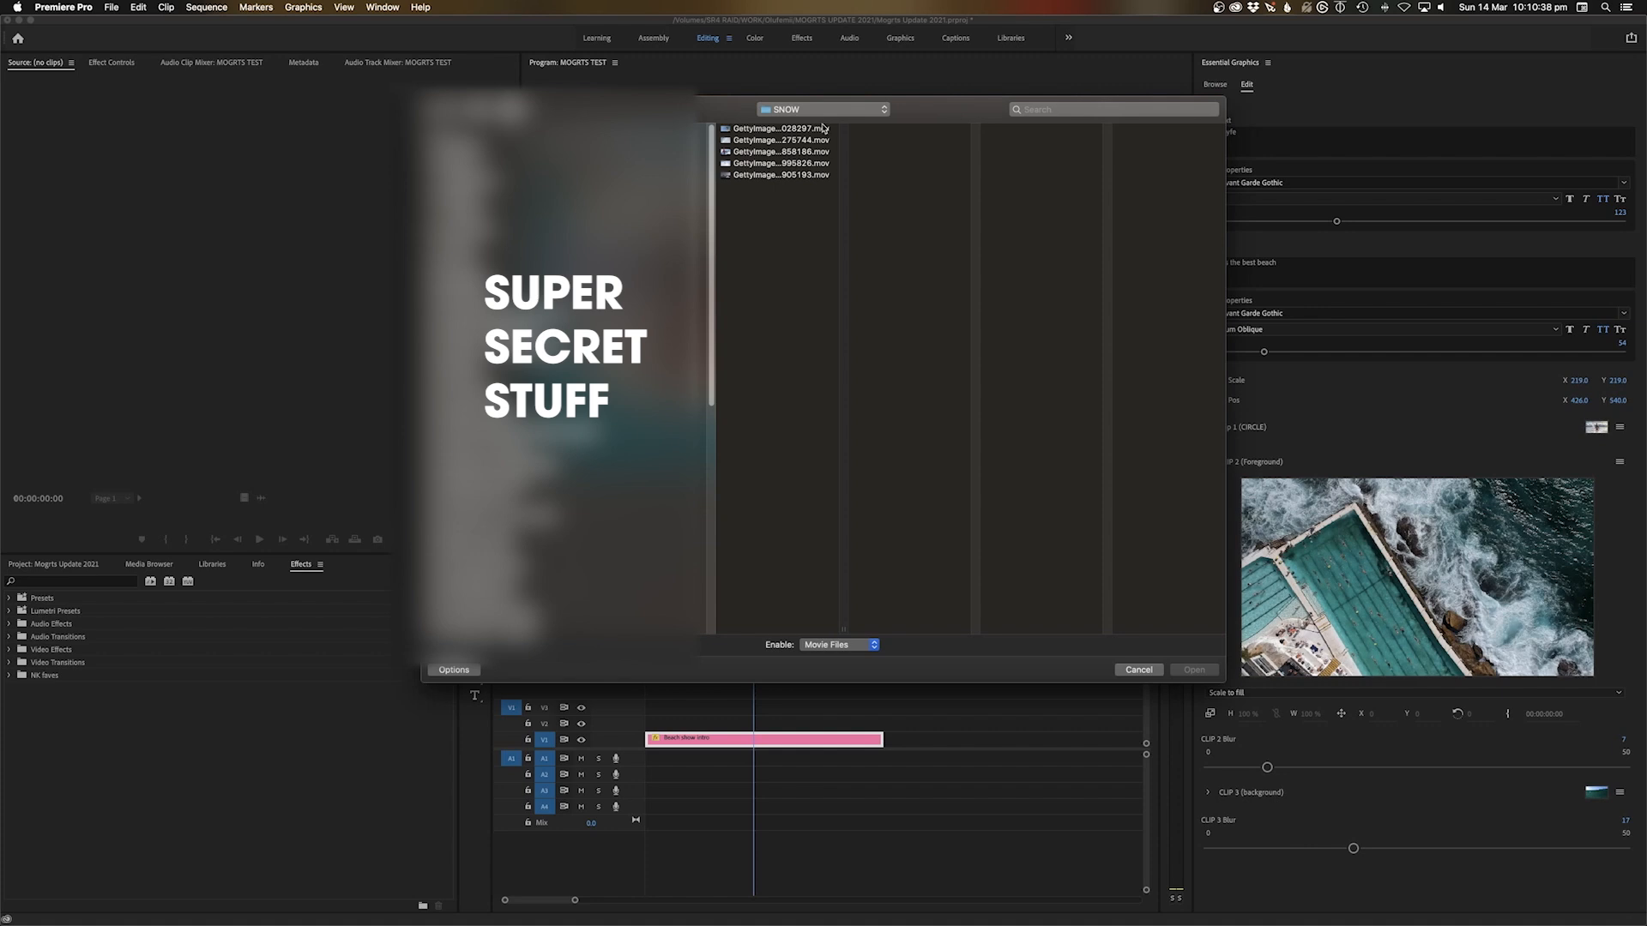
click(821, 112)
click(816, 126)
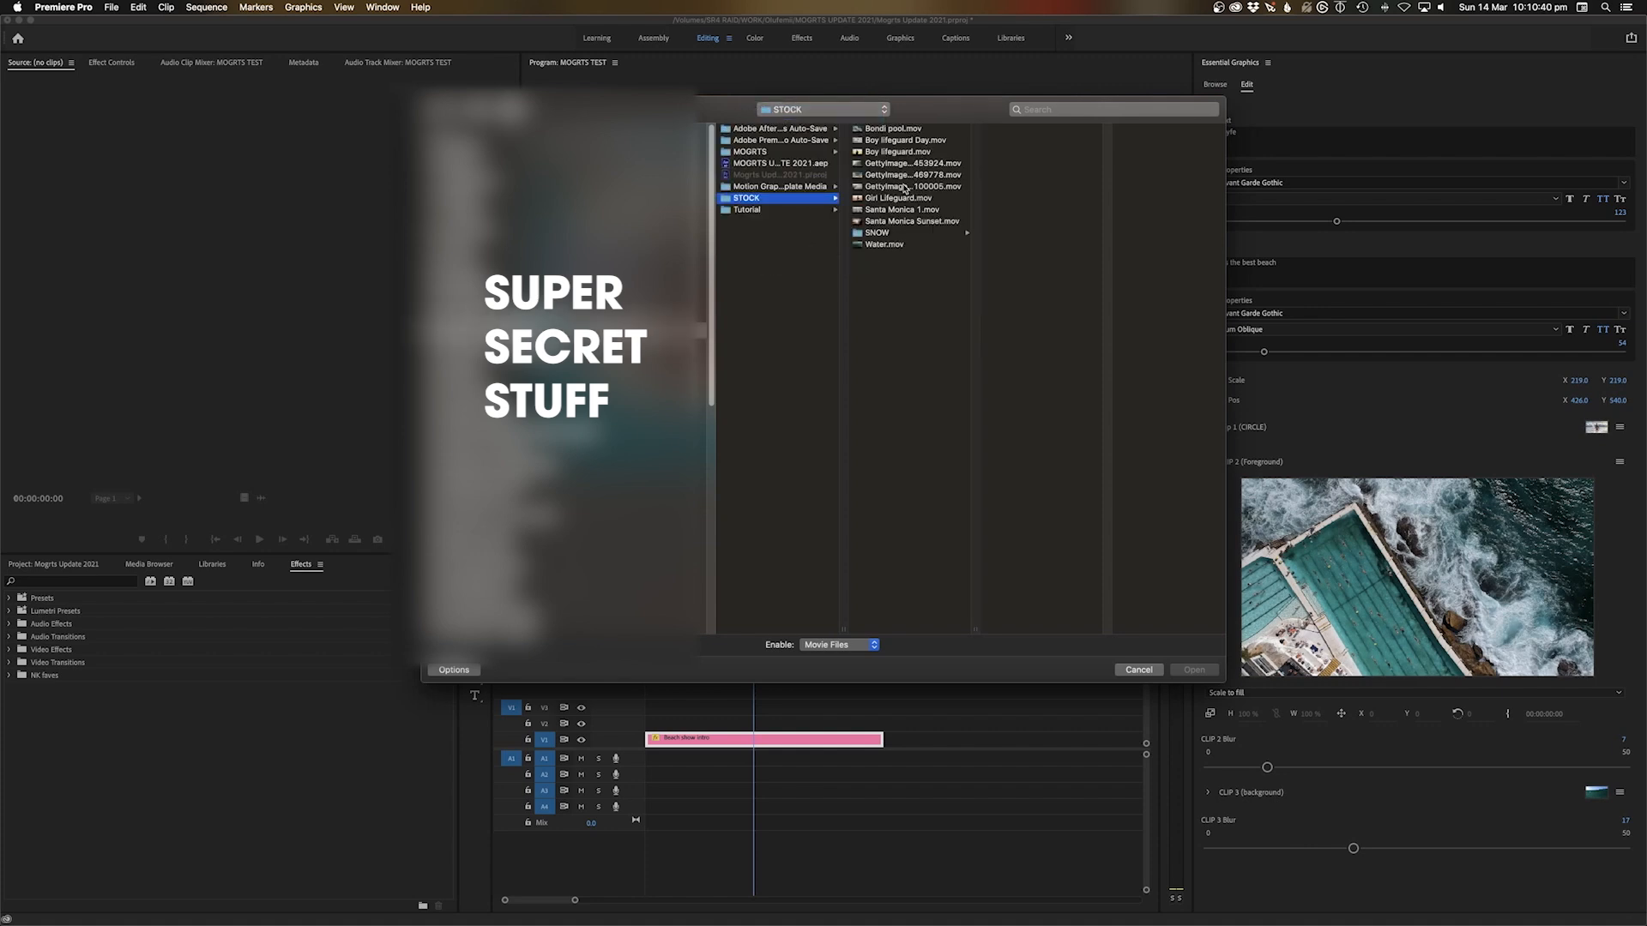
click(911, 164)
key(space)
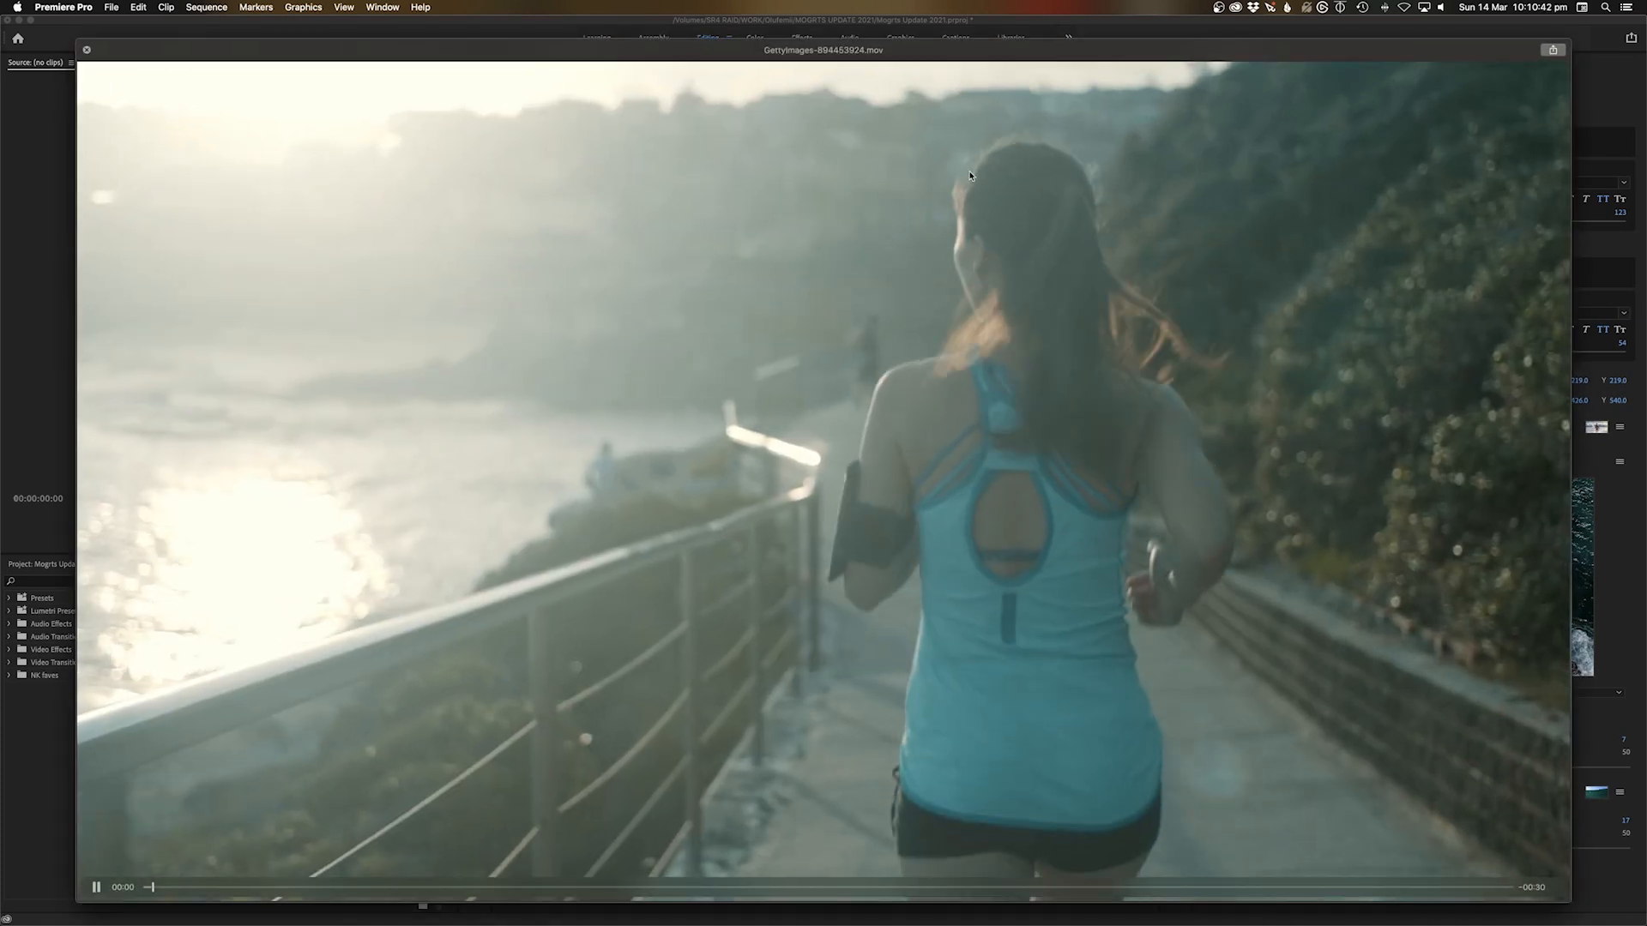
key(Down)
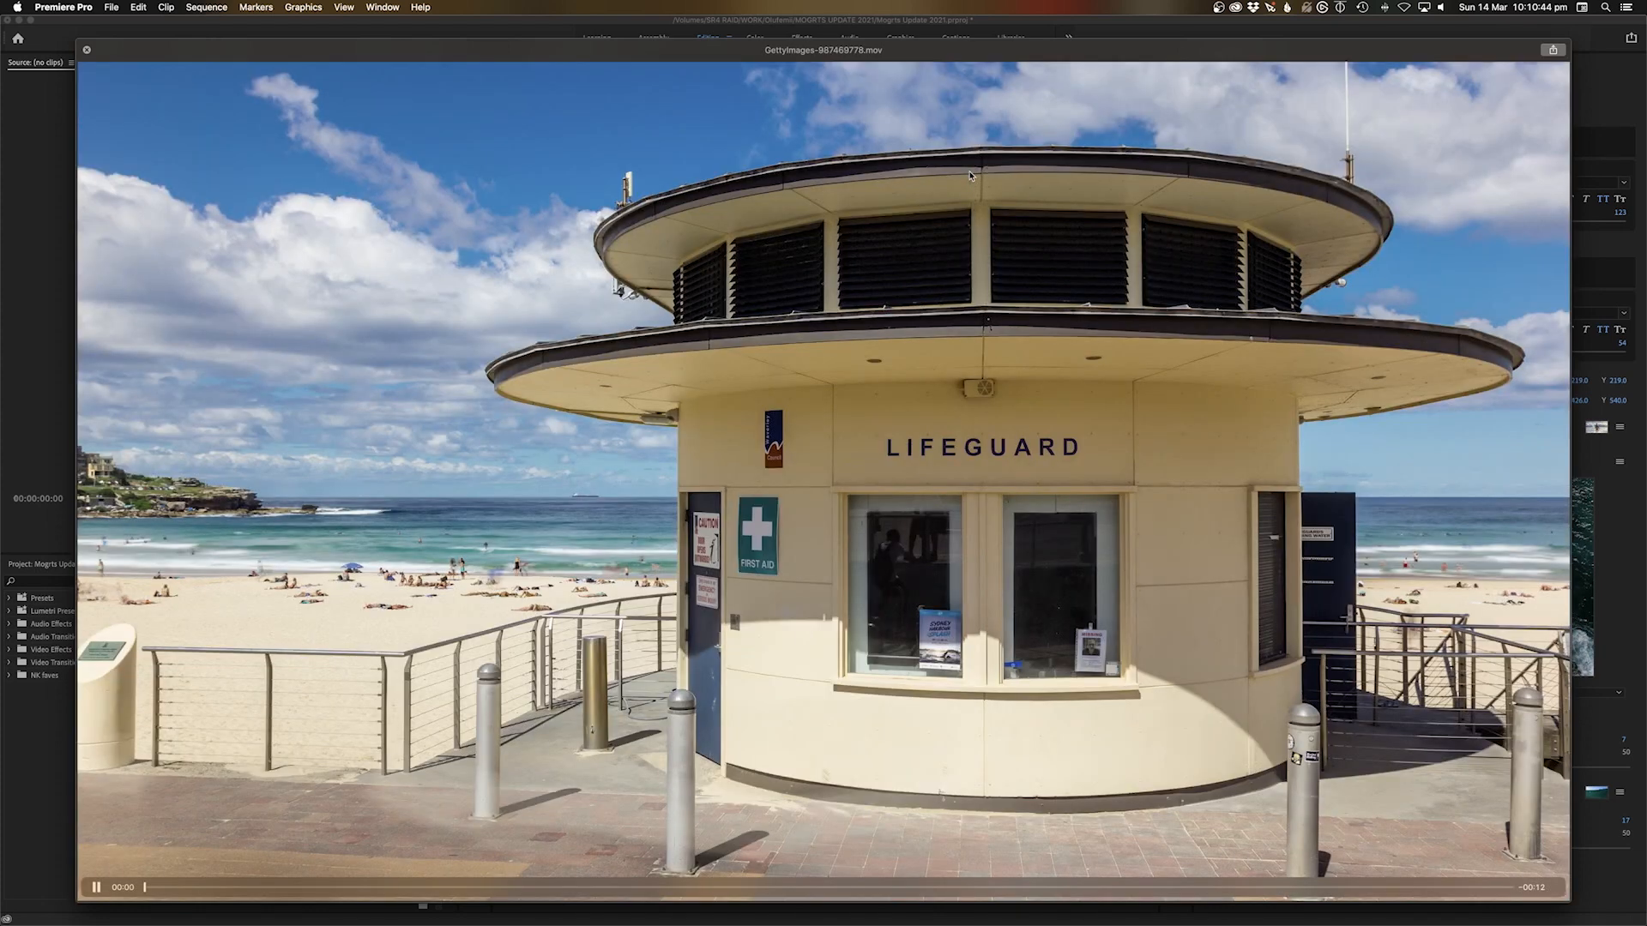
key(space)
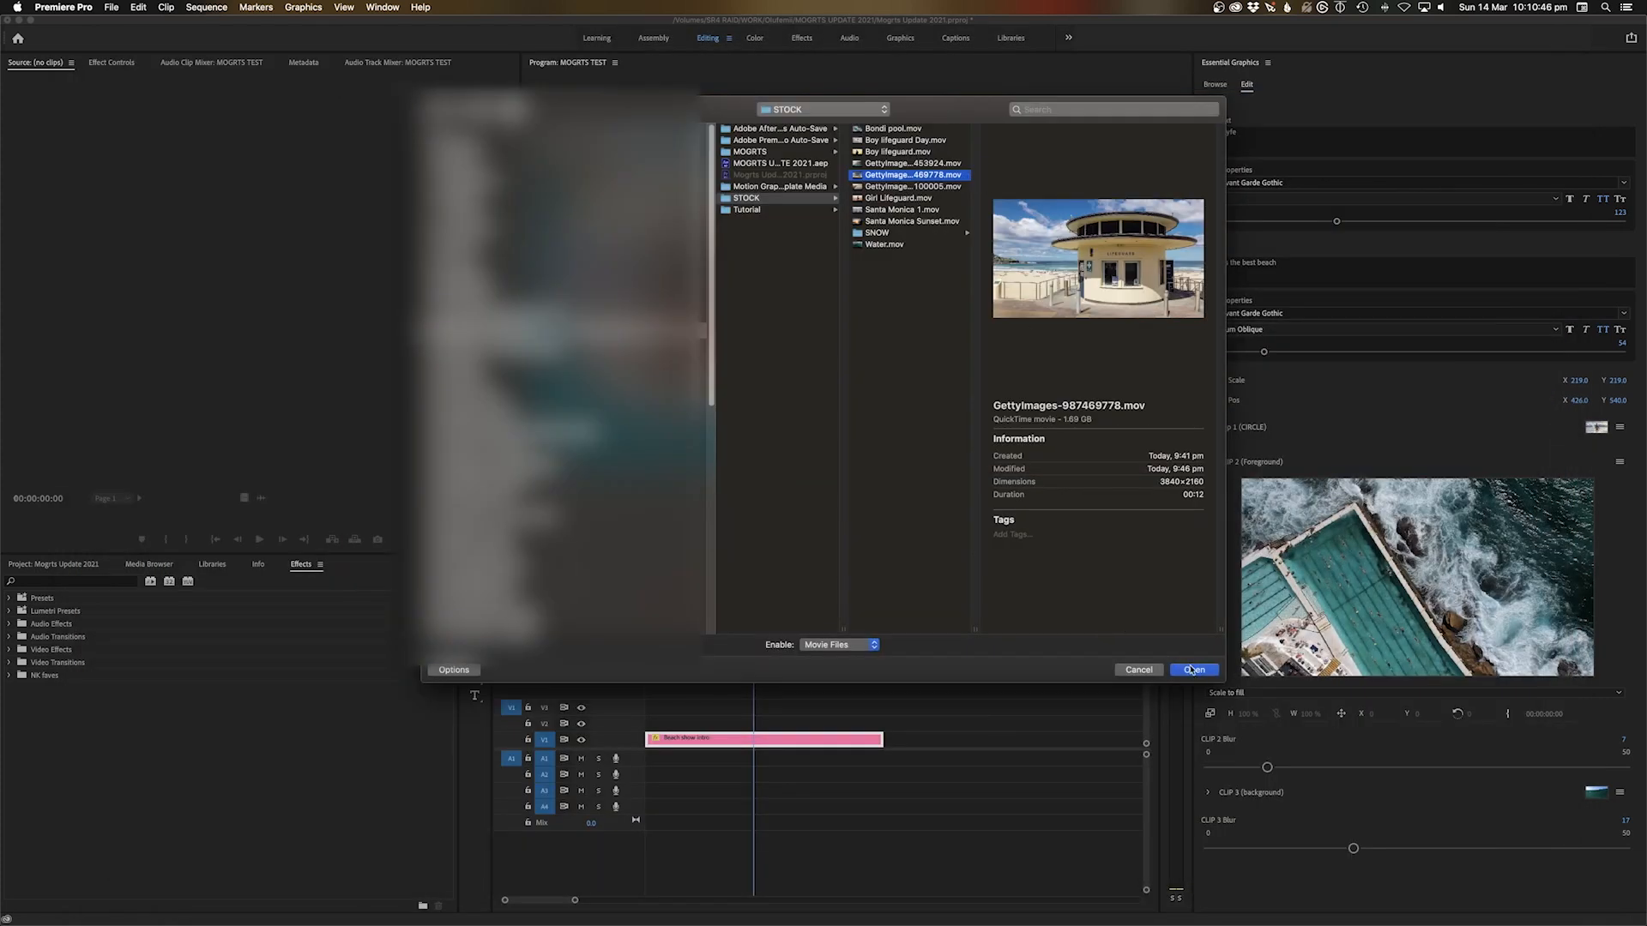
click(1192, 670)
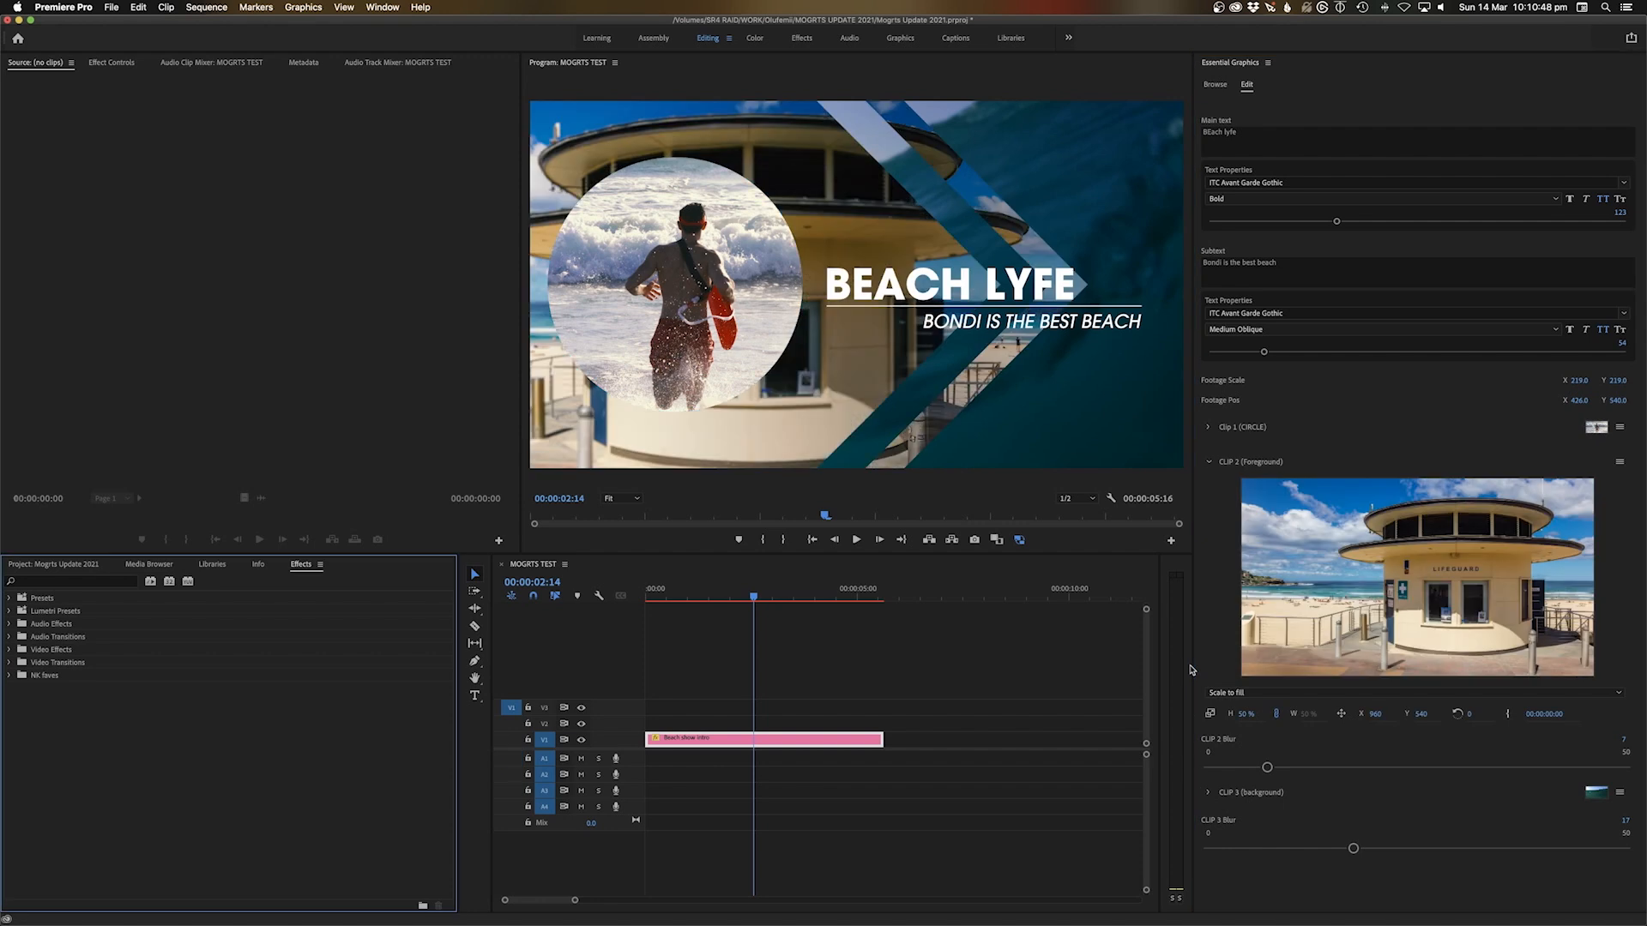
Drag the lifeguard clip from the SNOW bin into the CLIP 1 circle slot
drag(663, 592, 635, 599)
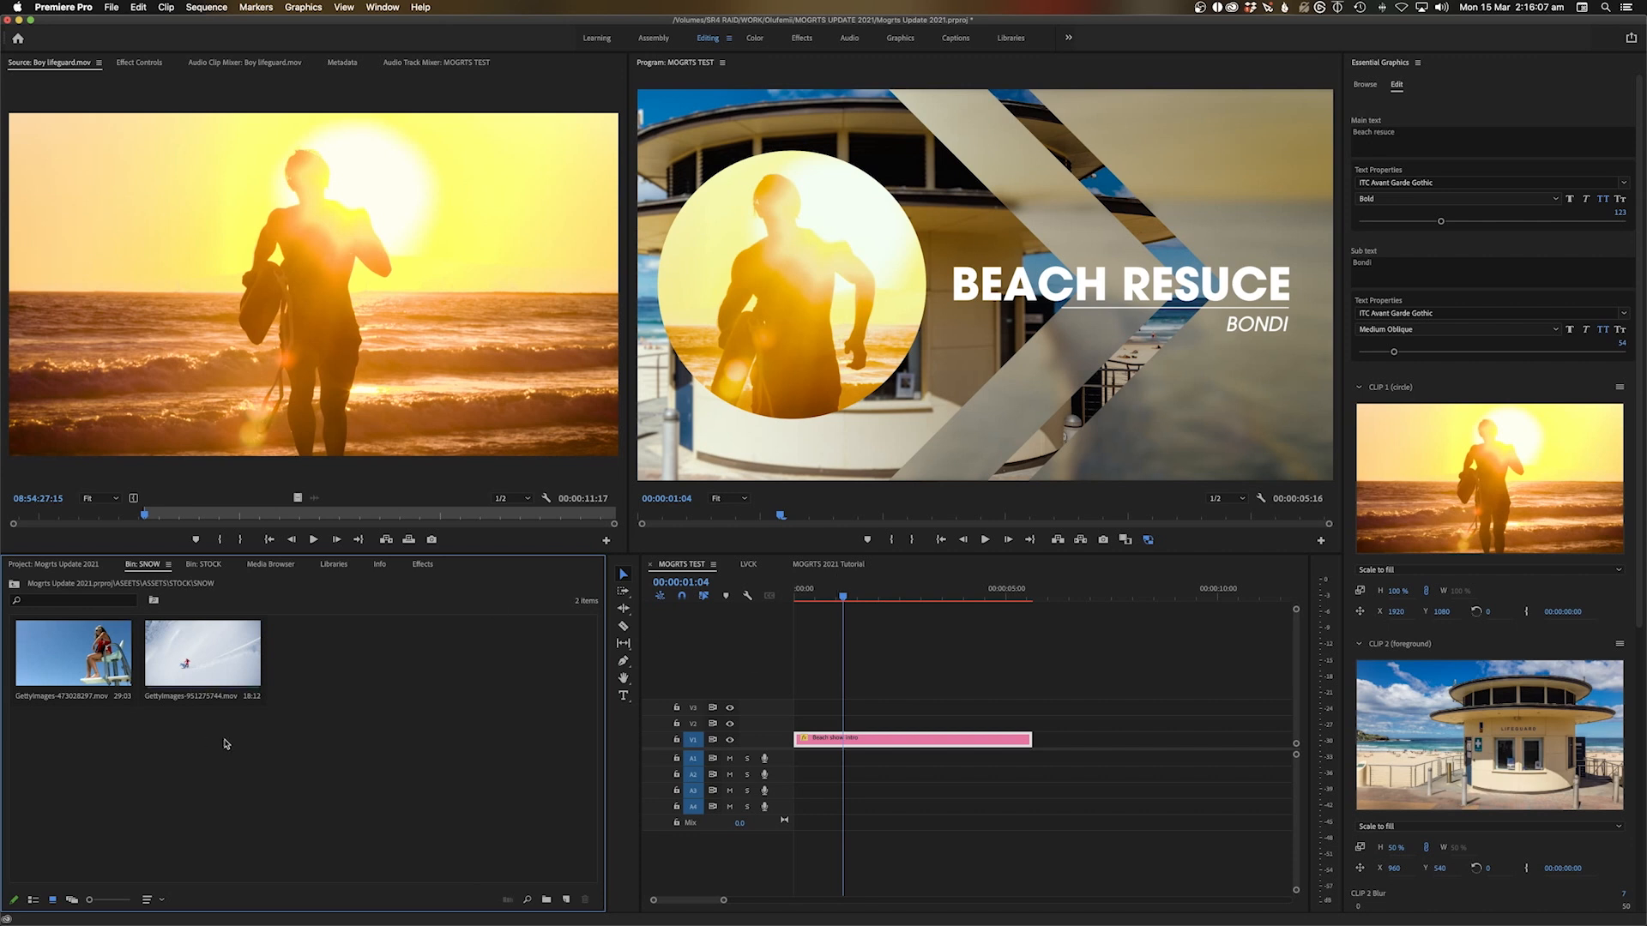
click(45, 675)
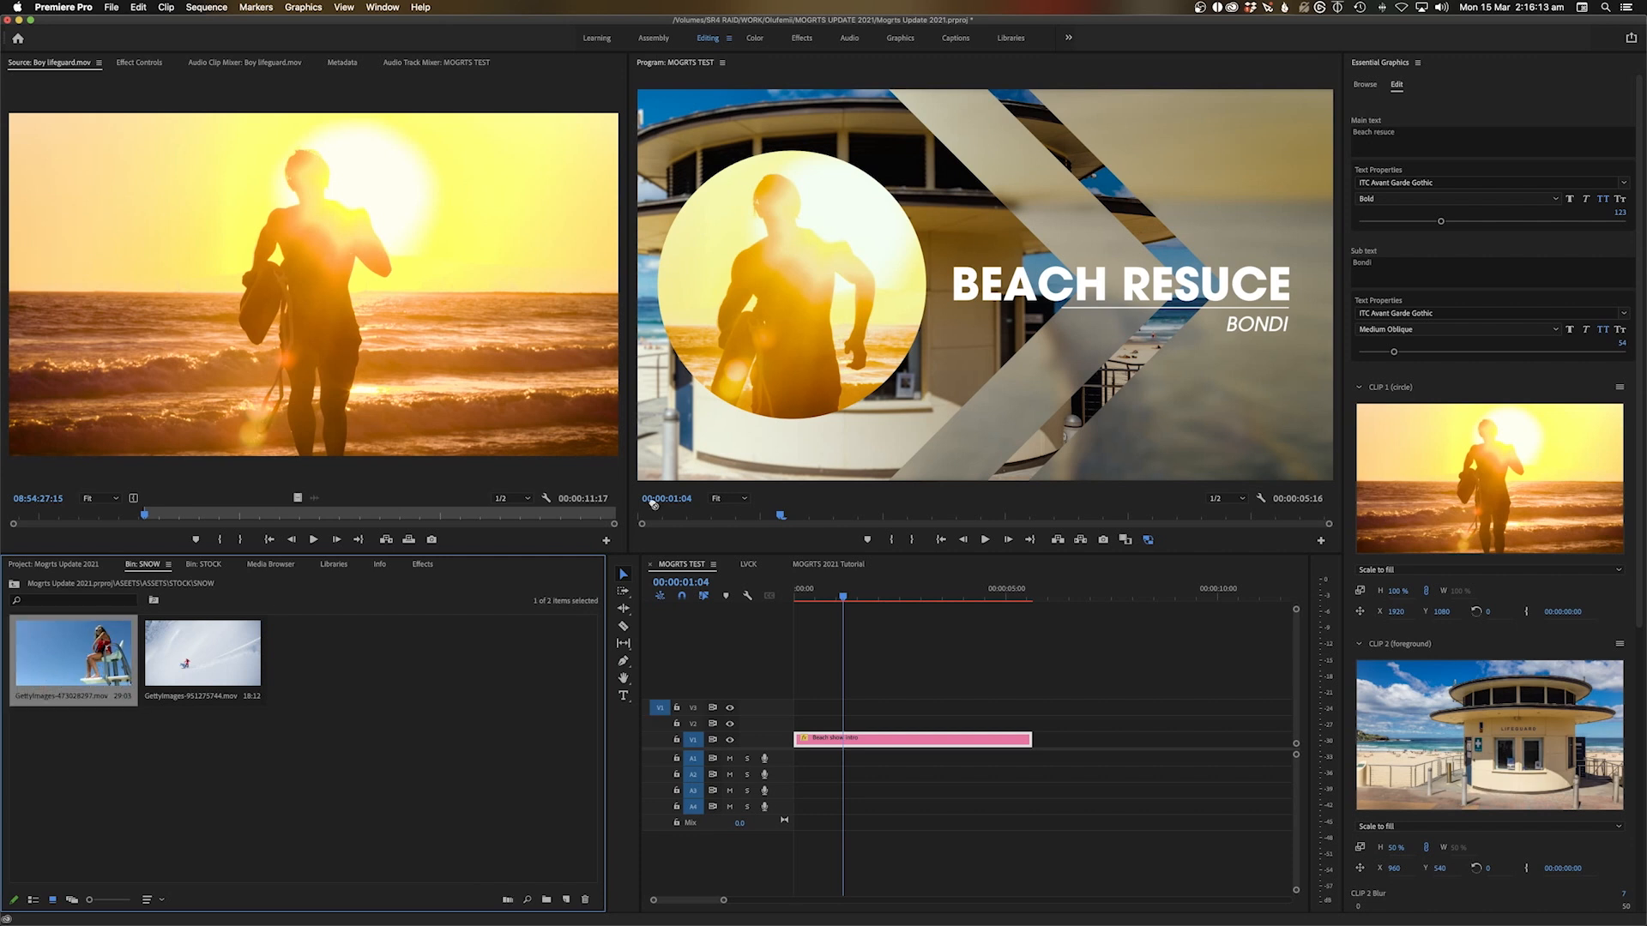
drag(1398, 524, 1431, 516)
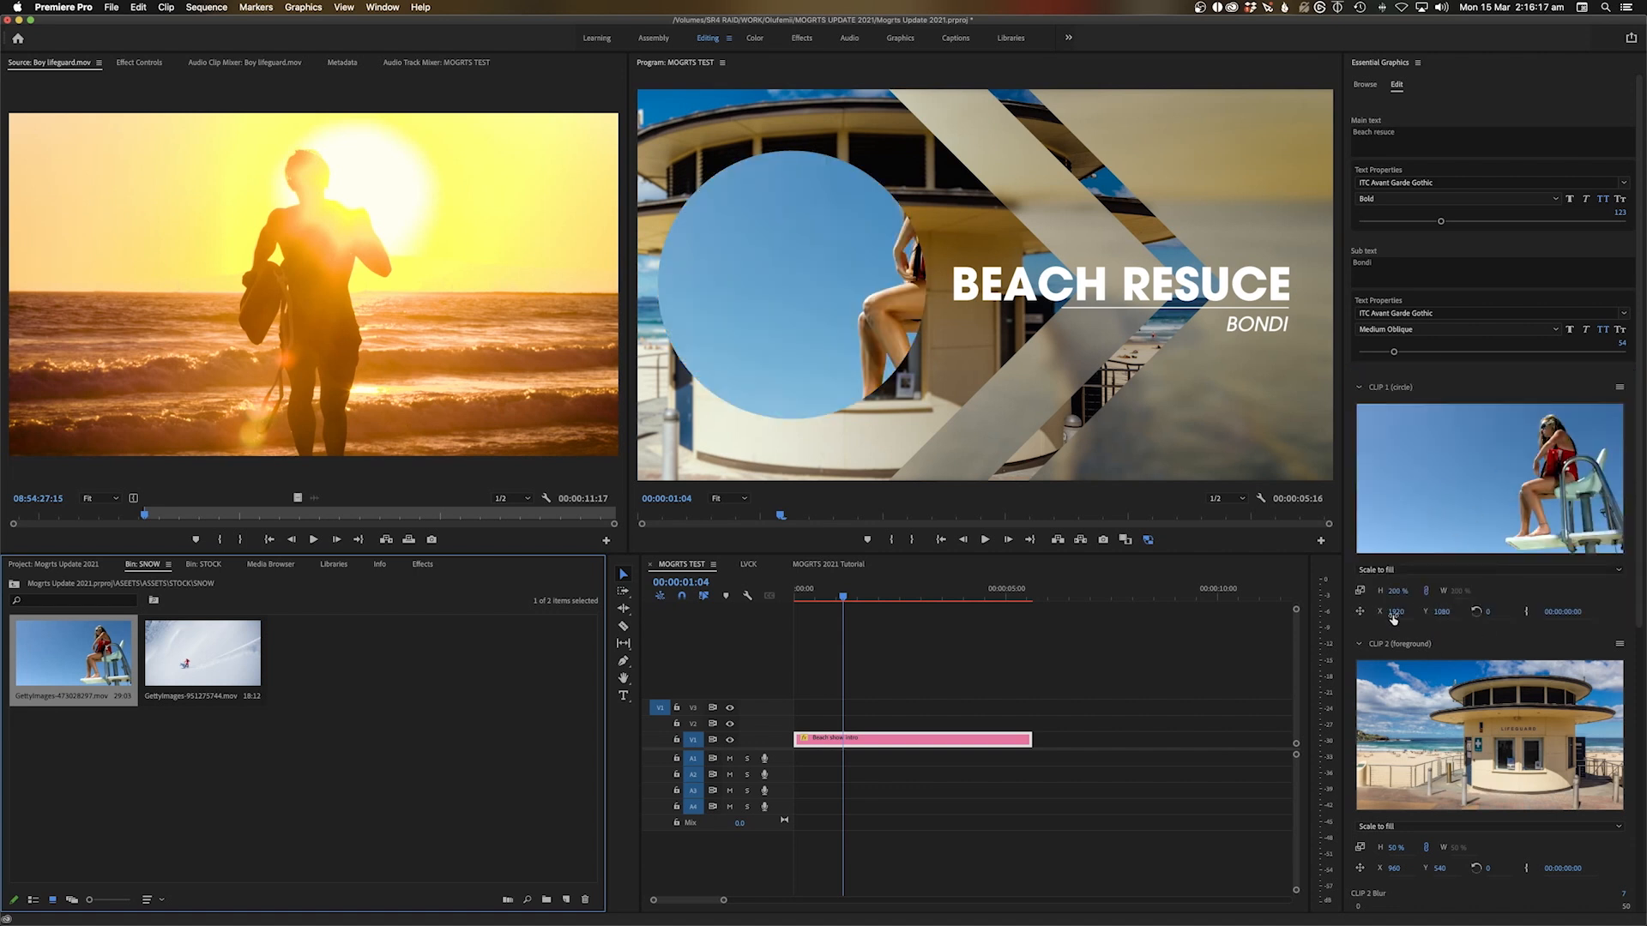
Lower the circle footage's Position X to frame the lifeguard, then scrub to review
drag(1395, 615, 1218, 612)
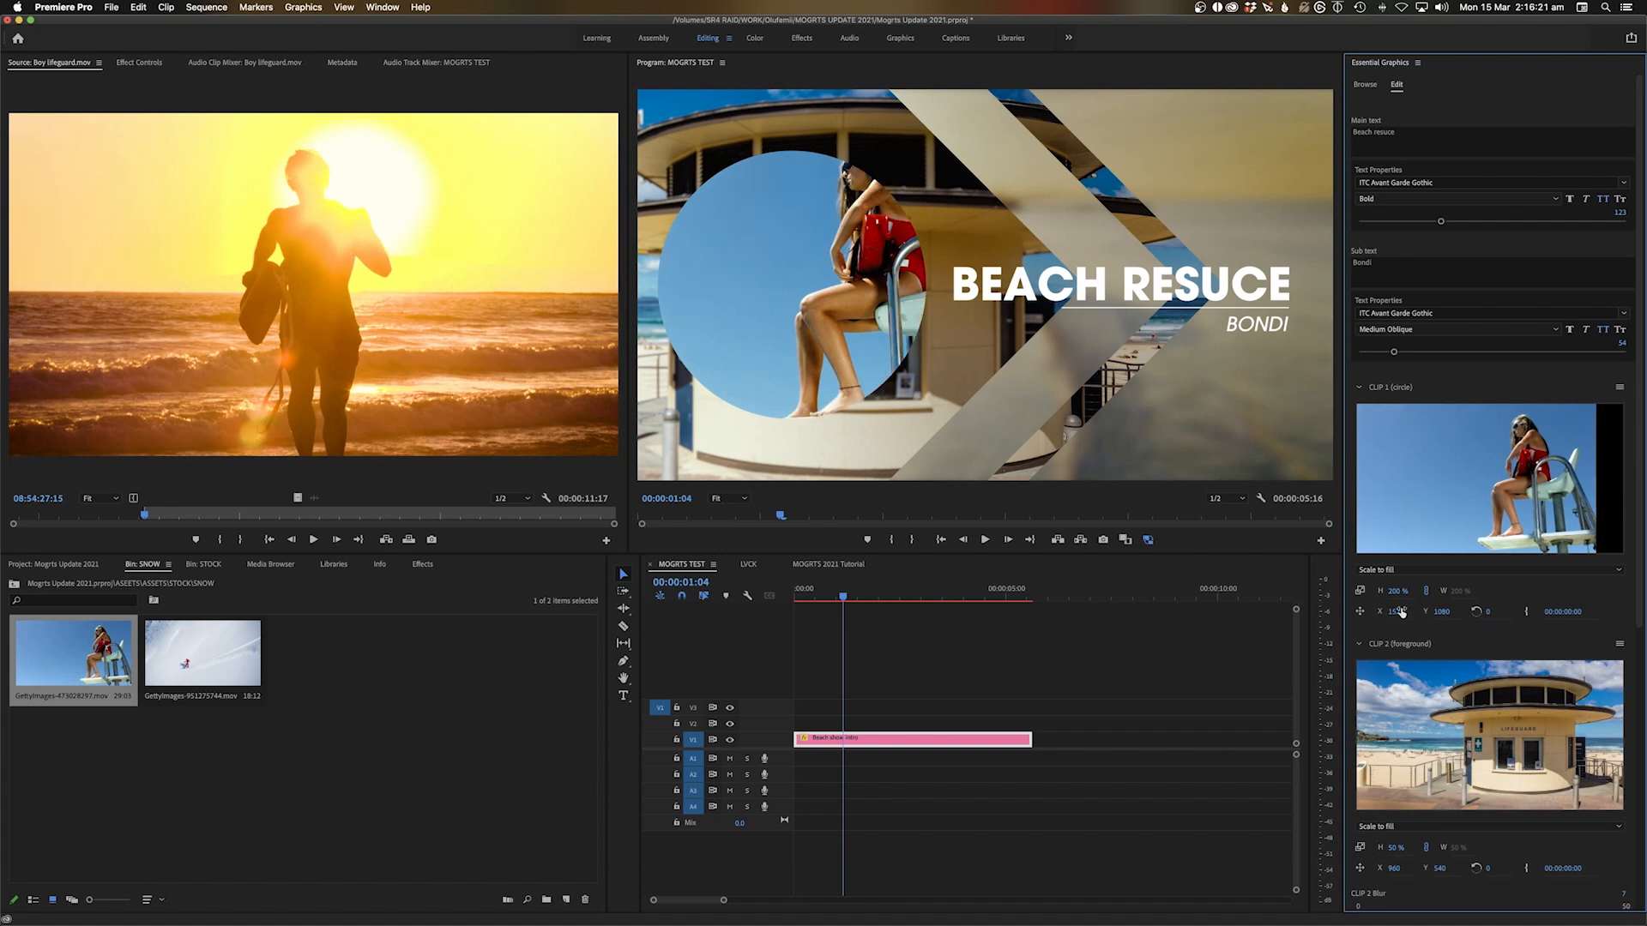
drag(1407, 613, 1465, 612)
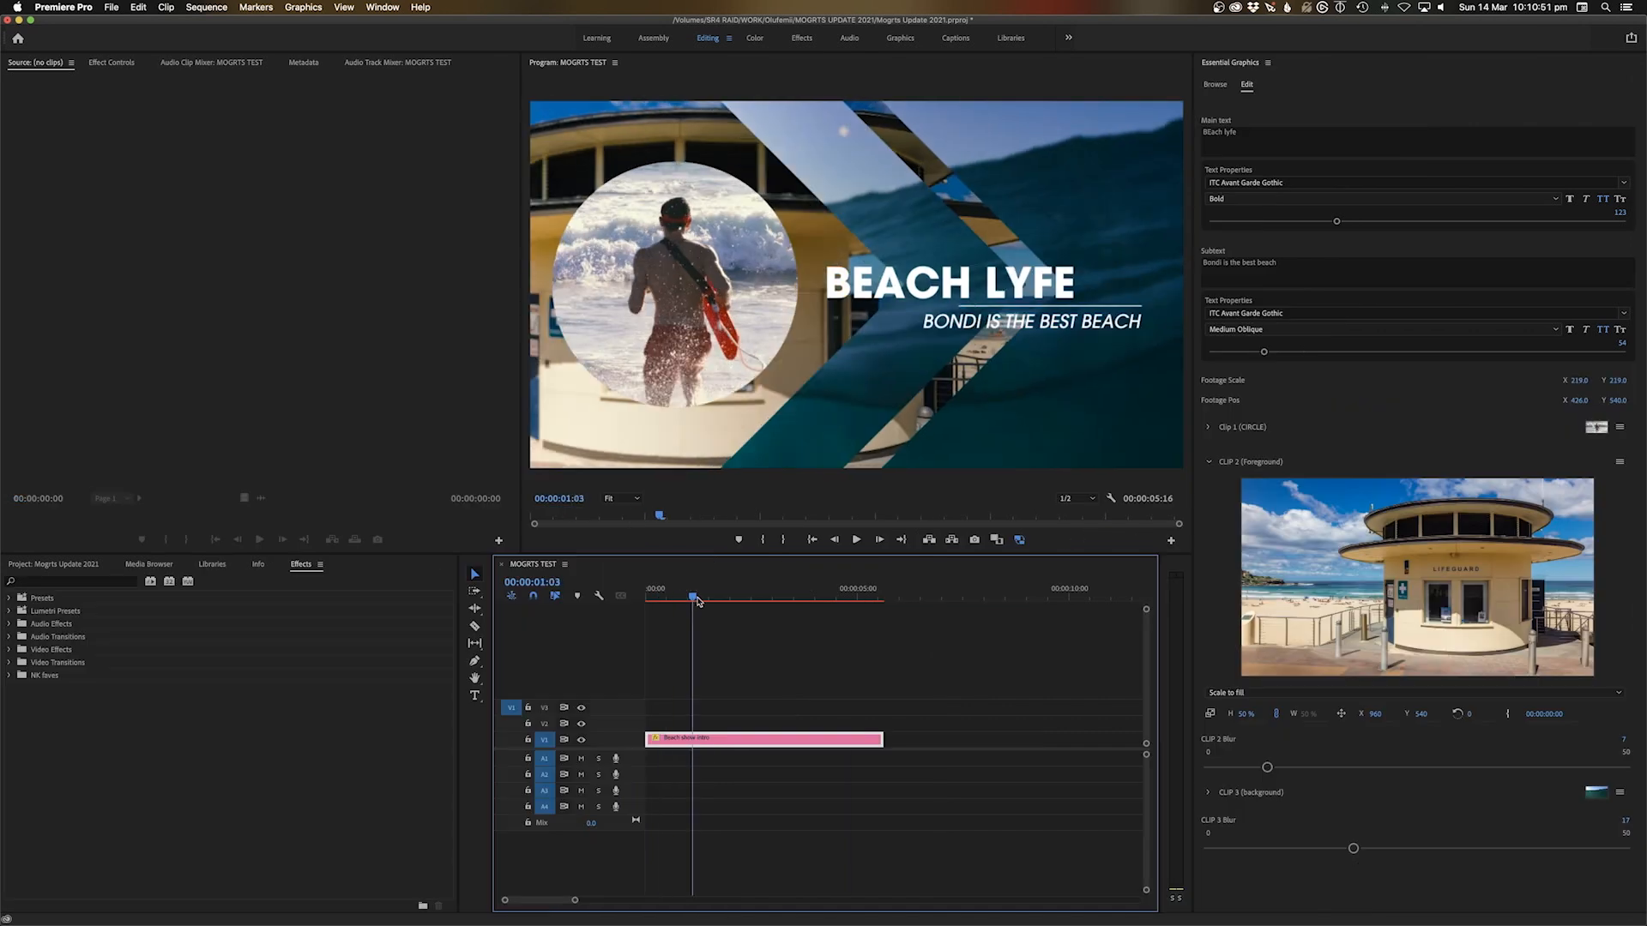
drag(691, 601, 847, 605)
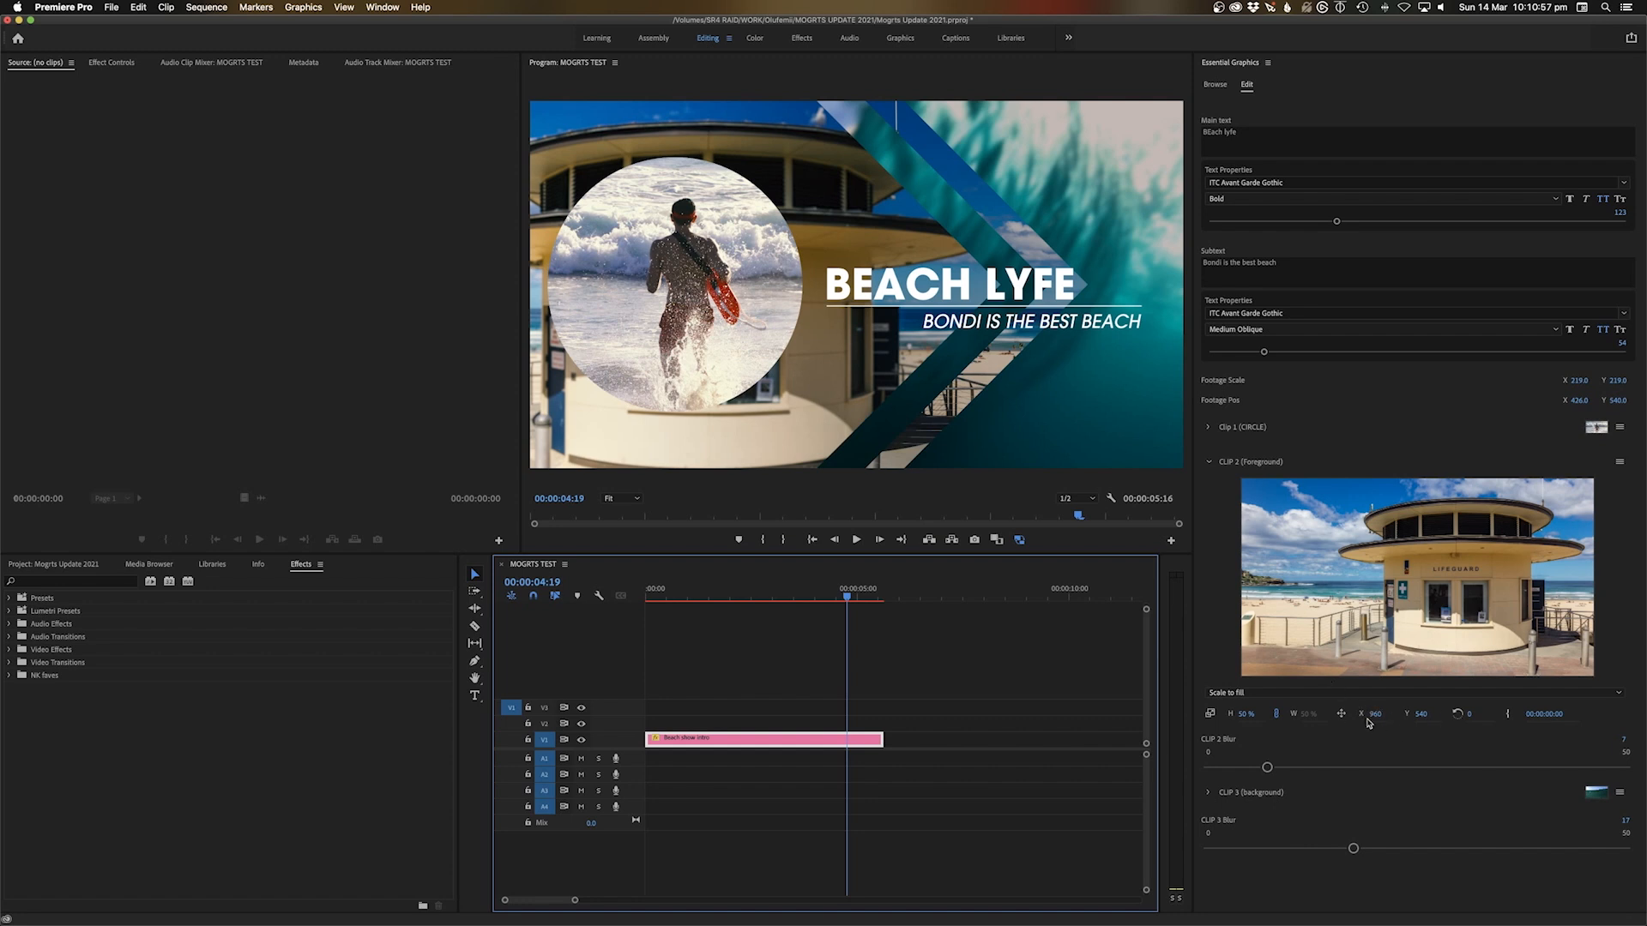
Set the CLIP 2 foreground X position to 1333 and play the intro from the start
drag(1373, 714, 1438, 714)
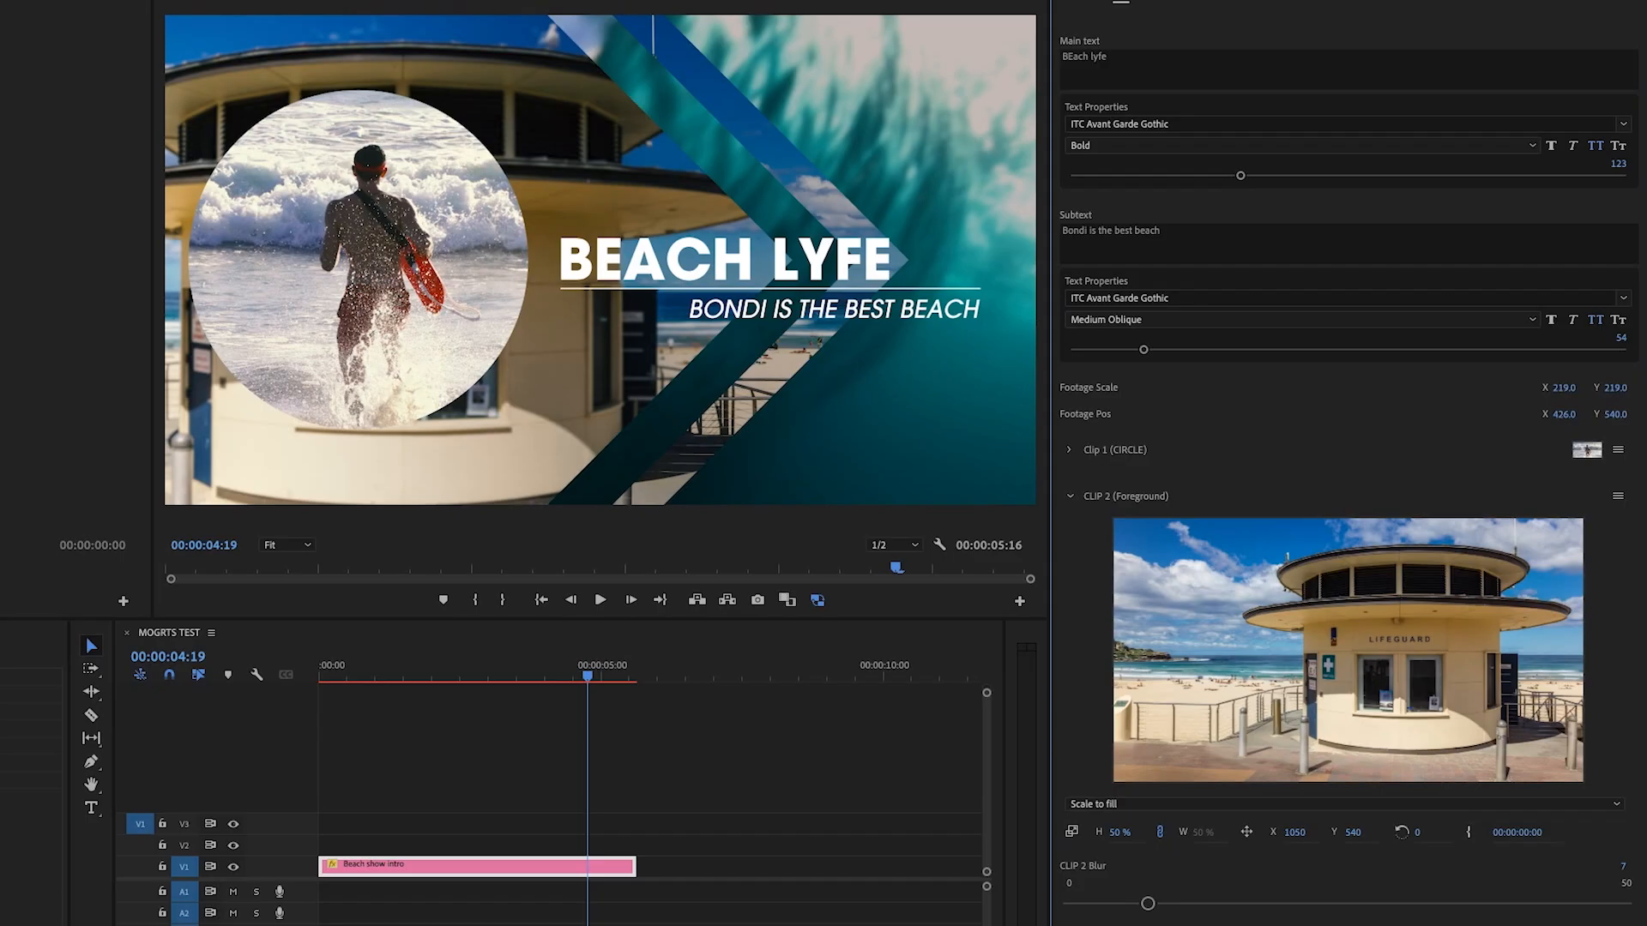
drag(1293, 839, 1304, 838)
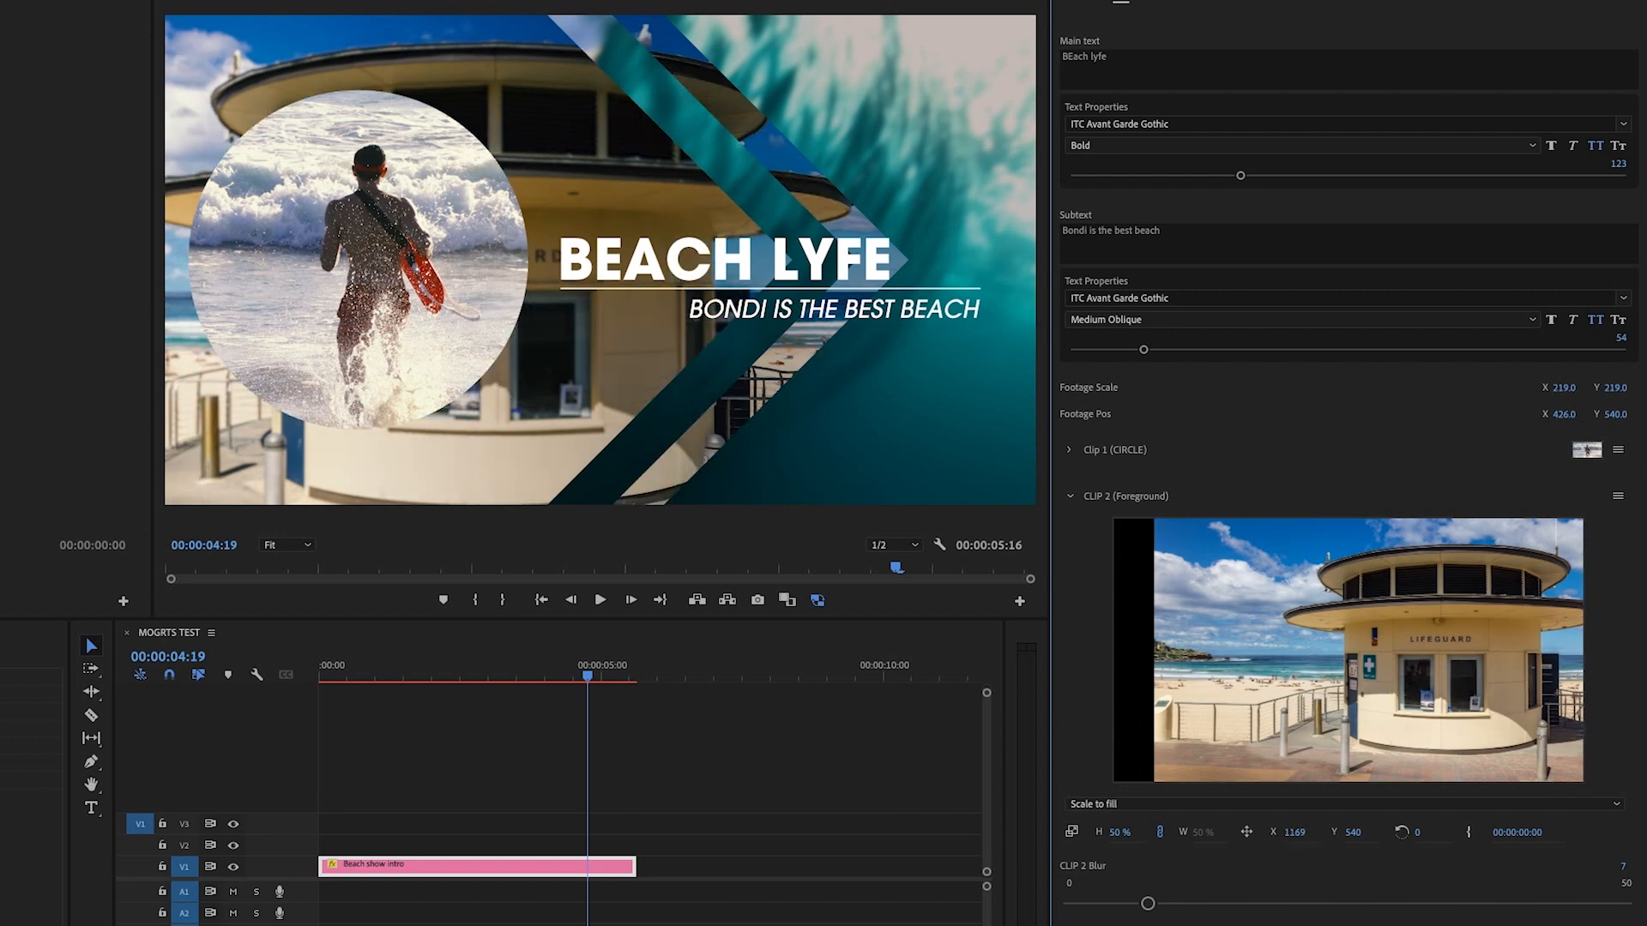
drag(1294, 832, 1303, 839)
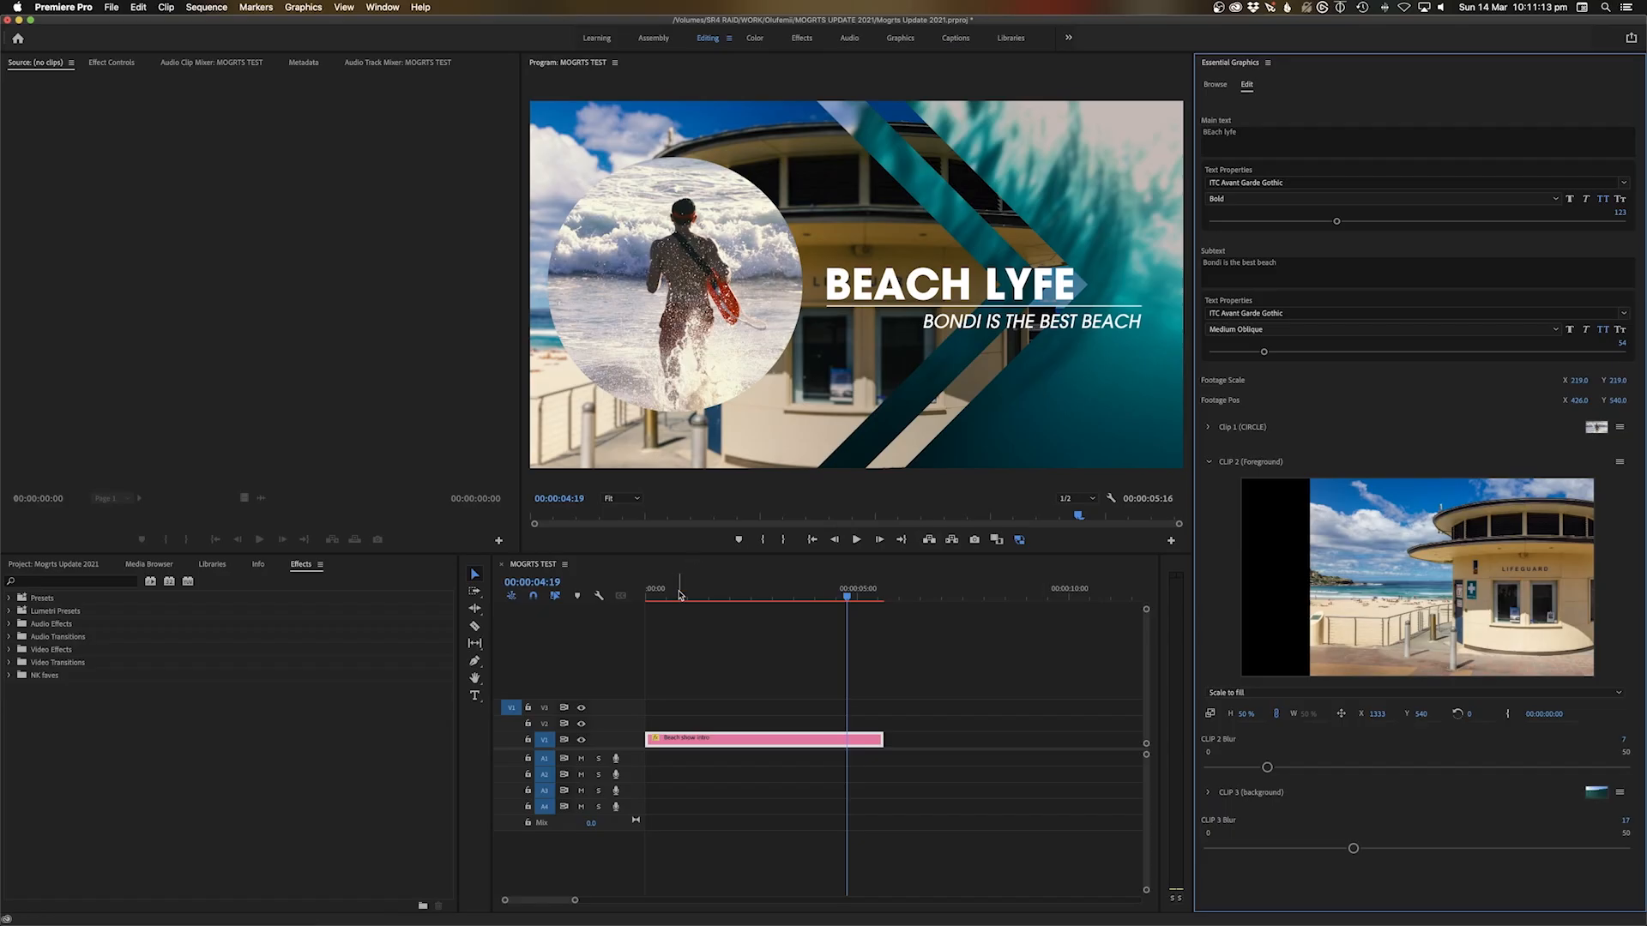
key(Home)
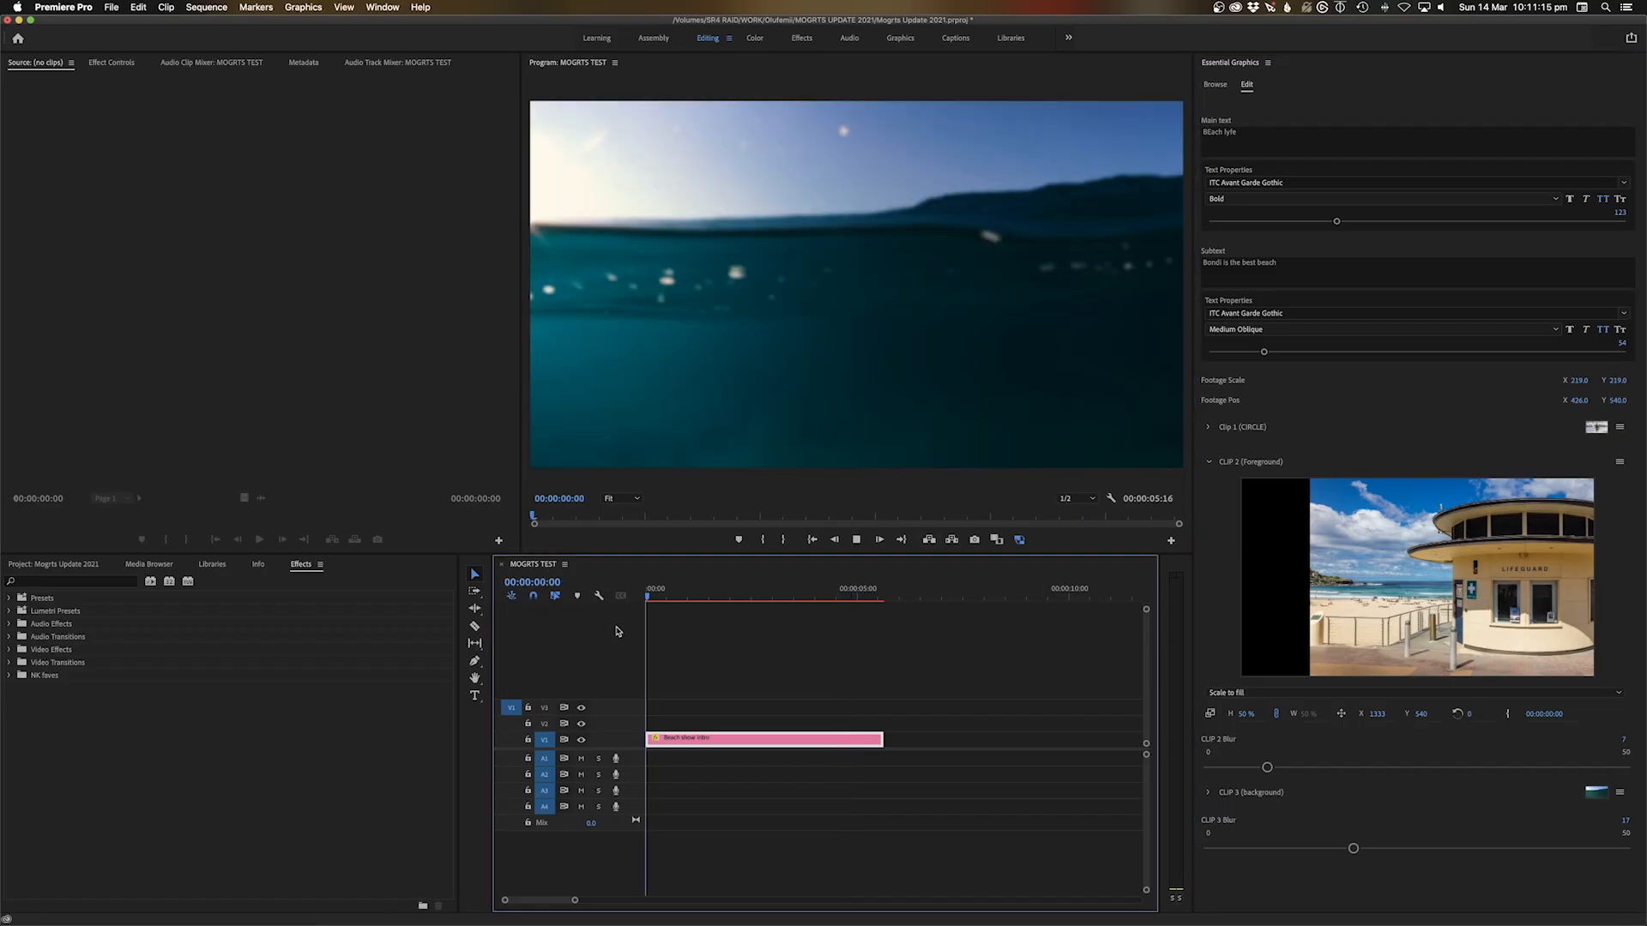
key(space)
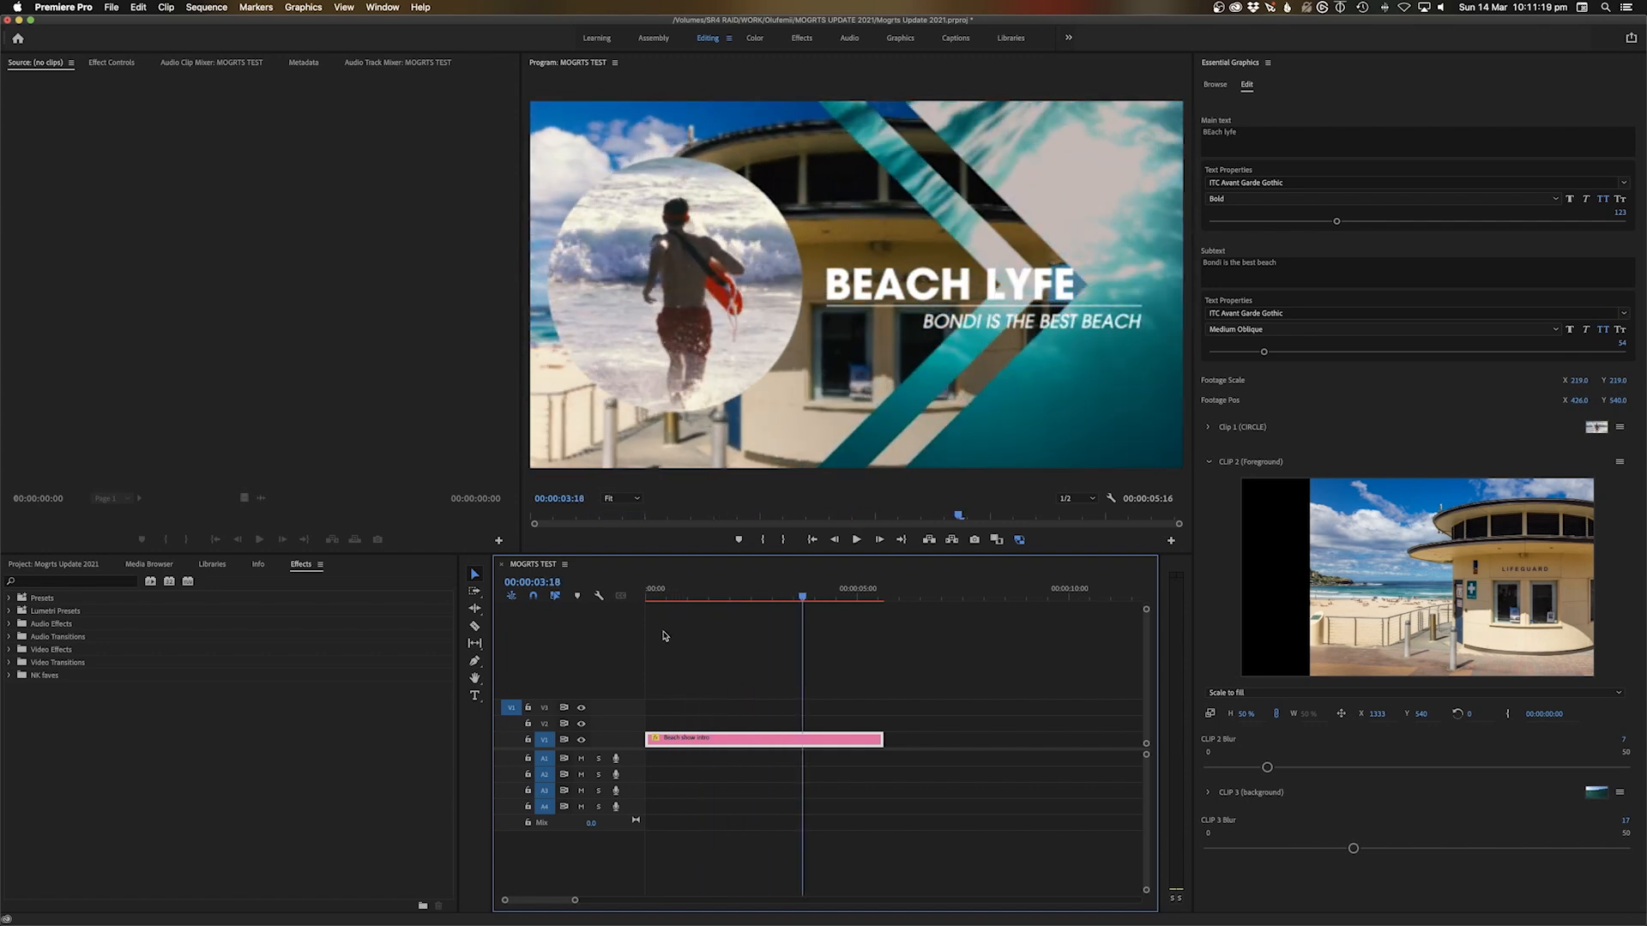
Preview the STOCK clips and replace the CLIP 3 background footage with Bondi pool.mov
click(1621, 793)
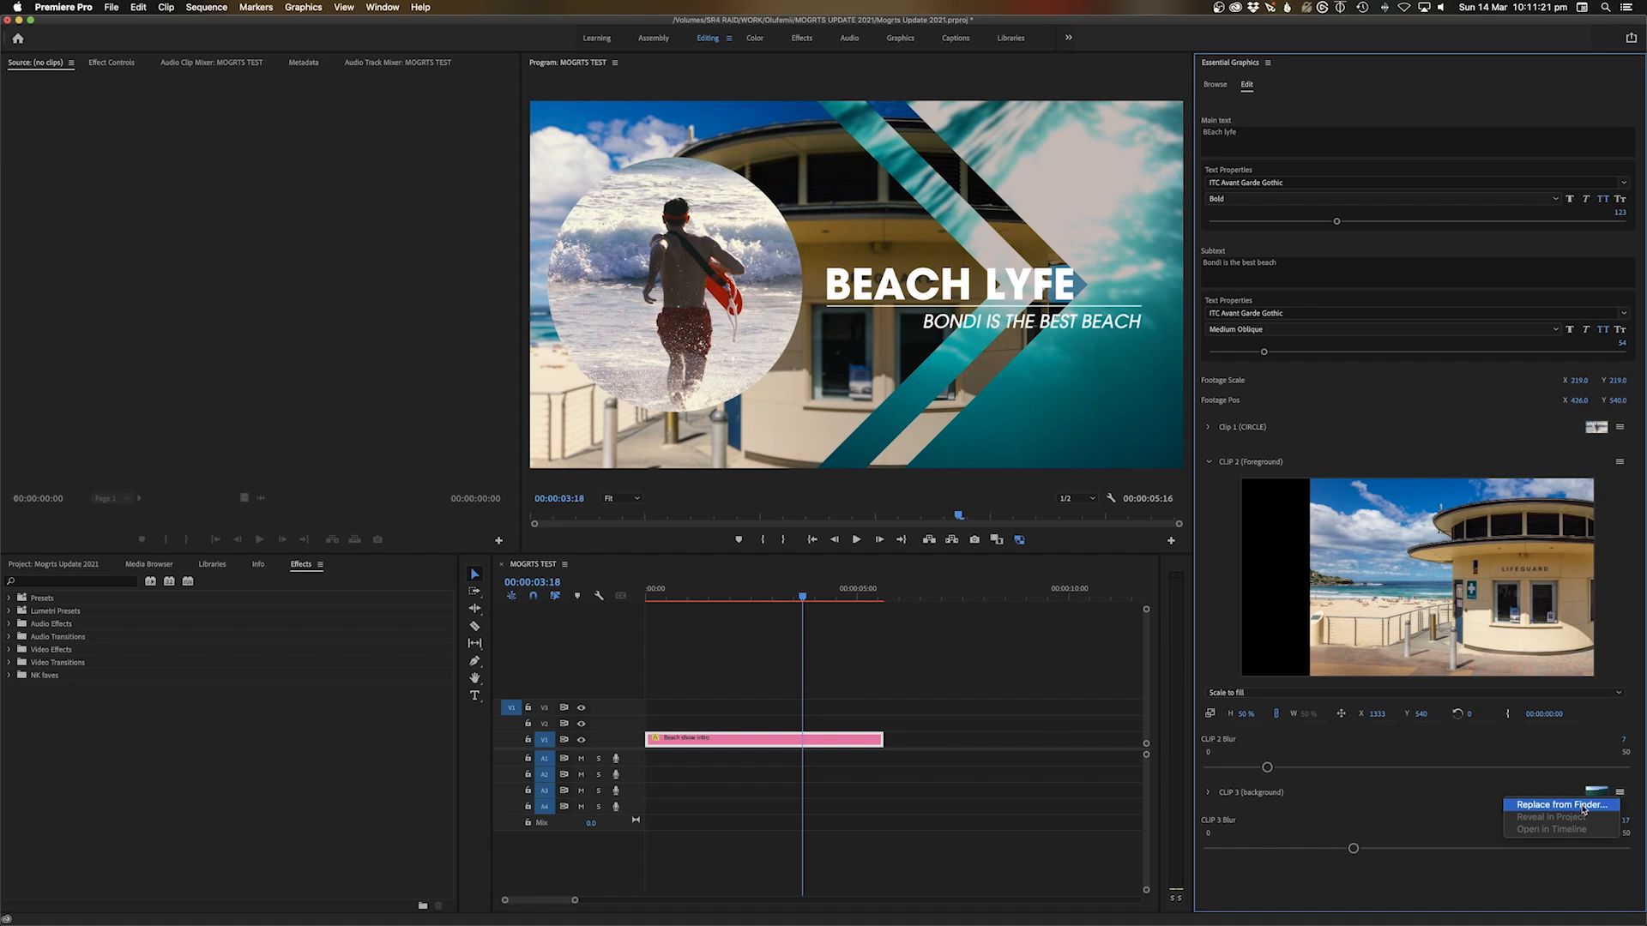
click(1584, 805)
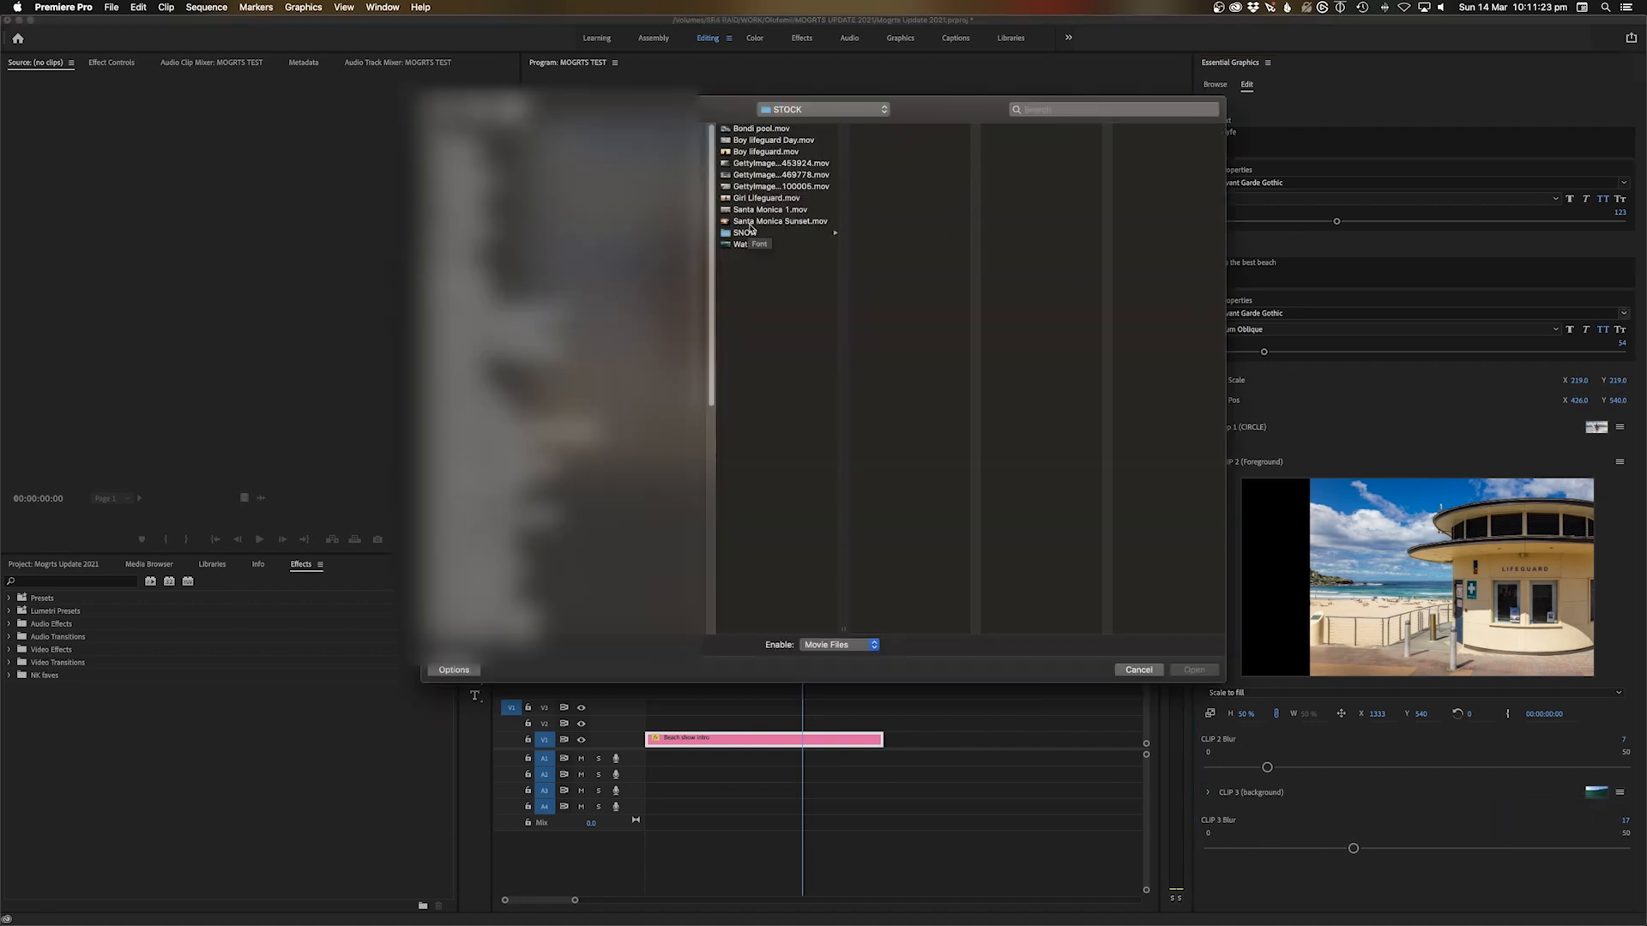
click(783, 221)
click(776, 211)
click(764, 200)
click(770, 187)
click(772, 152)
click(770, 164)
click(765, 176)
click(761, 188)
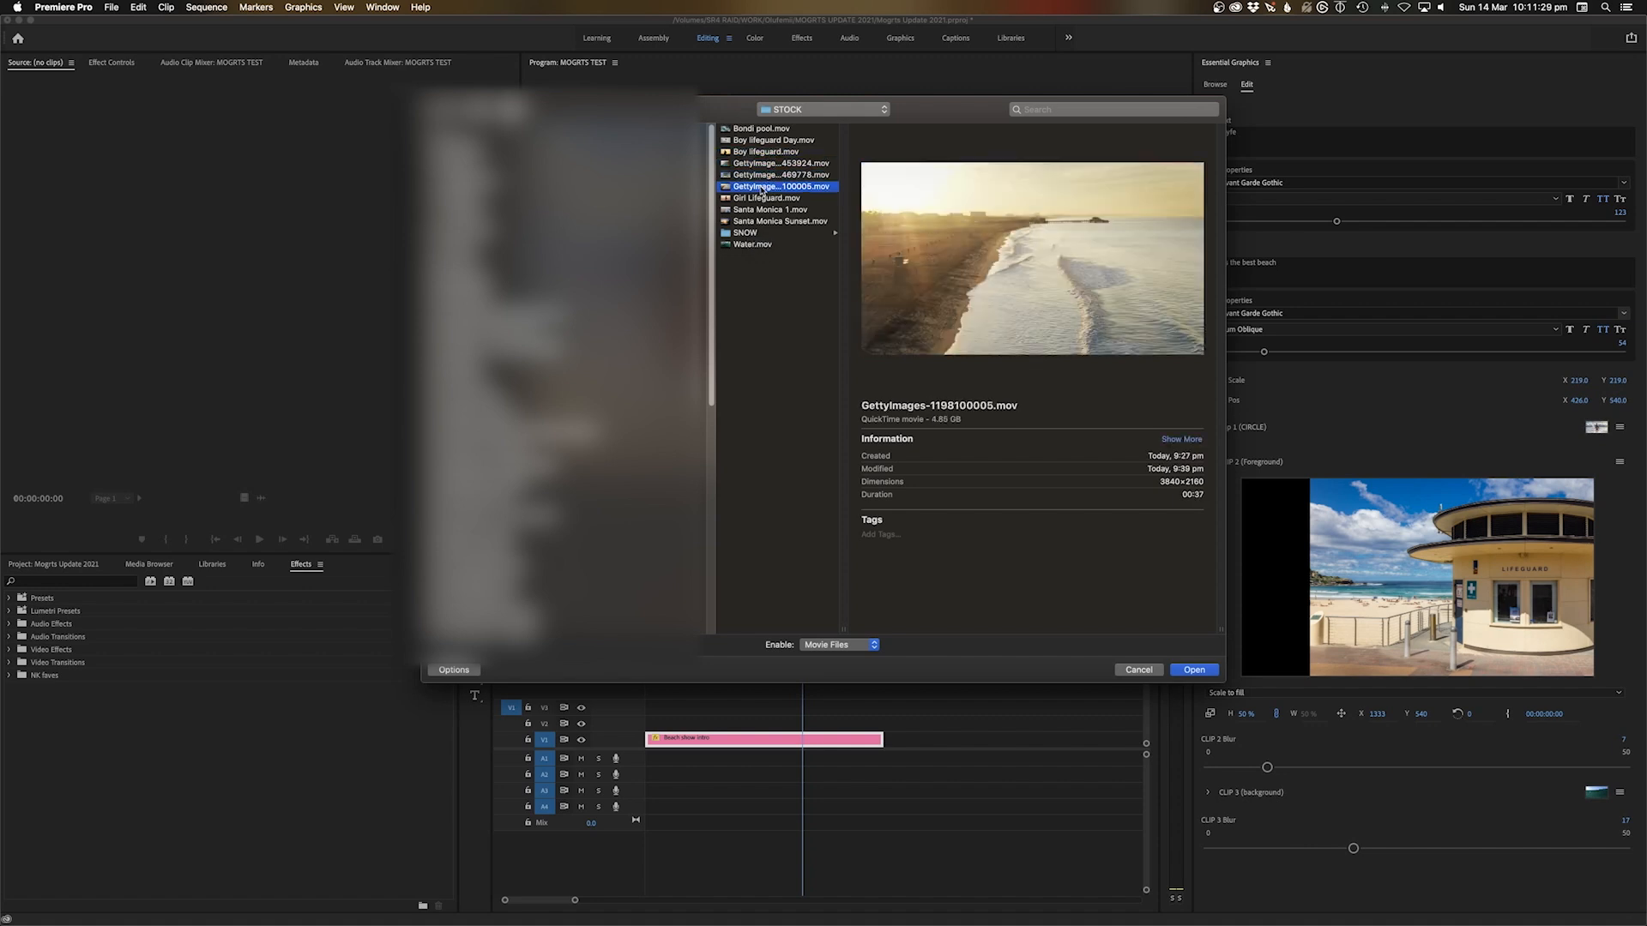
click(780, 131)
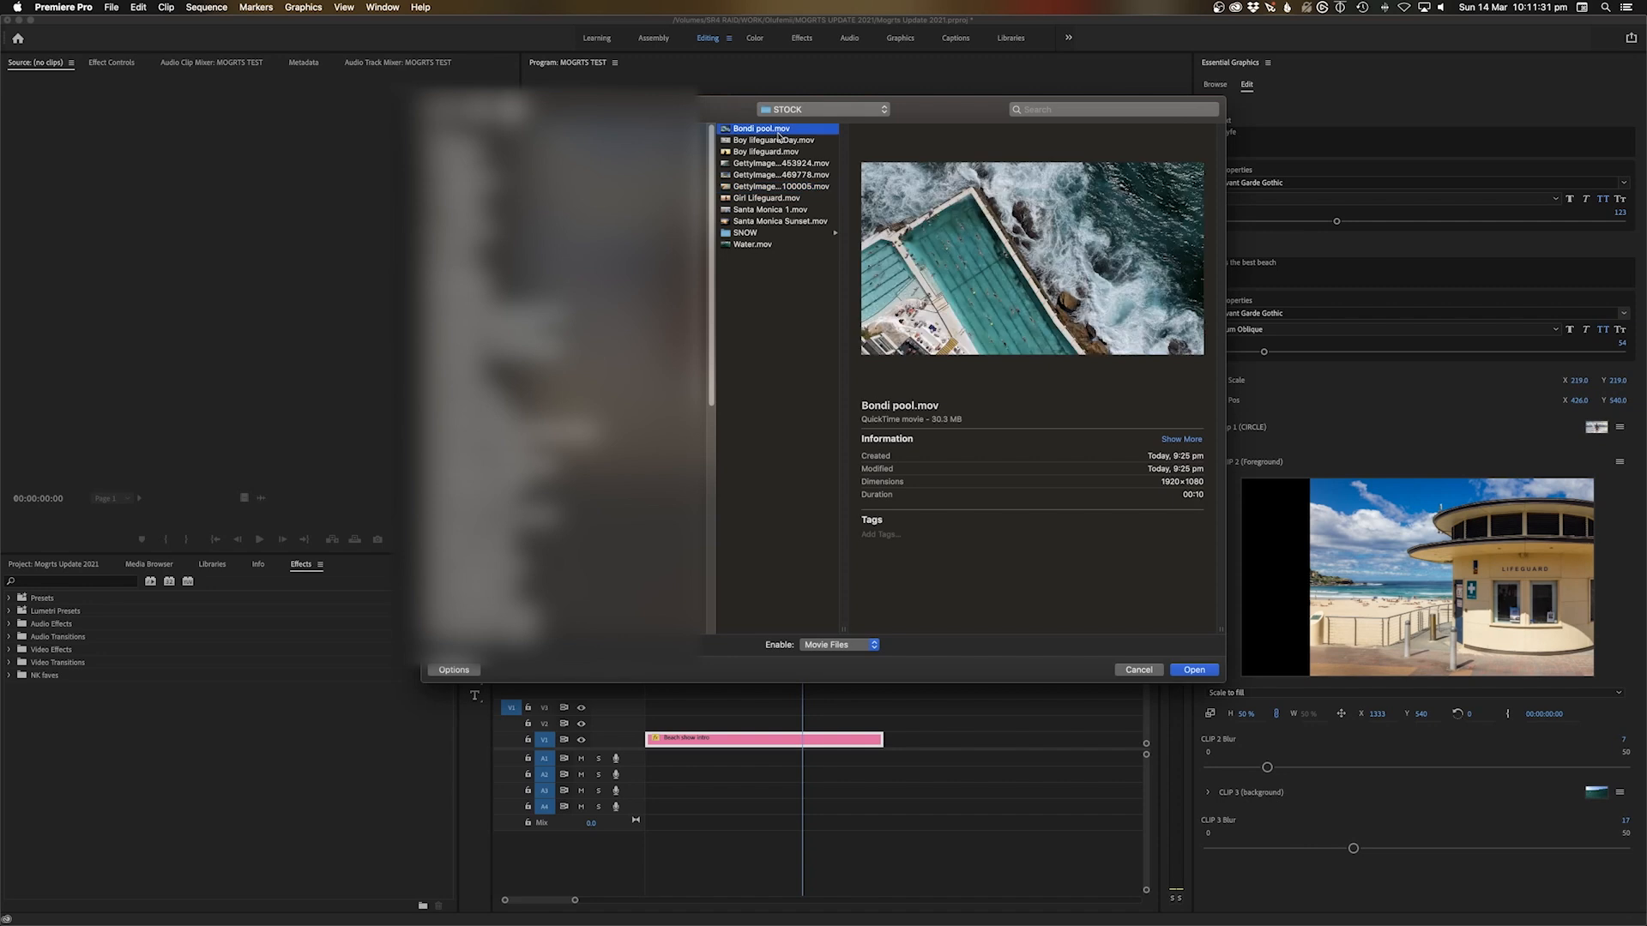
click(1193, 669)
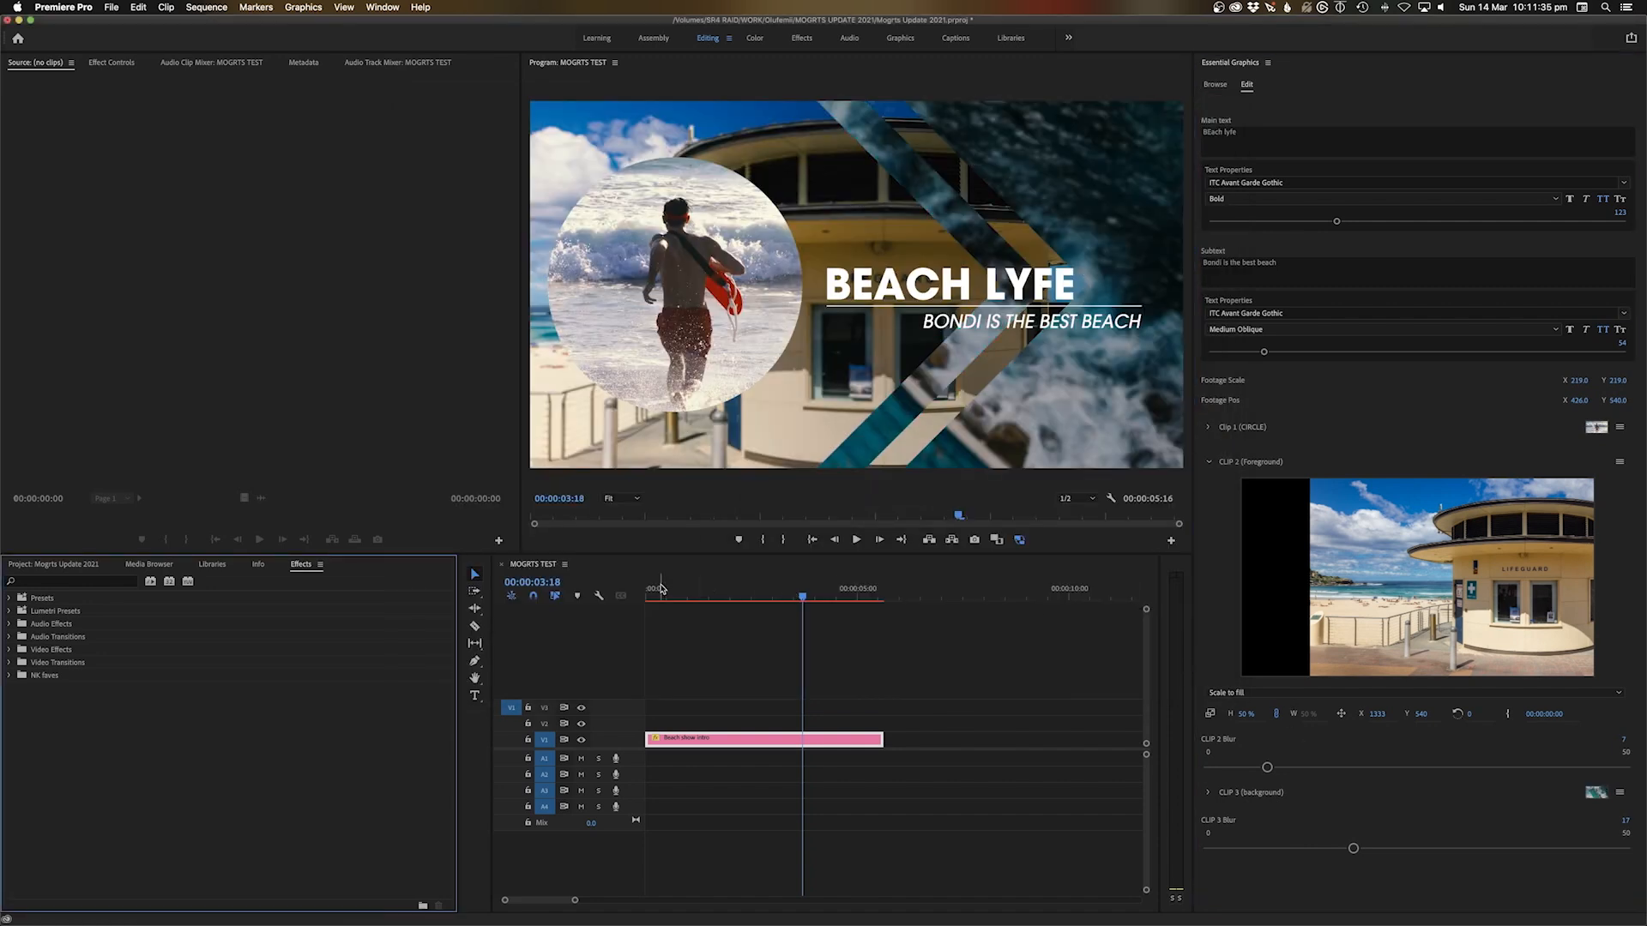
Play the intro from the start with the new Bondi pool background
drag(660, 590, 619, 594)
key(space)
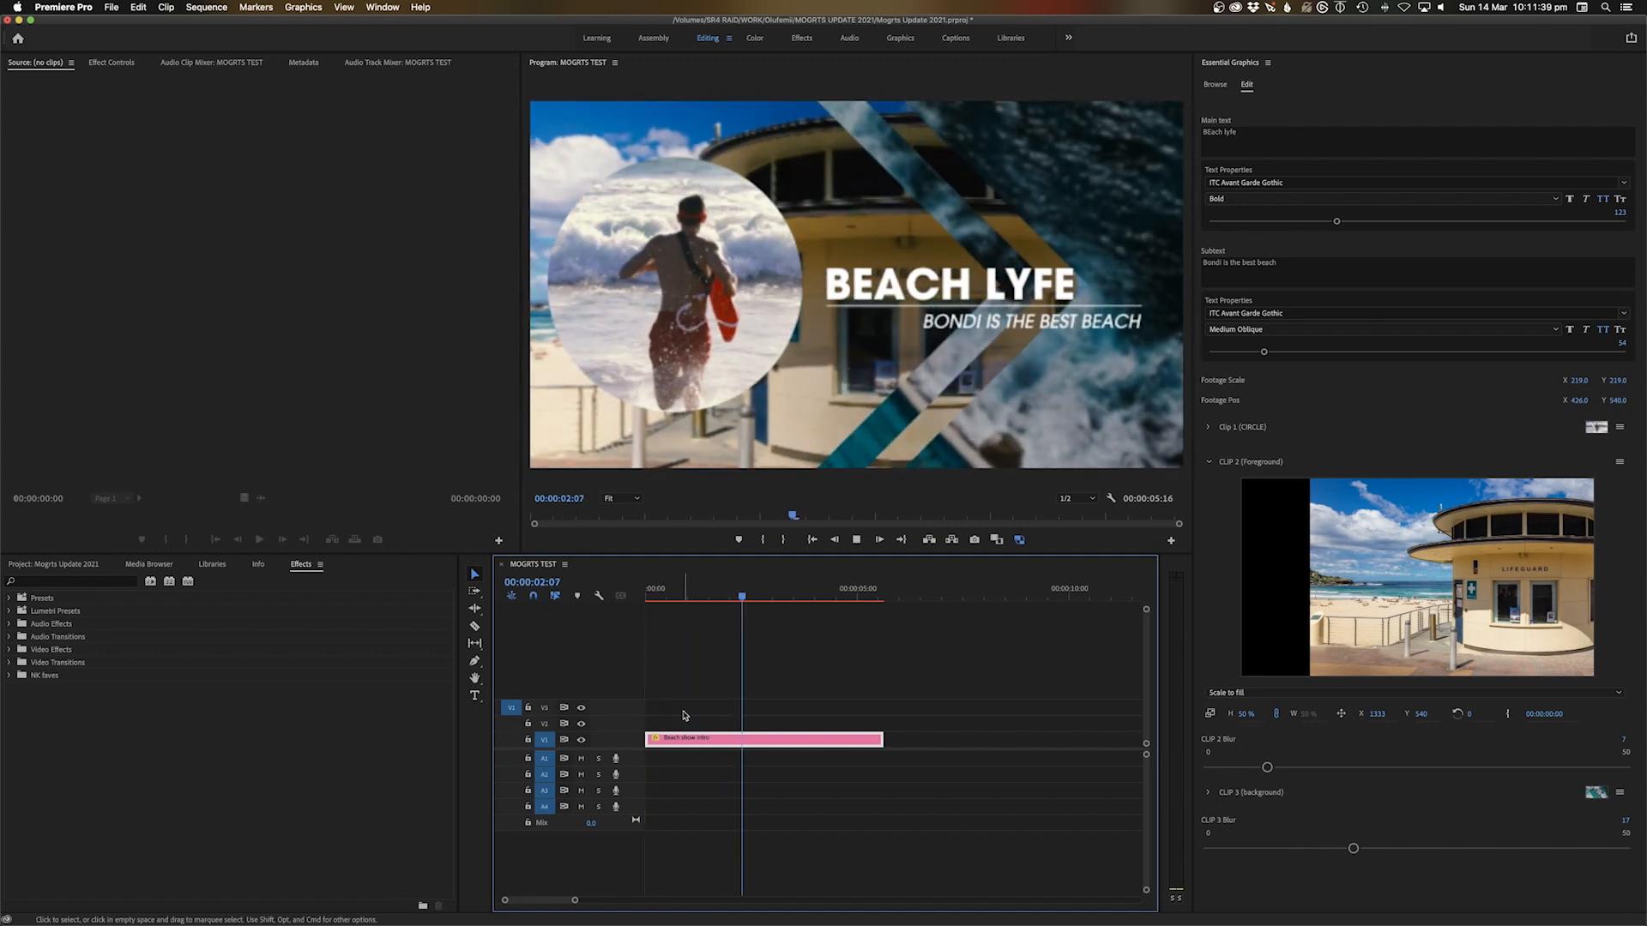
key(space)
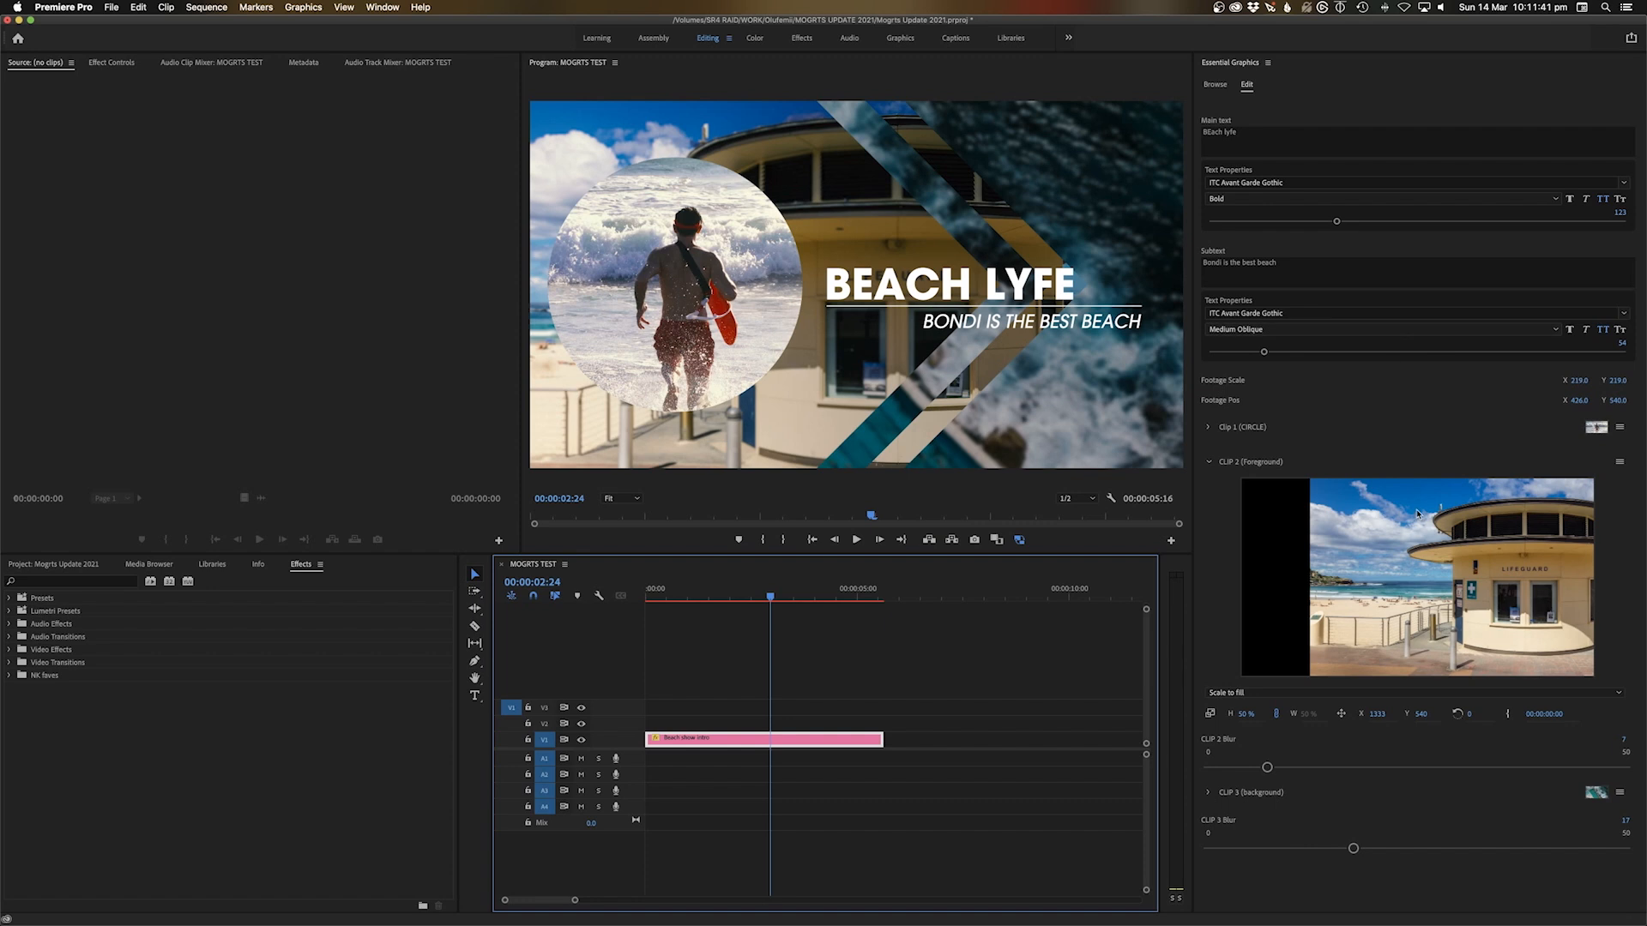
Fill the circle with Boy lifeguard.mov and reposition it inside the circle
click(1619, 427)
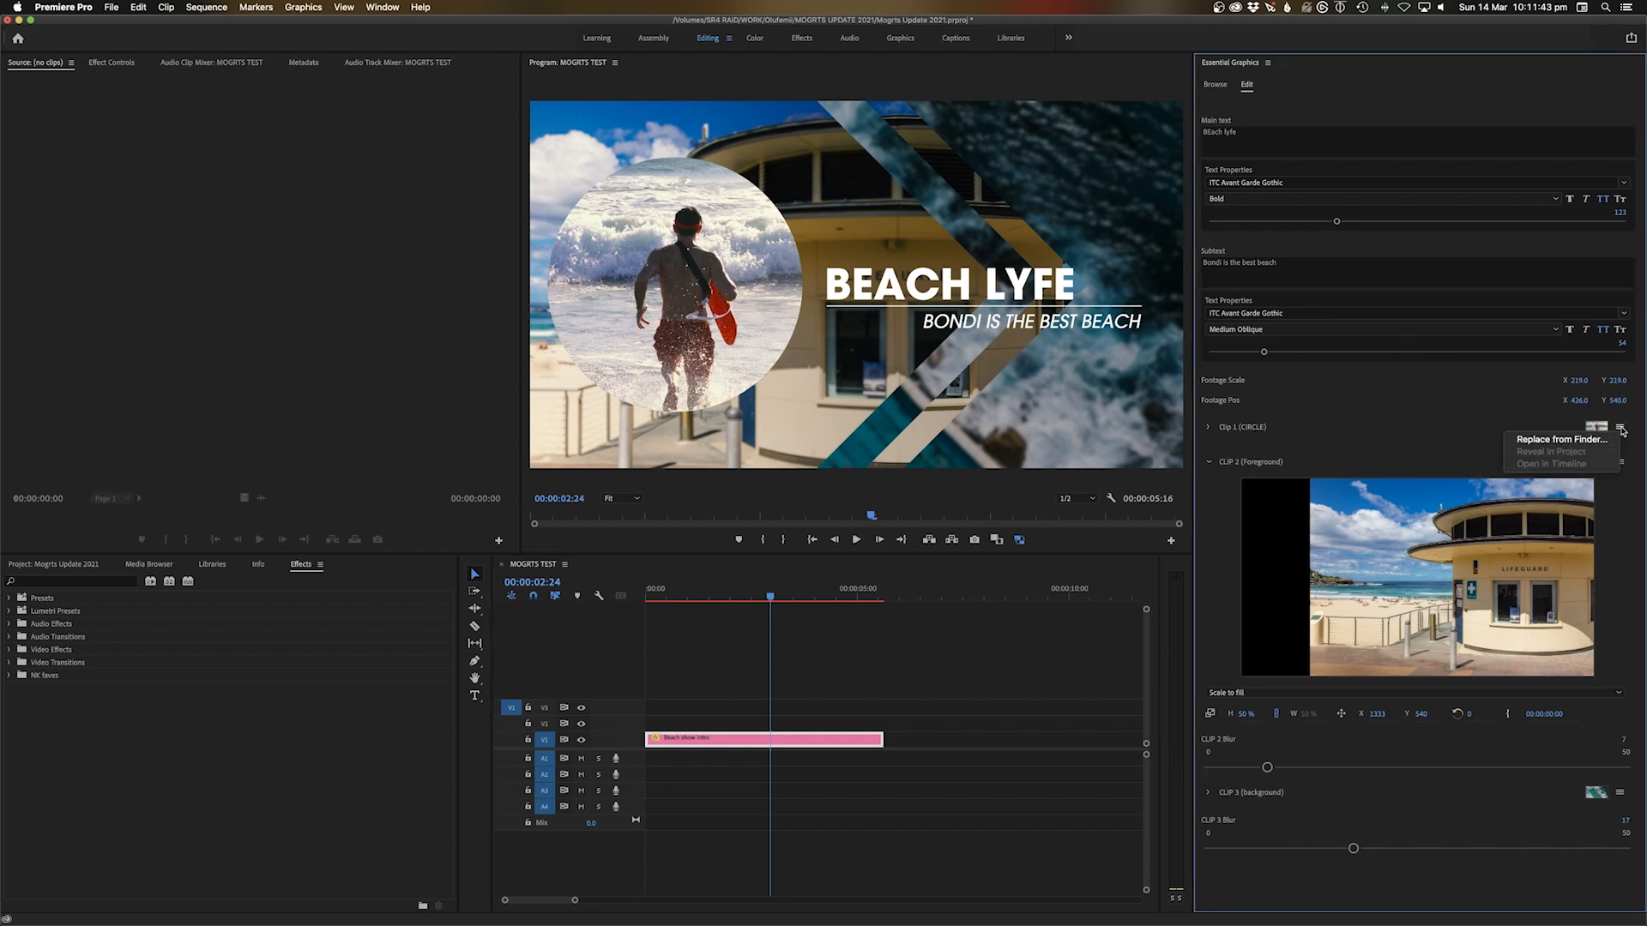
click(1588, 440)
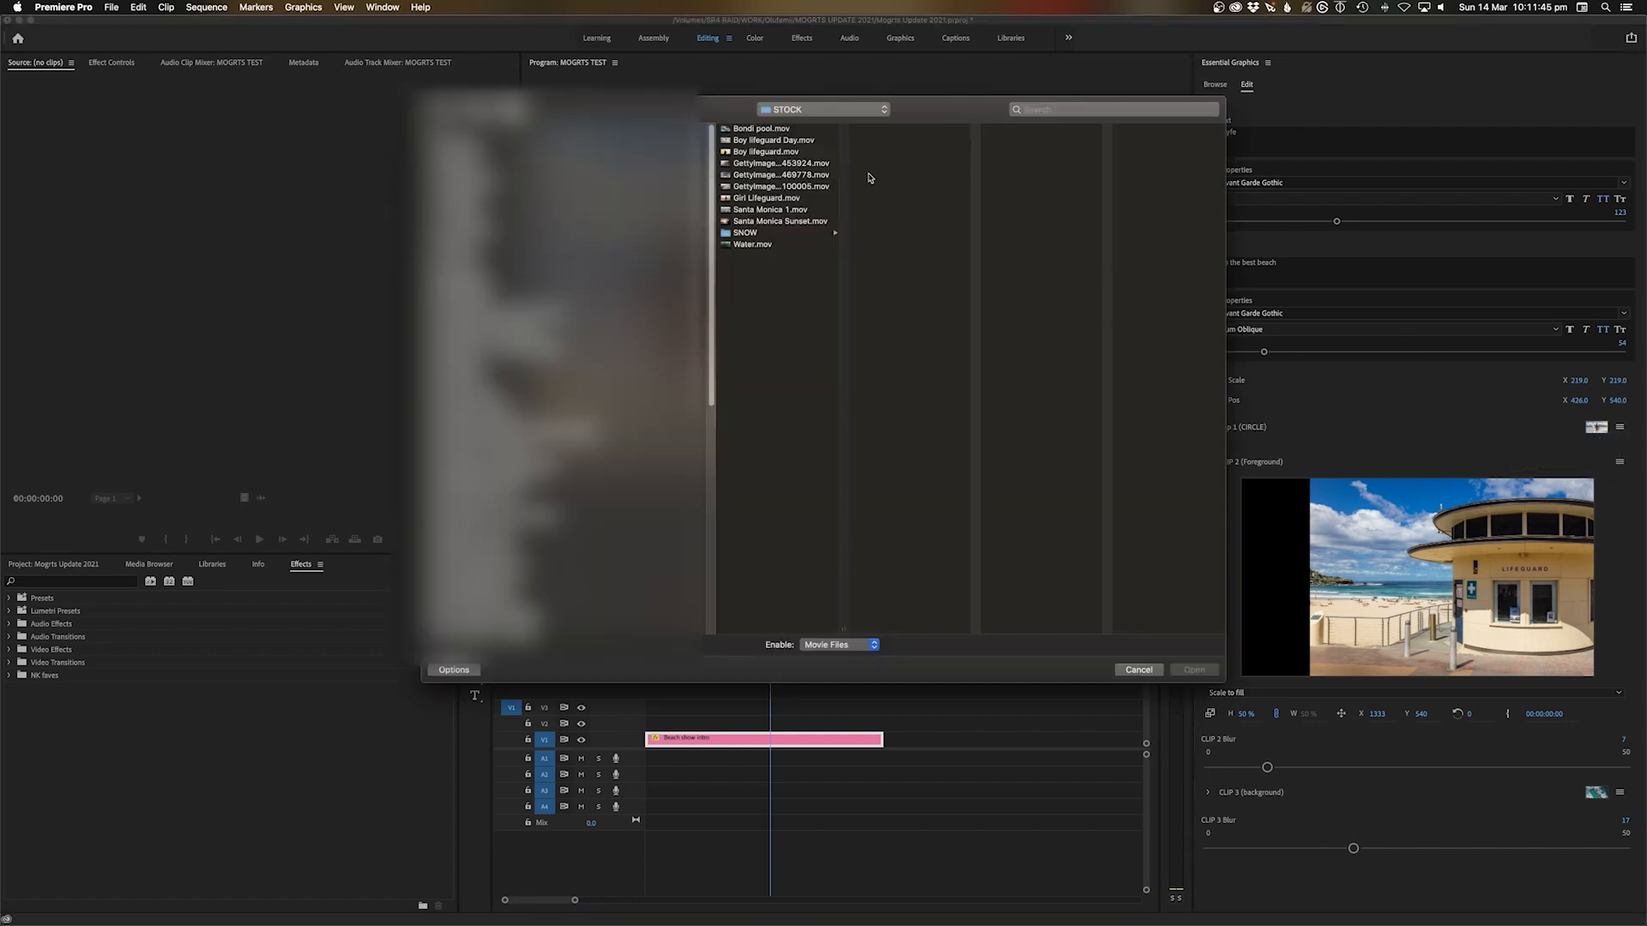
click(776, 140)
click(765, 153)
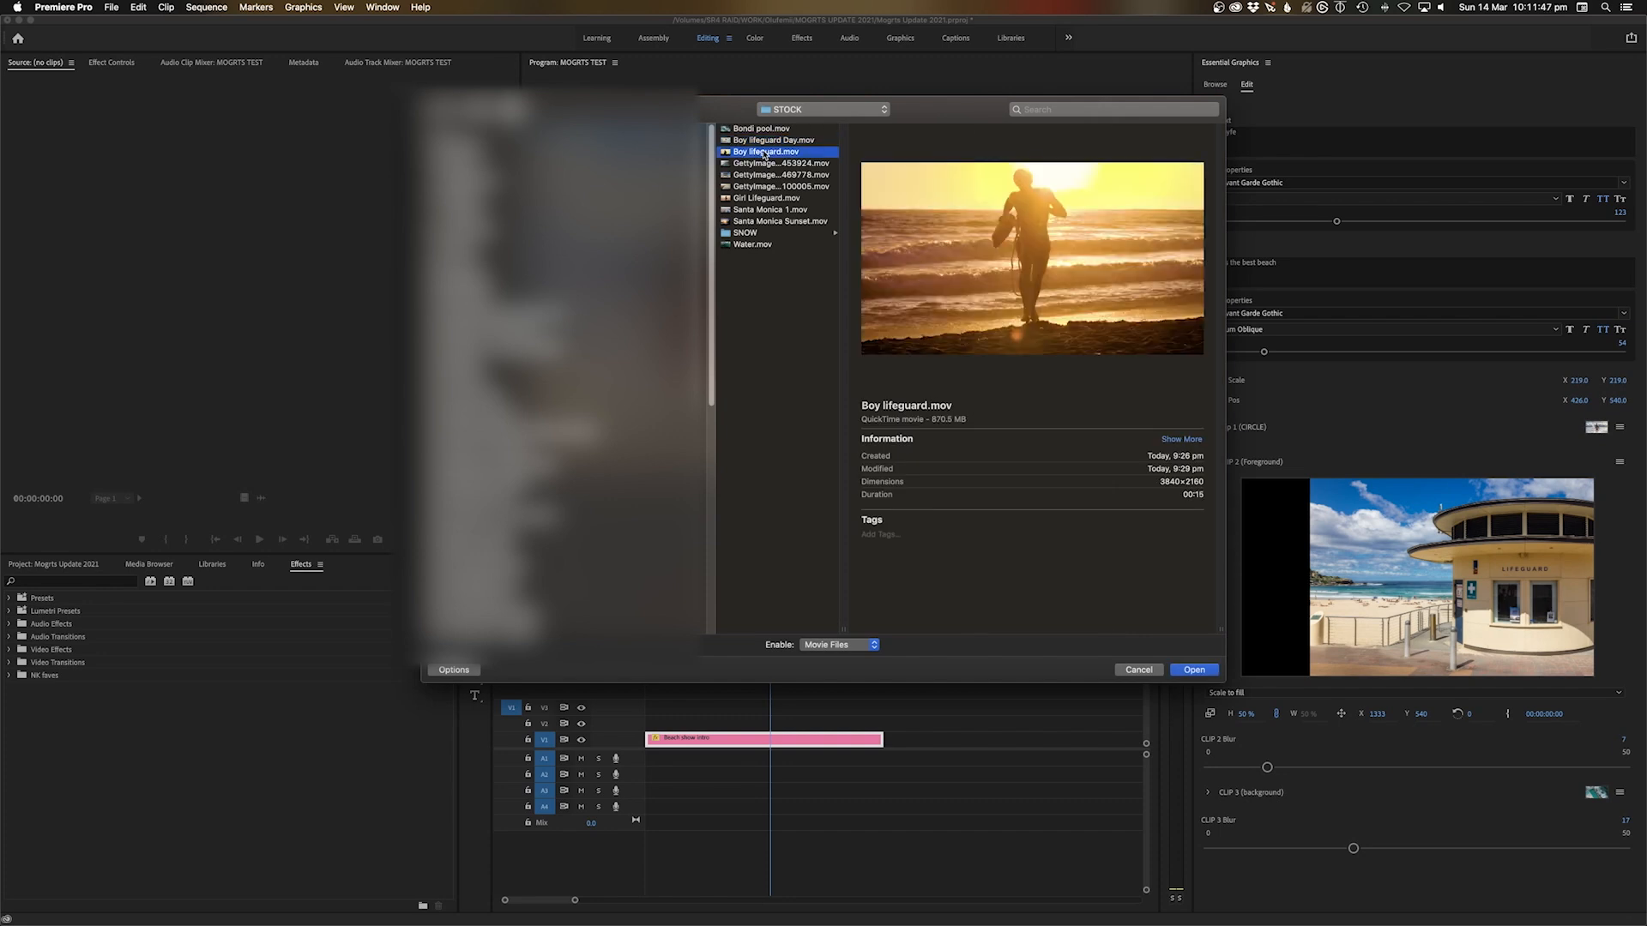
click(1196, 671)
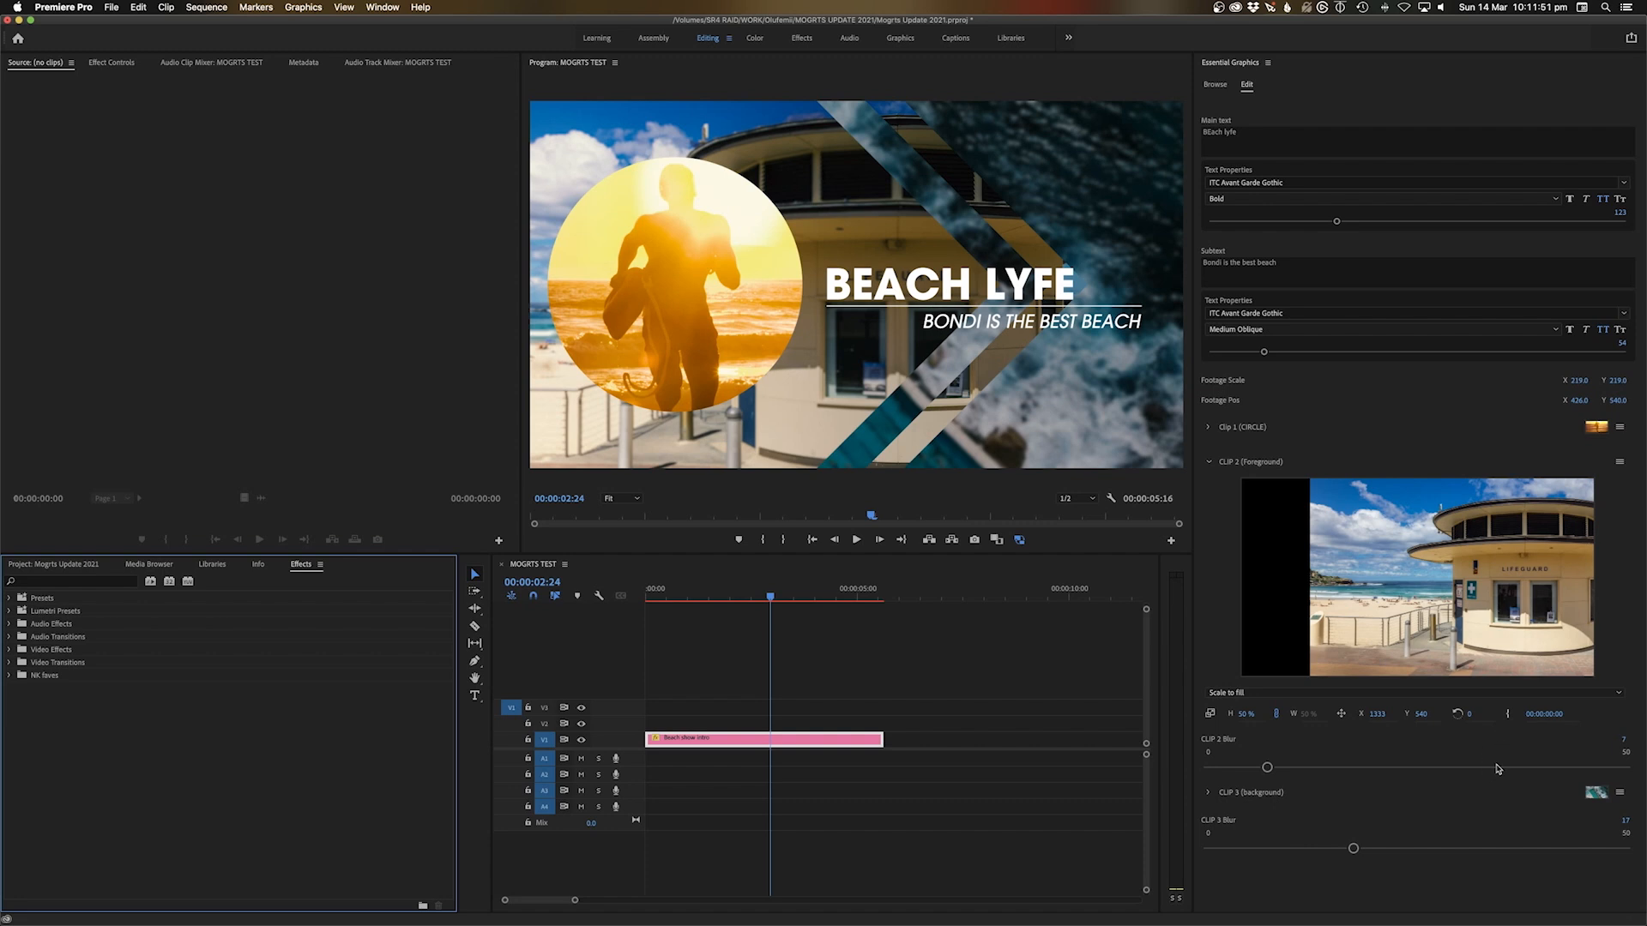
click(1211, 427)
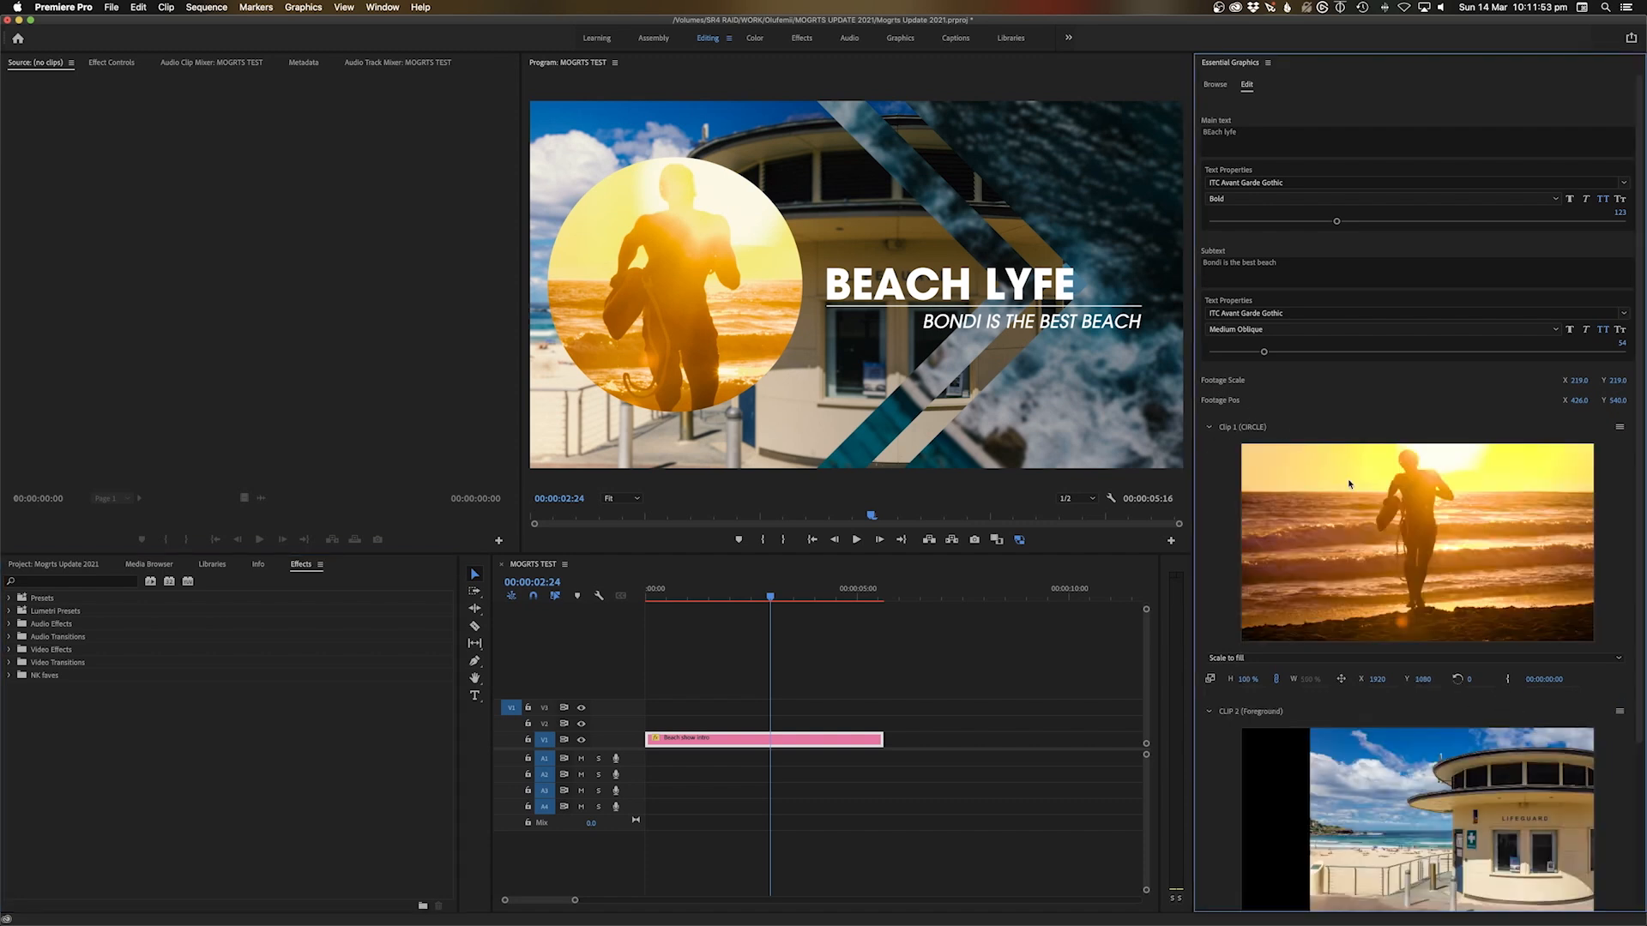
drag(1429, 680, 1437, 682)
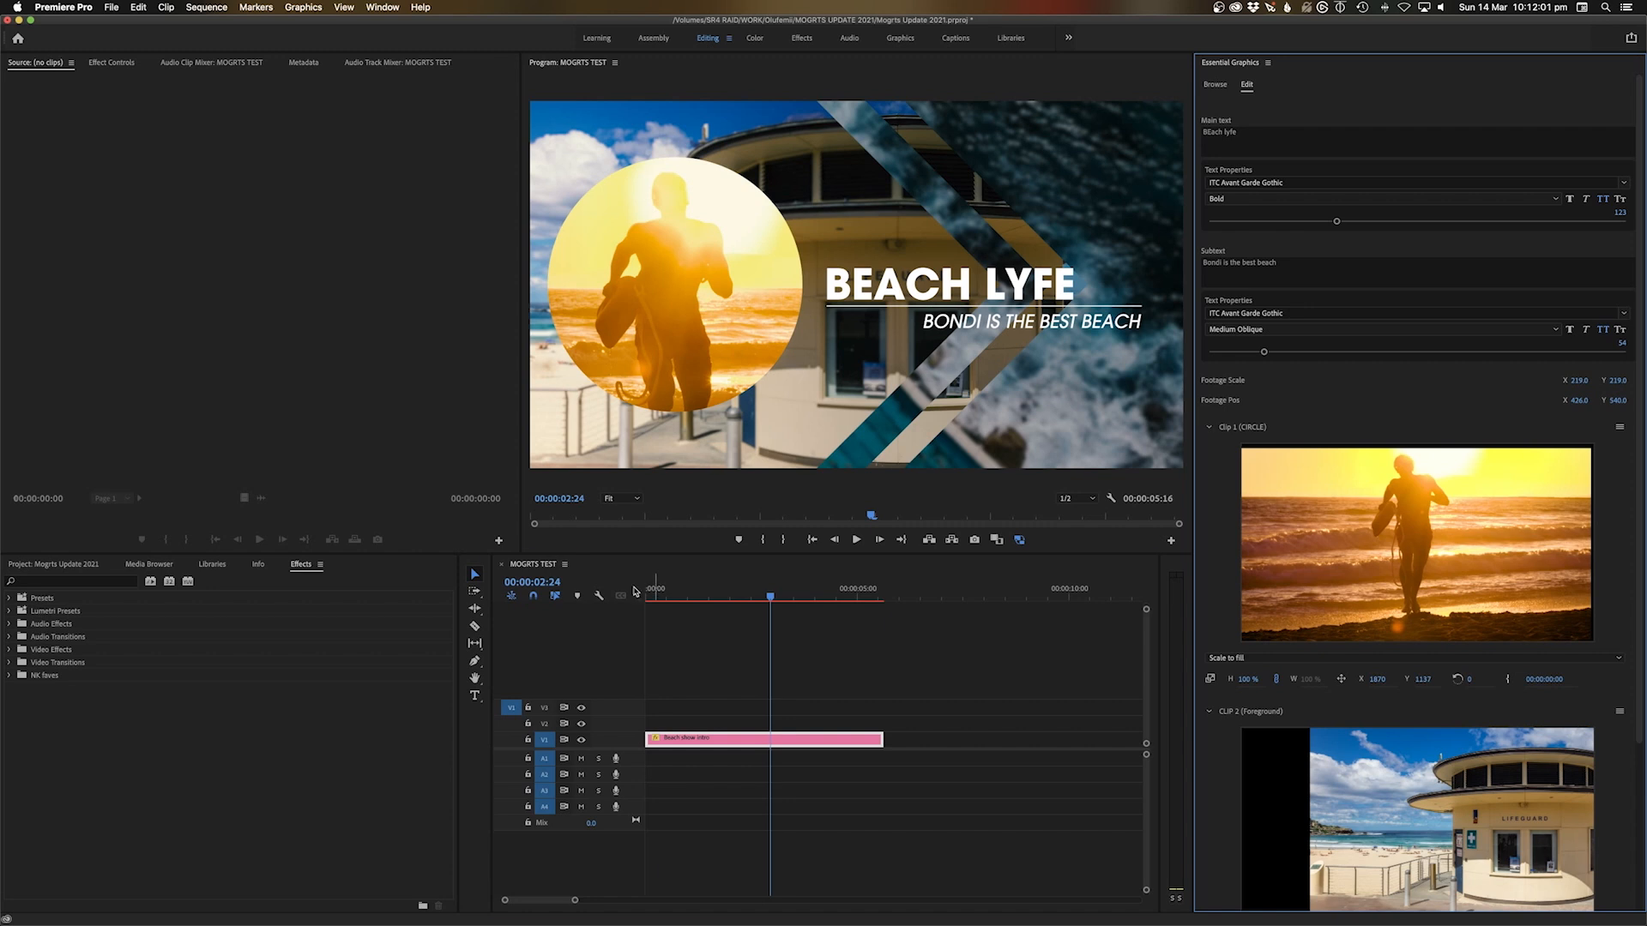
Play the intro twice from the start with the new circle footage
drag(655, 589, 620, 604)
key(space)
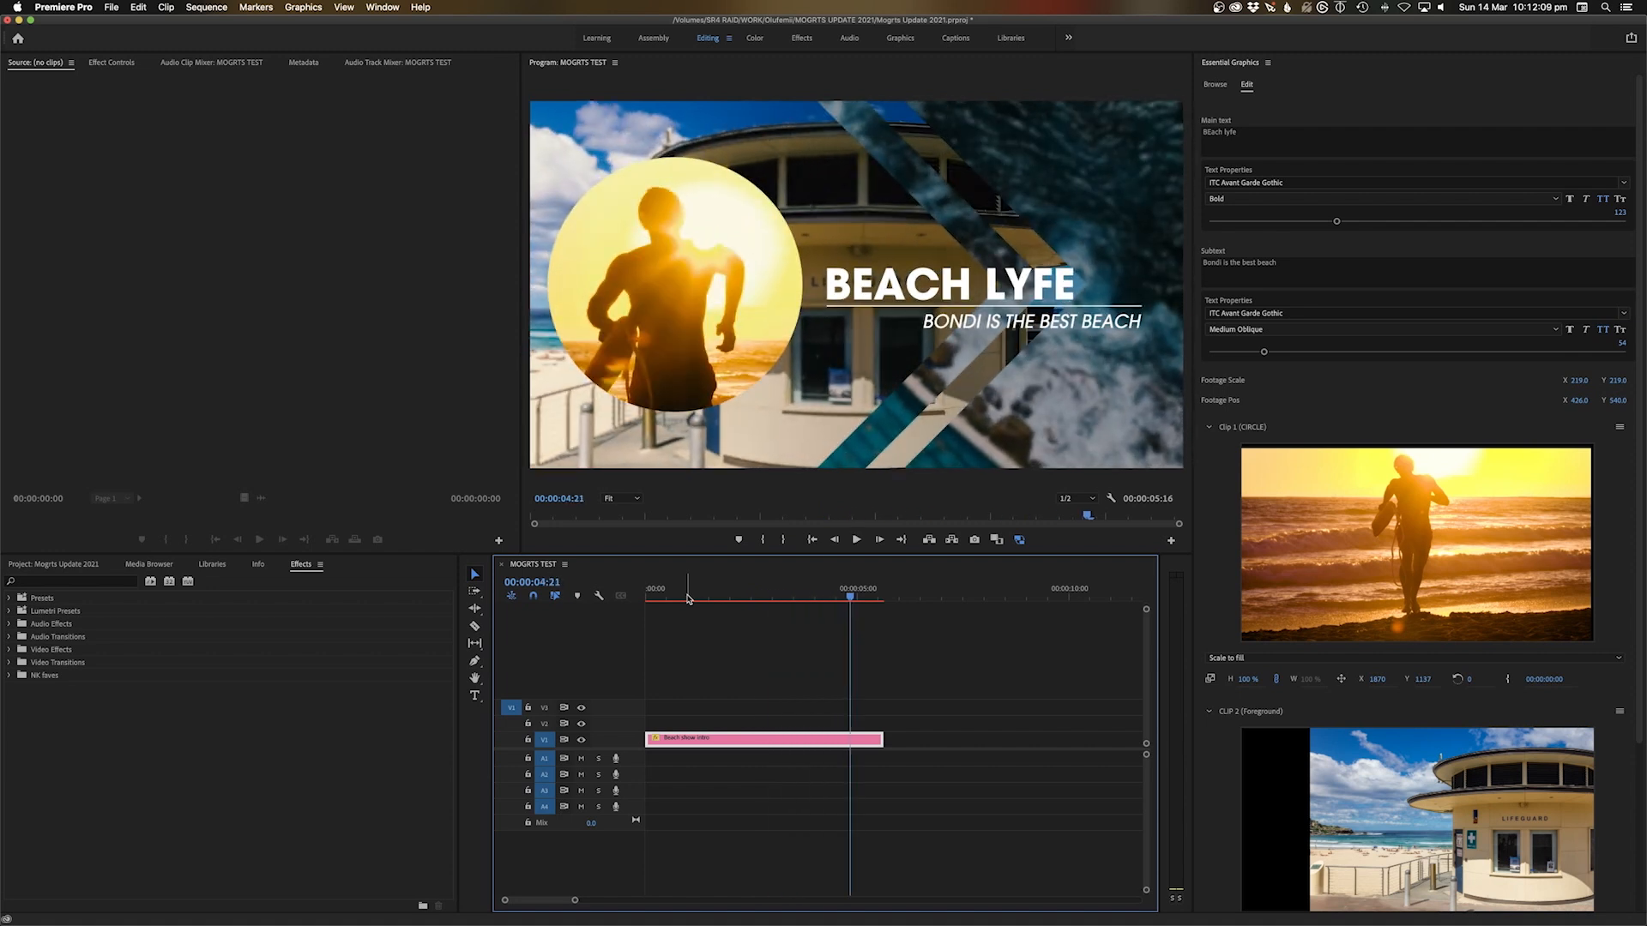
drag(698, 597, 645, 598)
key(space)
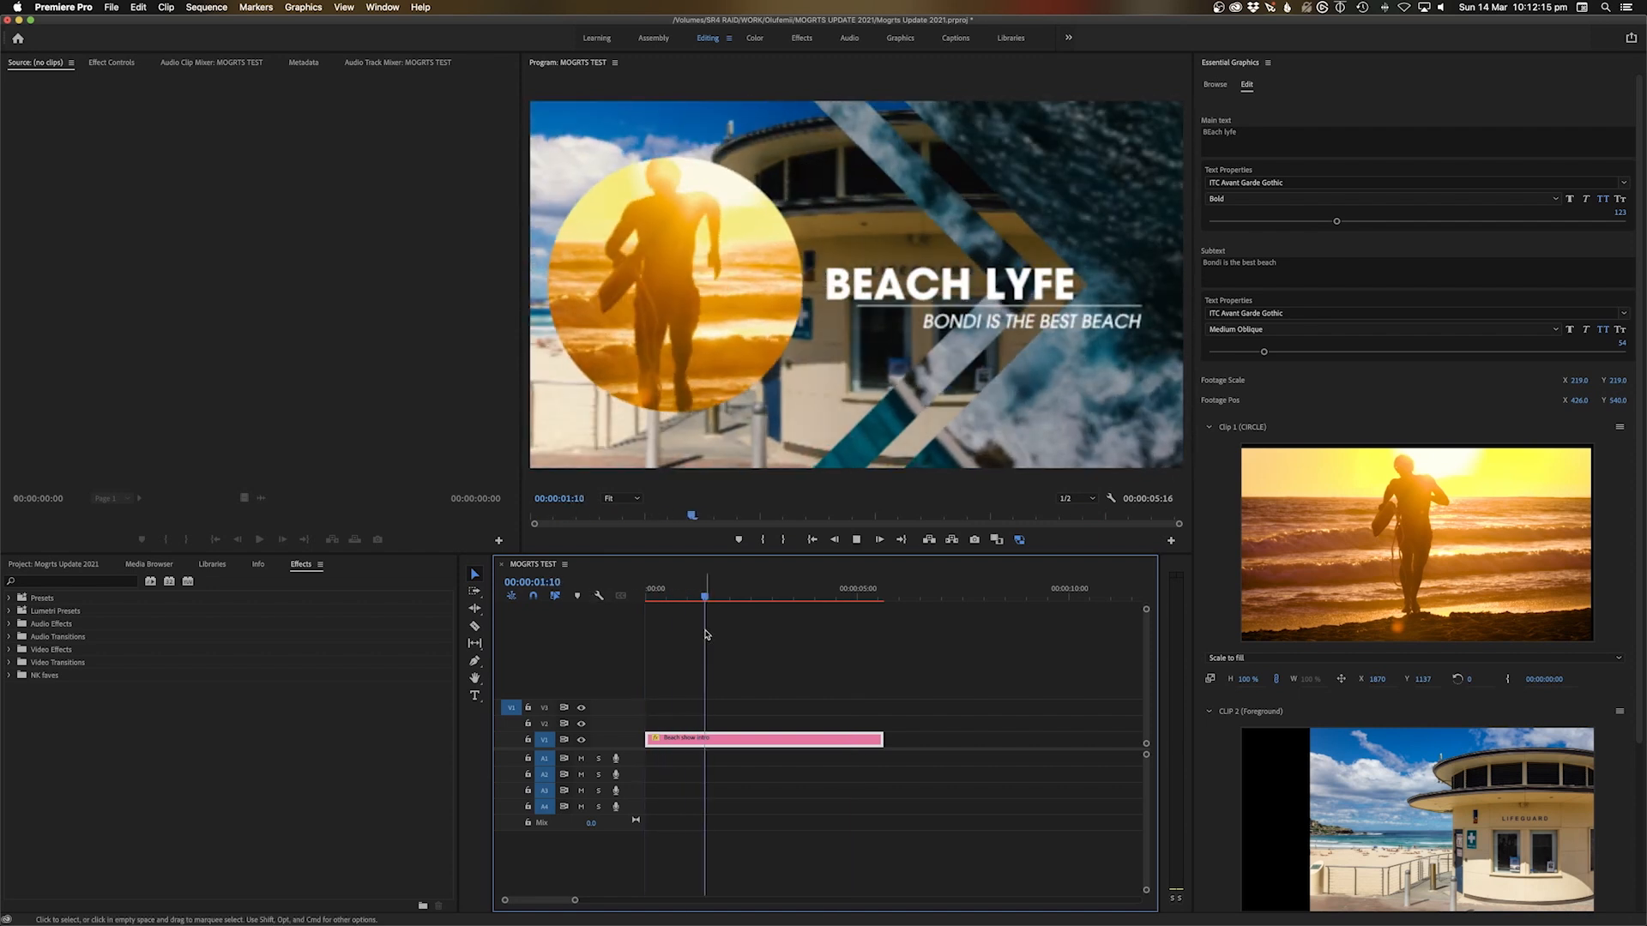
key(space)
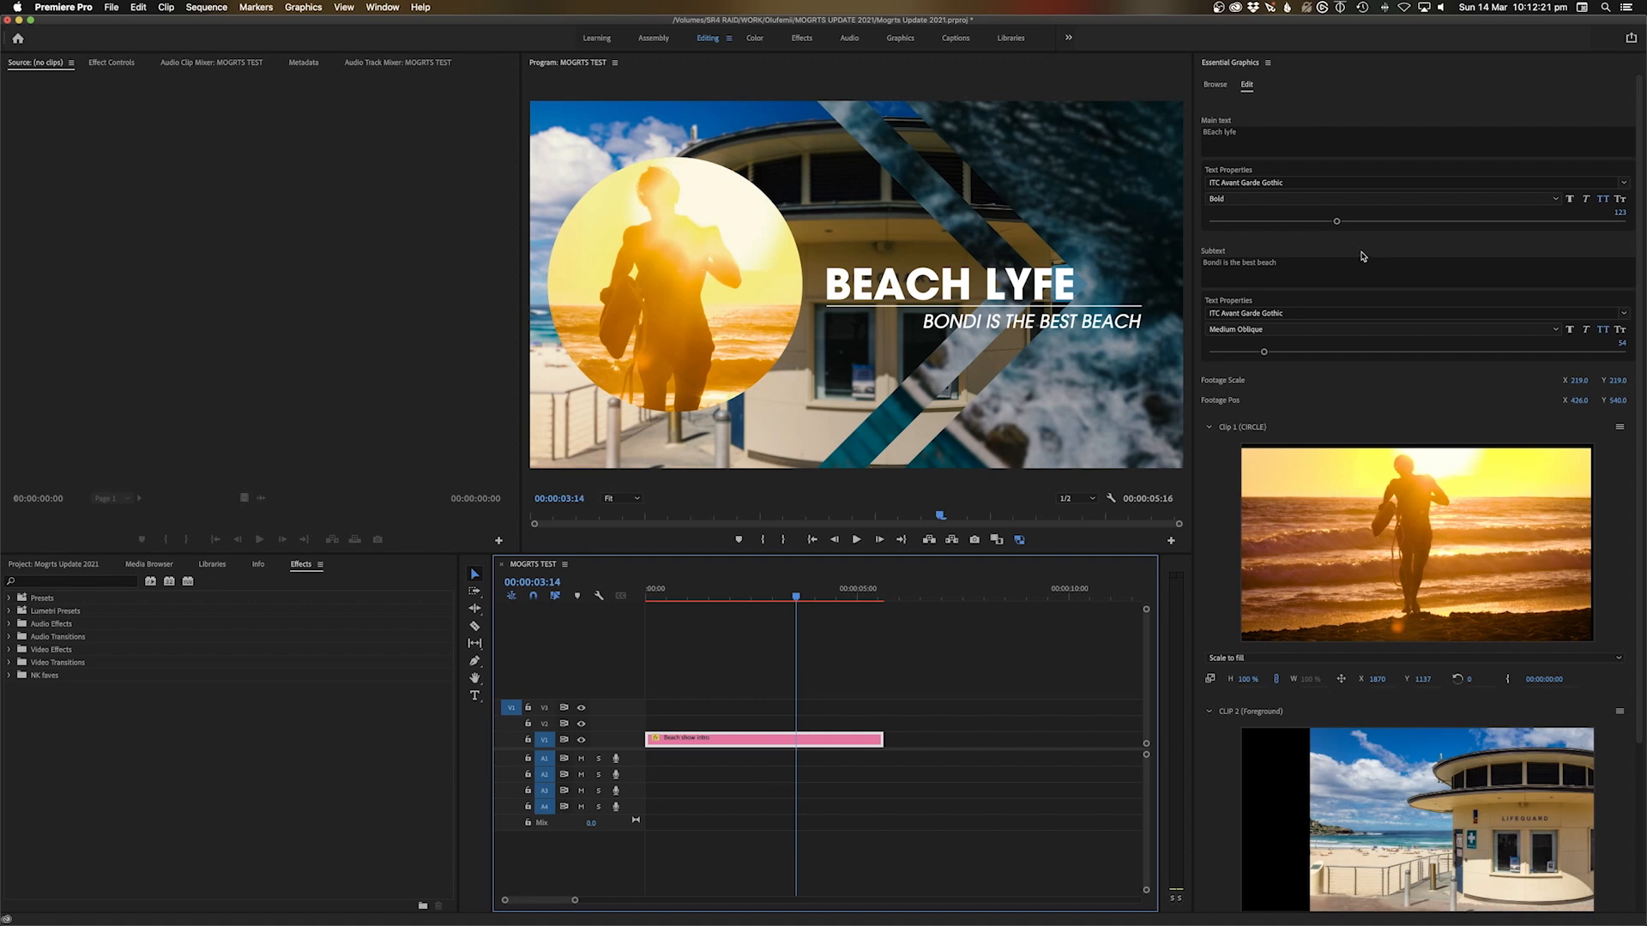
click(1210, 427)
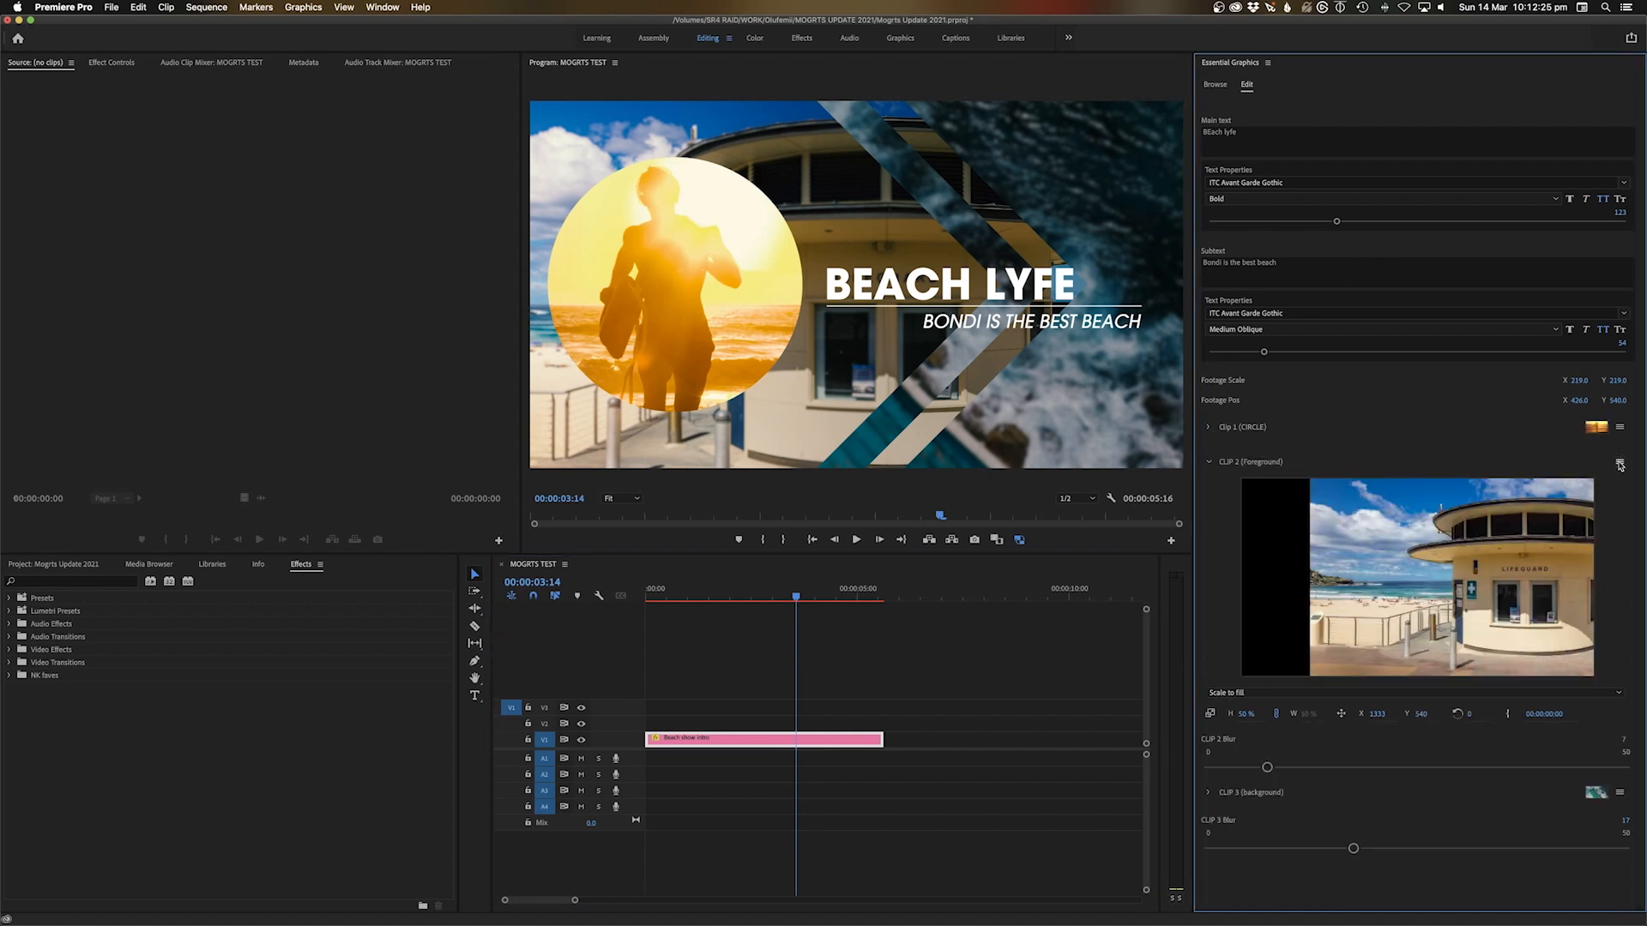
Preview stock clips and replace the foreground footage with Santa Monica Sunset.mov
click(1619, 465)
click(1544, 485)
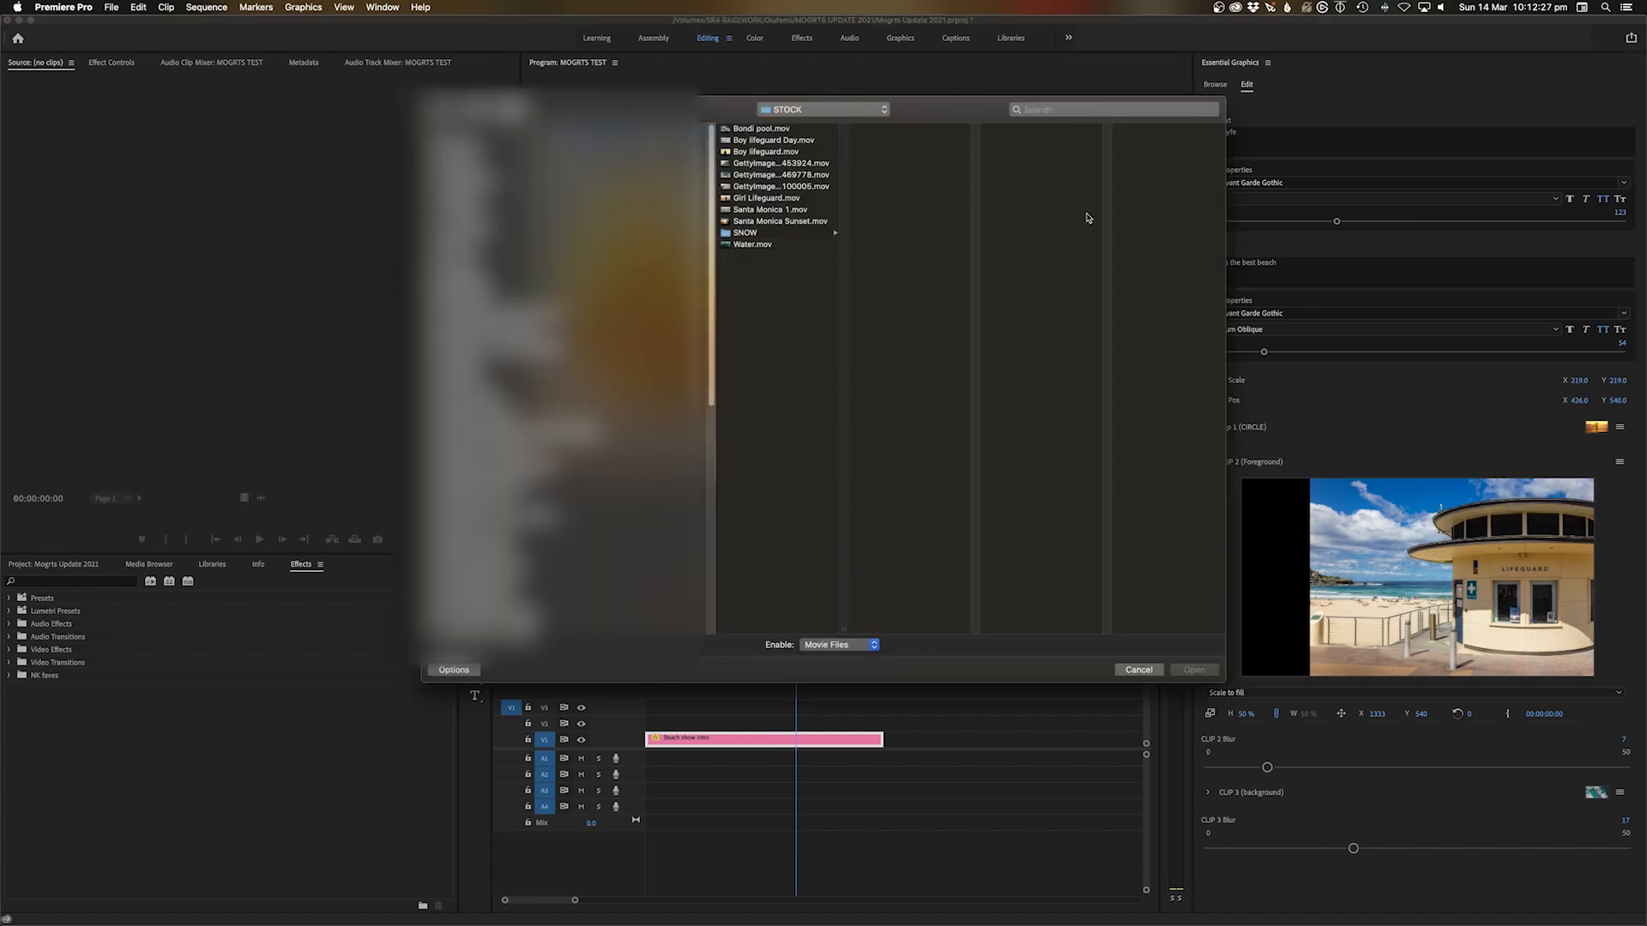
click(762, 198)
click(760, 211)
click(777, 222)
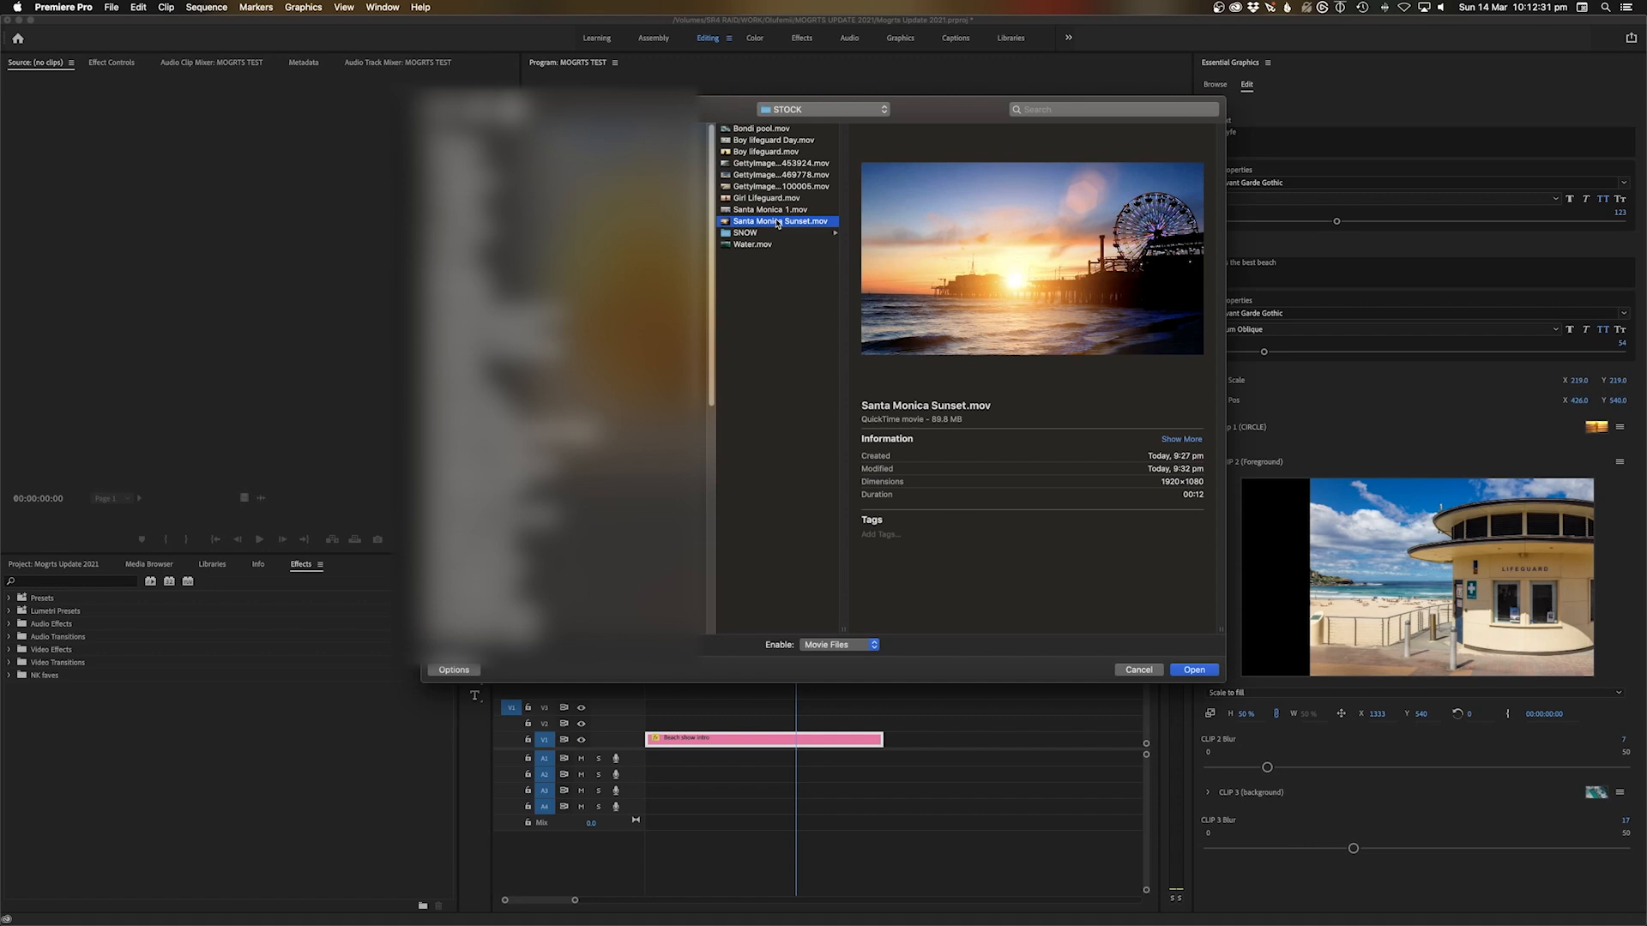
click(762, 153)
click(777, 165)
click(765, 198)
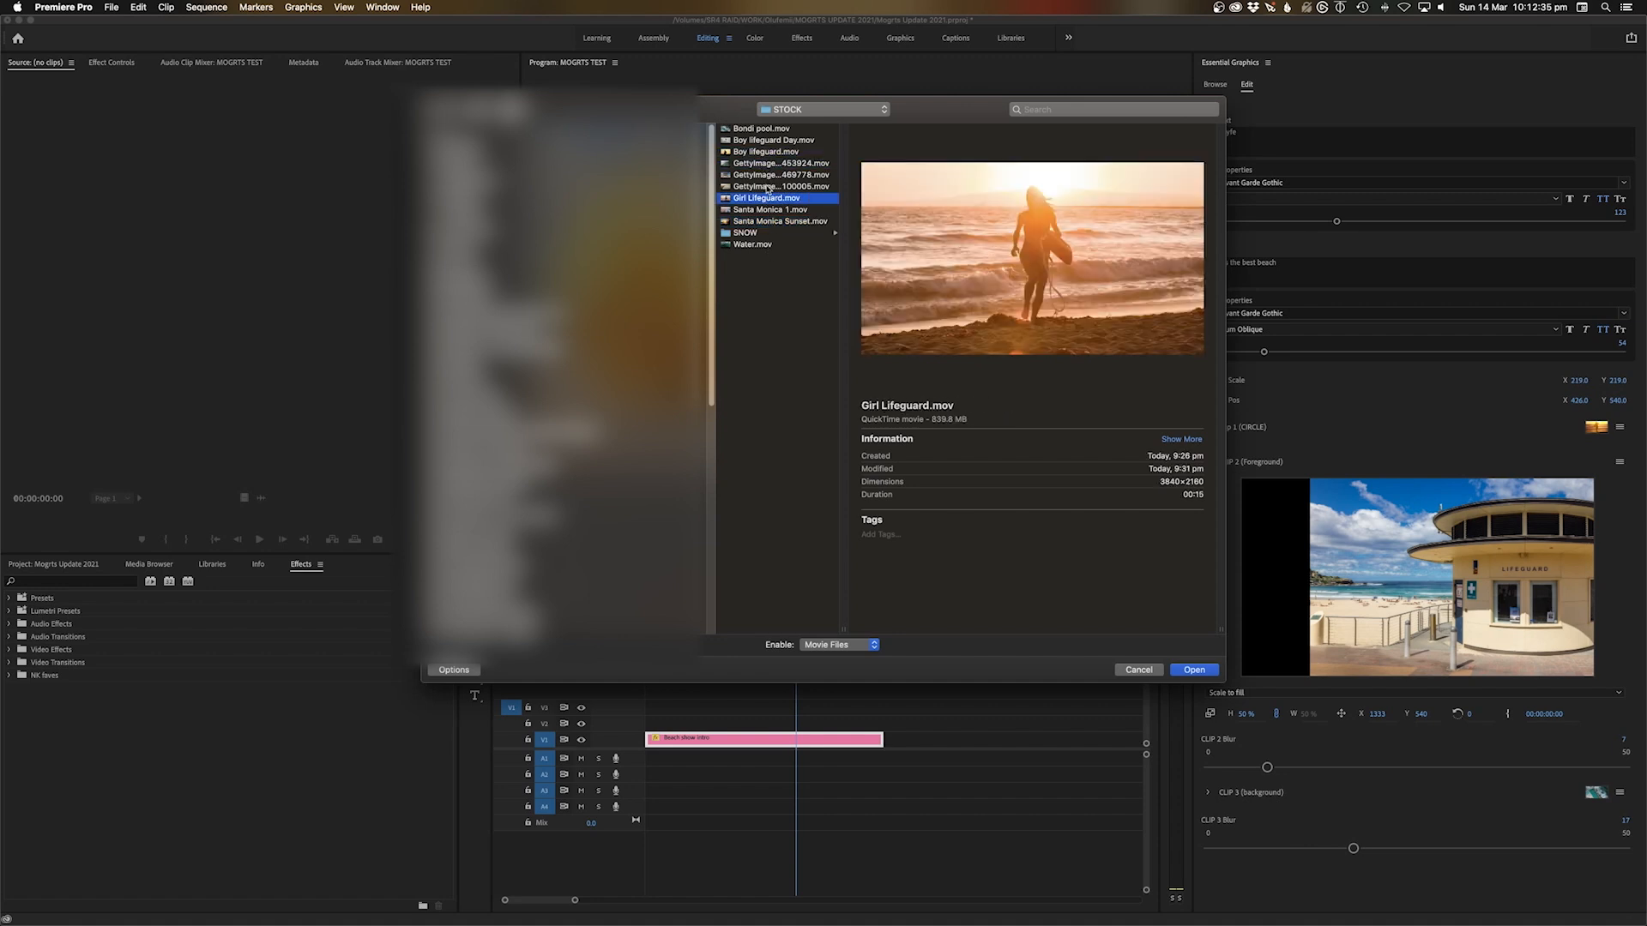
click(768, 188)
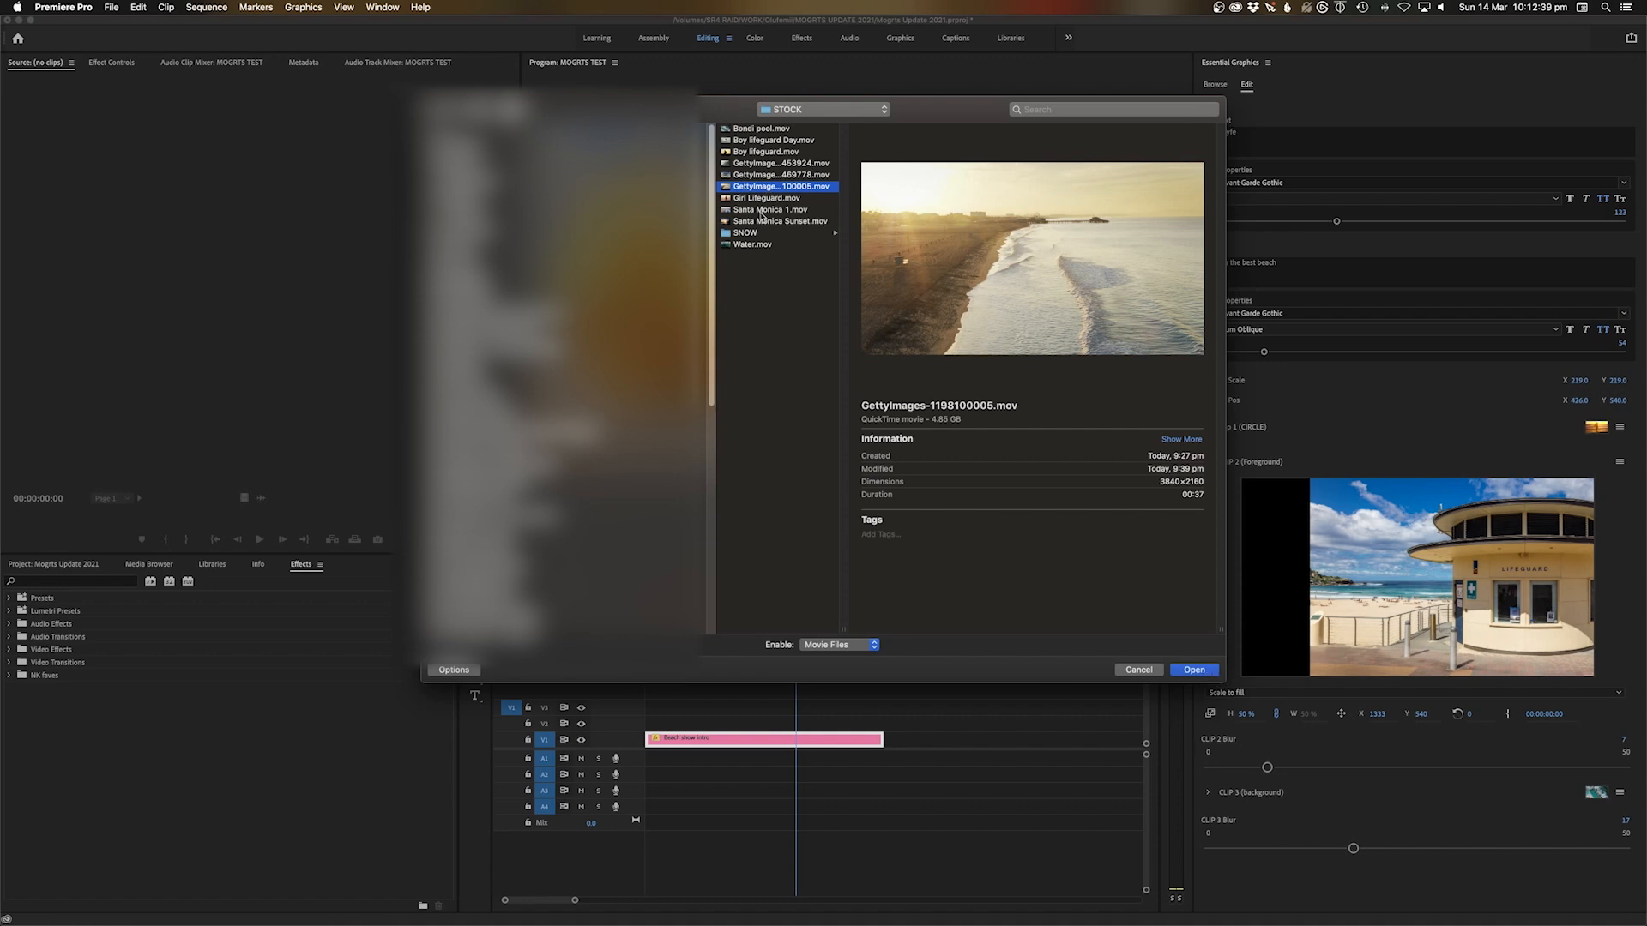
click(763, 210)
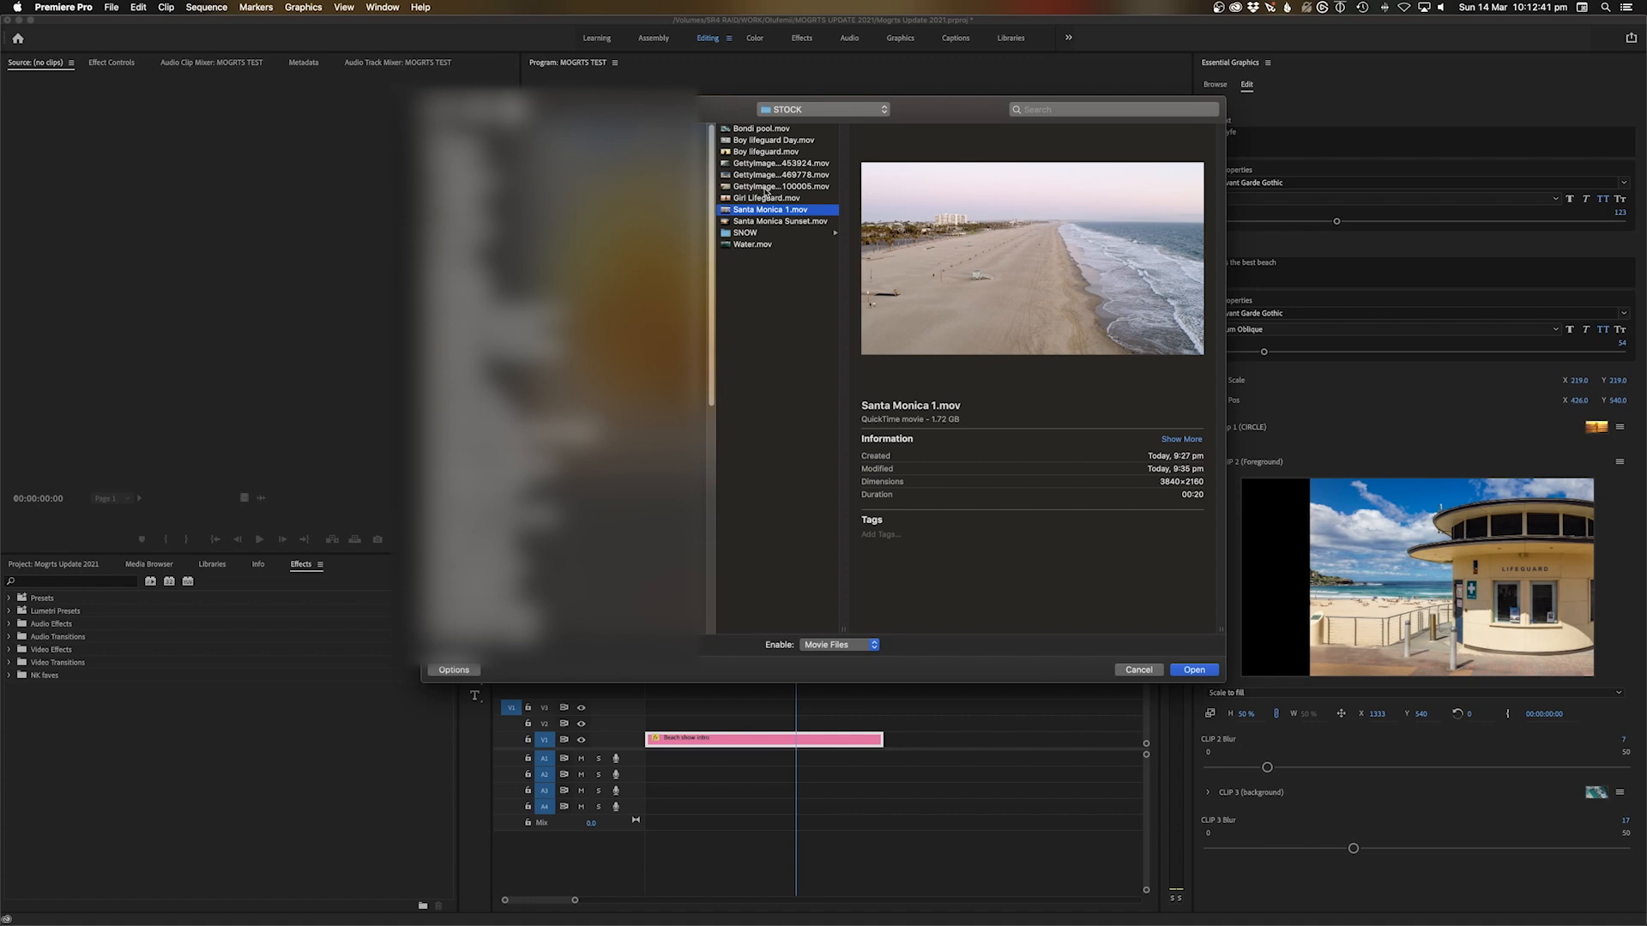
click(765, 187)
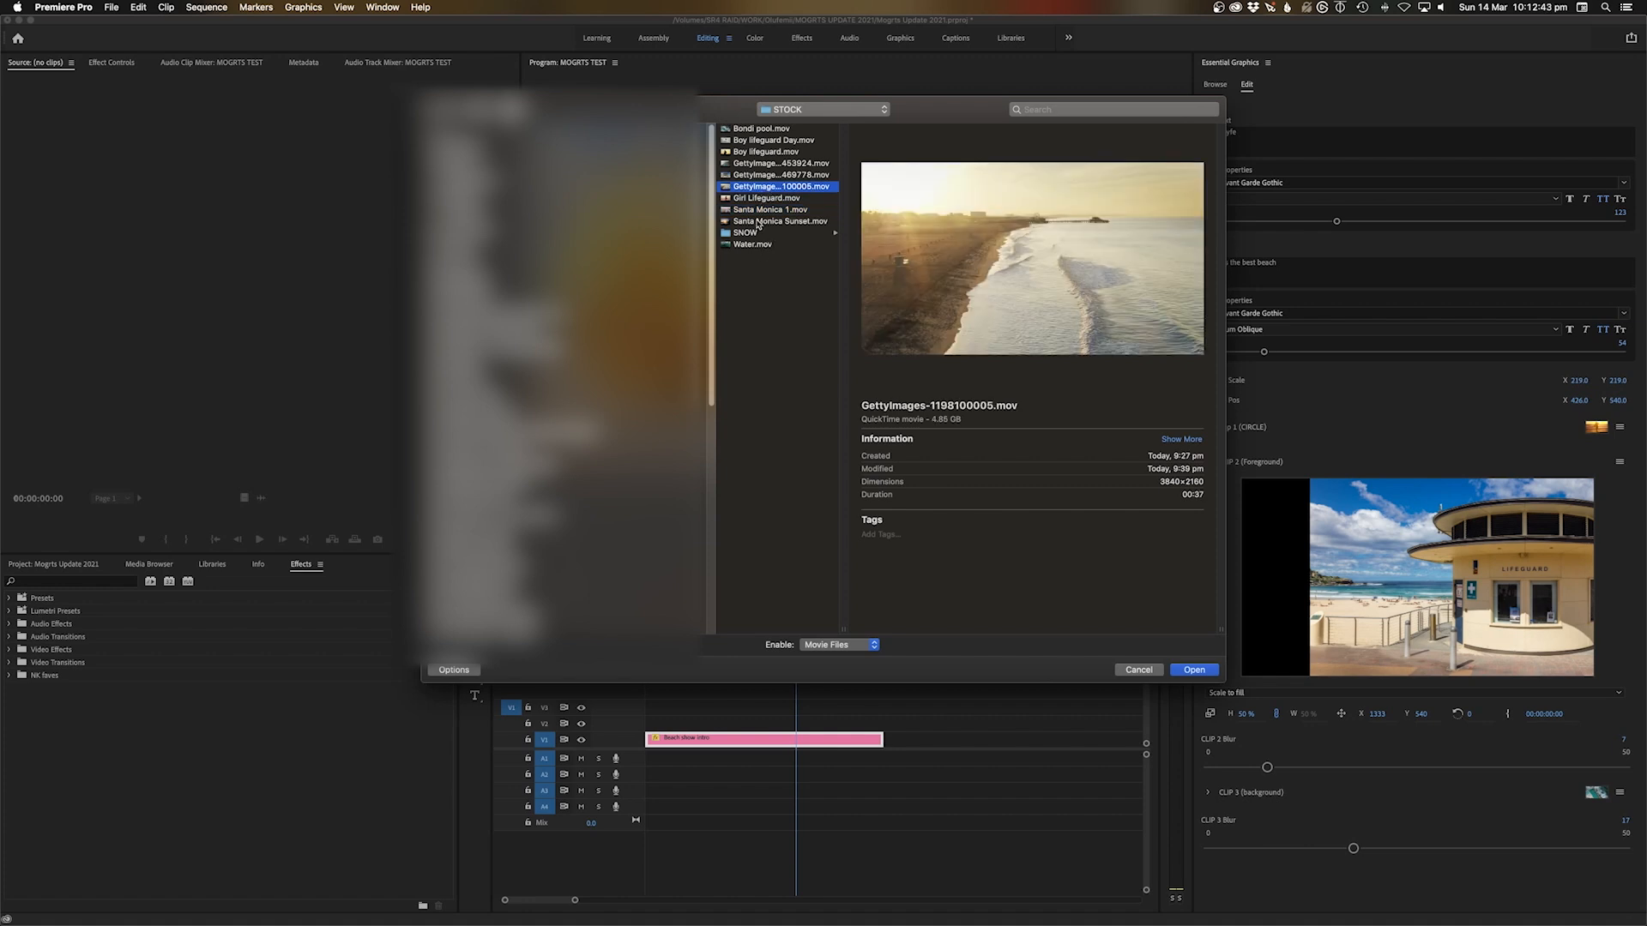
click(758, 221)
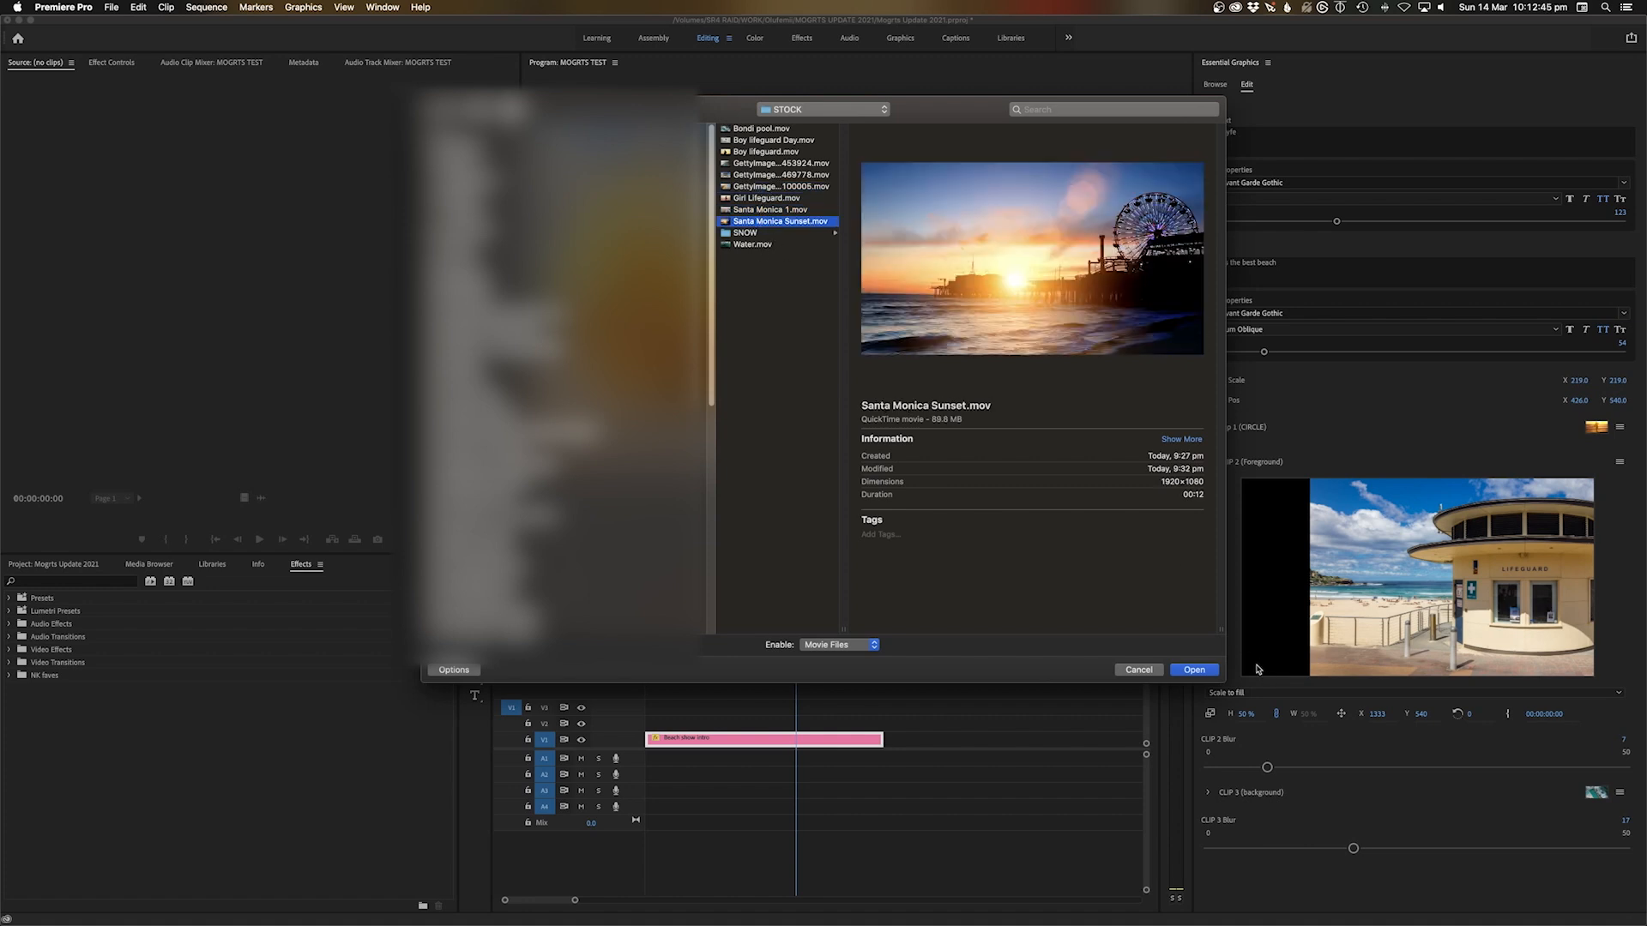
click(1194, 670)
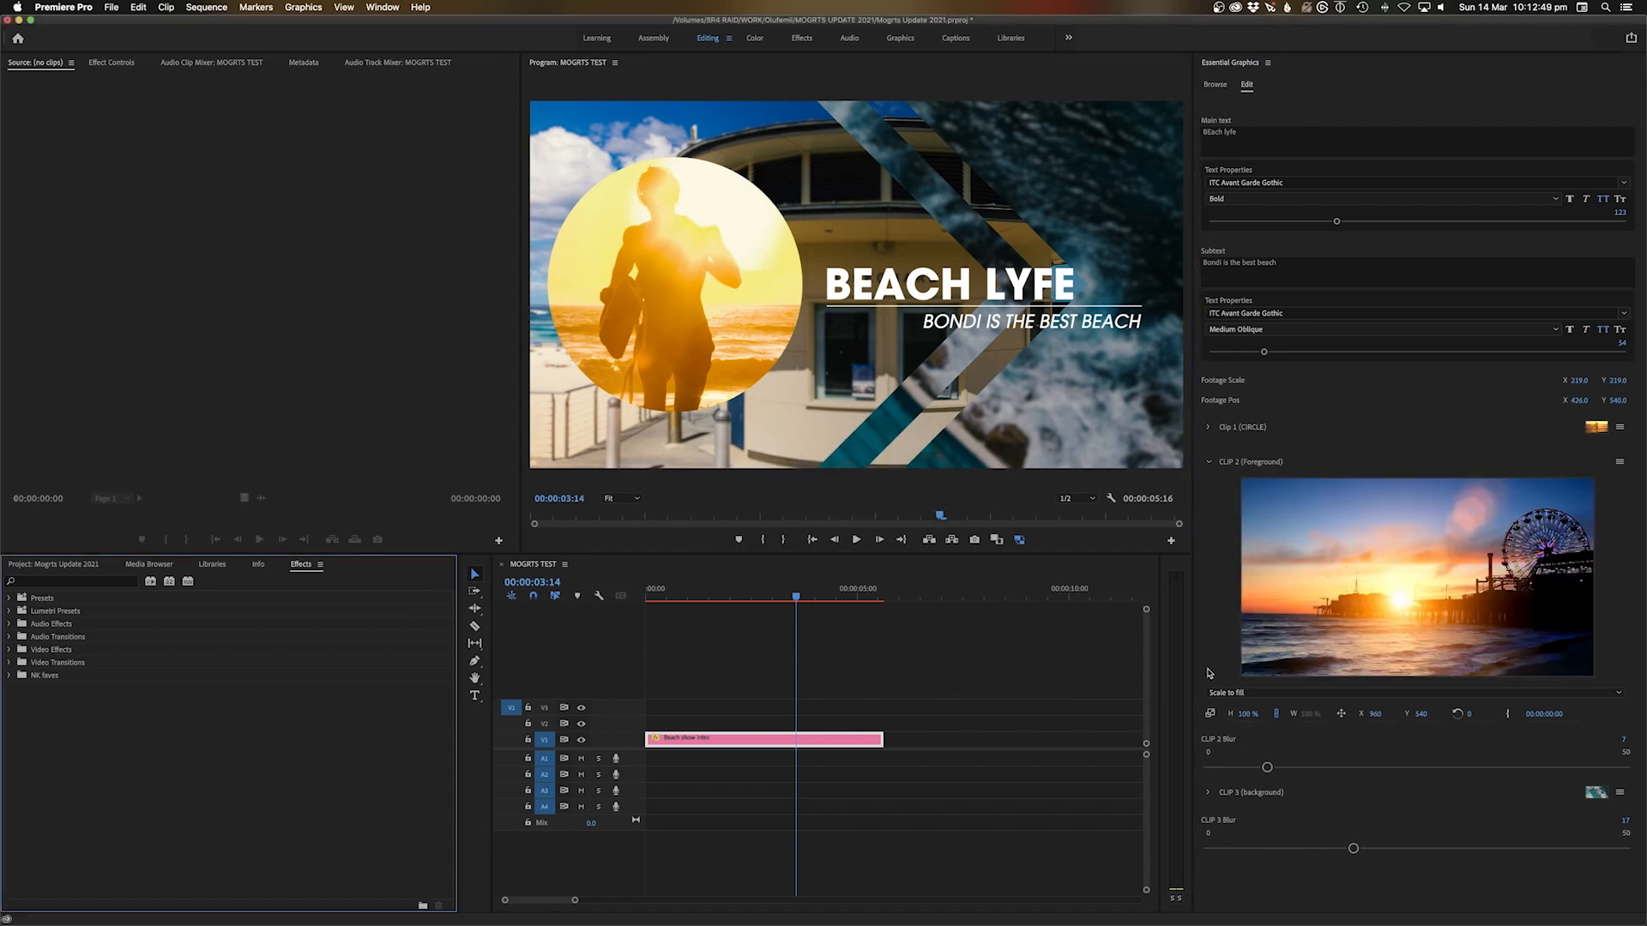
Check the intro frames at 00:00:02:08, 00:00:03:02 and 00:00:04:08
click(683, 594)
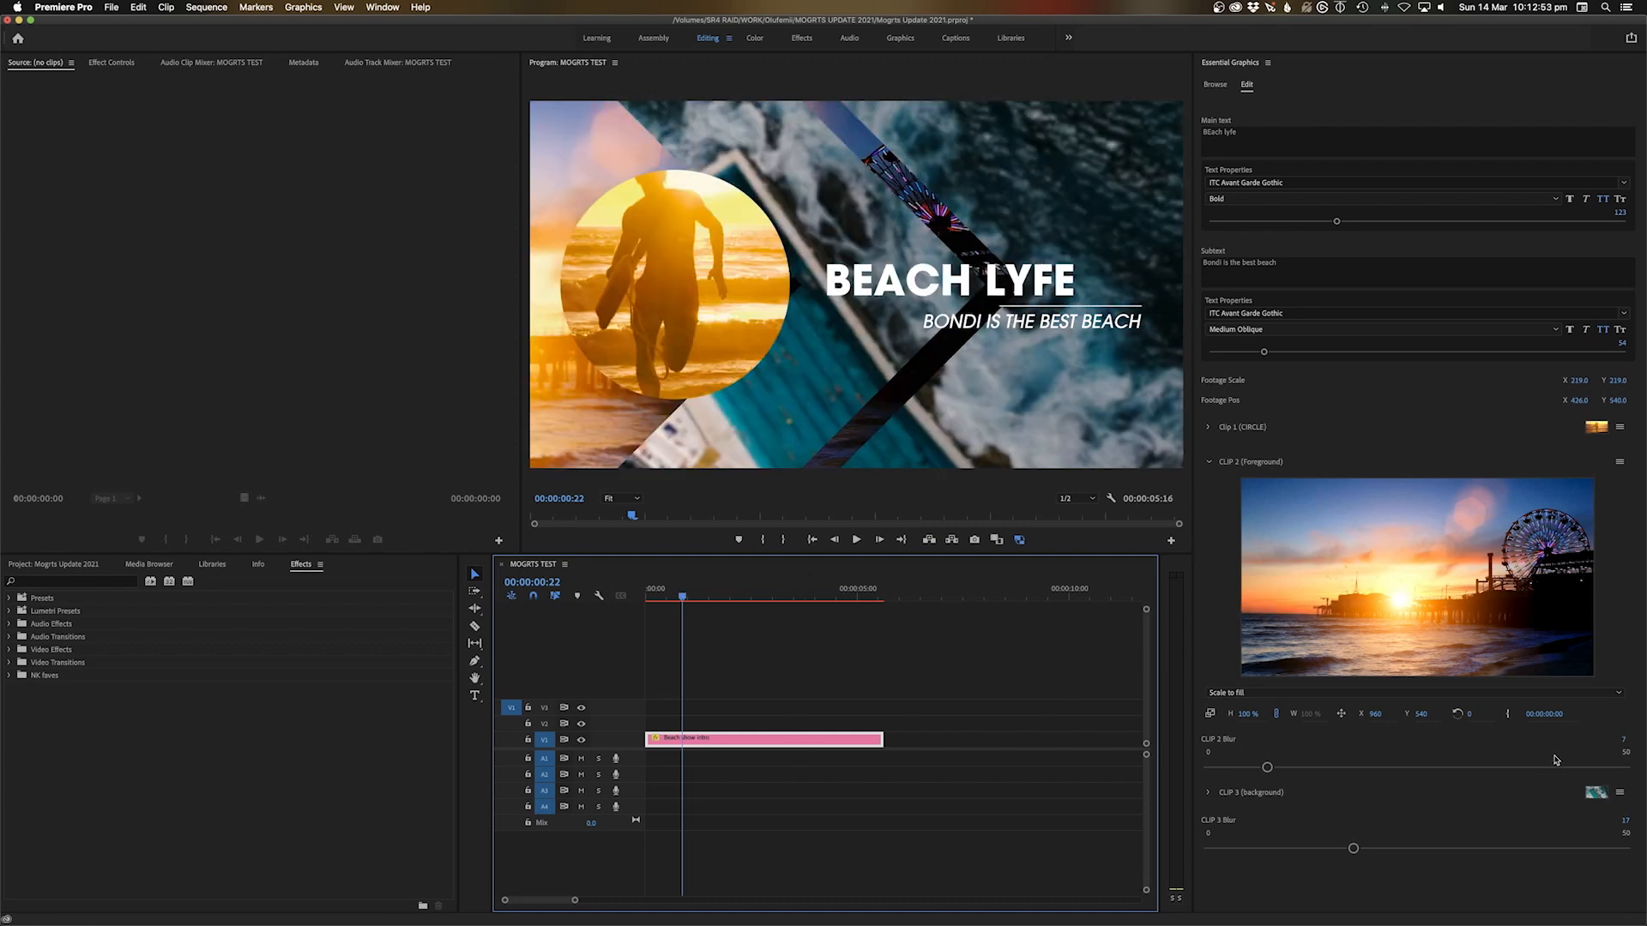
click(743, 591)
click(774, 592)
click(828, 592)
Replace the CLIP 3 background footage with GettyImages-1198100005.mov
click(1620, 792)
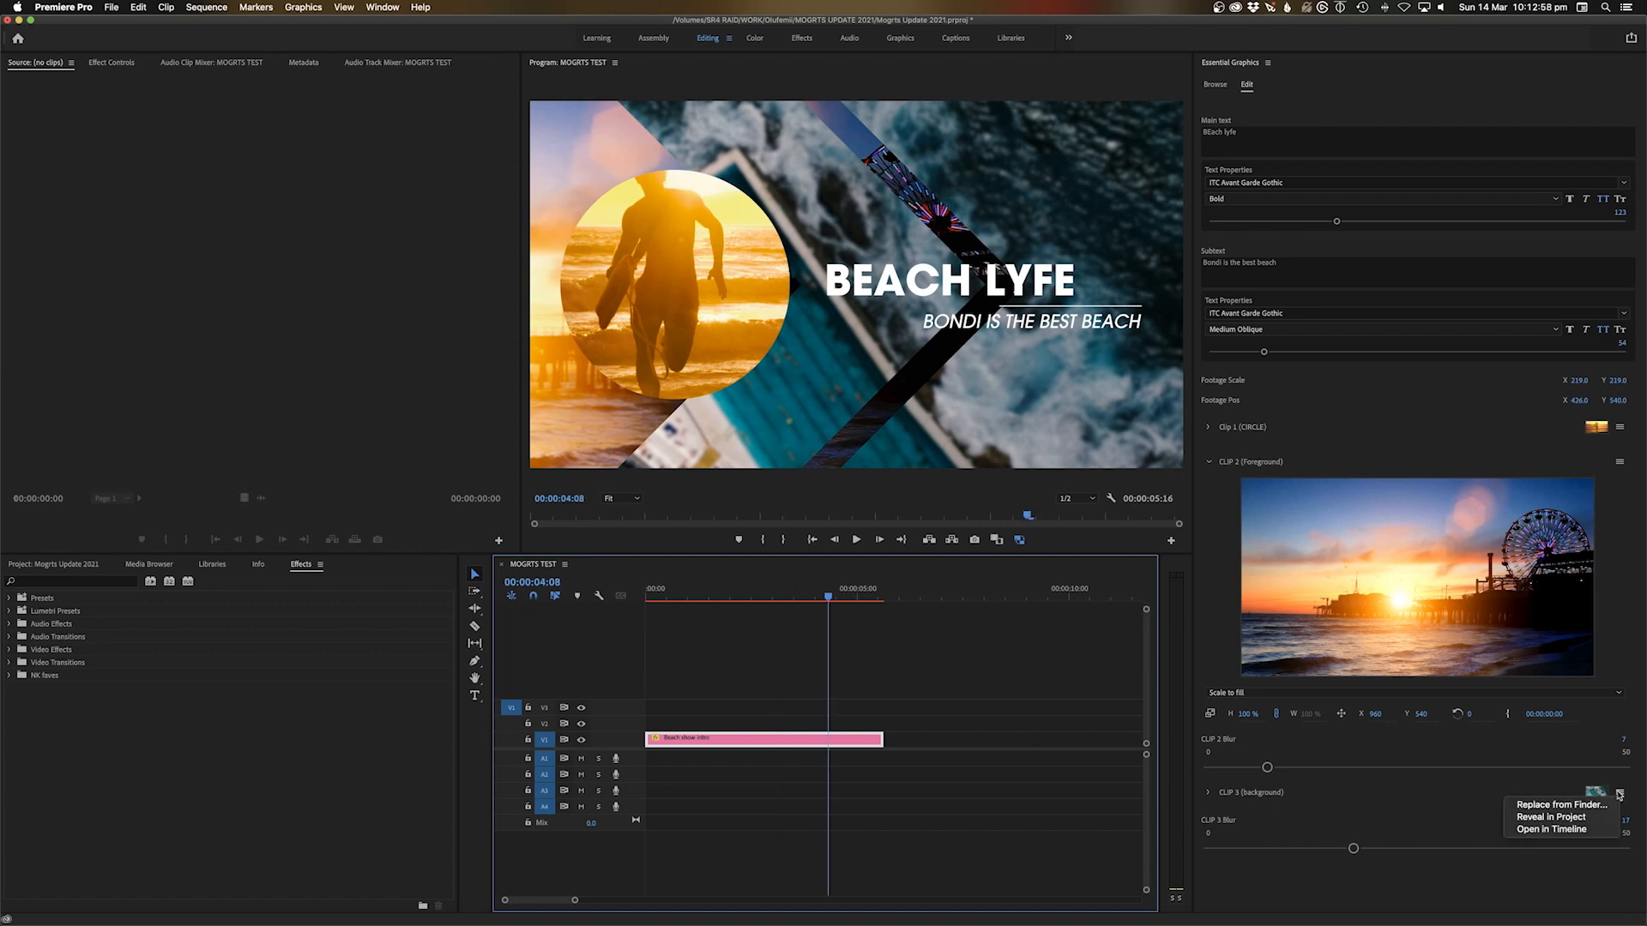
click(1561, 805)
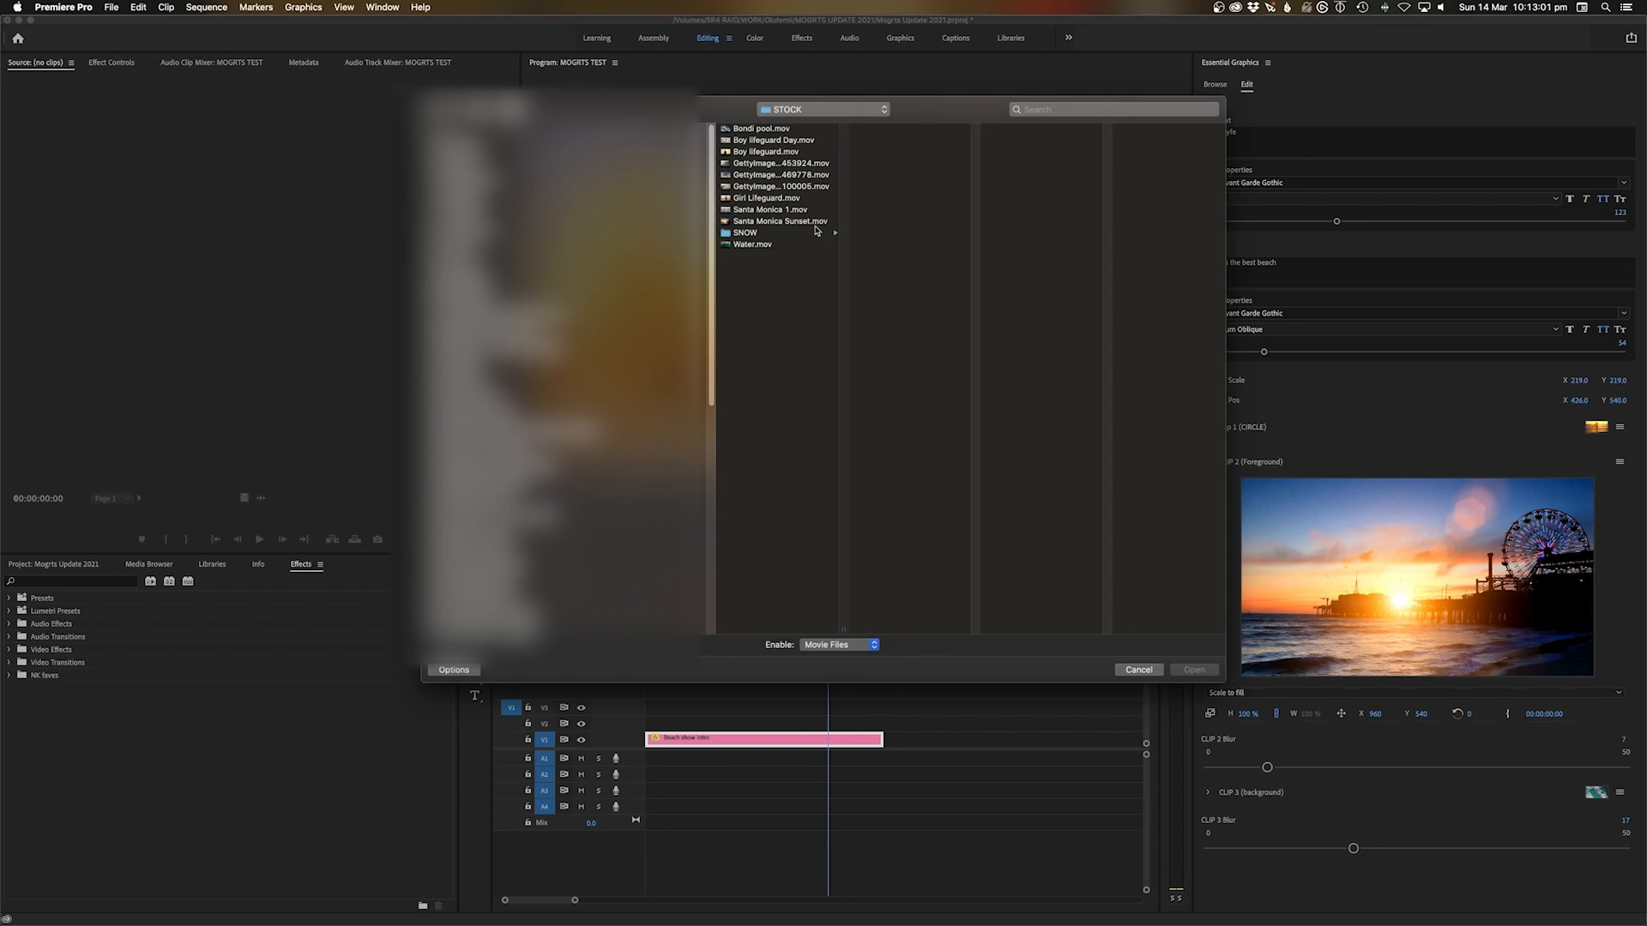
click(808, 222)
click(791, 154)
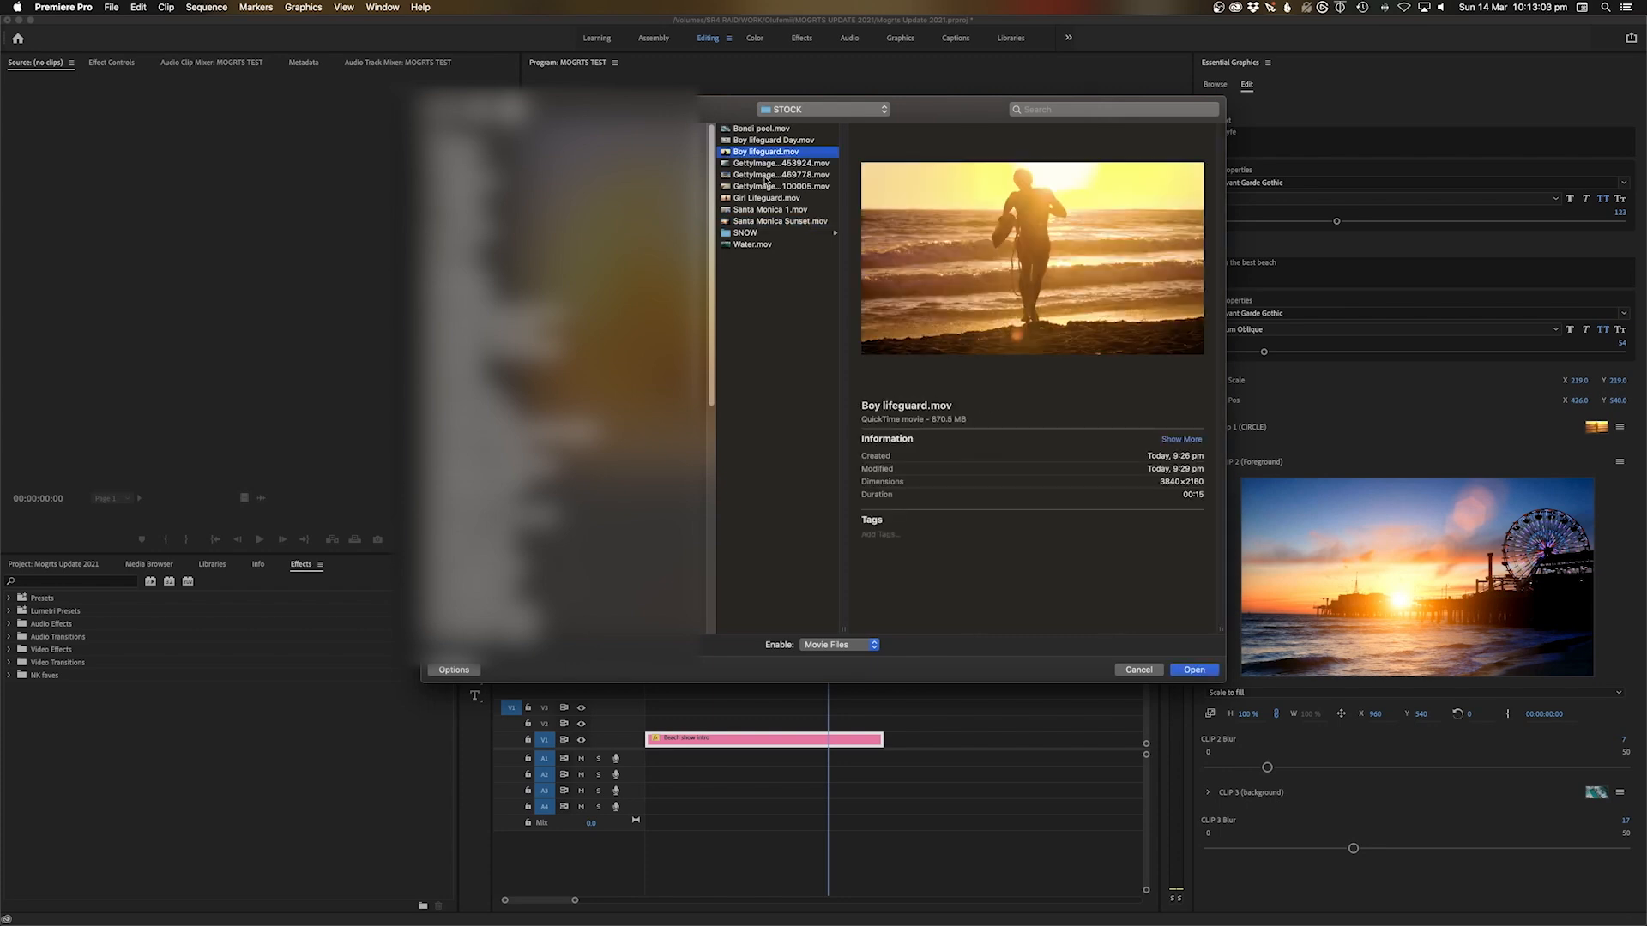
click(761, 187)
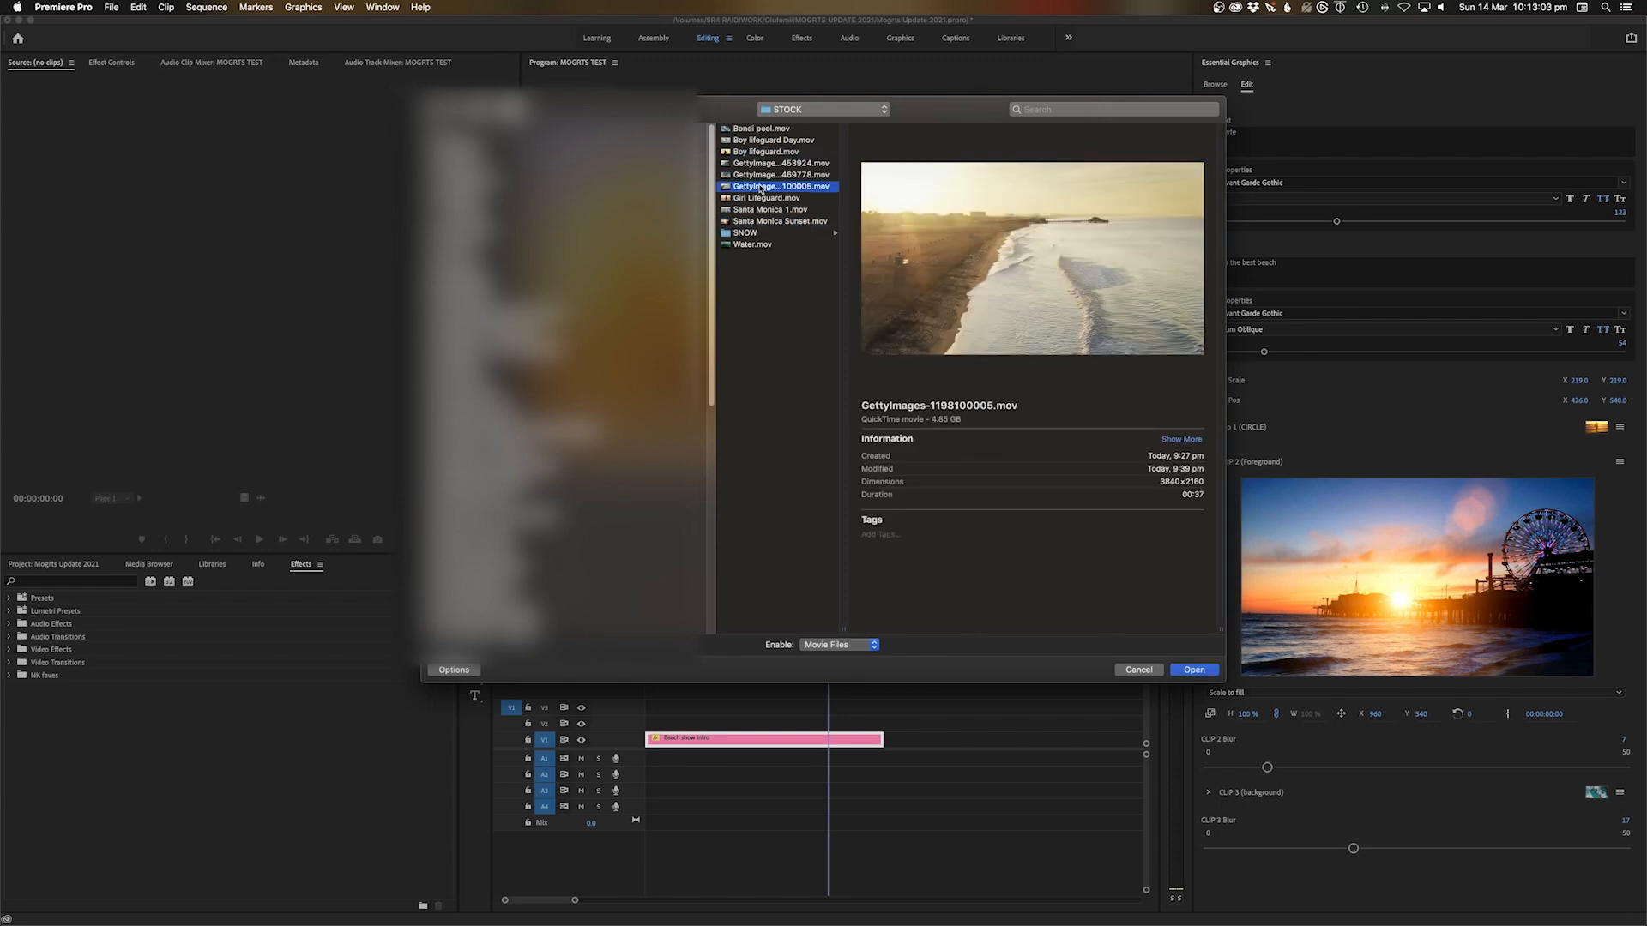
click(1195, 670)
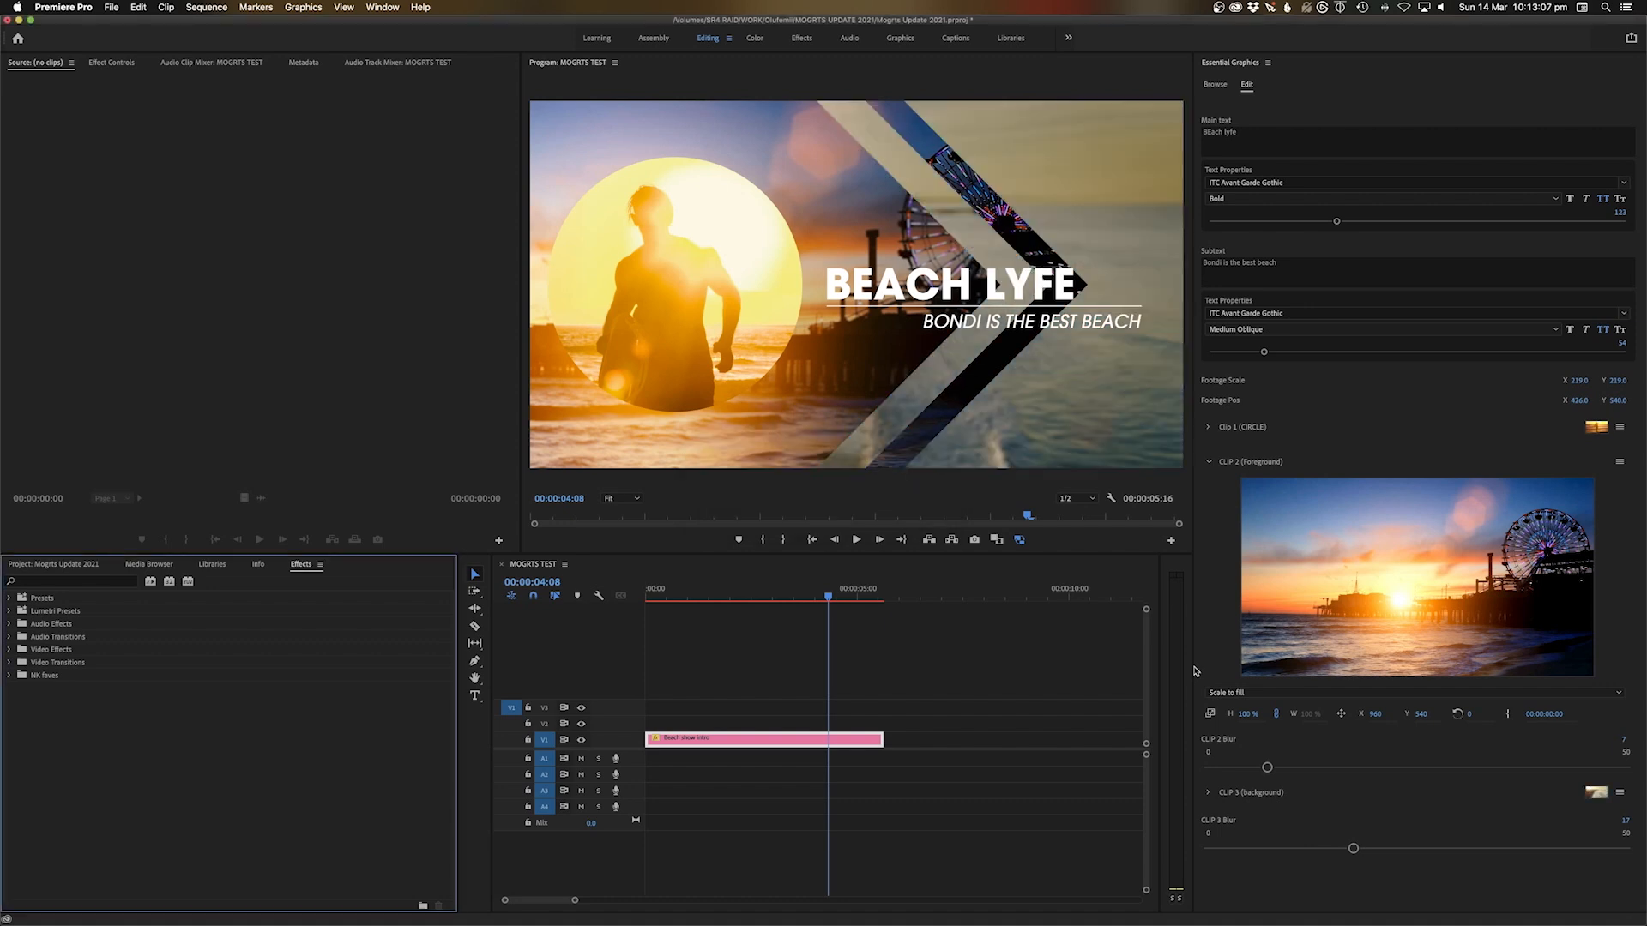
click(702, 594)
Play the sequence from the start, then change the subtitle to SANTA MONICA
key(Home)
key(space)
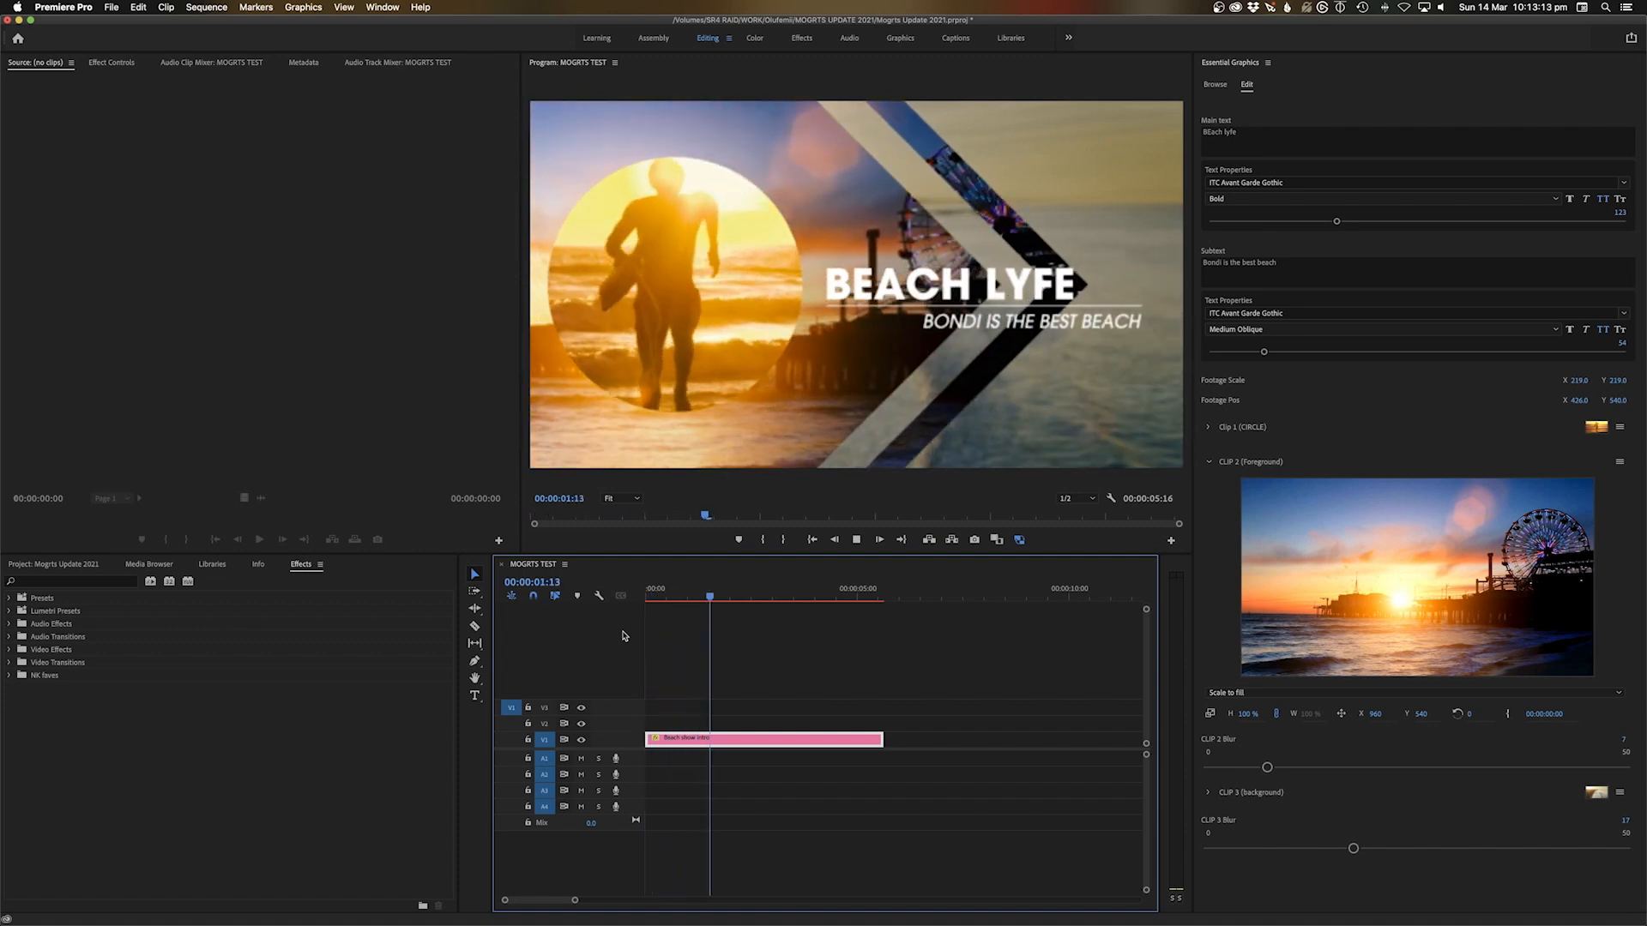
key(space)
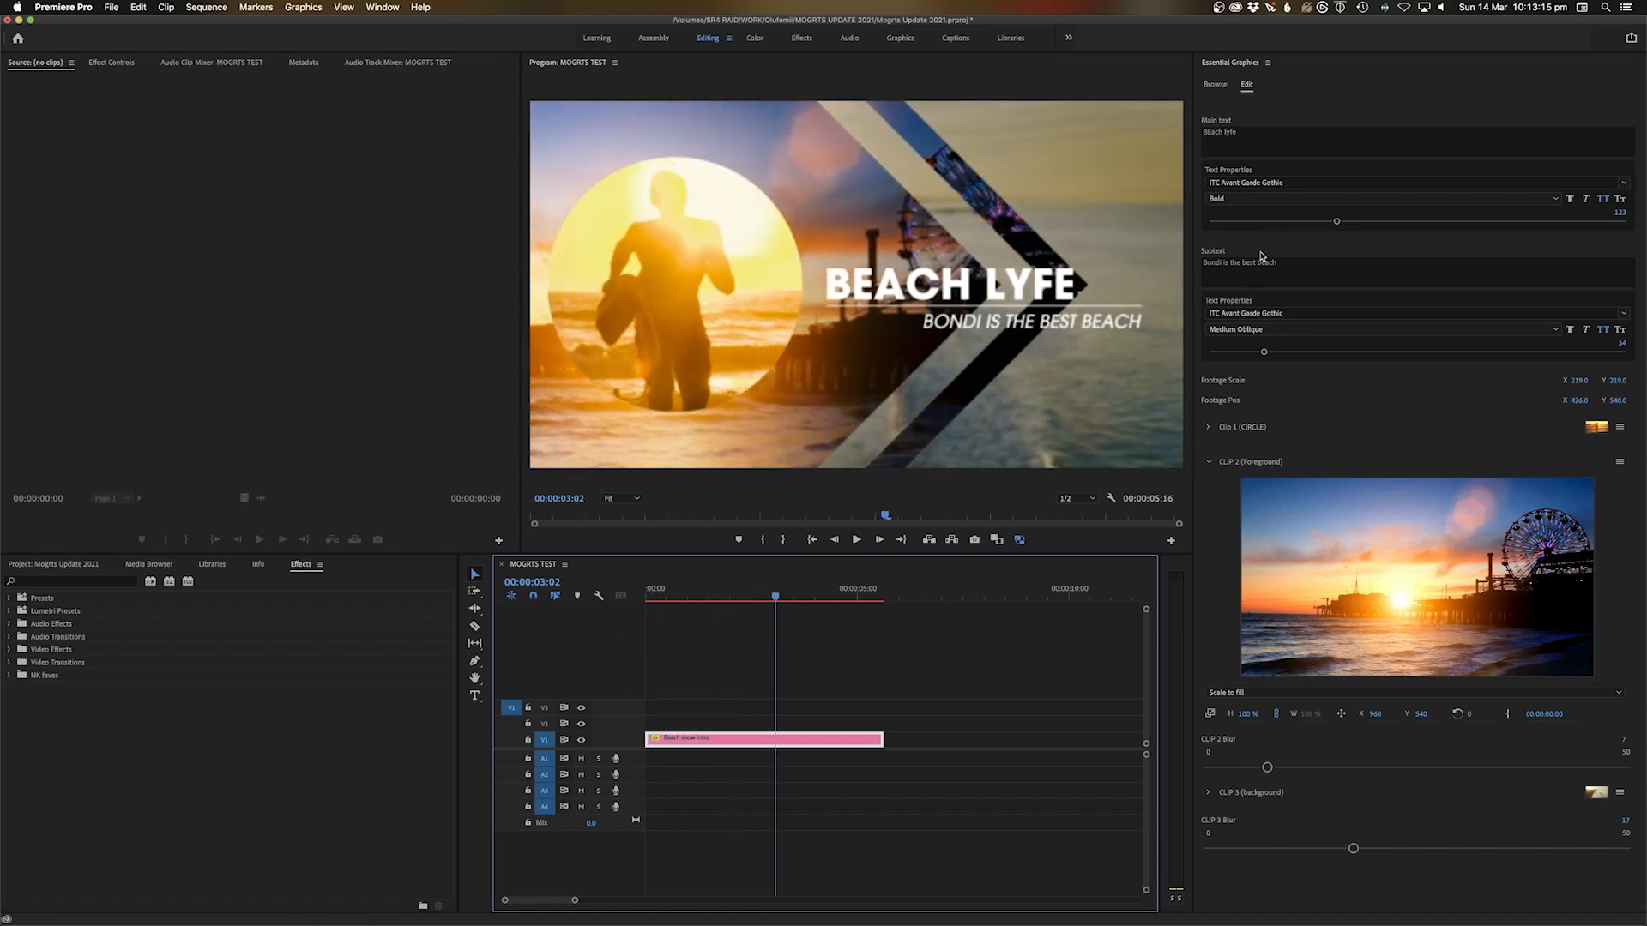
click(1263, 264)
text(Santa Monica)
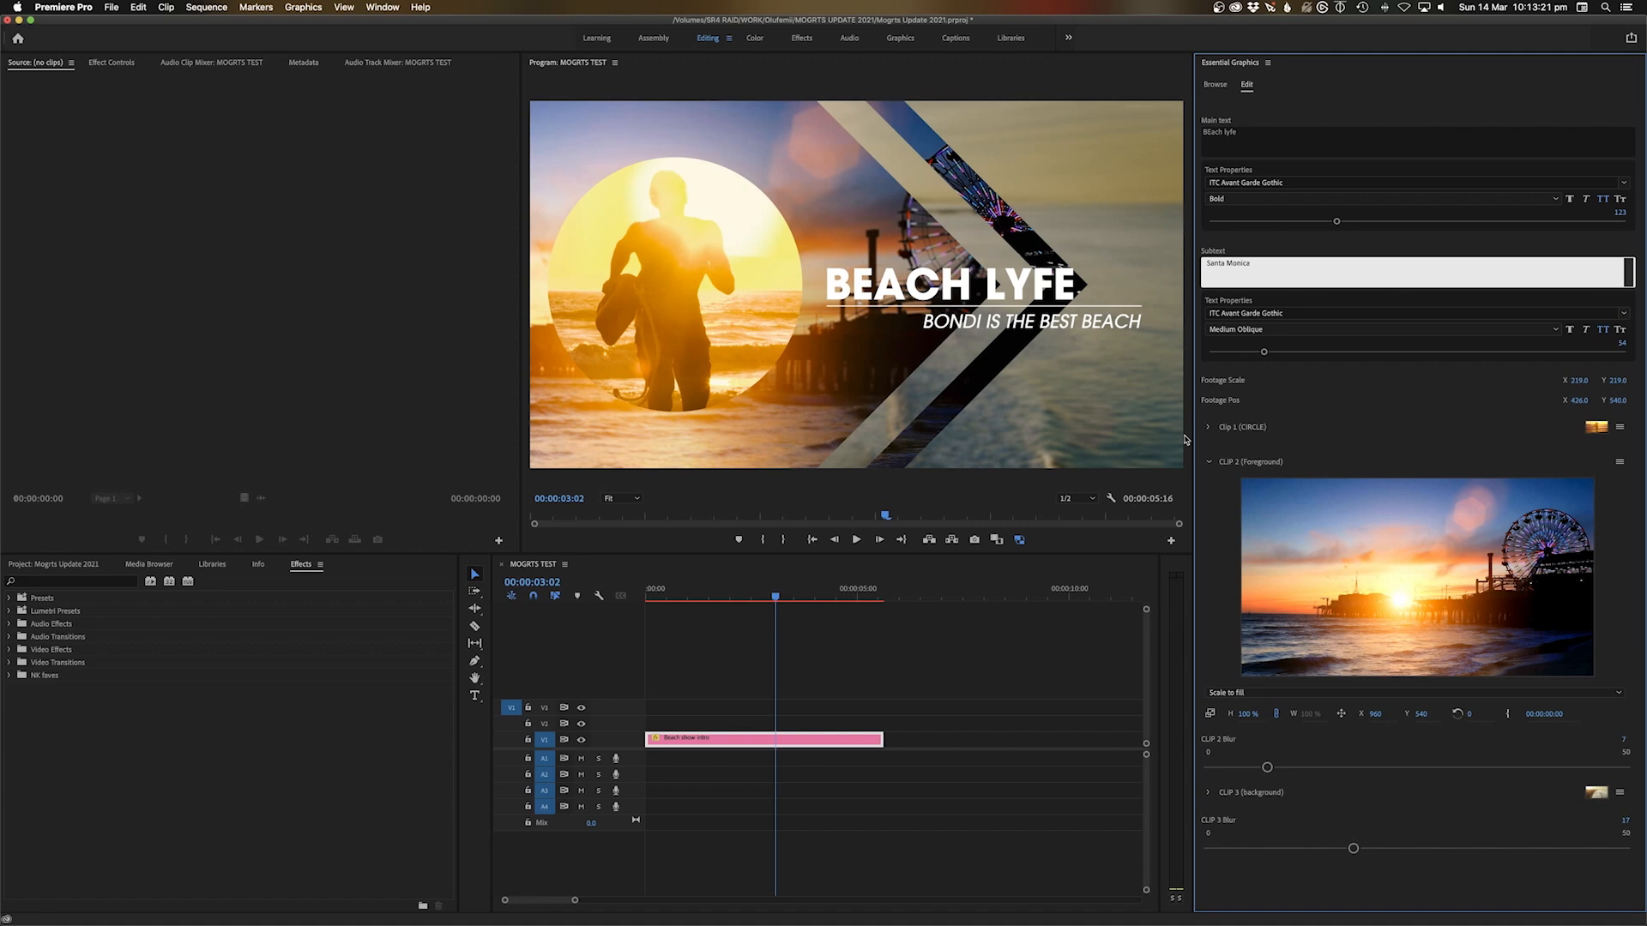
click(922, 639)
Change the Beach show intro's main title to BEACH RESCUE and return to the sequence start
click(813, 745)
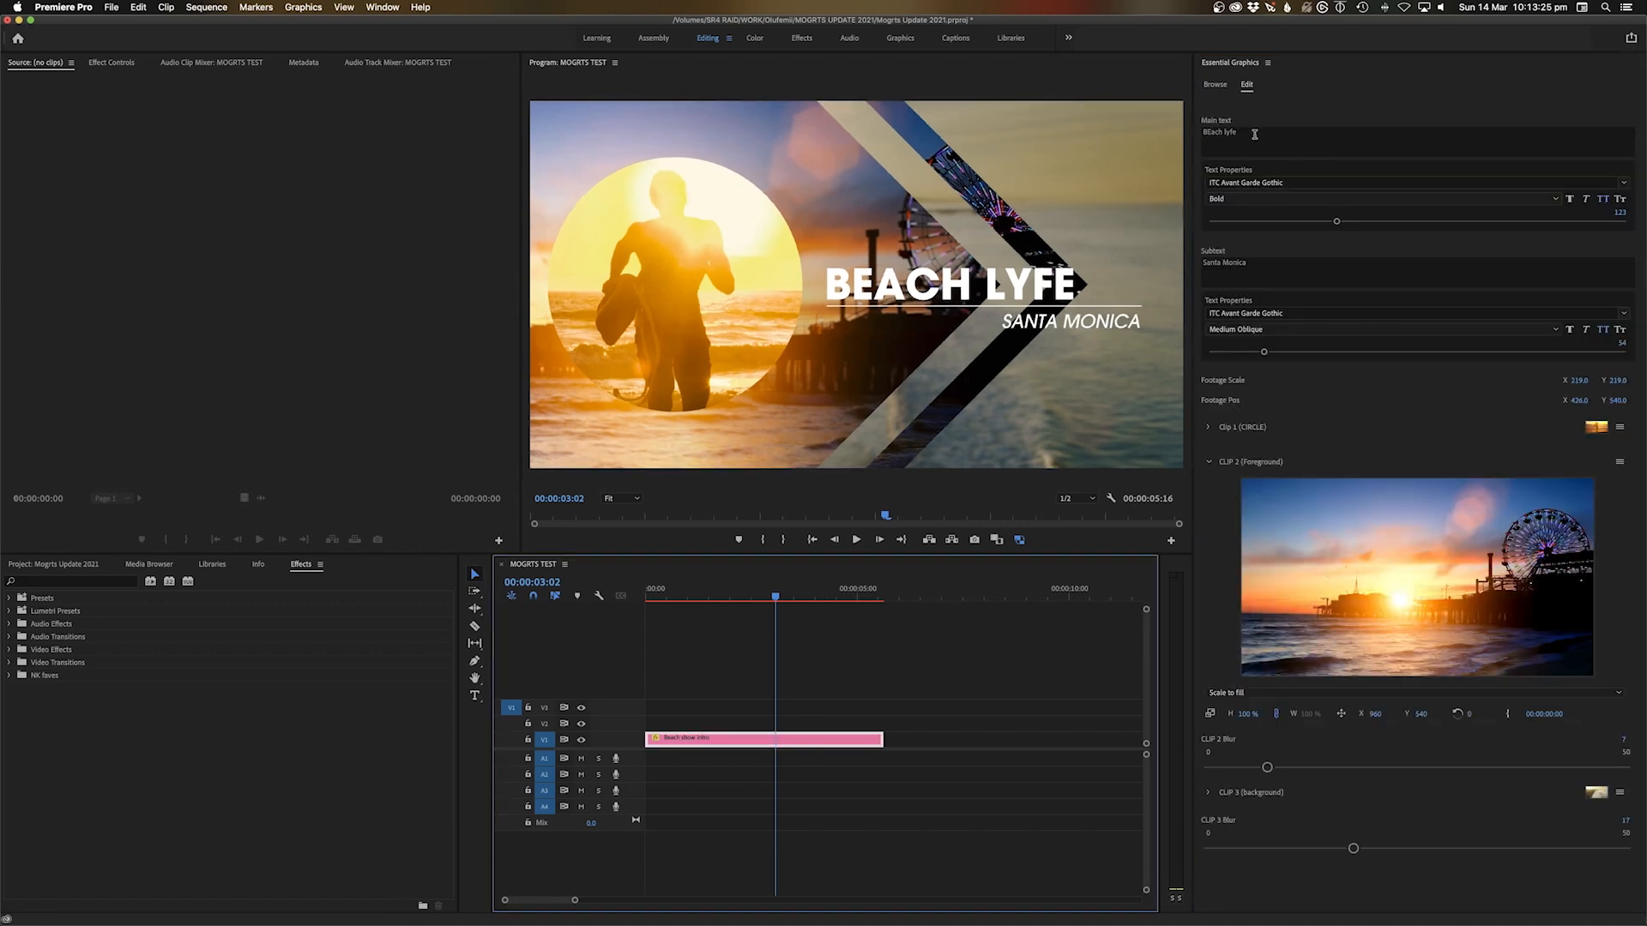
click(1258, 133)
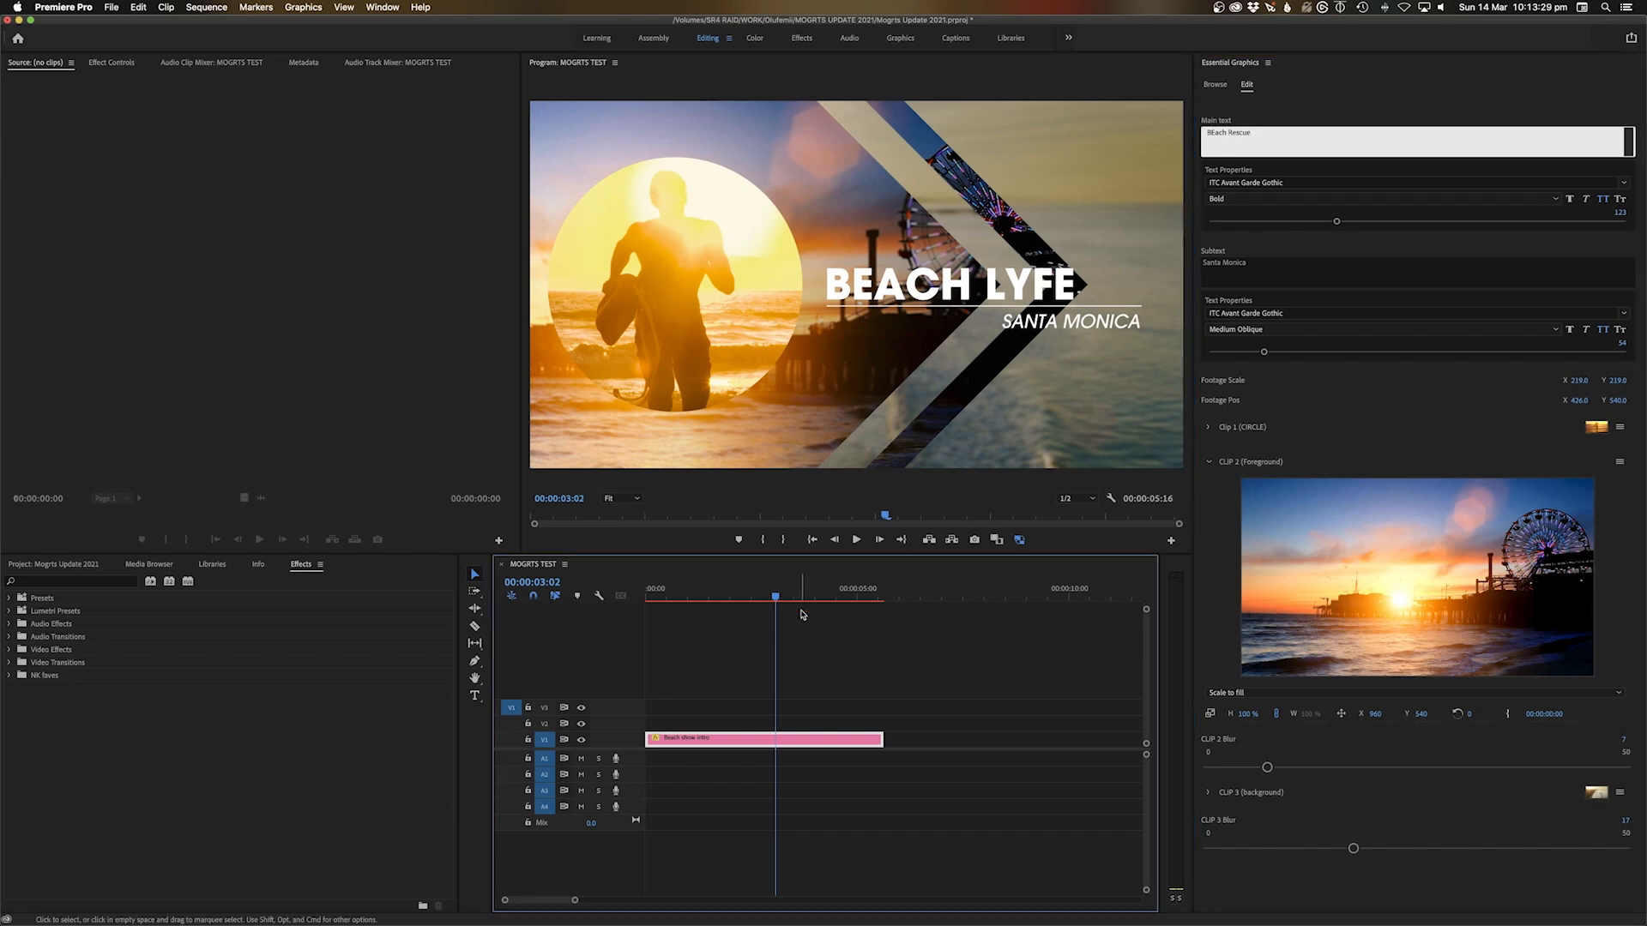
click(862, 577)
click(696, 592)
key(Home)
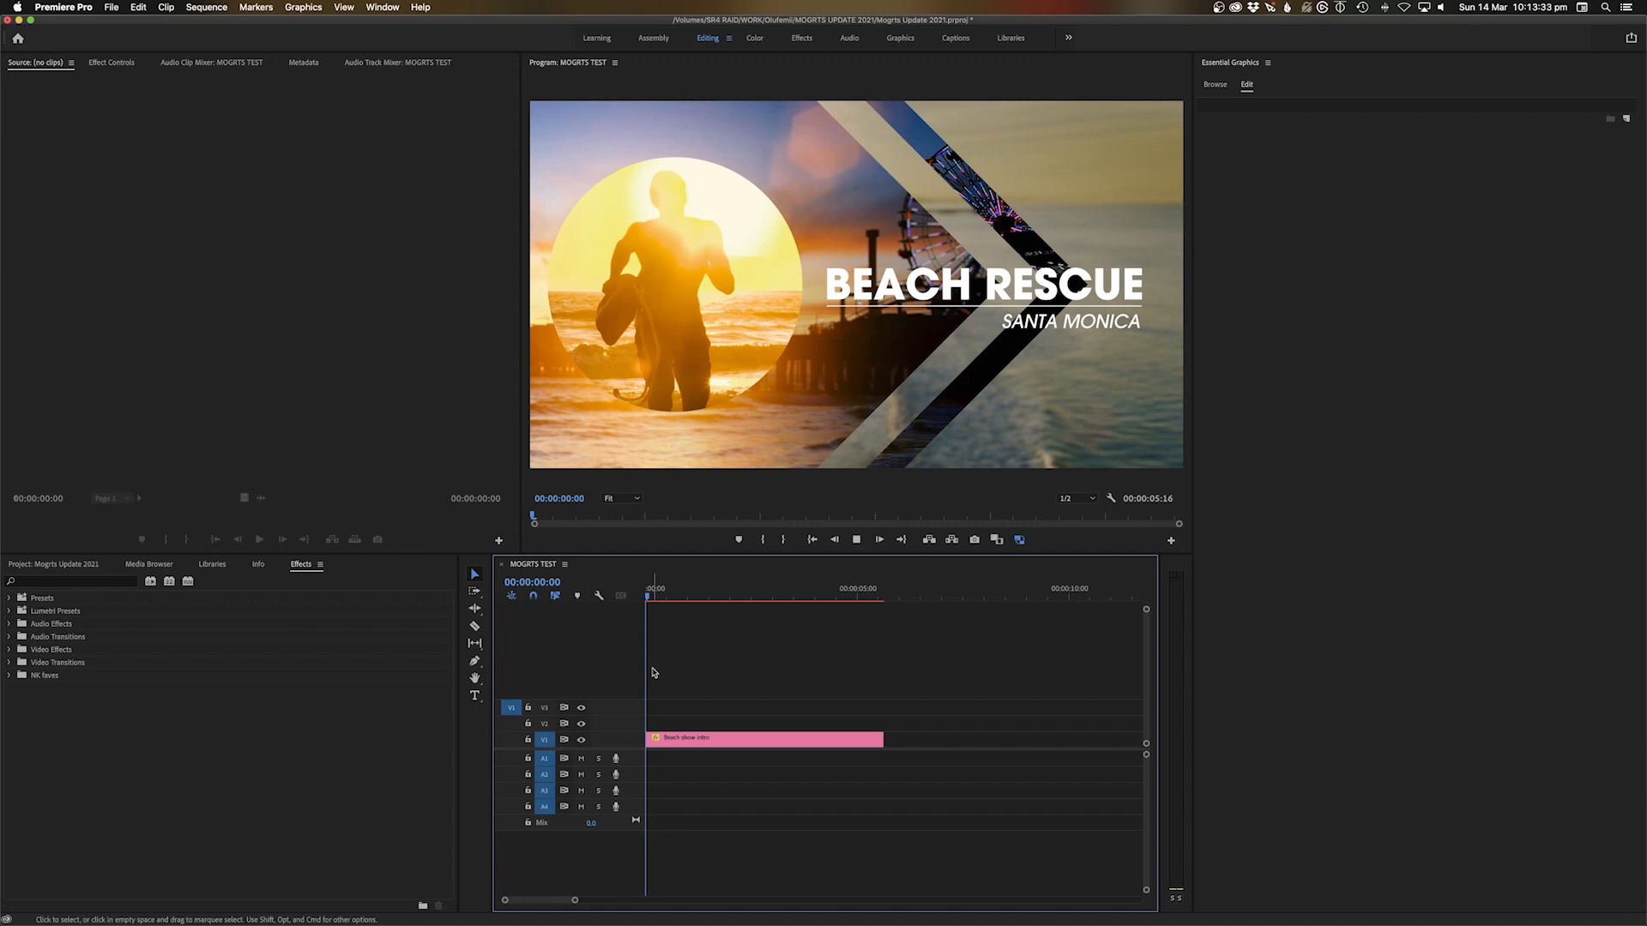
Review the retitled intro, then set both CLIP 2 and CLIP 3 Blur to 0
key(space)
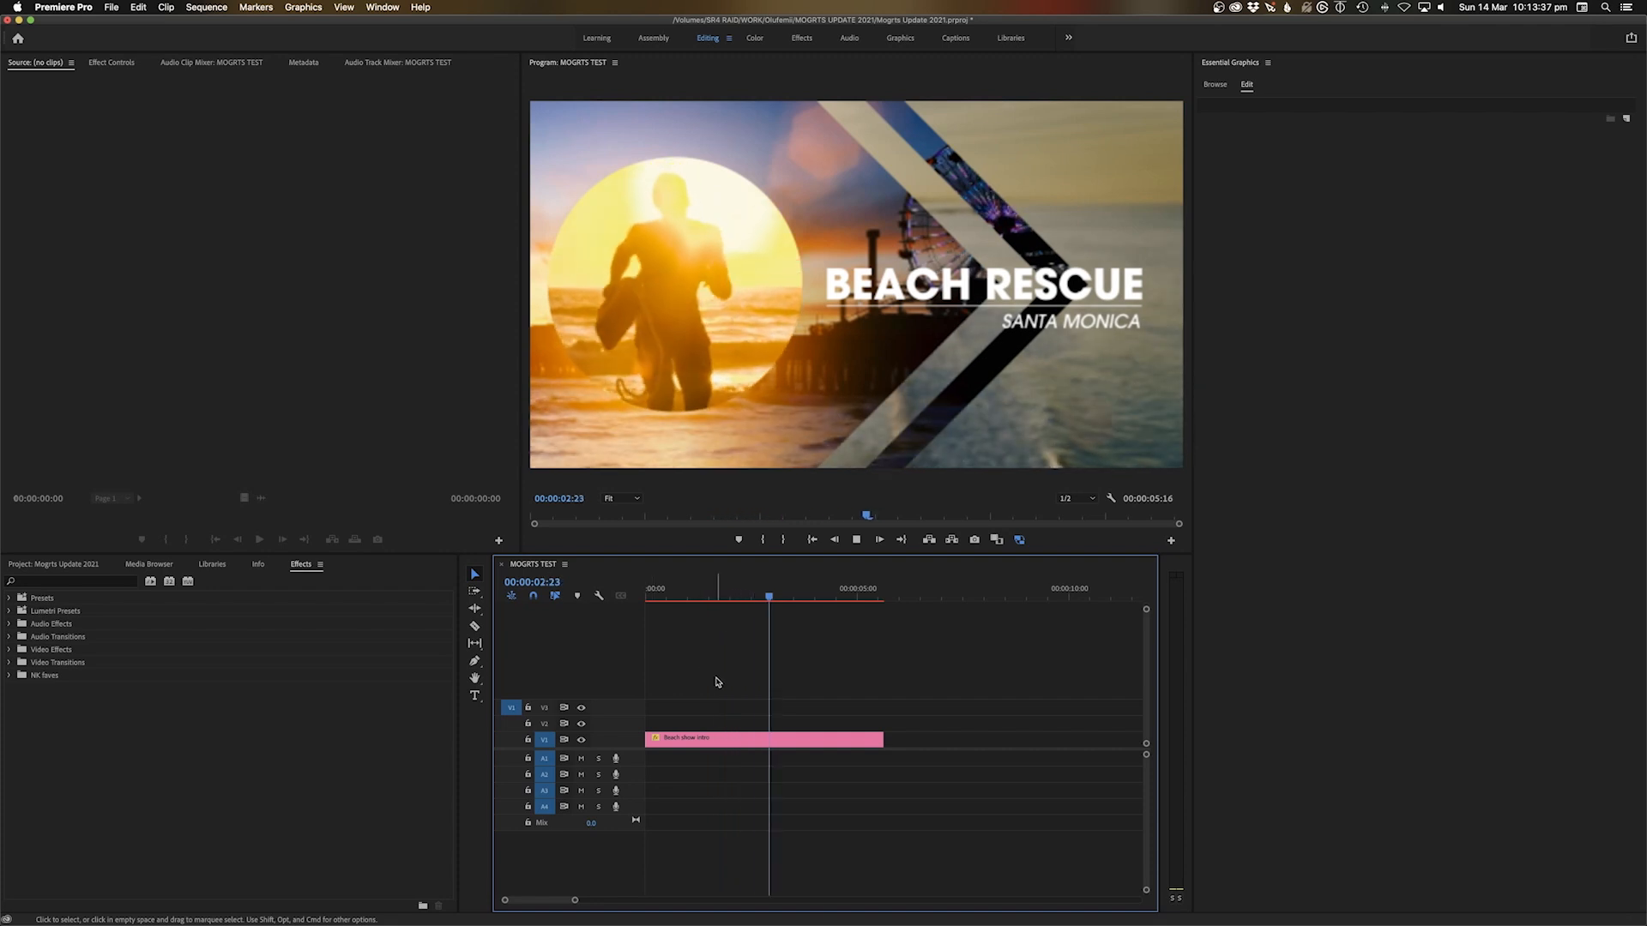
key(space)
click(804, 743)
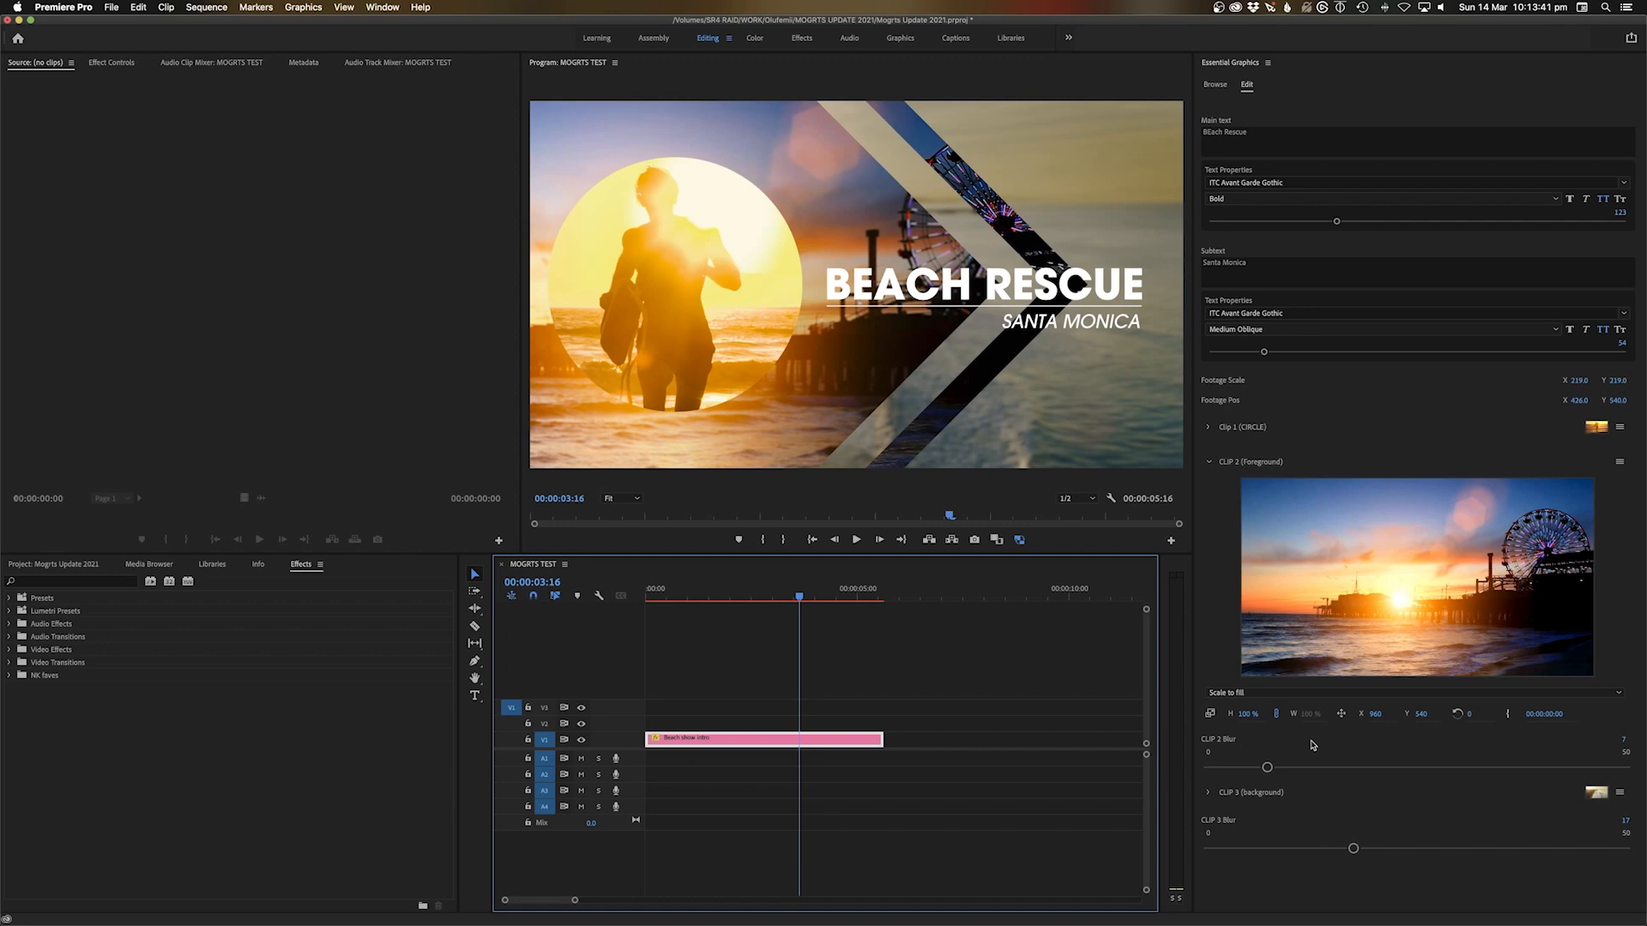
click(1210, 463)
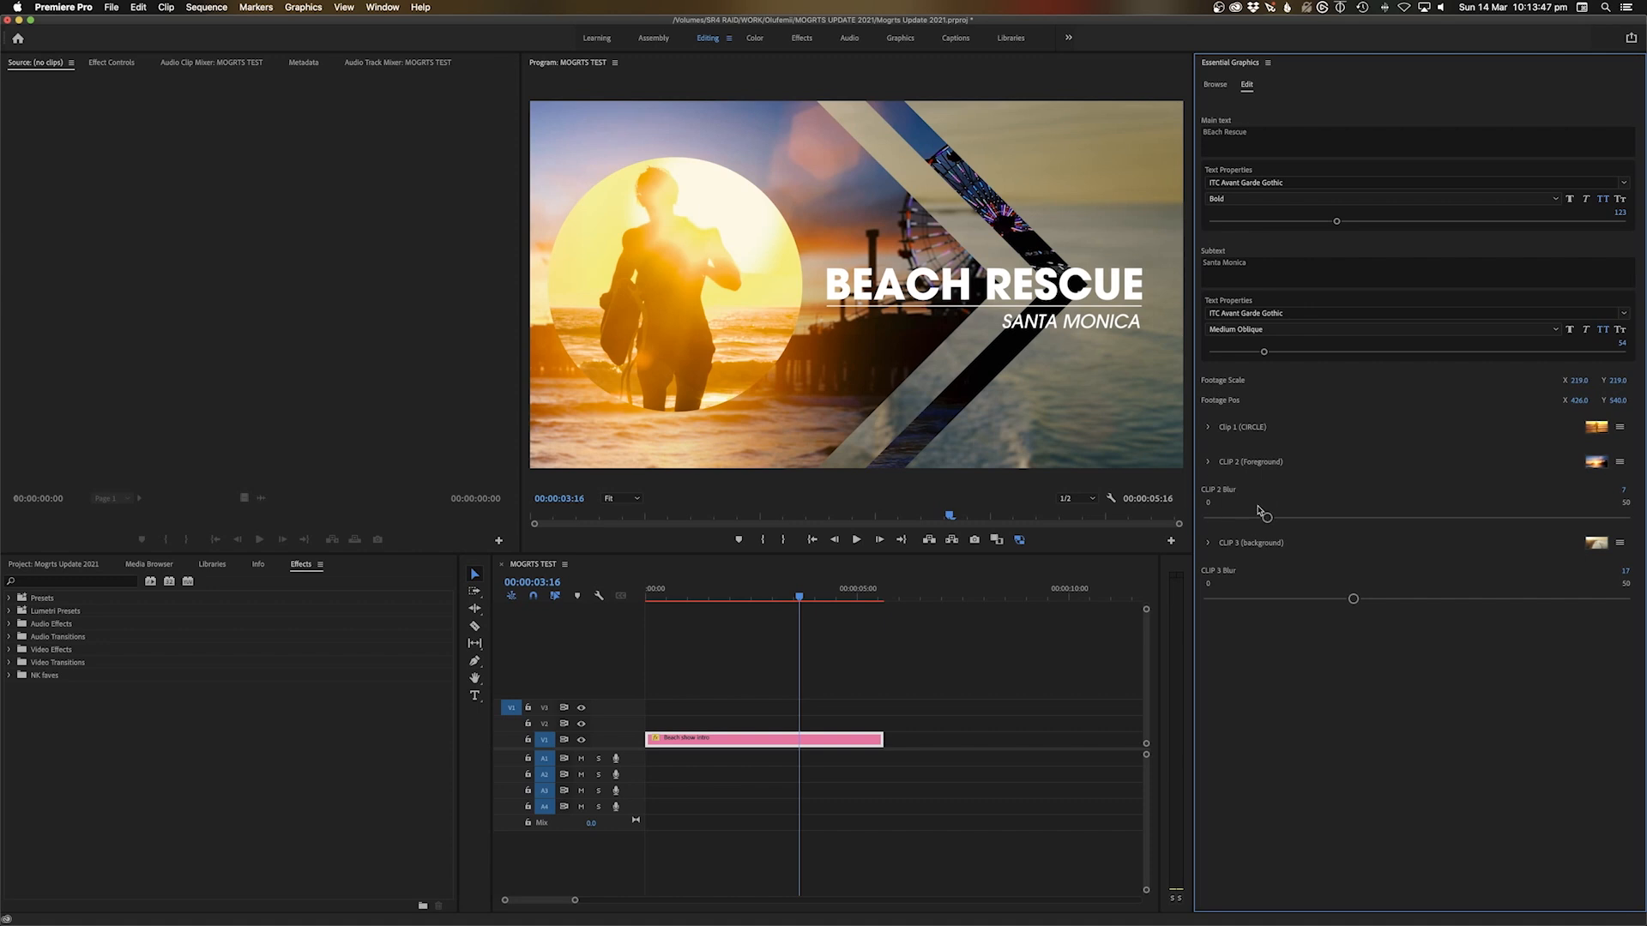
drag(1268, 519, 1098, 521)
drag(1354, 599, 1027, 606)
click(787, 684)
Replay the intro from the start with sharp footage and reselect the clip
drag(708, 598, 647, 601)
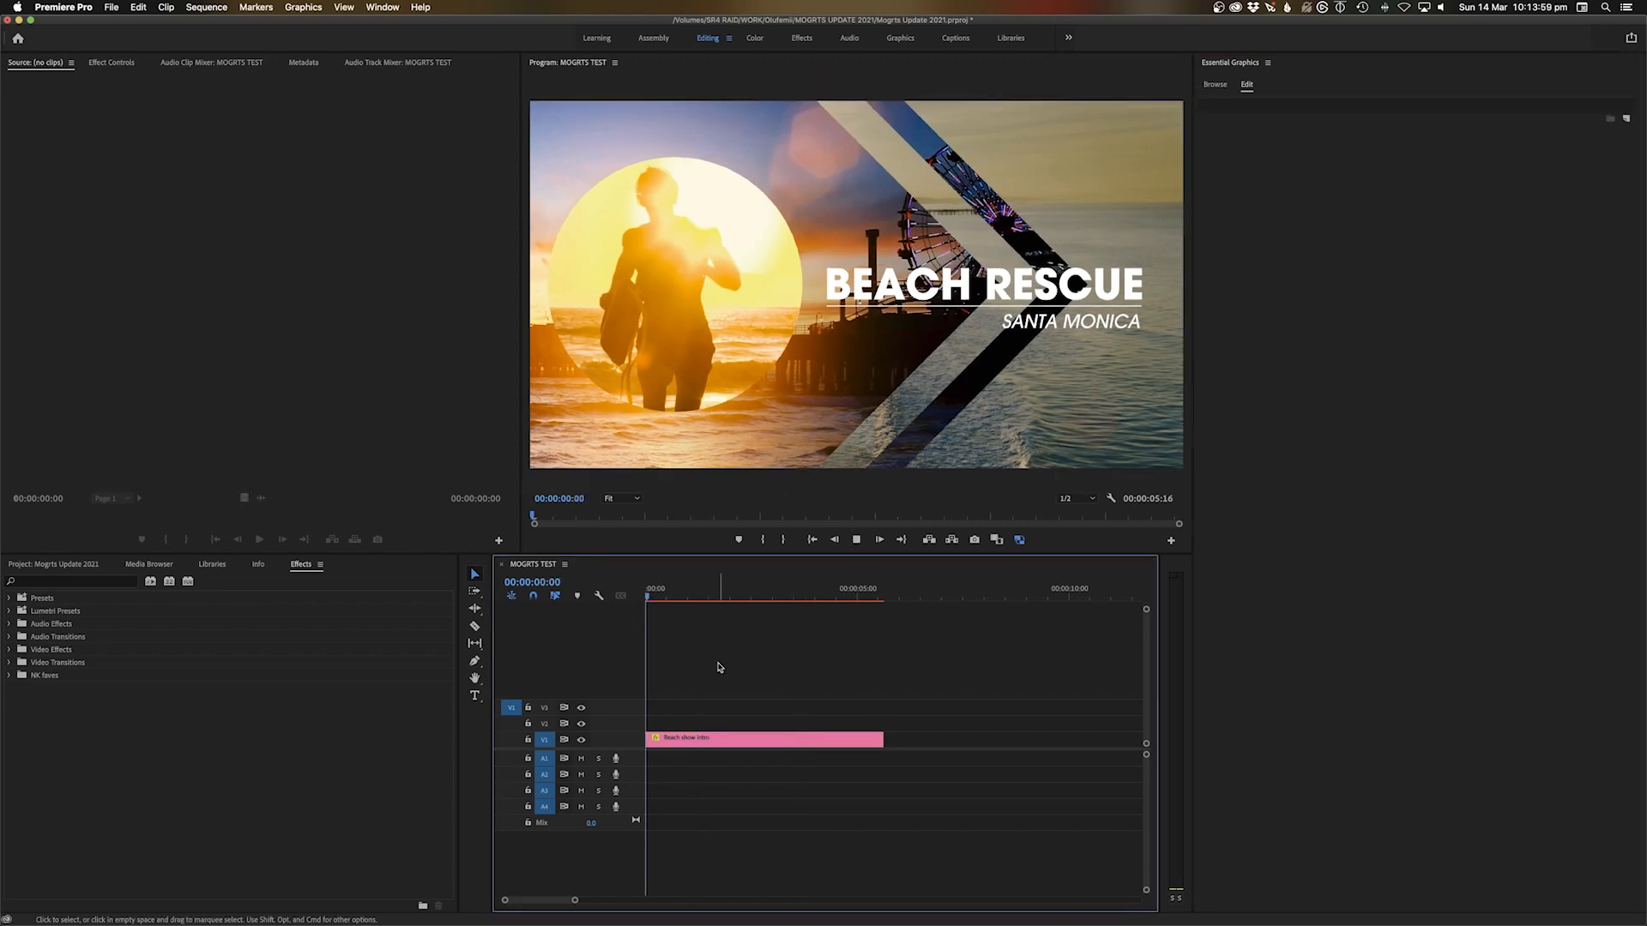
key(space)
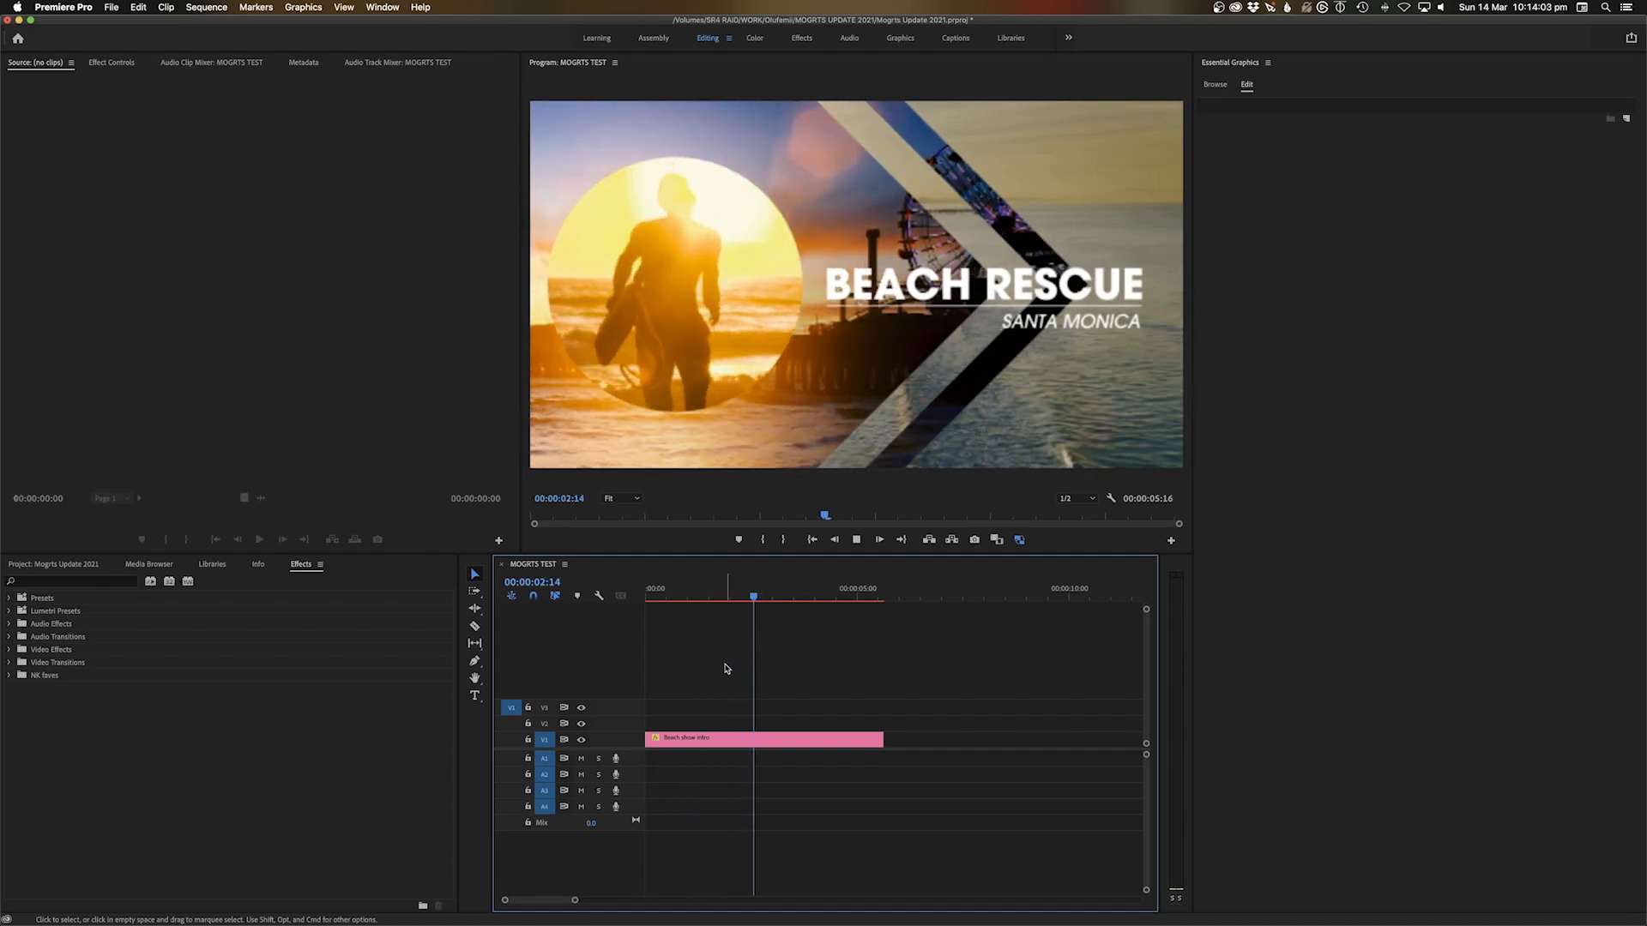
key(space)
click(760, 739)
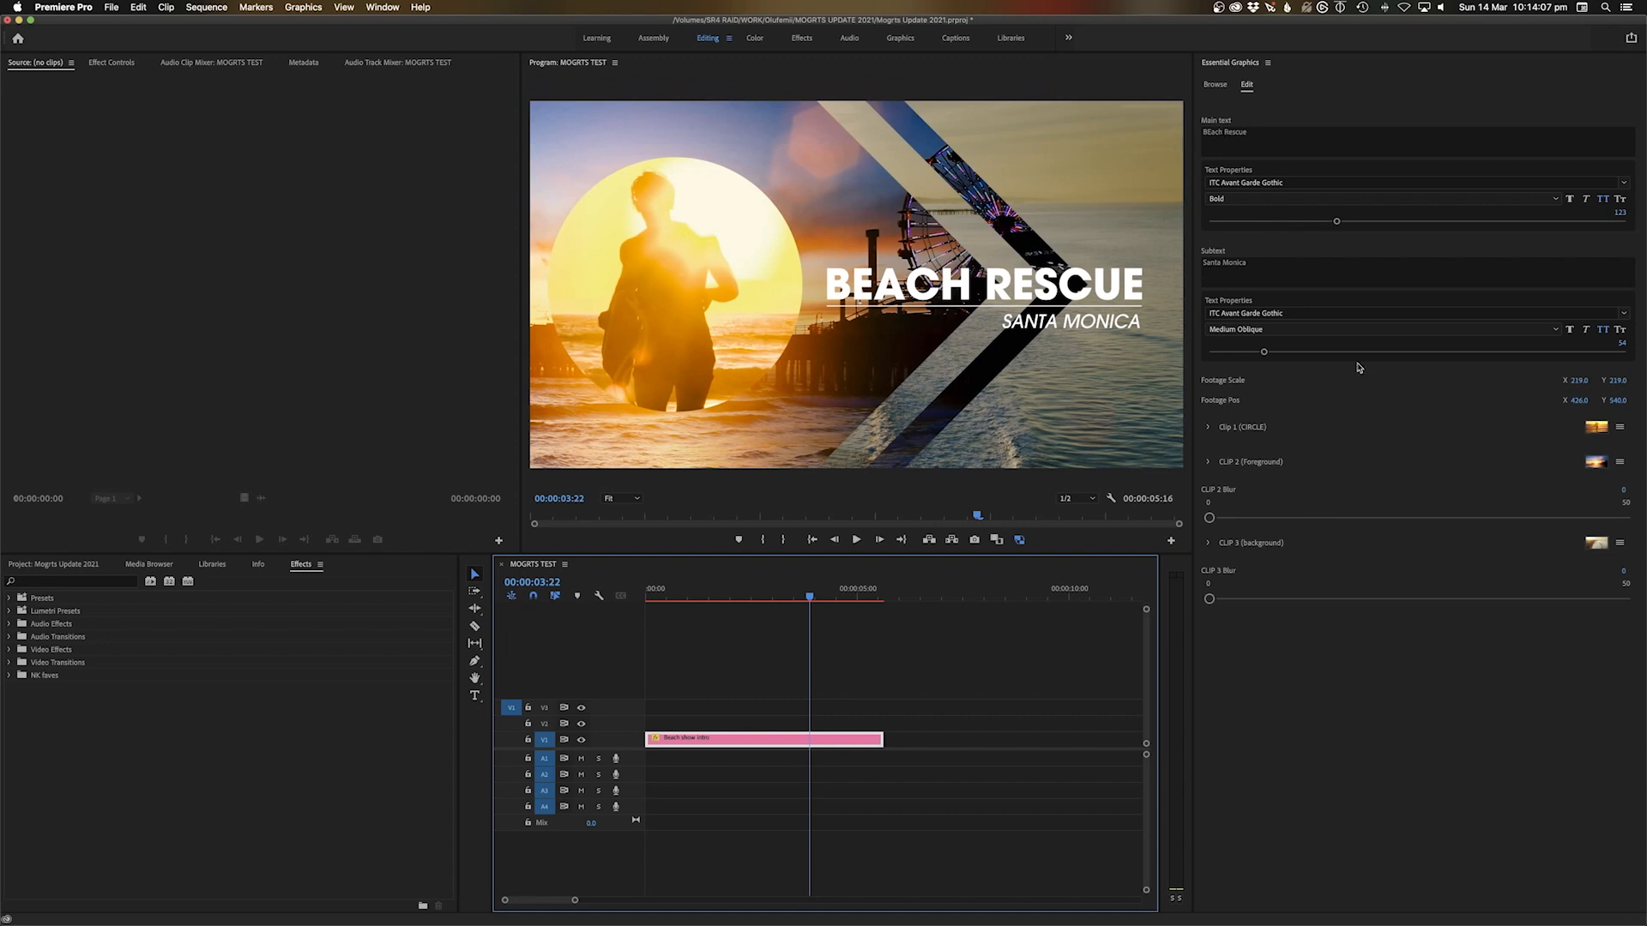
Replace the Clip 1 (CIRCLE) footage with the SNOW snowboarder clip, shifted right to X 2643
click(1620, 427)
click(1609, 442)
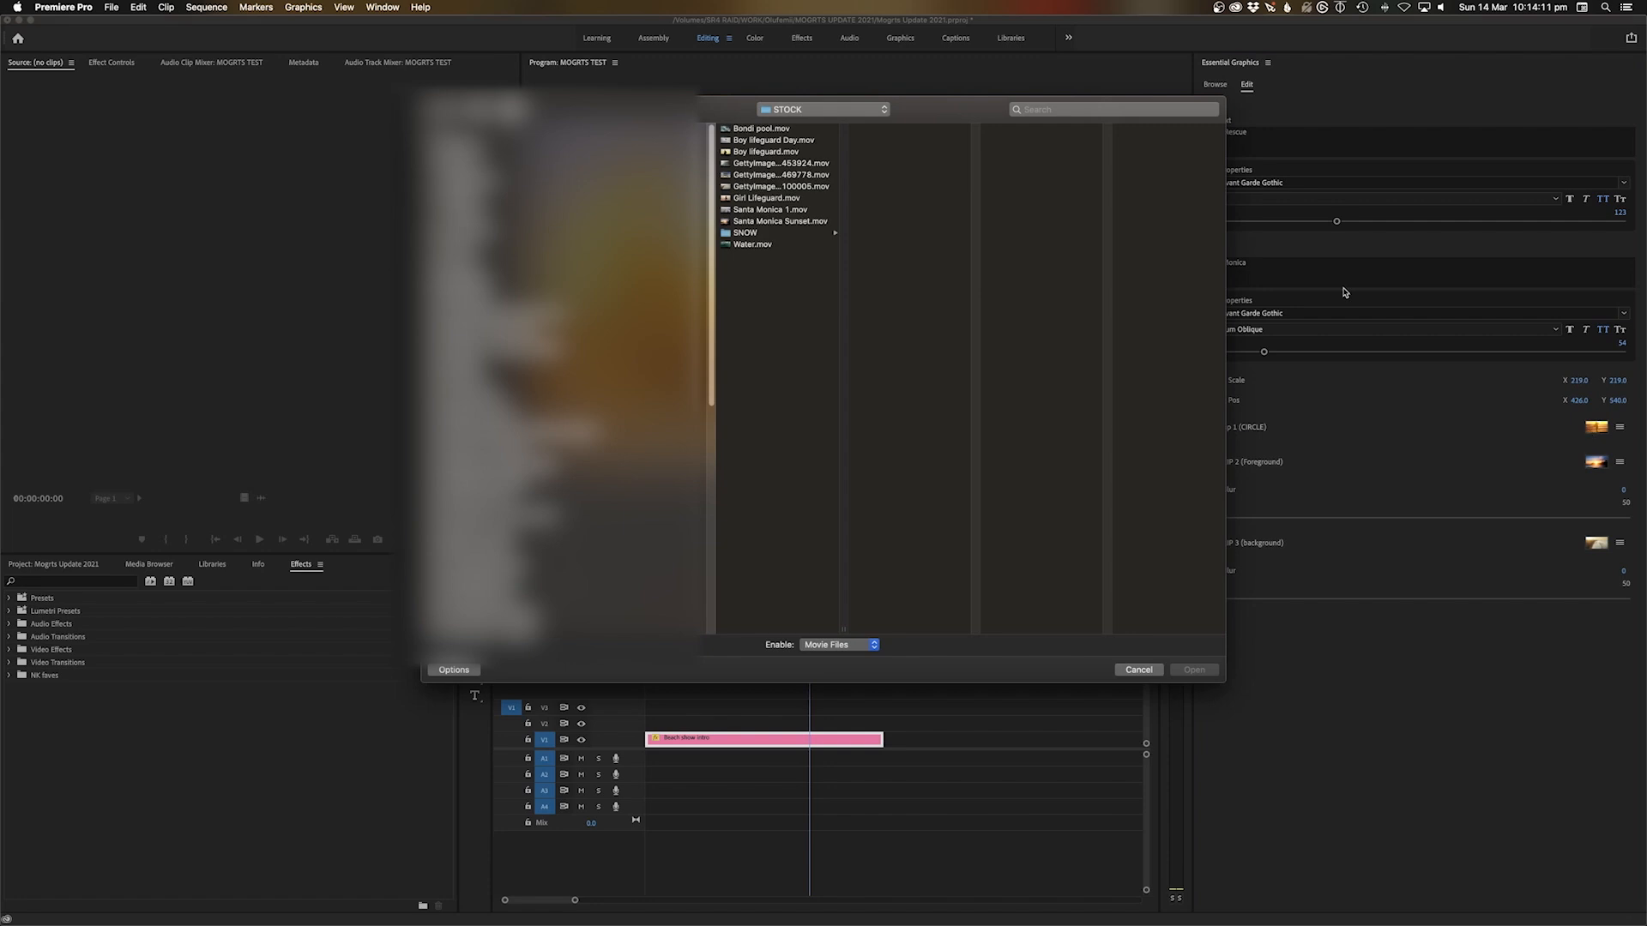
click(745, 233)
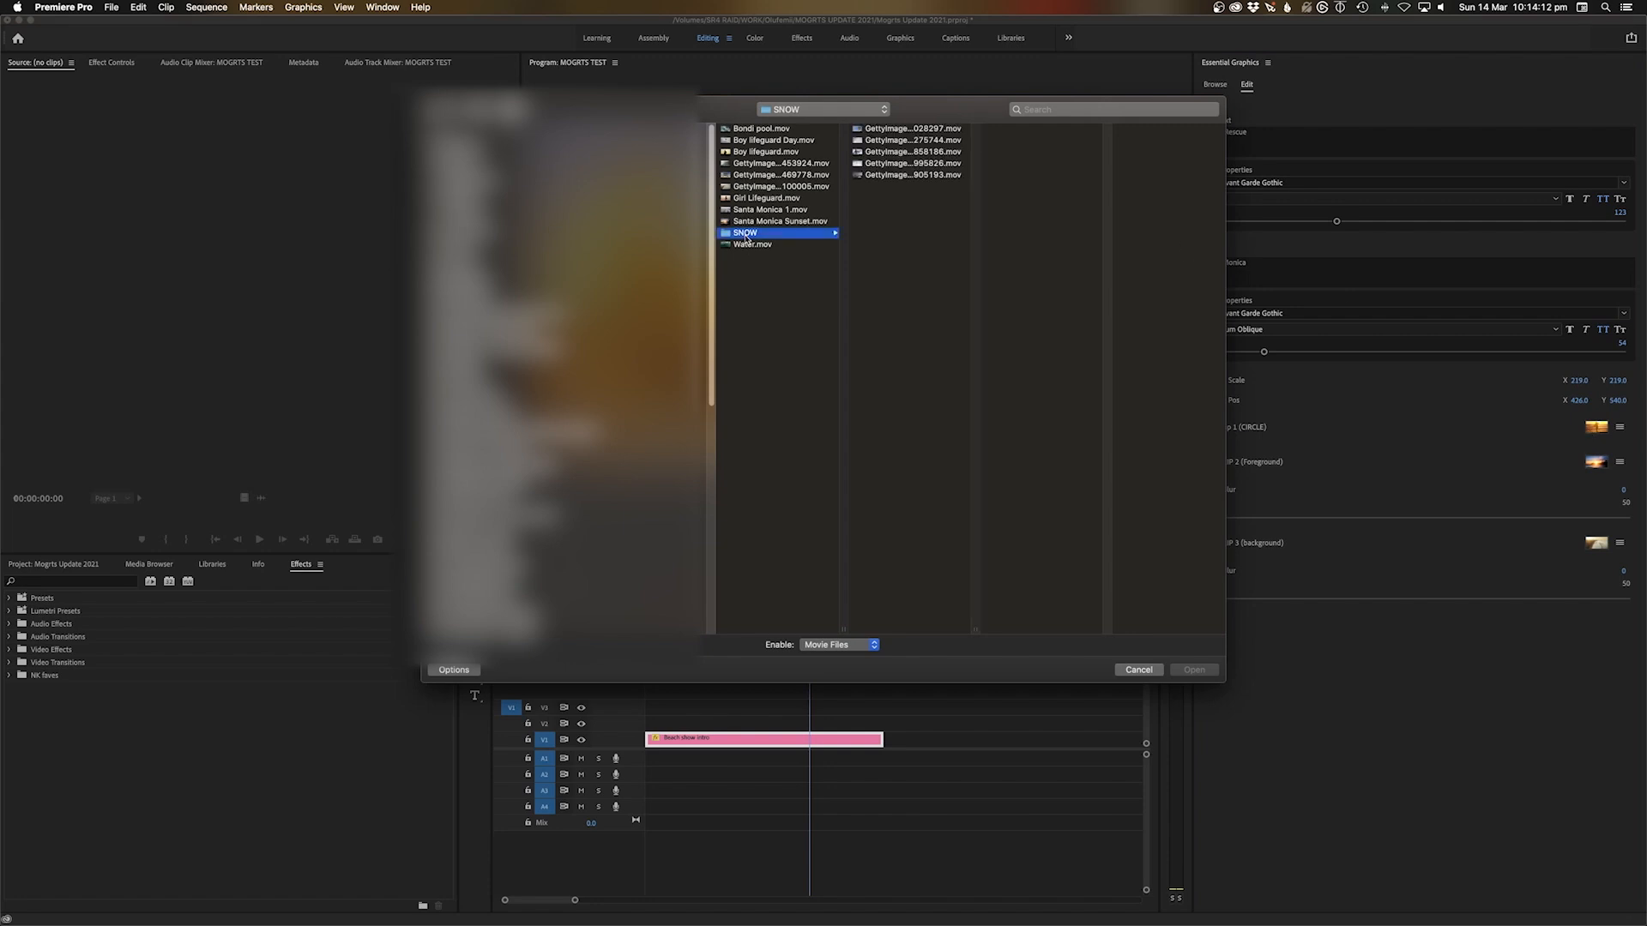
click(918, 176)
click(918, 164)
click(924, 152)
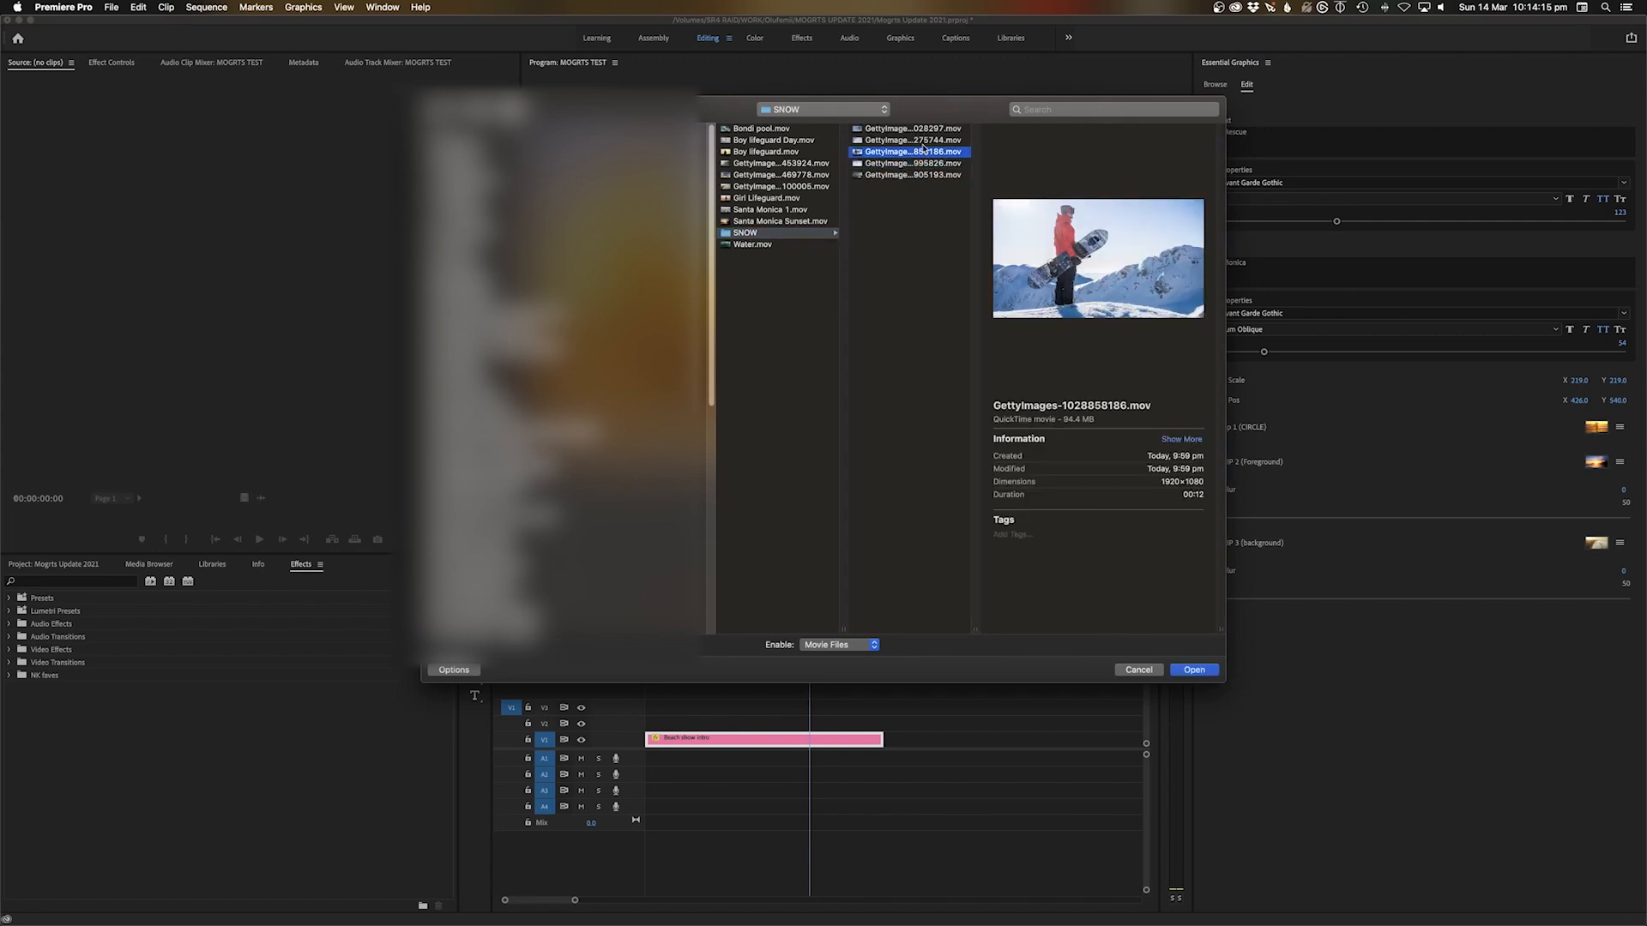
click(1194, 670)
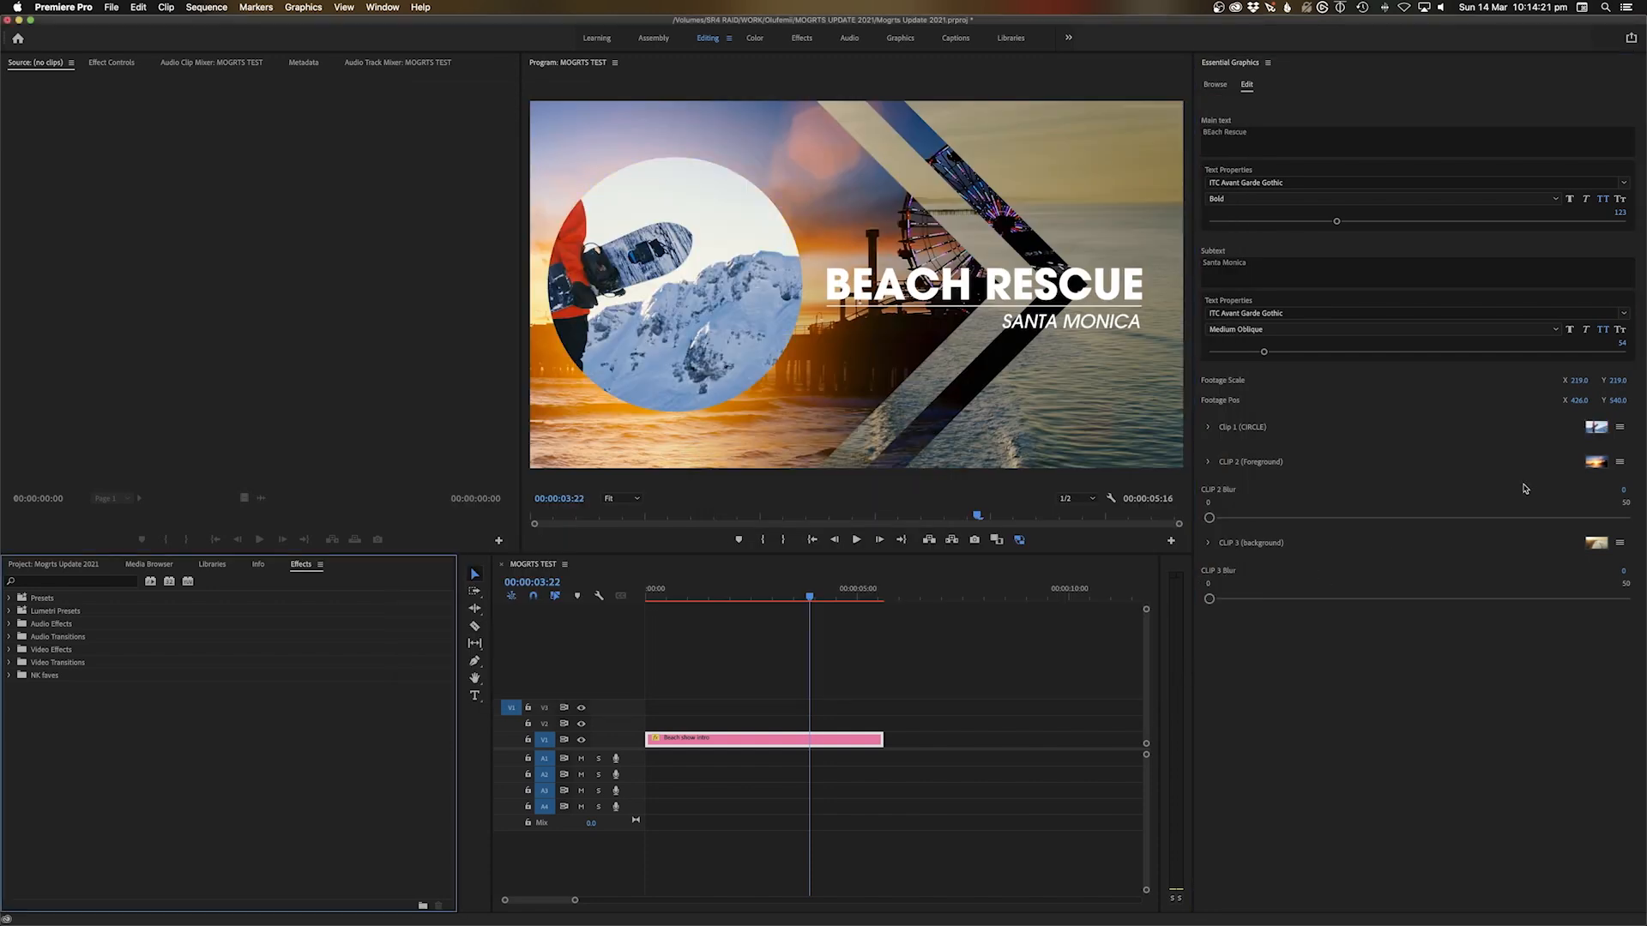
click(1210, 428)
drag(1372, 679, 1427, 678)
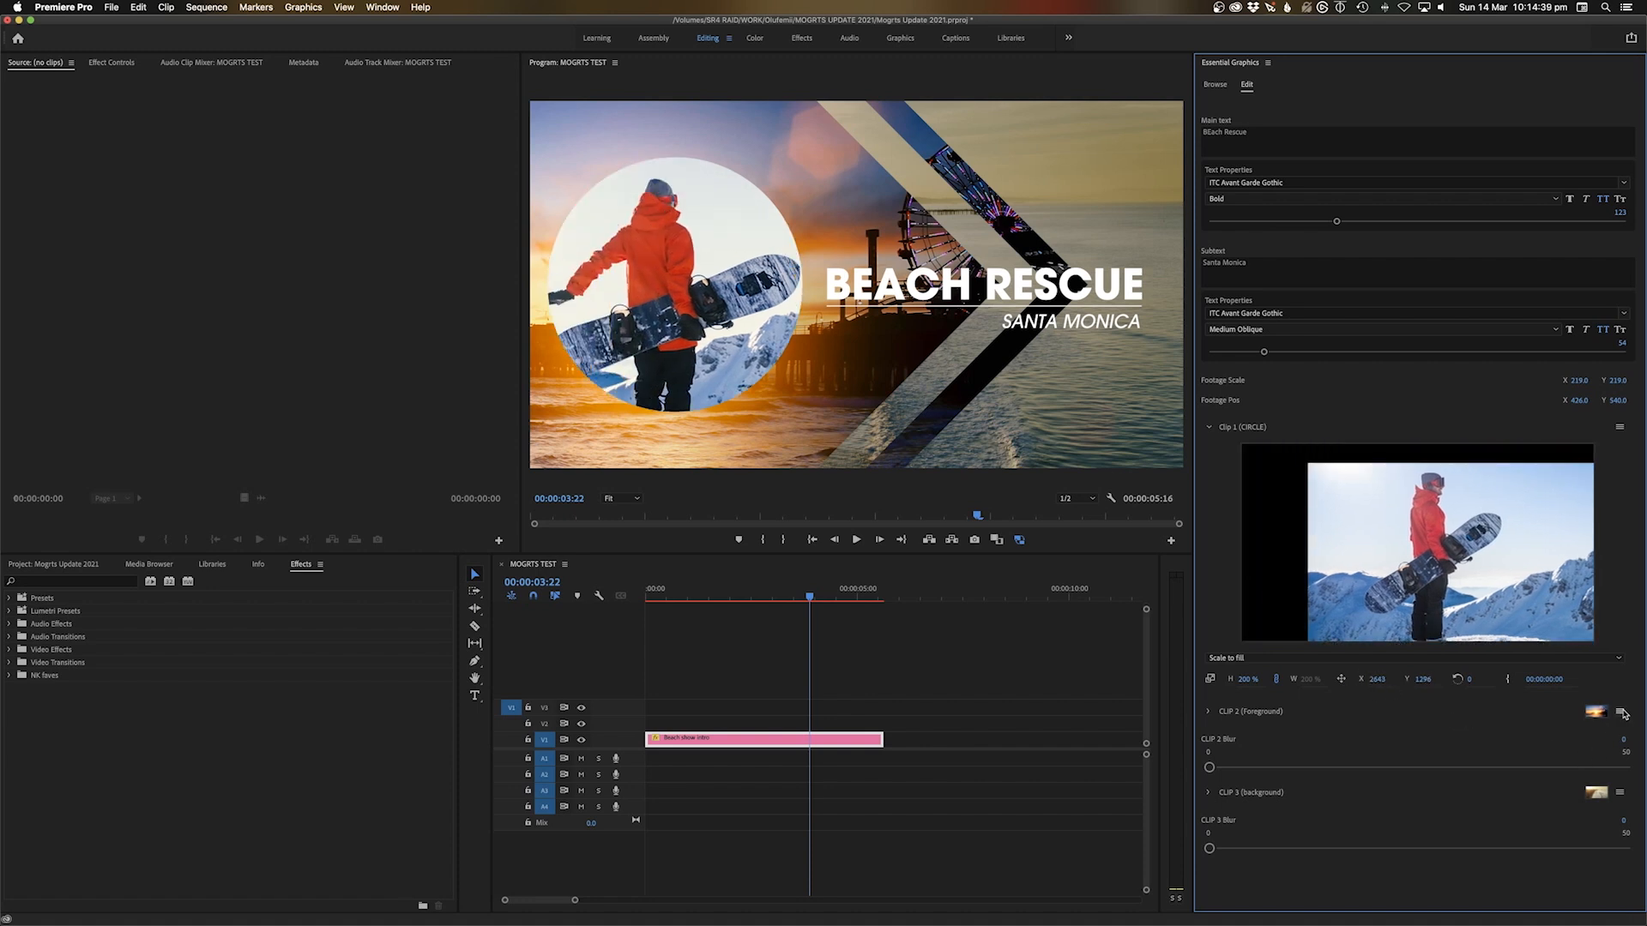
Replace the CLIP 2 foreground footage with the skier clip GettyImages-1077995826.mov
click(1622, 713)
click(1567, 726)
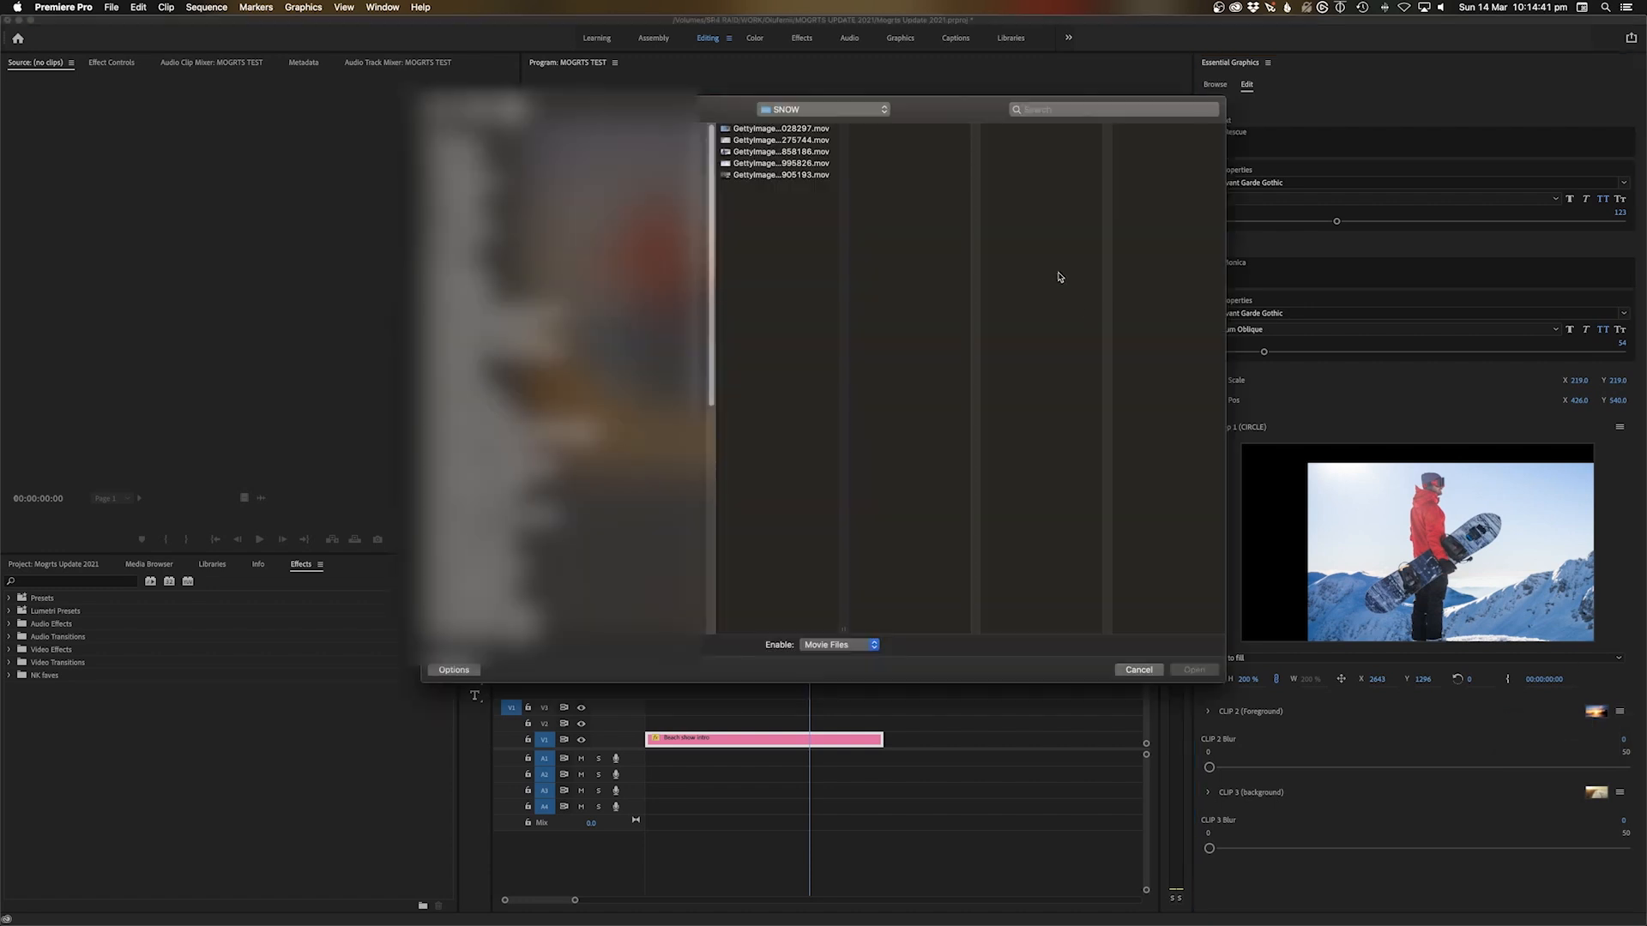
click(784, 143)
click(784, 152)
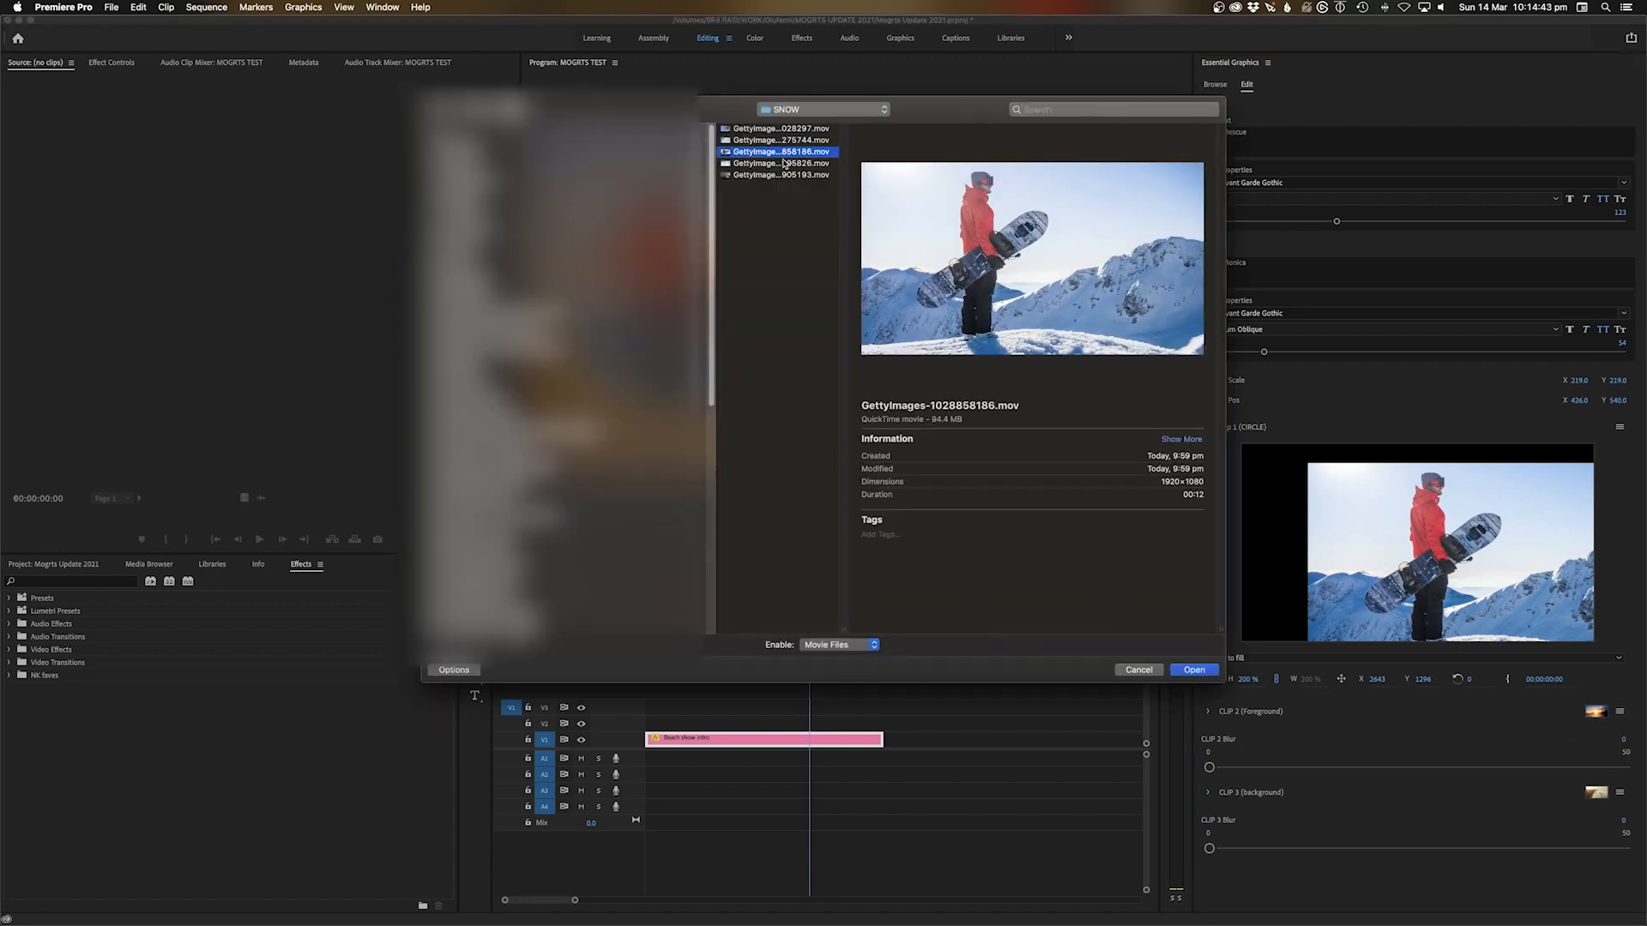
click(786, 164)
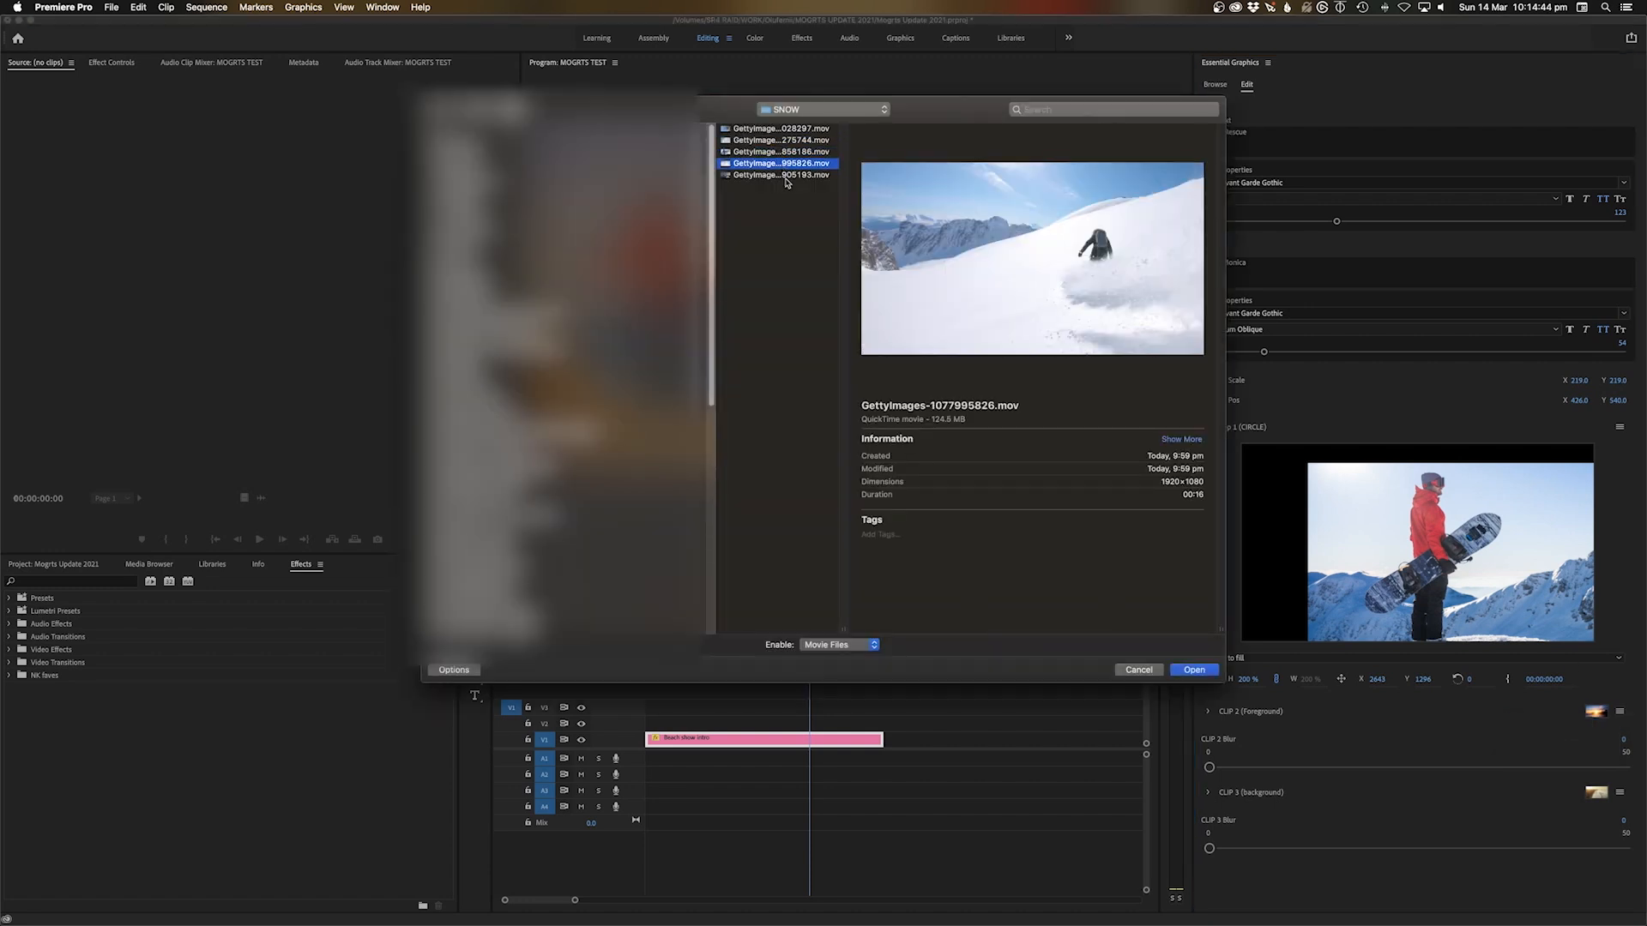
click(1200, 673)
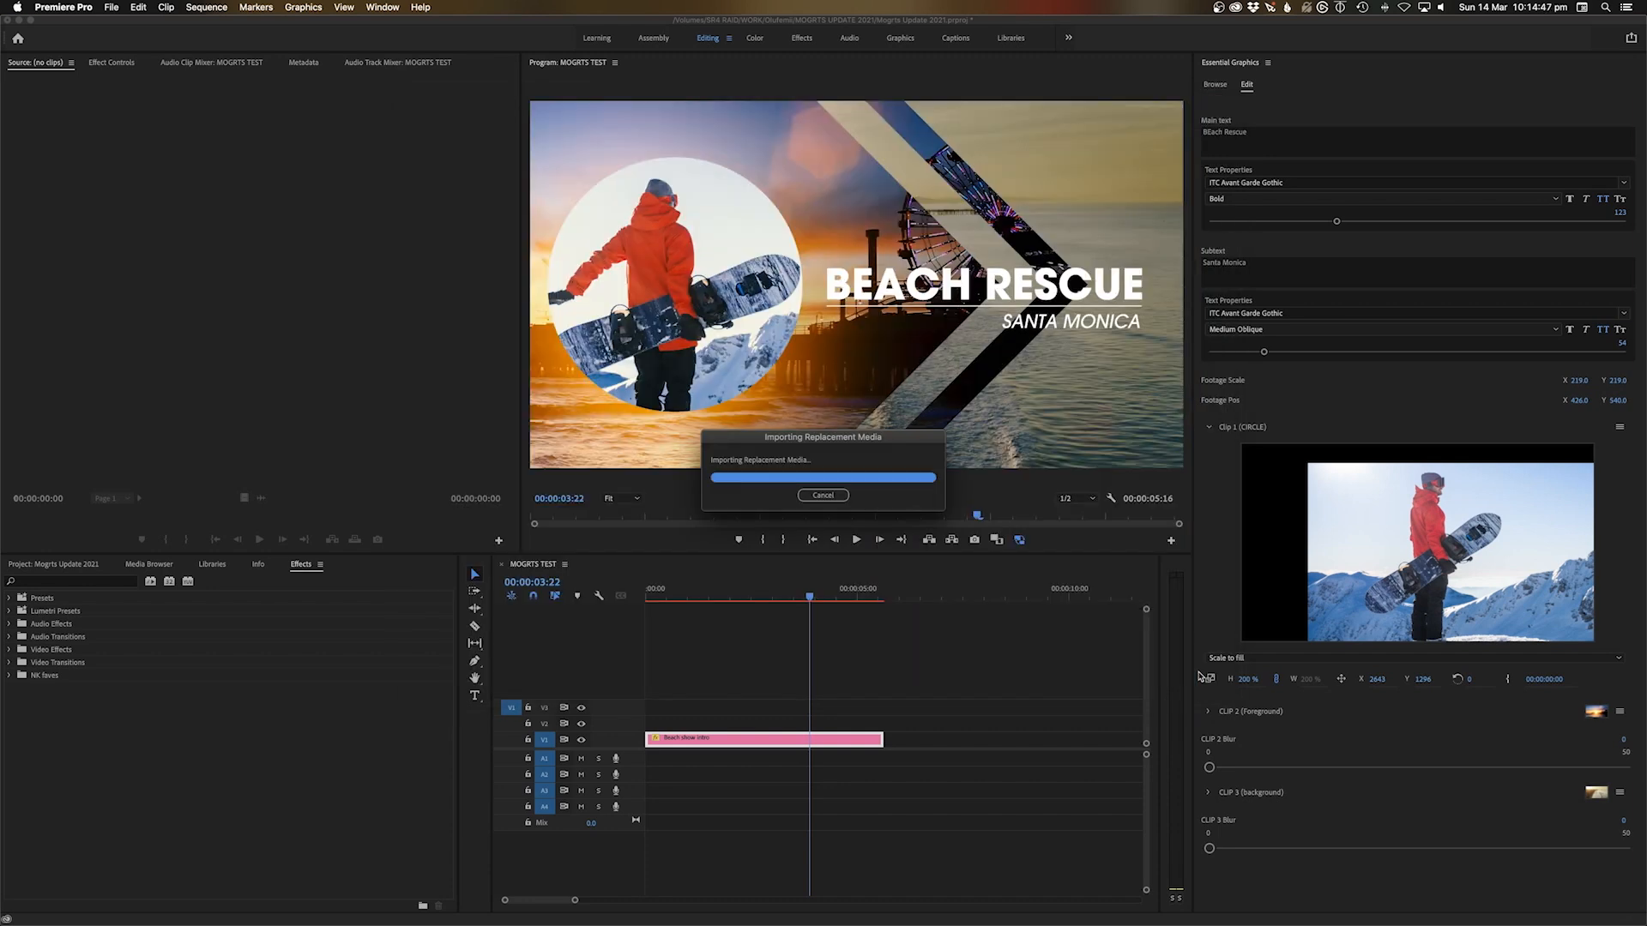
click(1620, 792)
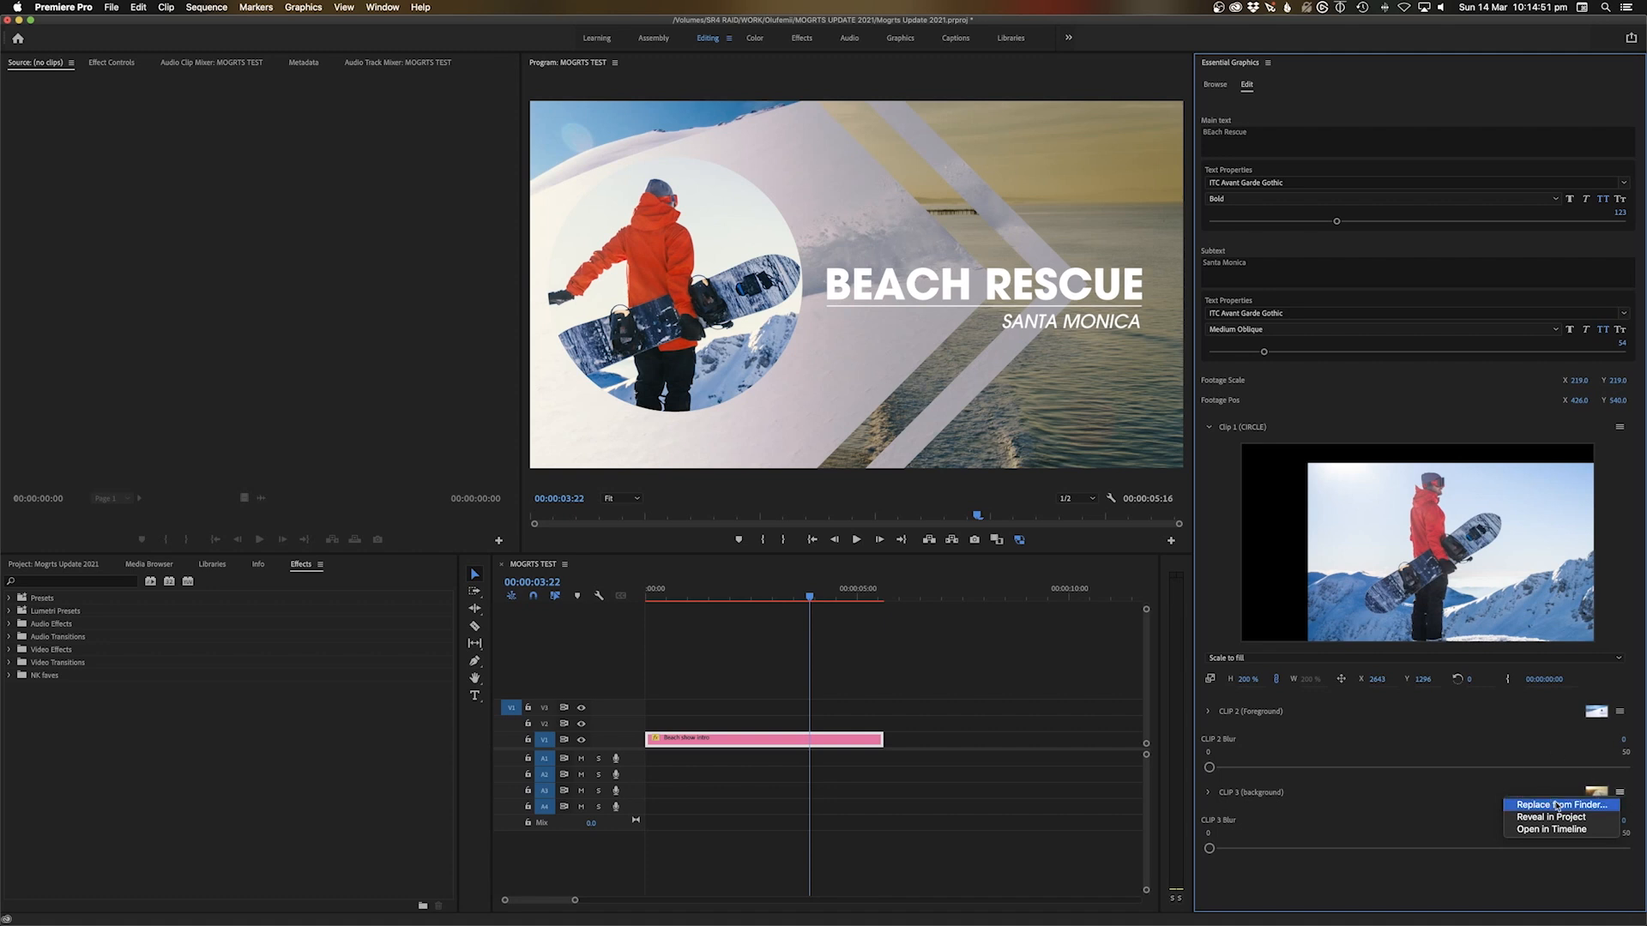
Choose GettyImages-1192905193.mov, the snowy mountain ridge, from the SNOW folder as CLIP 3 footage
click(1558, 806)
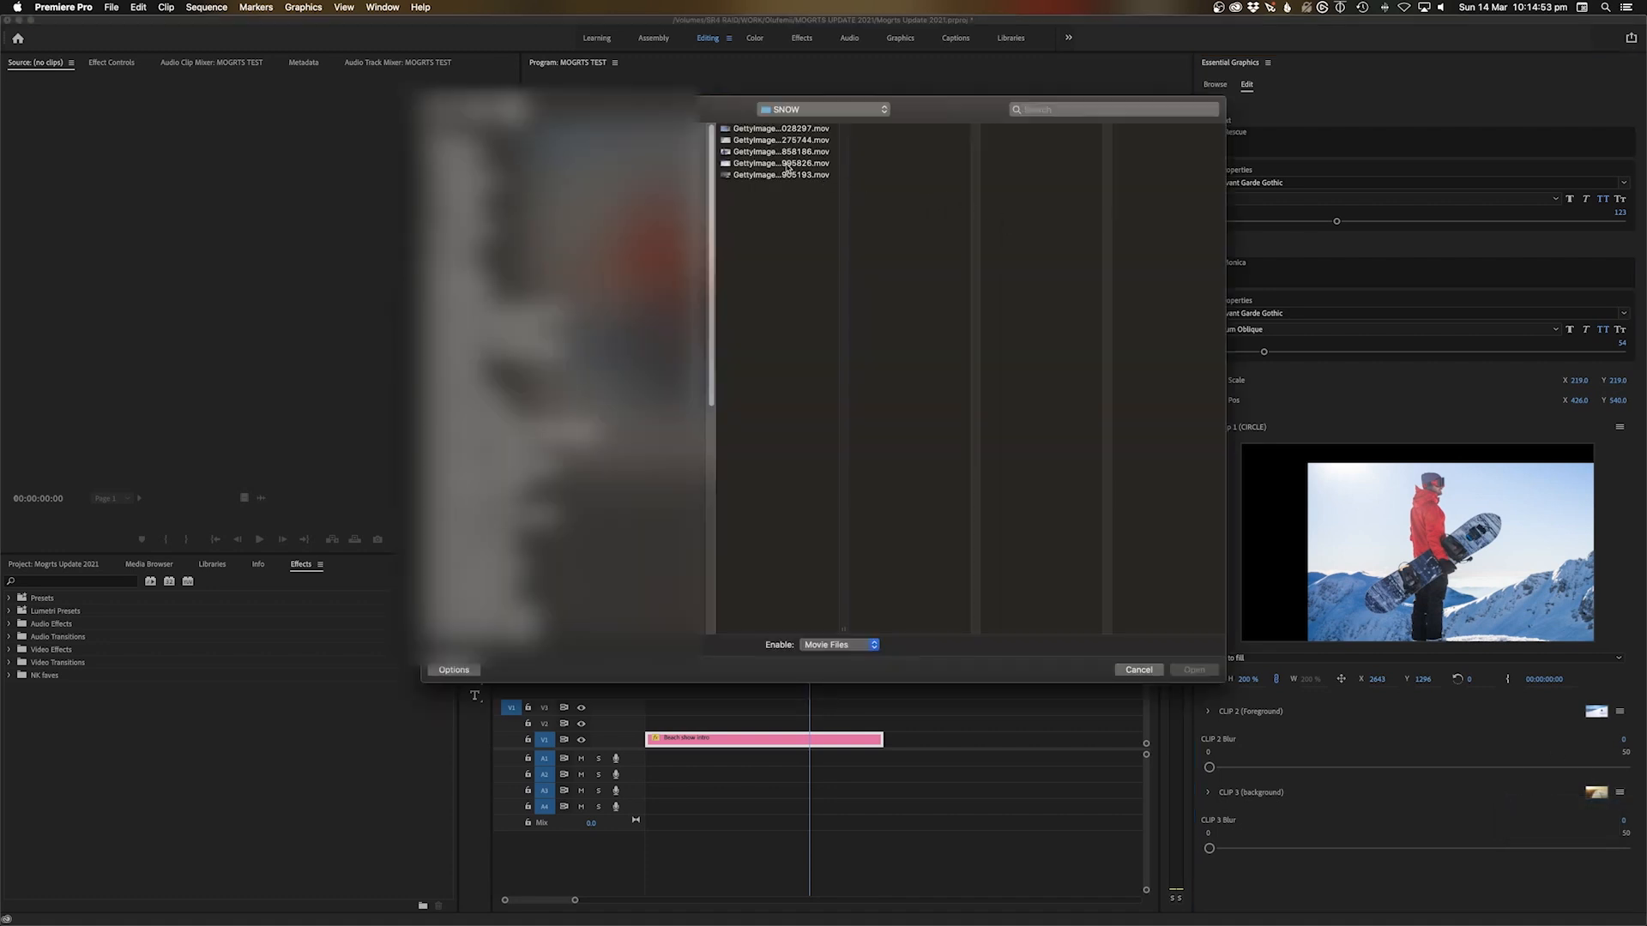
click(787, 165)
click(785, 176)
click(787, 164)
click(791, 176)
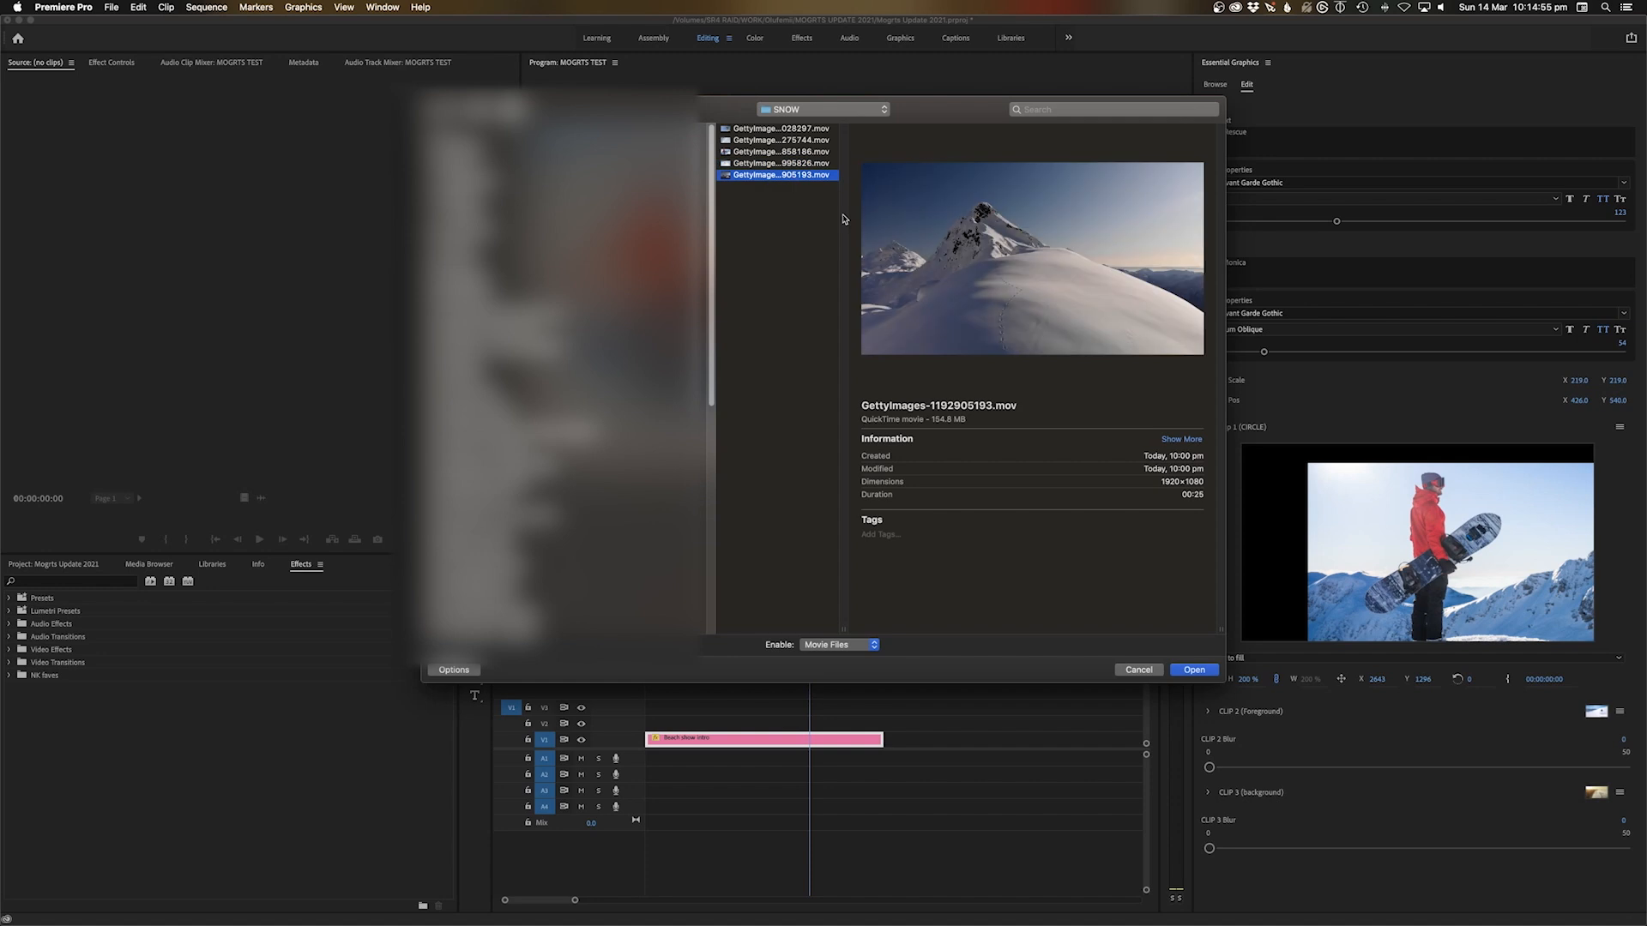
click(1205, 671)
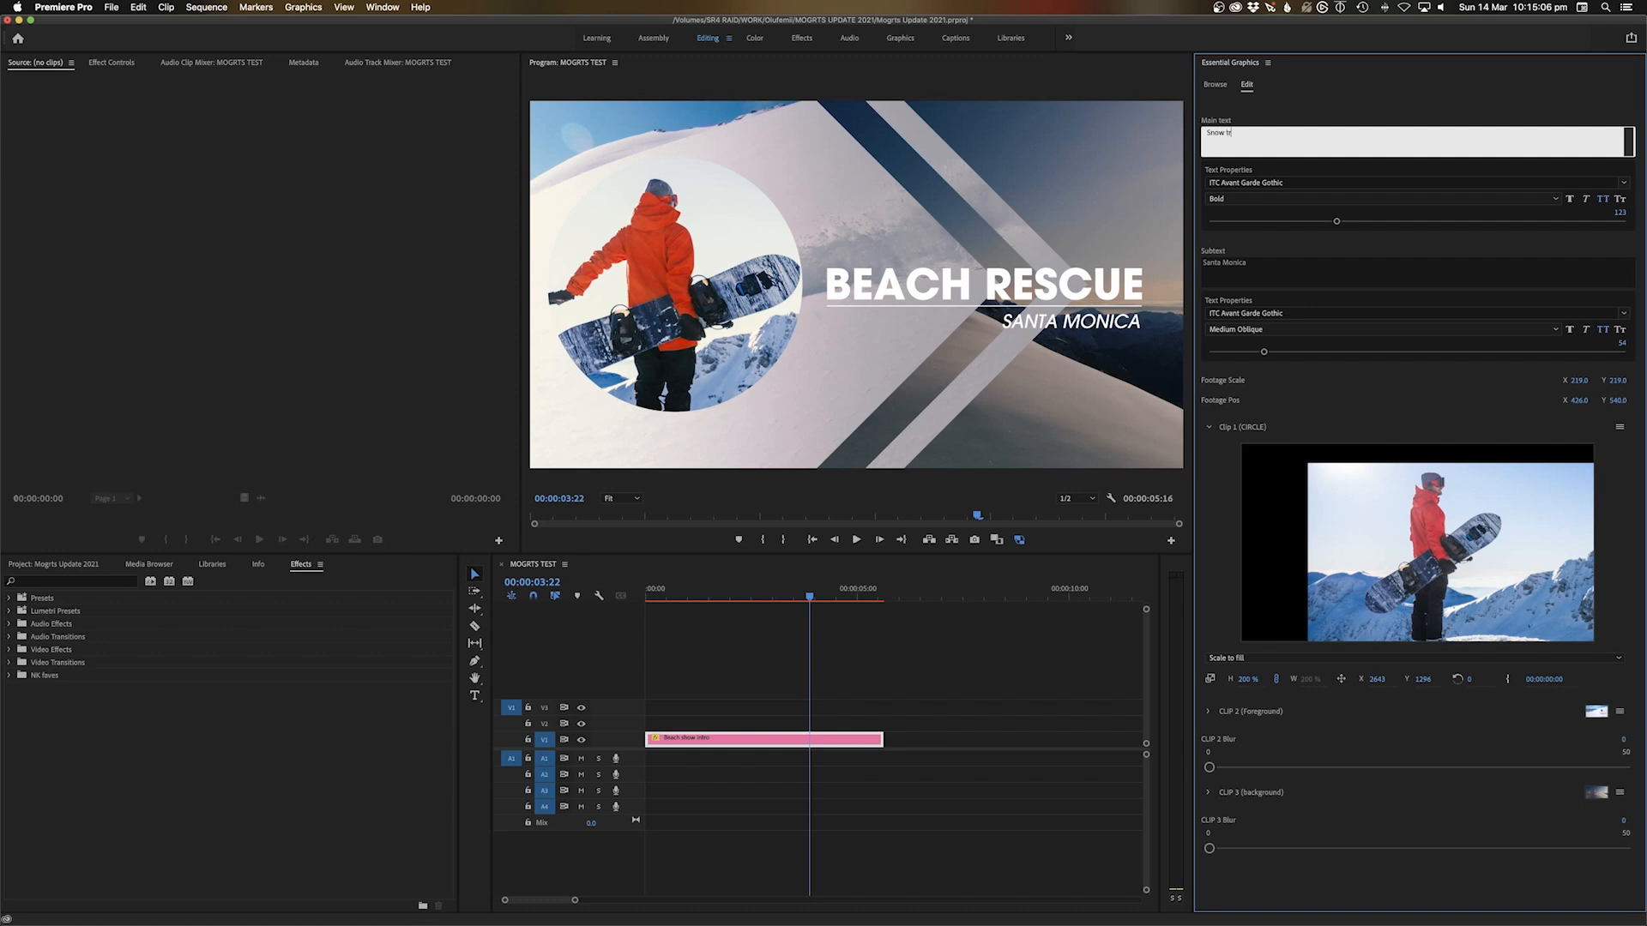
Set the main title to SNOW TRIP and subtitle to SWITZERLAND, then play from the start
click(1237, 268)
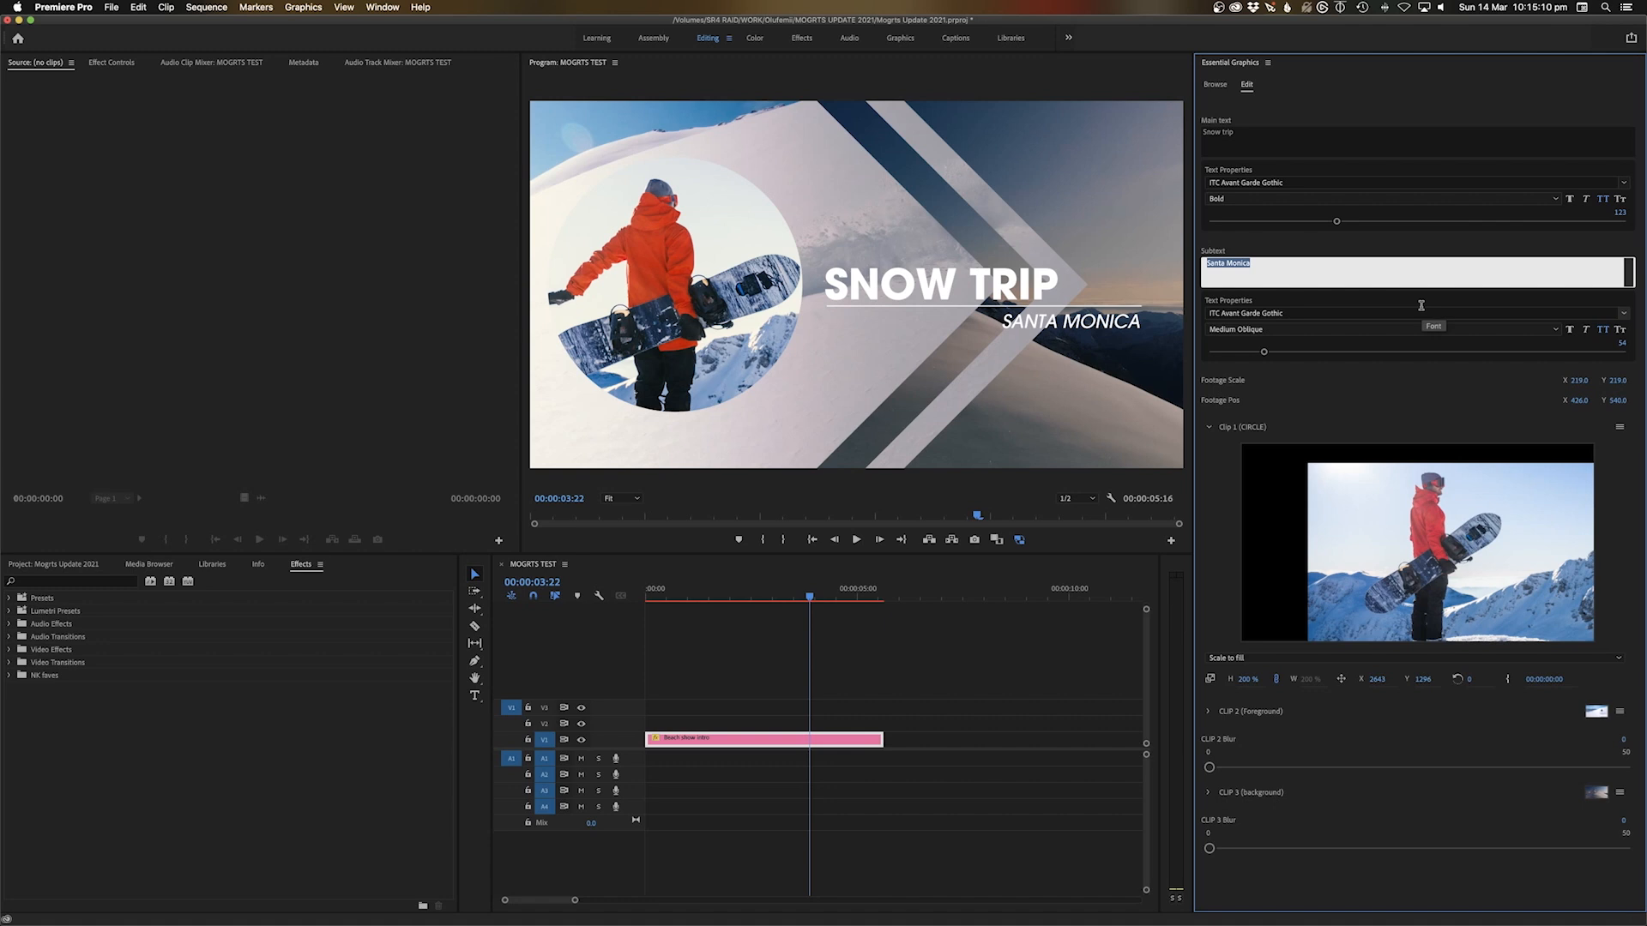
text(Sw)
click(632, 635)
key(Home)
key(space)
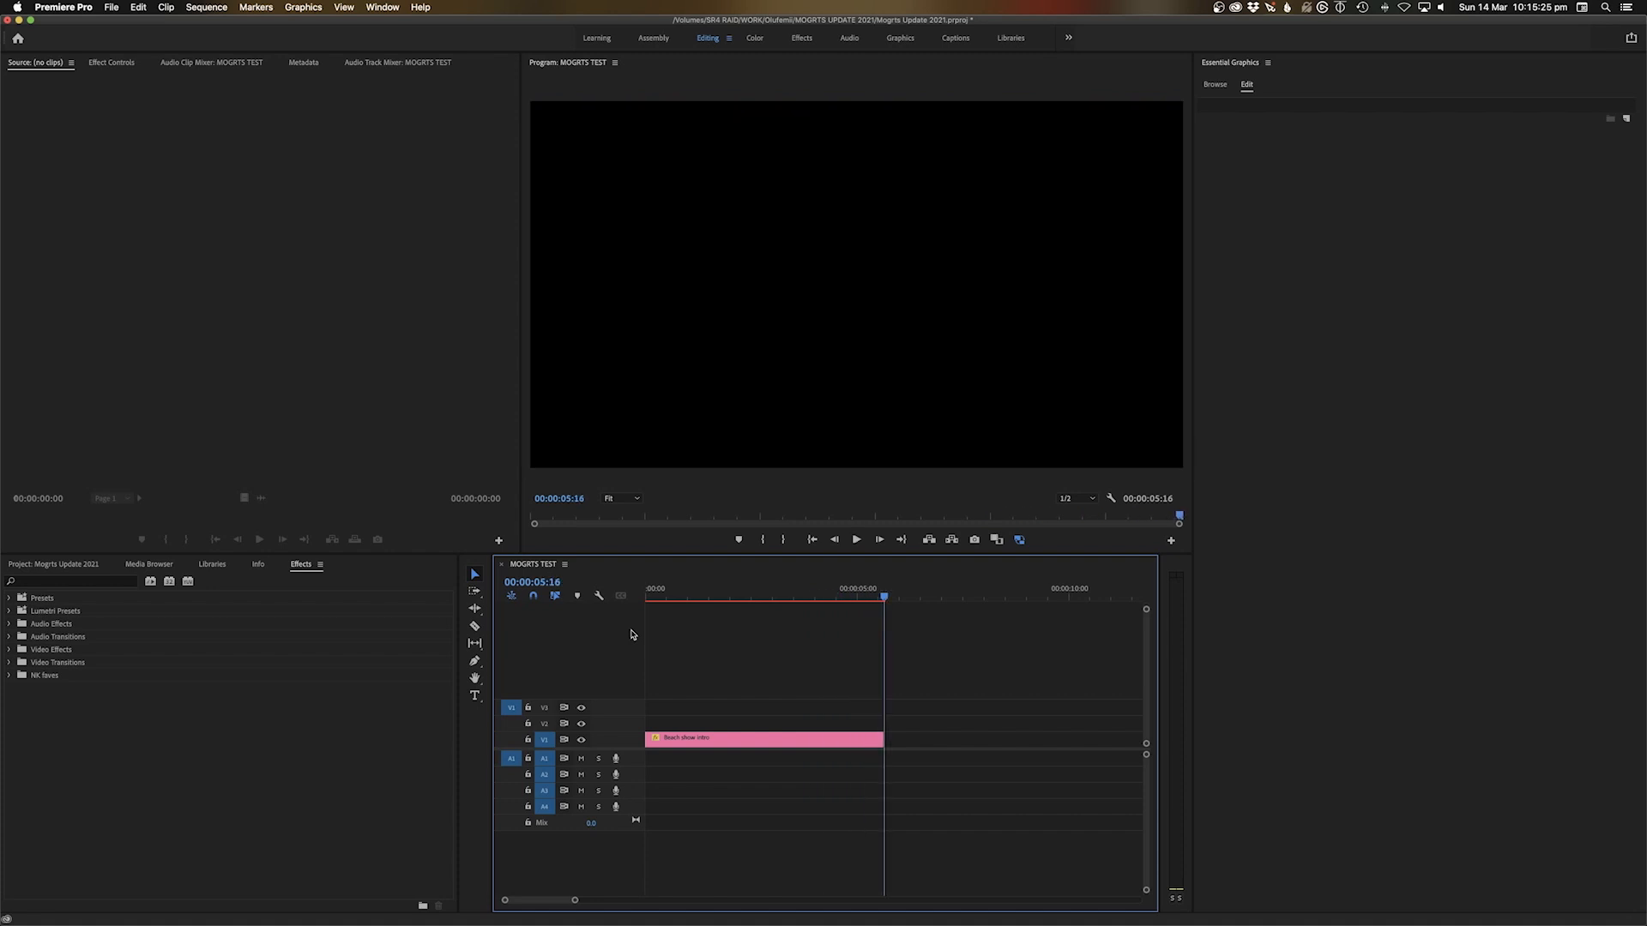
Play the snow intro from the sequence start twice to review it
key(Home)
key(space)
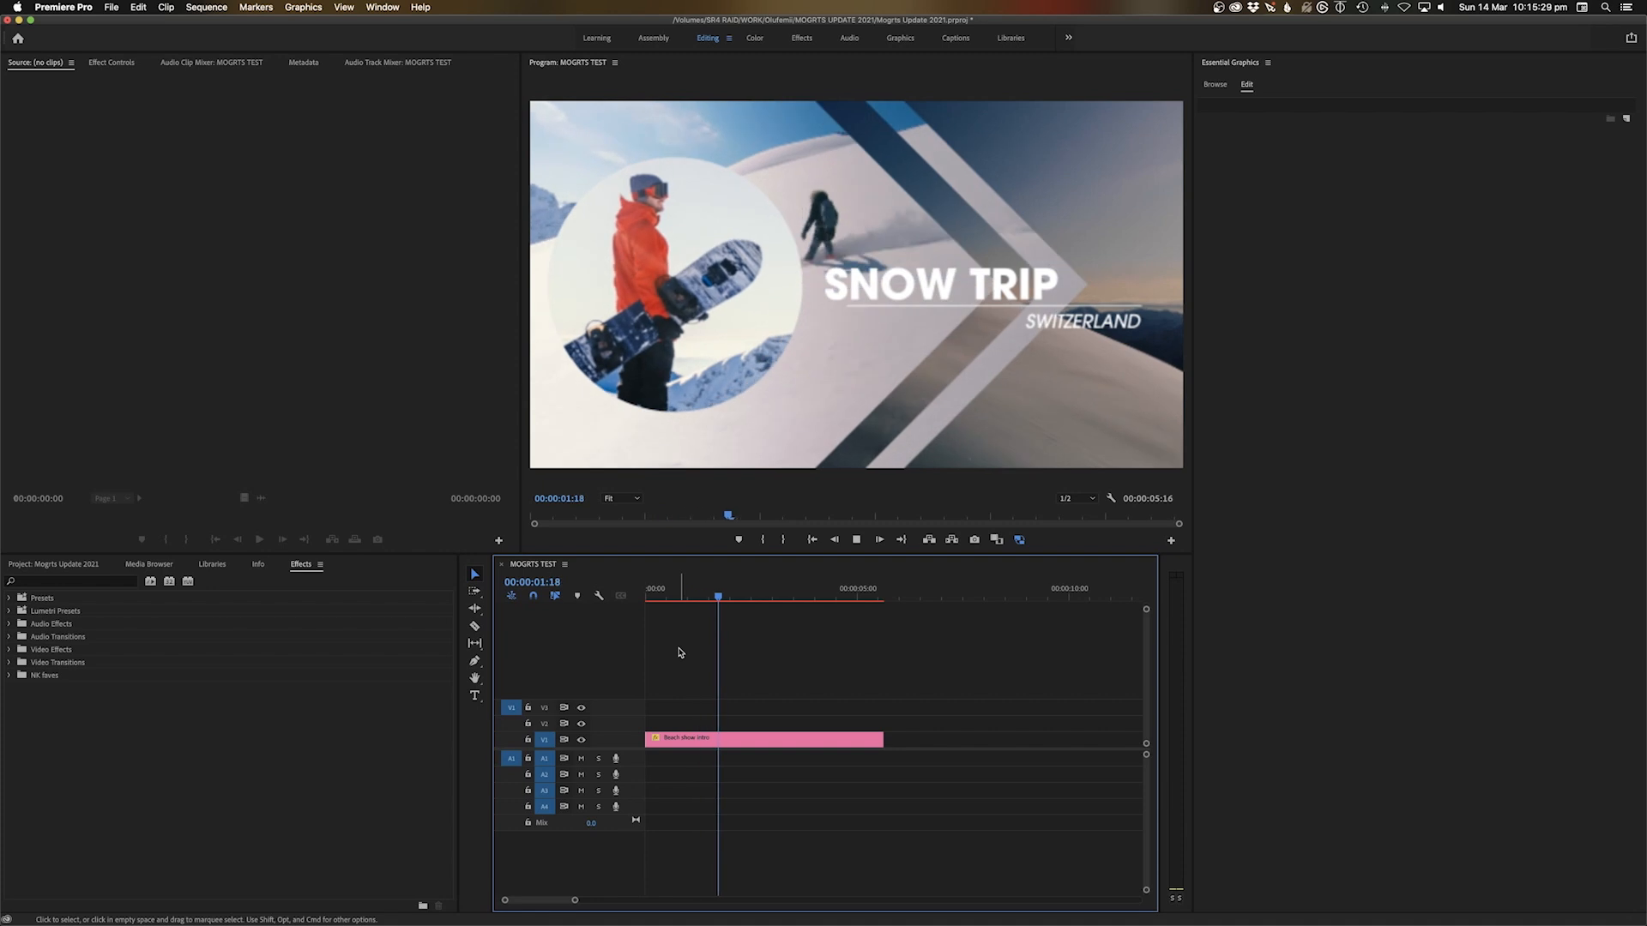
key(space)
key(Home)
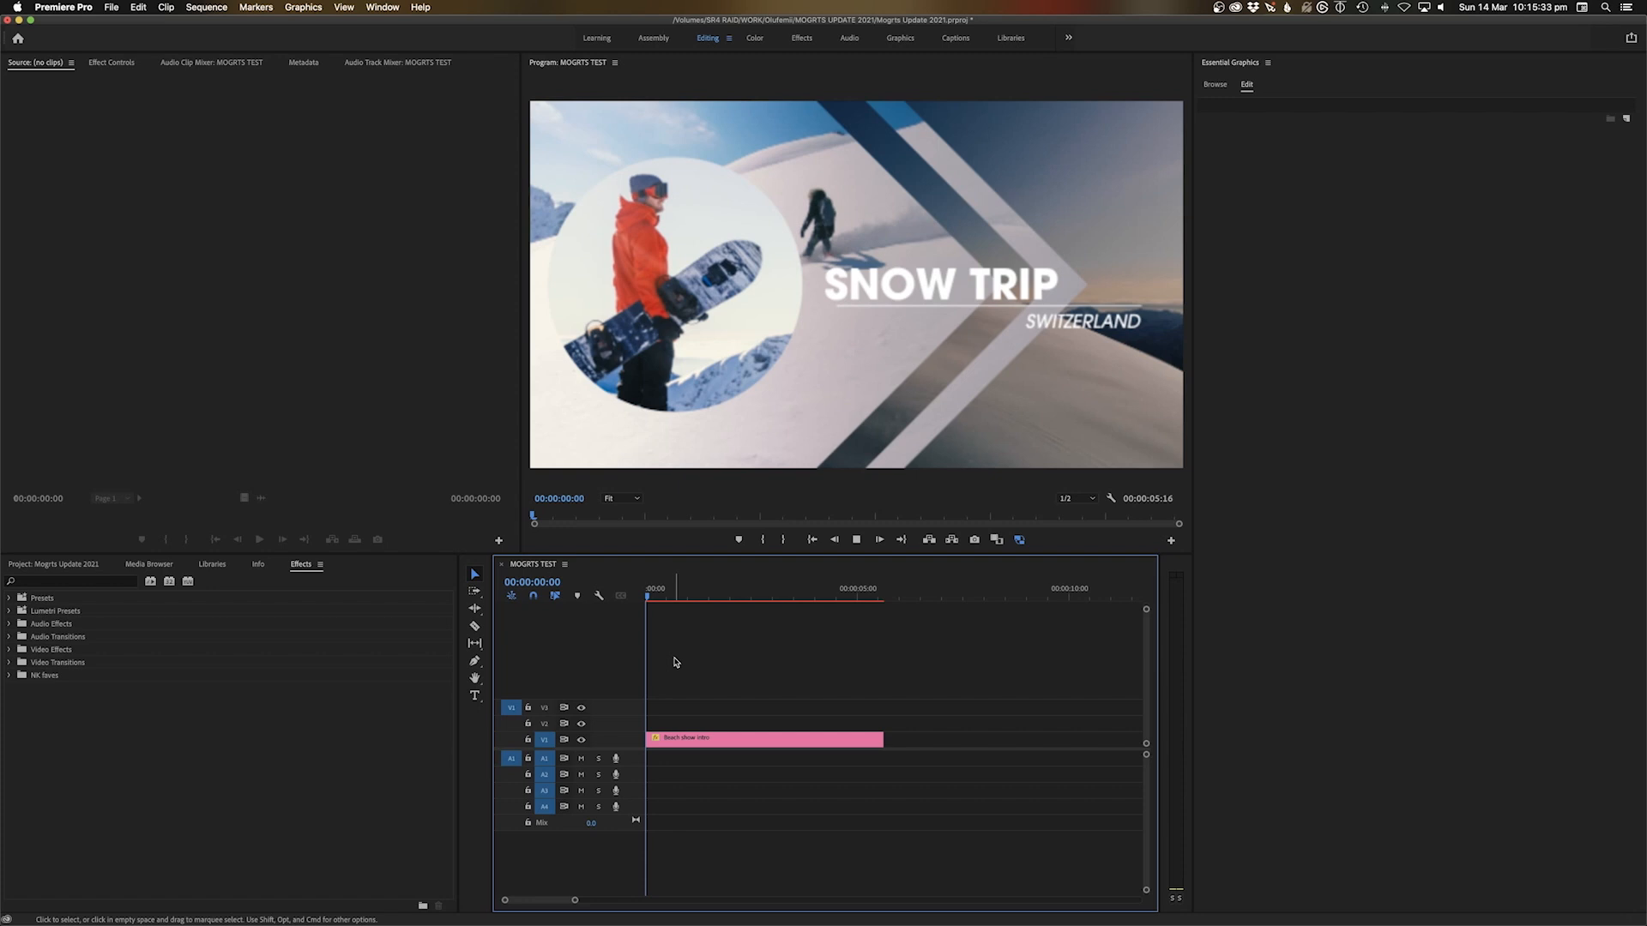
key(space)
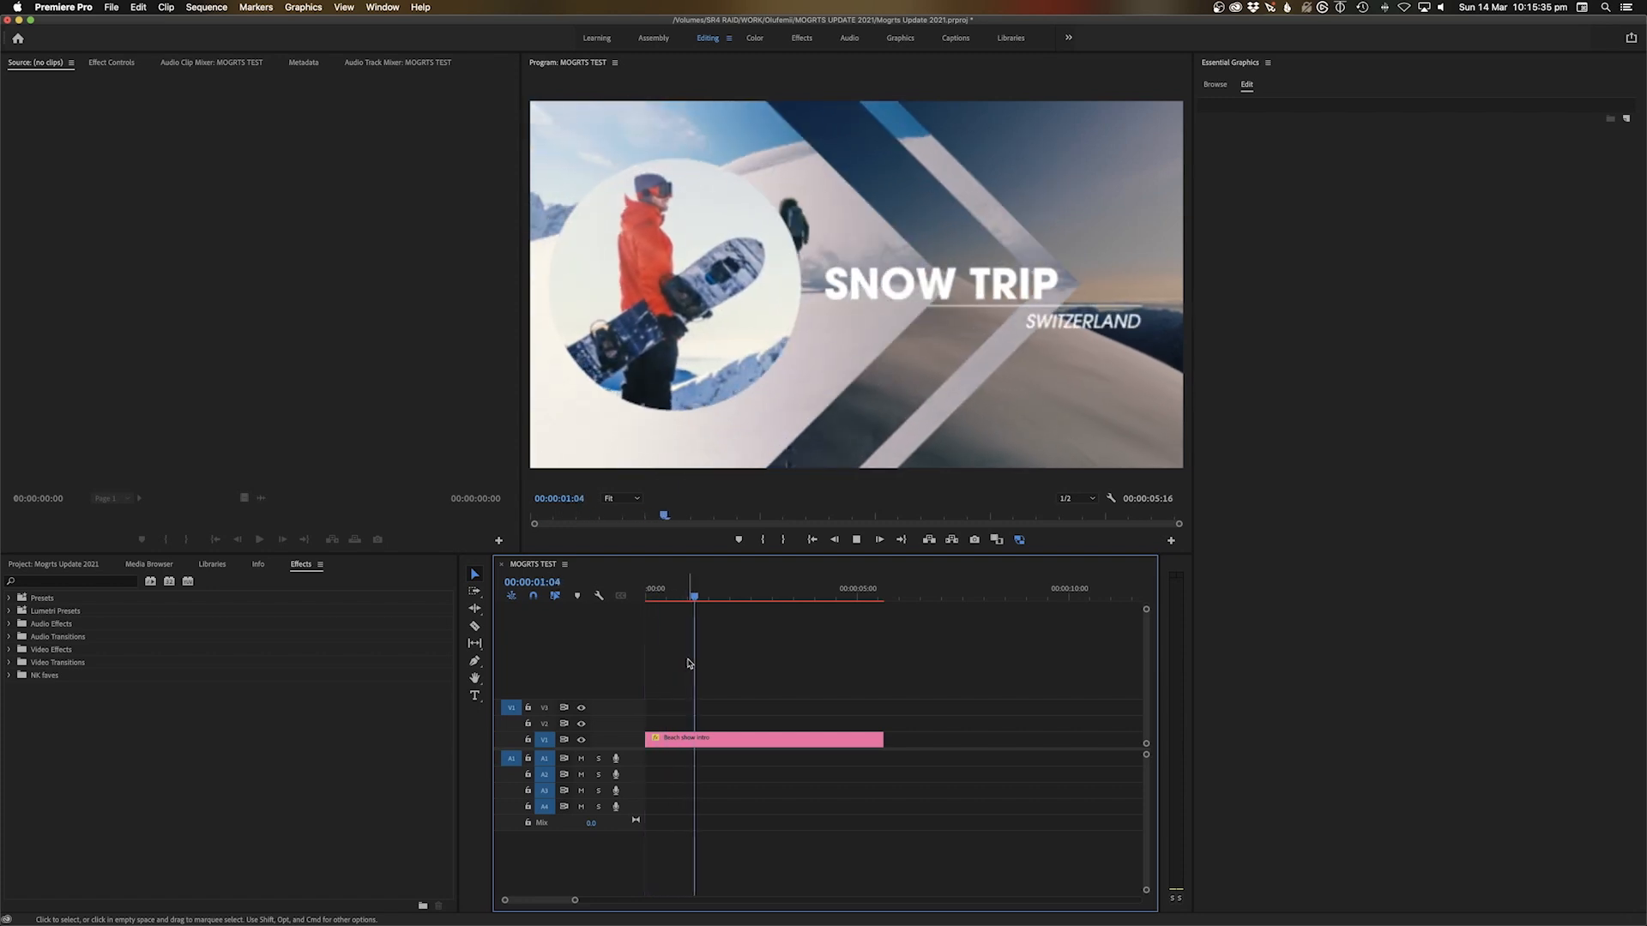
key(space)
Set CLIP 3 Blur to 21 with a light CLIP 2 Blur, then replay from the start
click(748, 739)
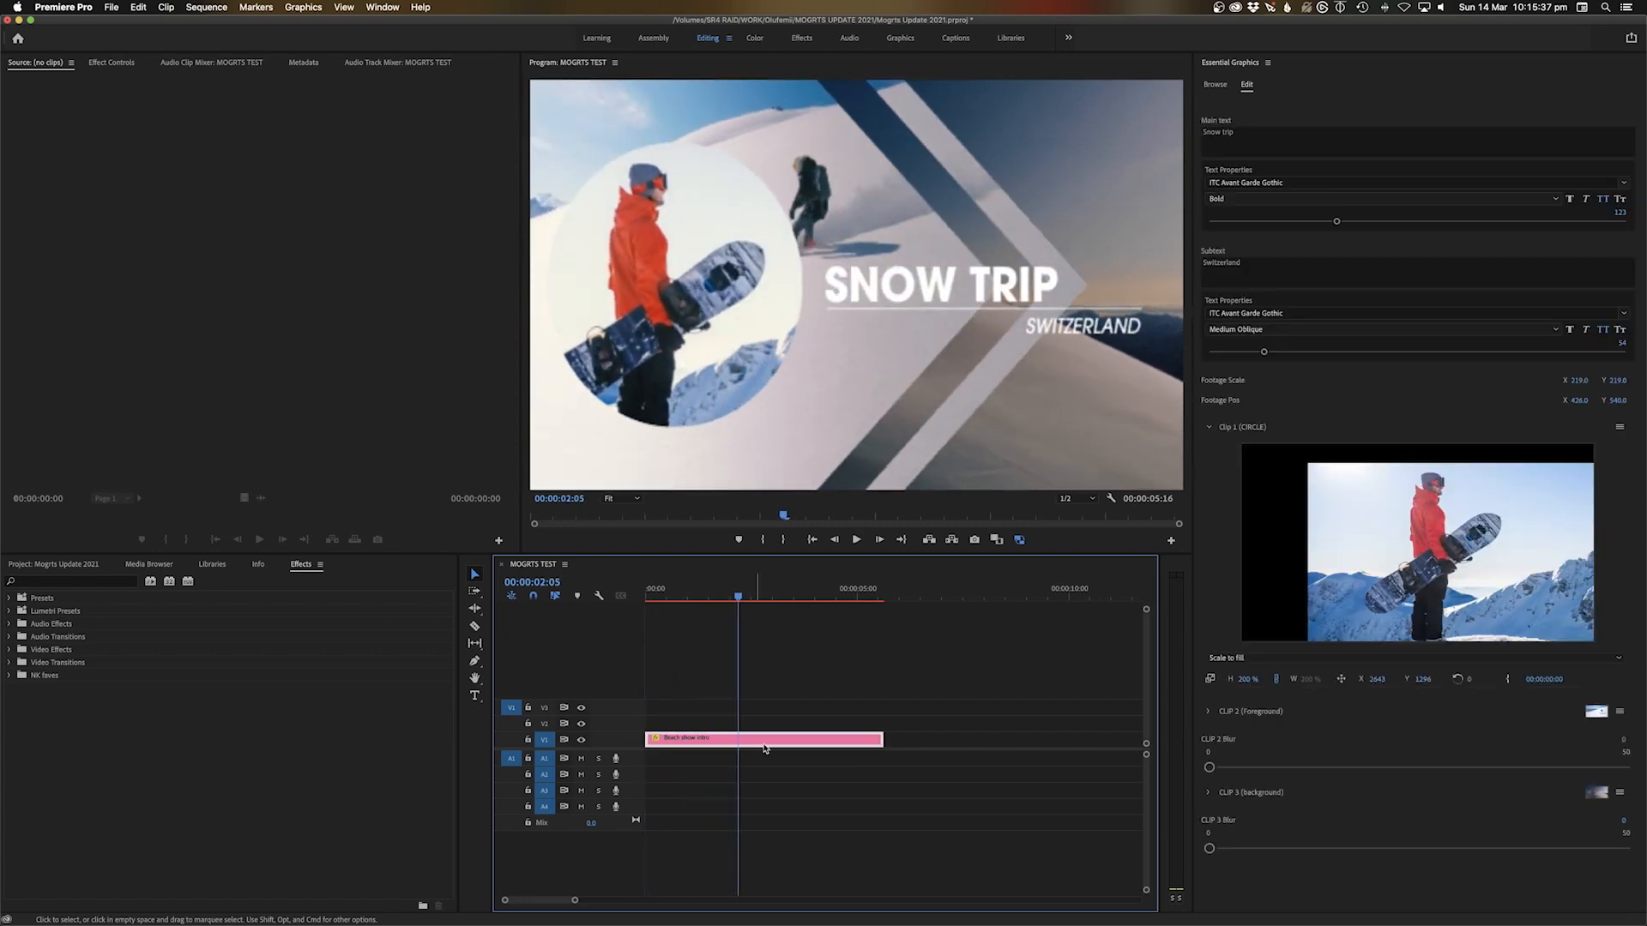
mouse_move(1264, 768)
mouse_down()
mouse_move(1307, 769)
mouse_move(1284, 768)
mouse_up()
drag(1209, 850, 1353, 850)
drag(1282, 767, 1253, 768)
click(717, 660)
key(Home)
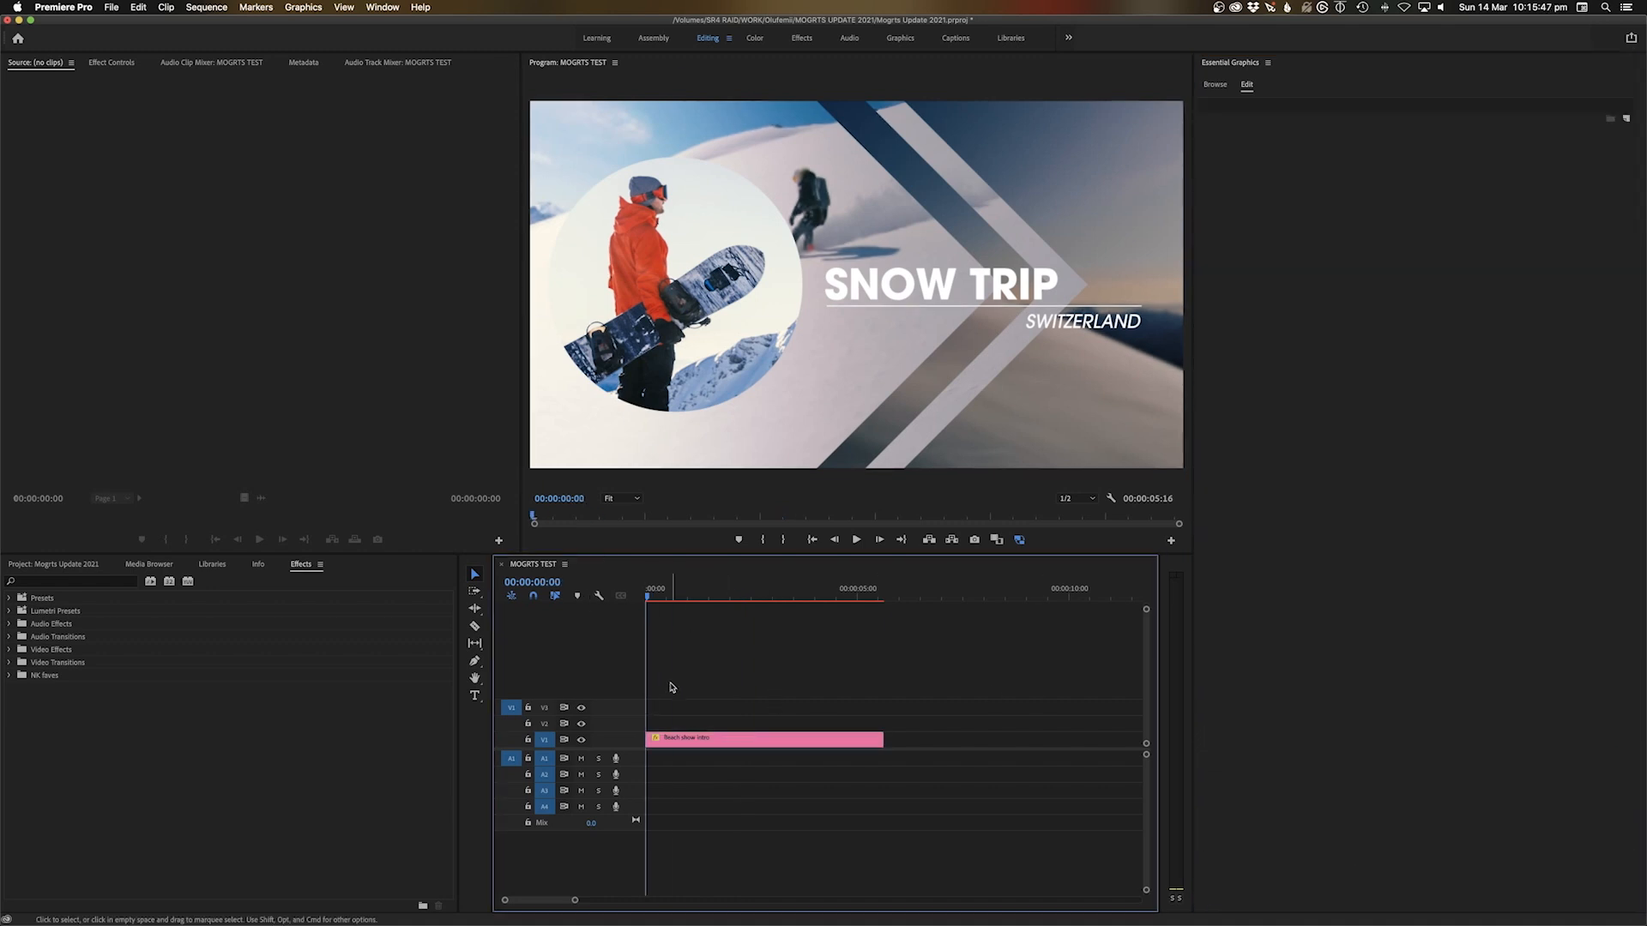
key(space)
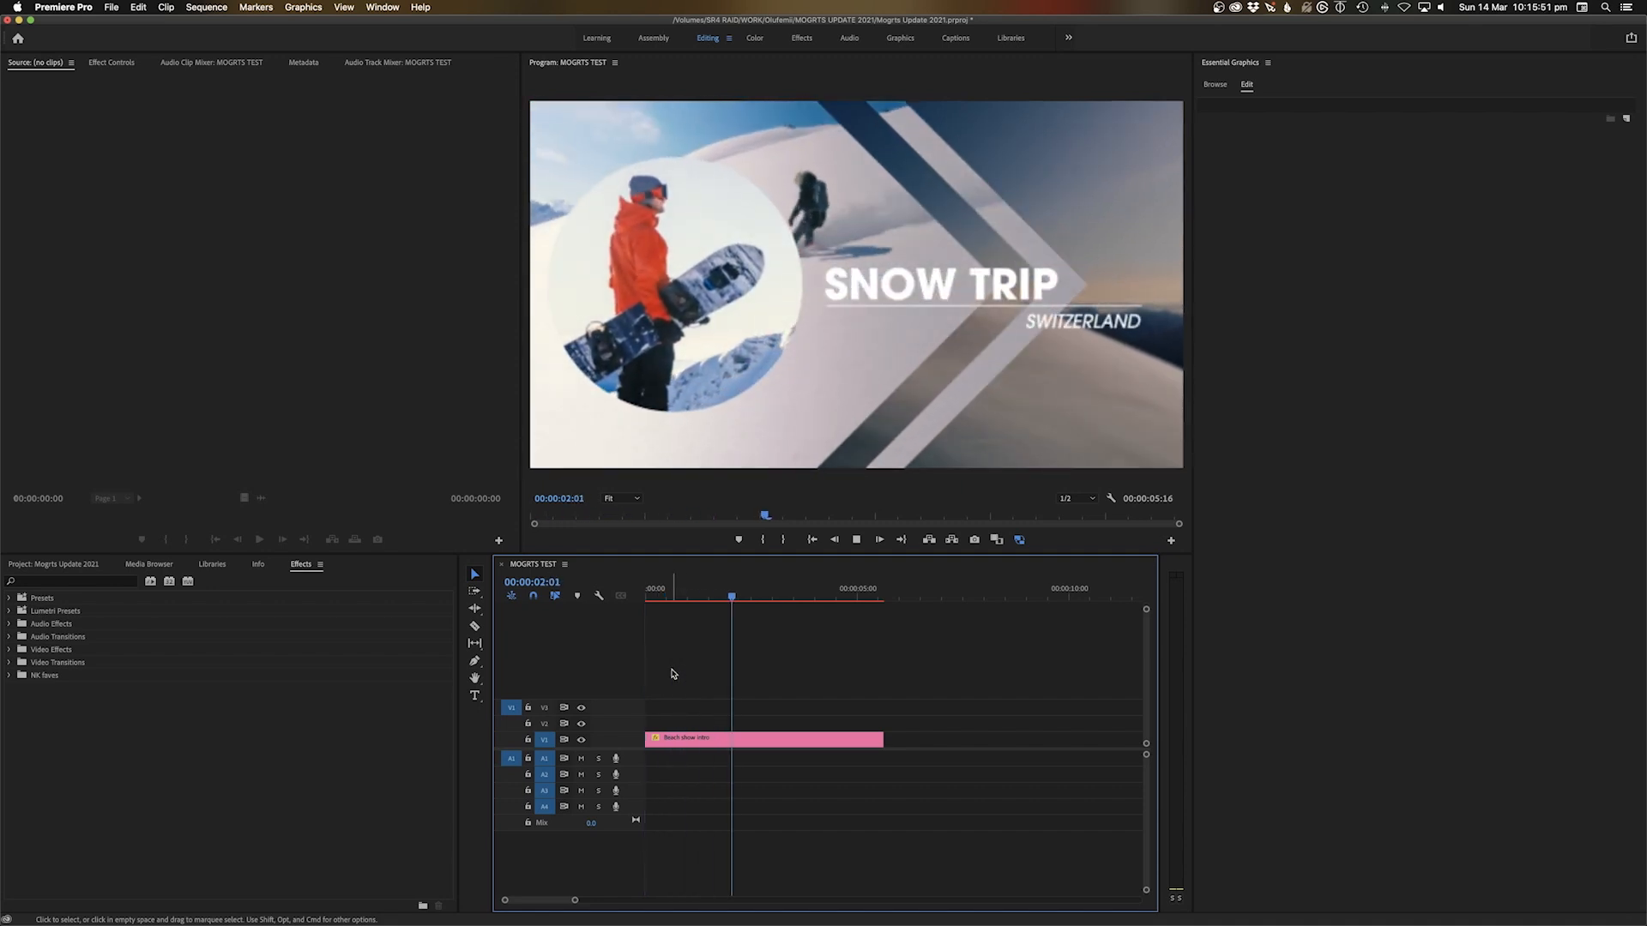
key(space)
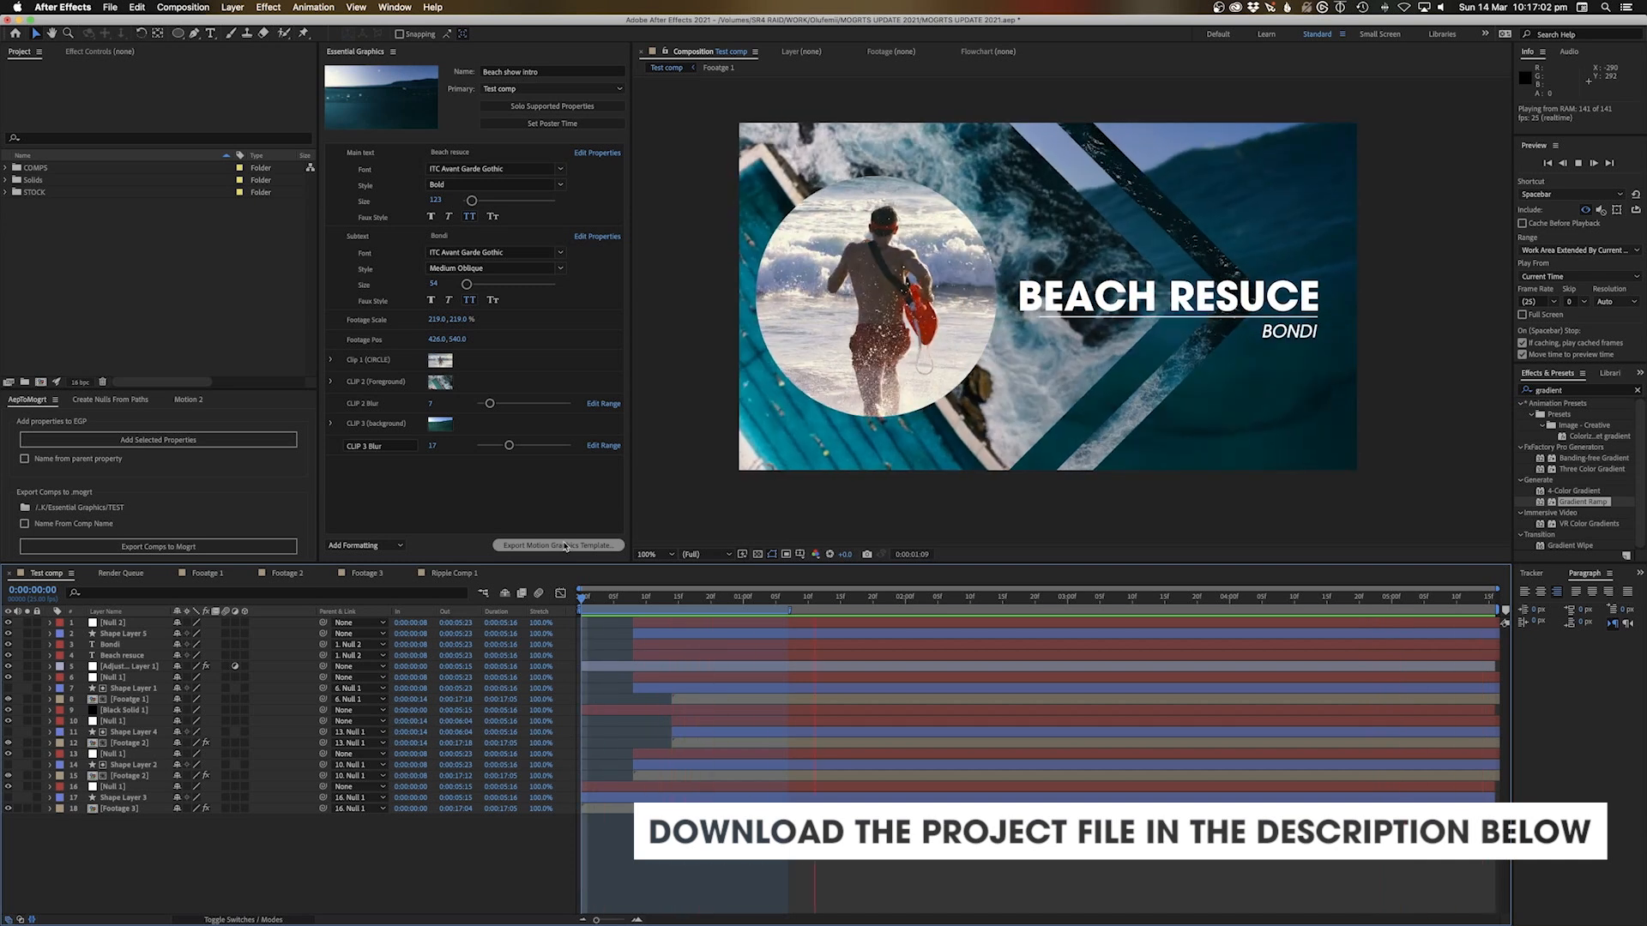
Restart the Test comp preview from its first frame
key(space)
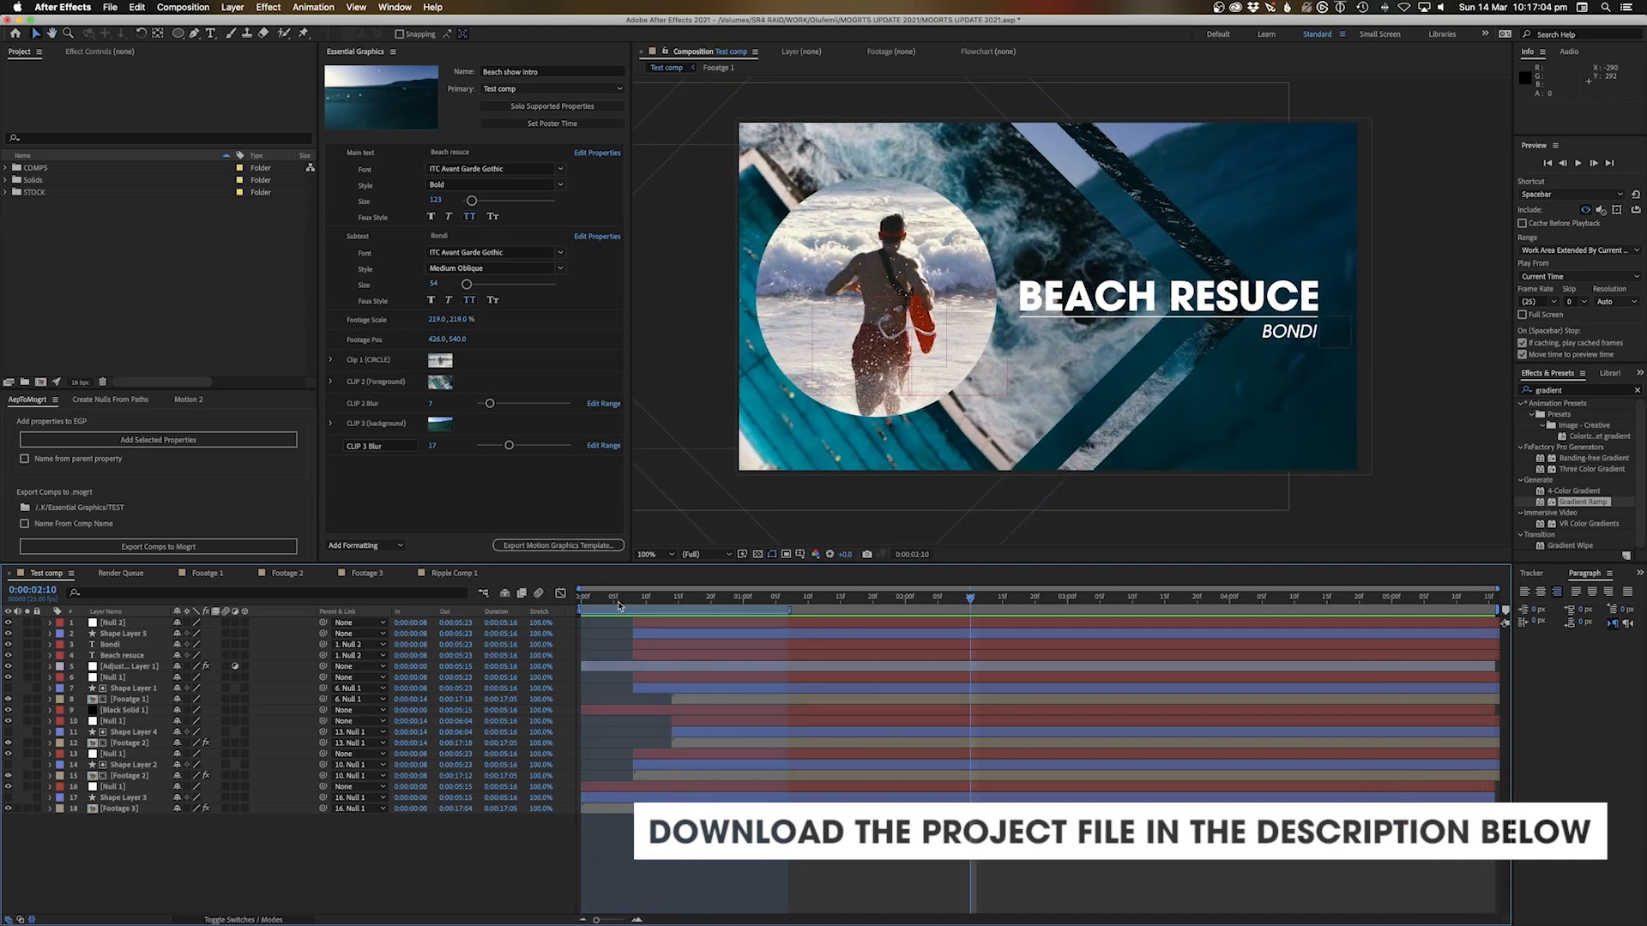
key(Home)
key(space)
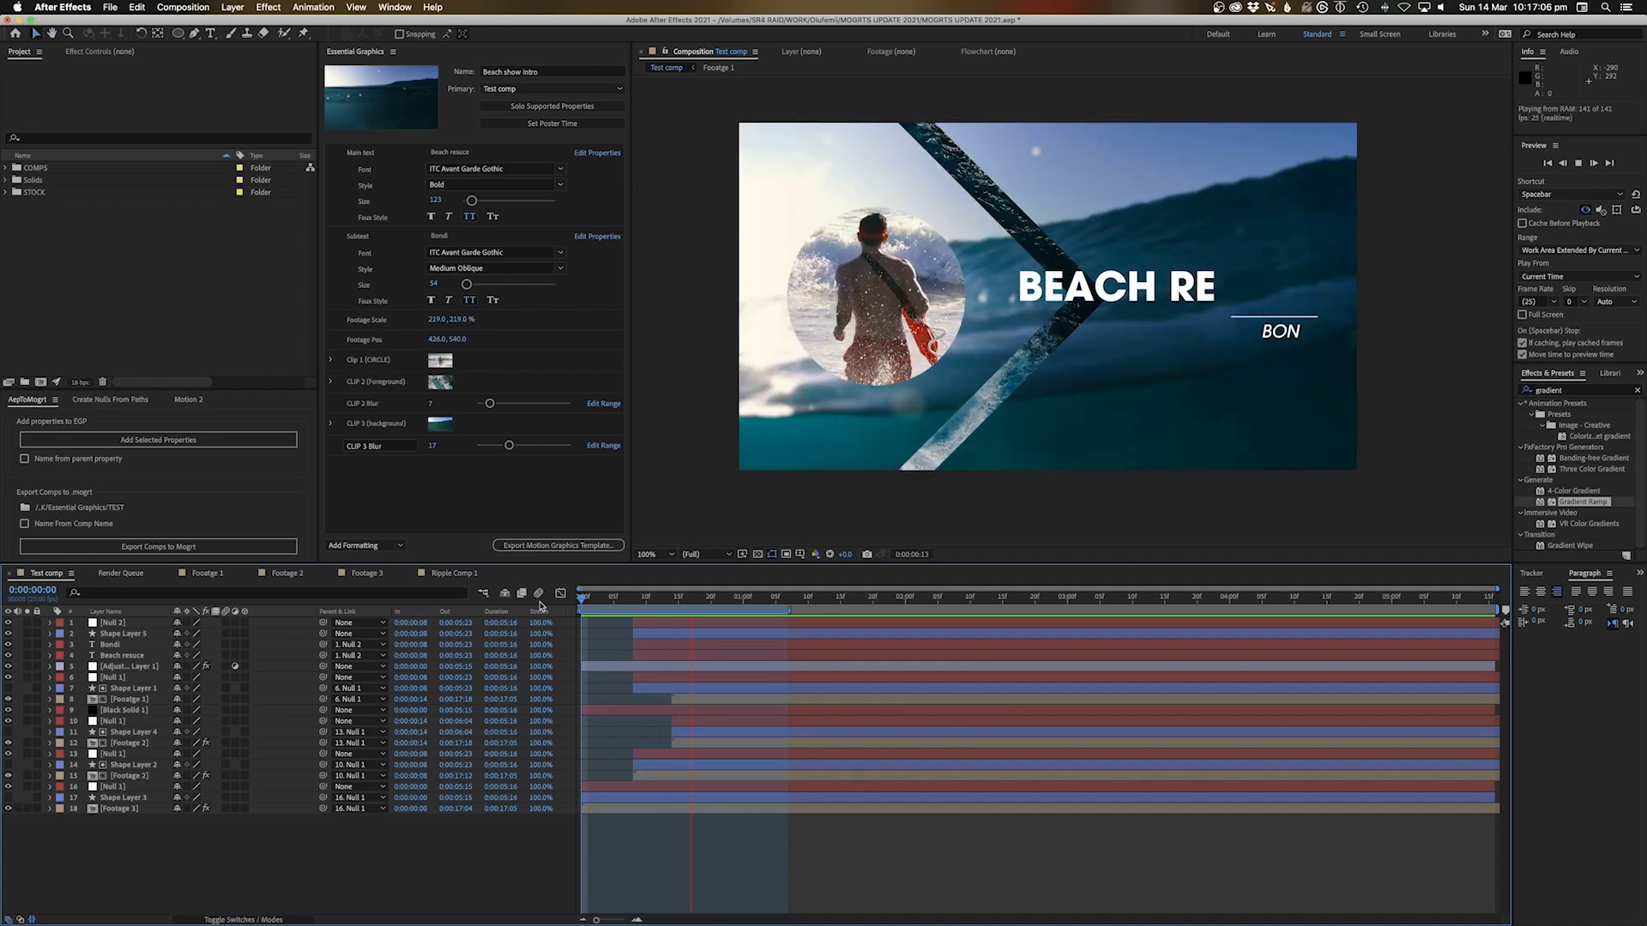
Delete the Main text, Subtext and footage scale/position properties from the Essential Graphics template
key(space)
click(432, 455)
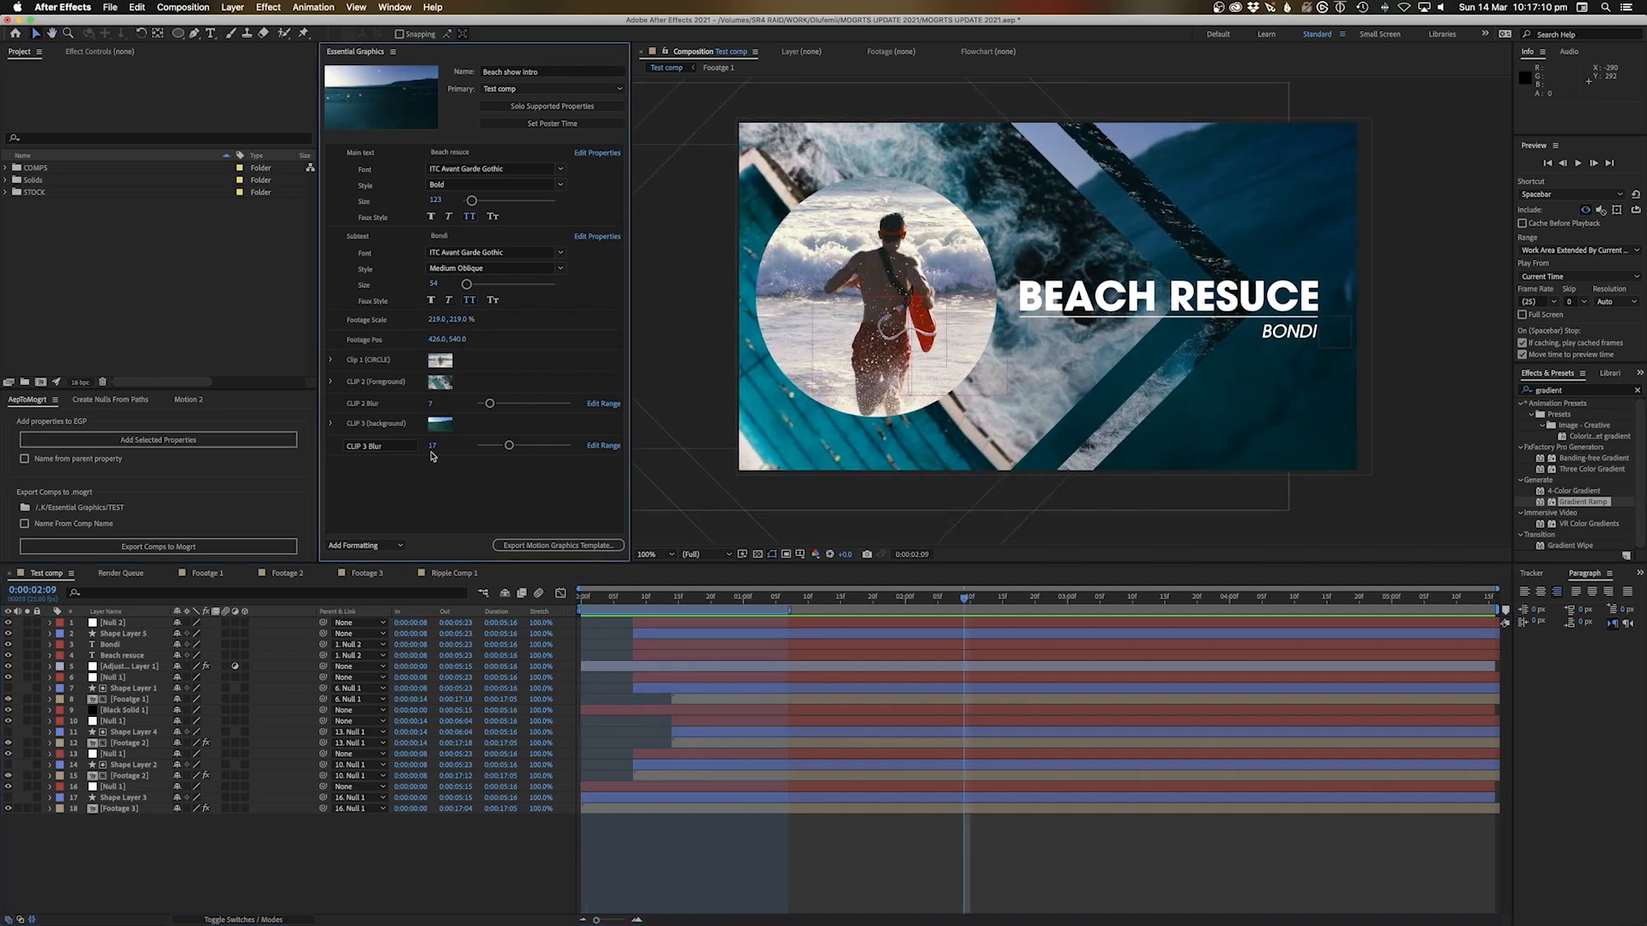
click(344, 162)
click(334, 452)
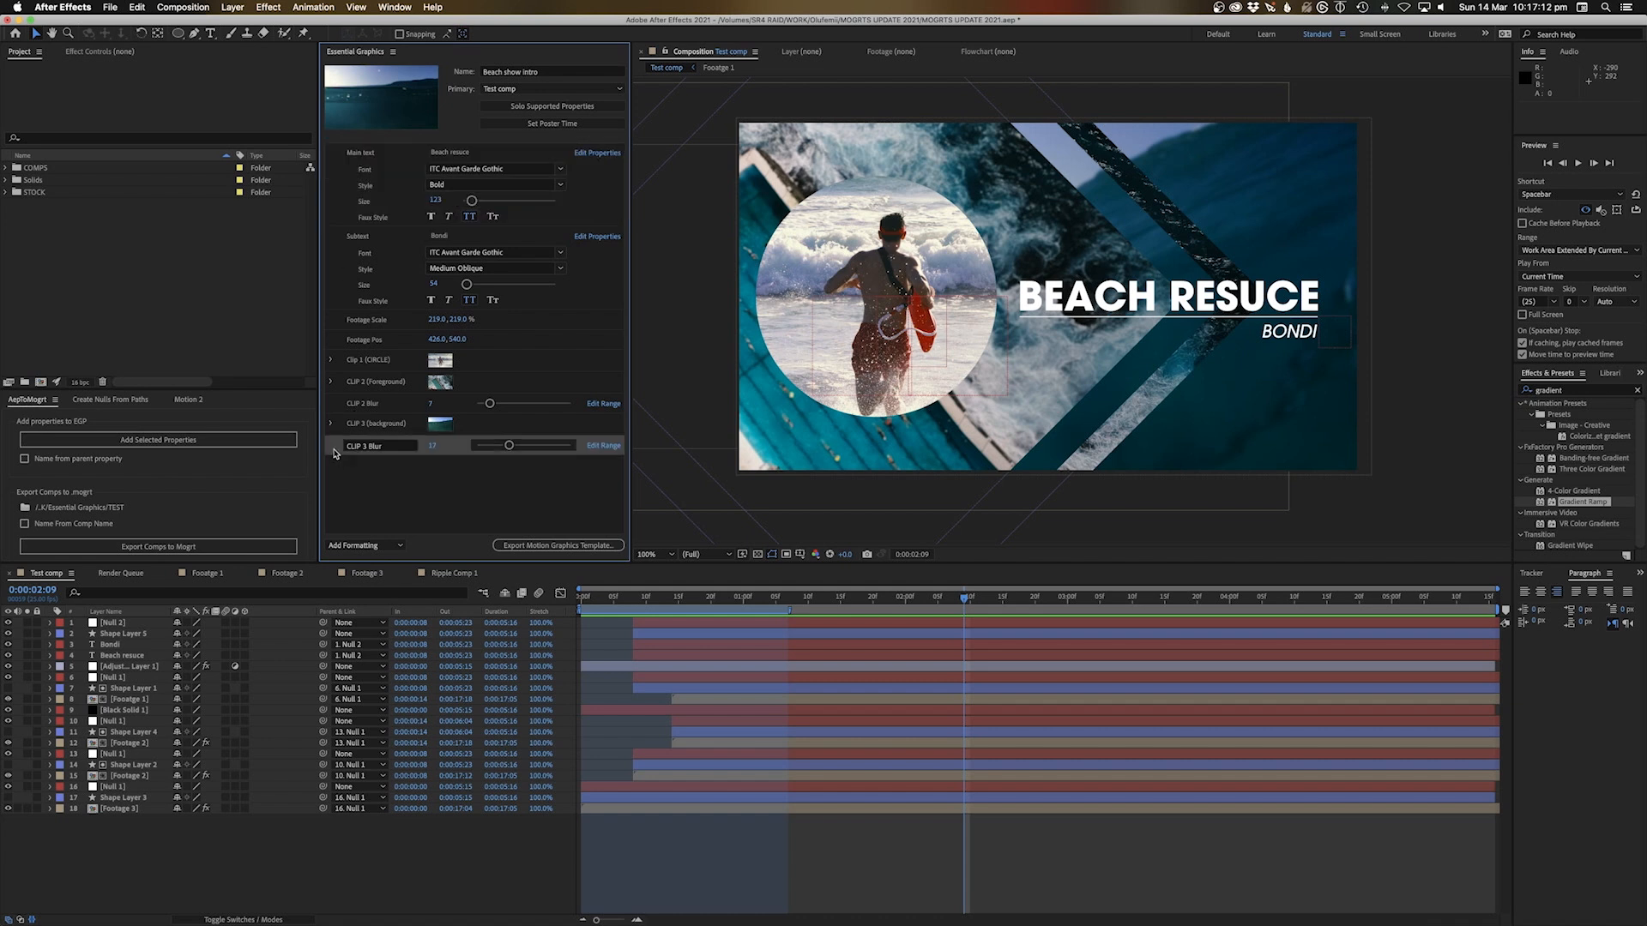
click(335, 158)
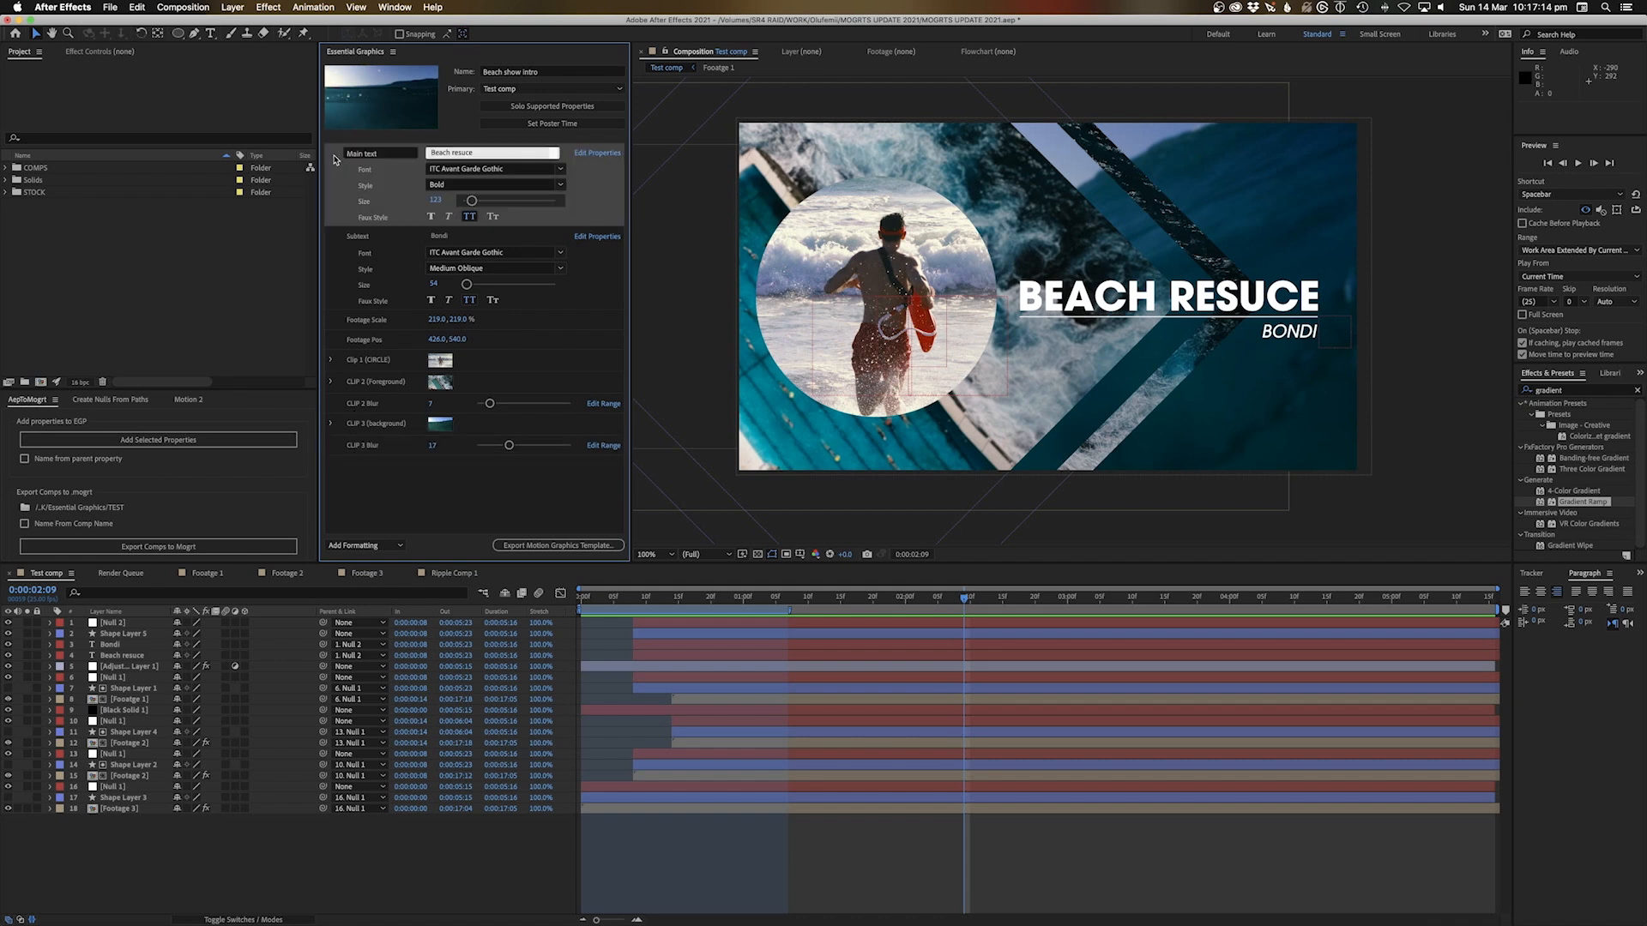
key(Delete)
click(331, 156)
key(Delete)
click(335, 169)
key(Delete)
Delete the Clip 1 (CIRCLE), CLIP 2, CLIP 2 Blur, CLIP 3 Blur and CLIP 3 properties
click(537, 158)
key(Delete)
click(537, 159)
key(Delete)
click(583, 163)
key(Delete)
click(556, 177)
key(Delete)
click(553, 161)
key(Delete)
Replay the Test comp preview from the start
key(Home)
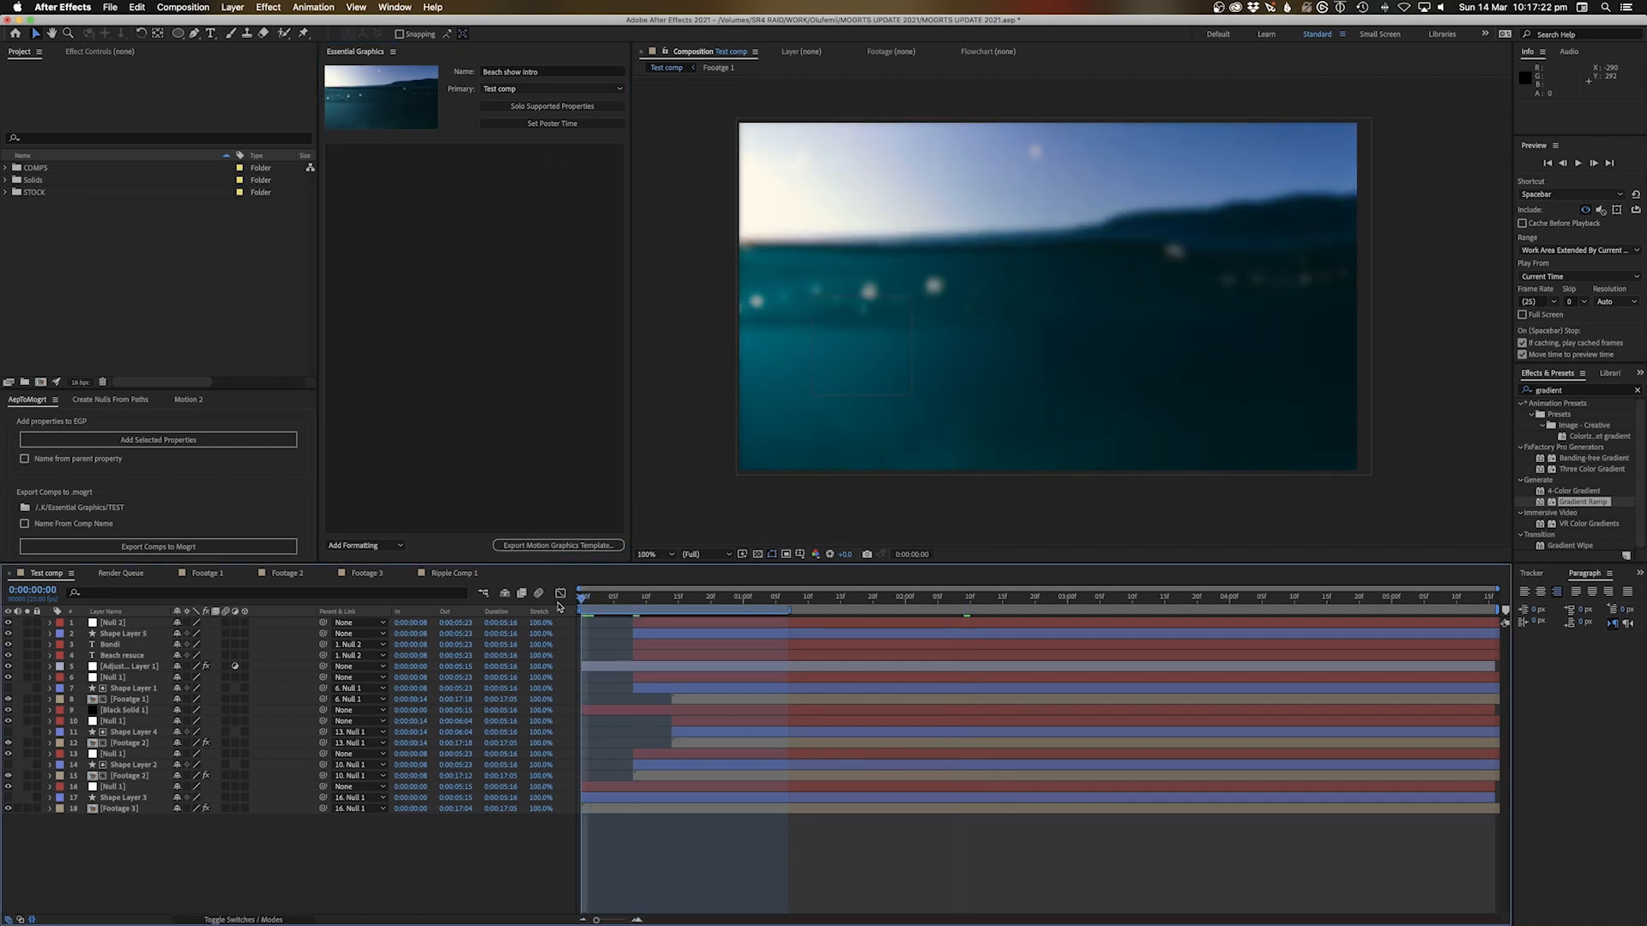
key(space)
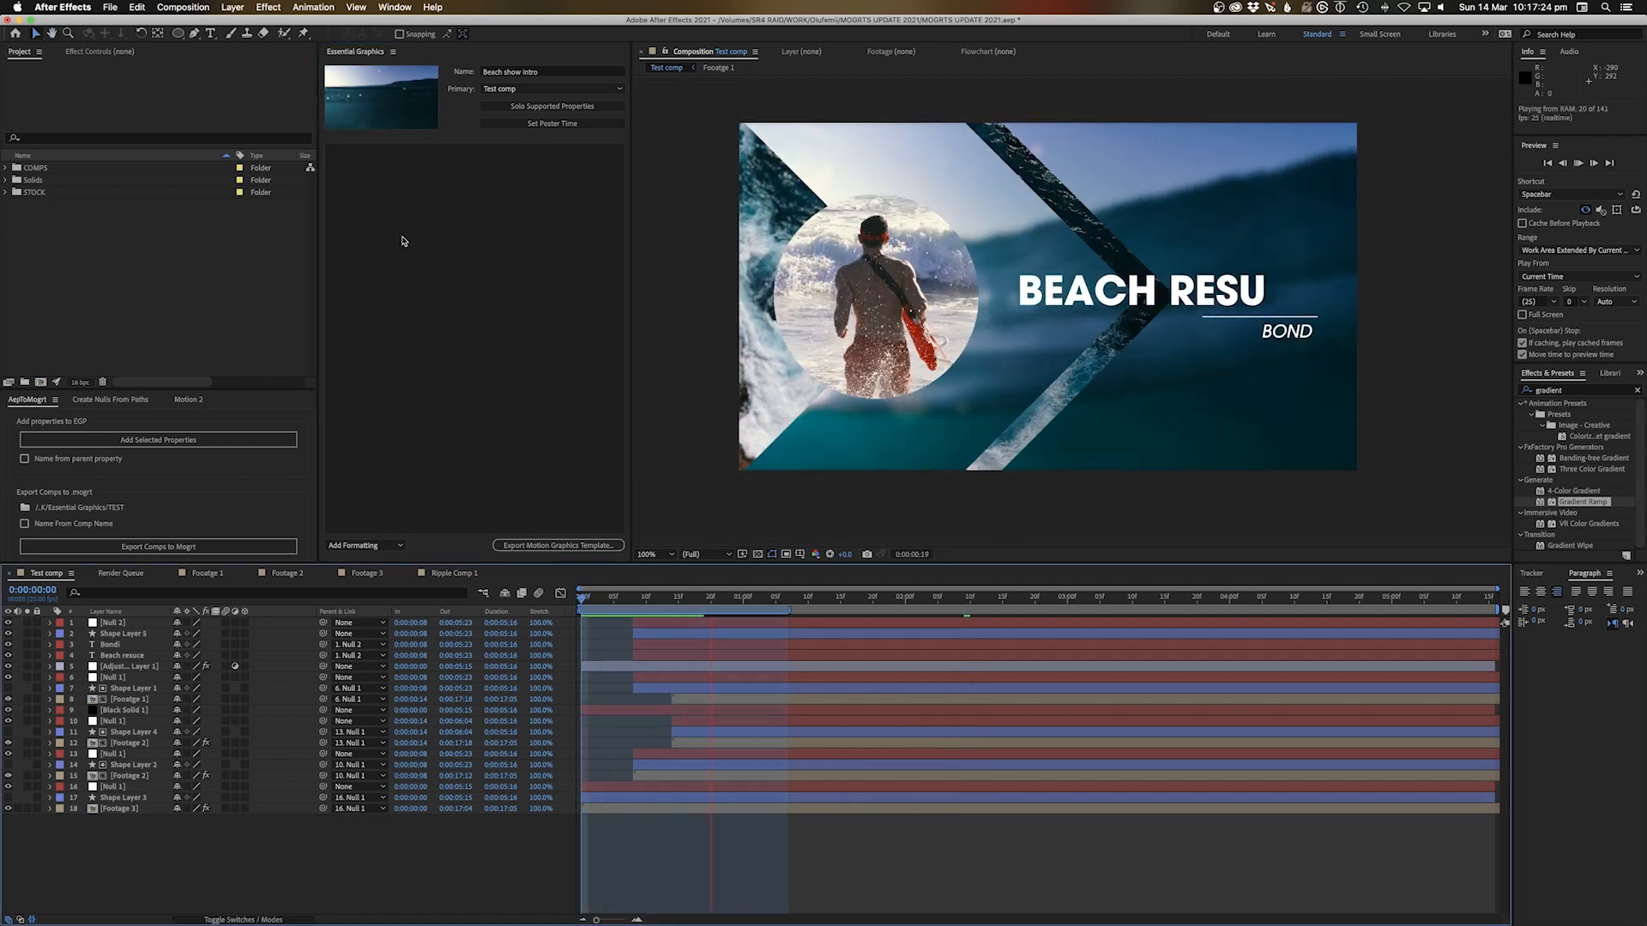
click(394, 7)
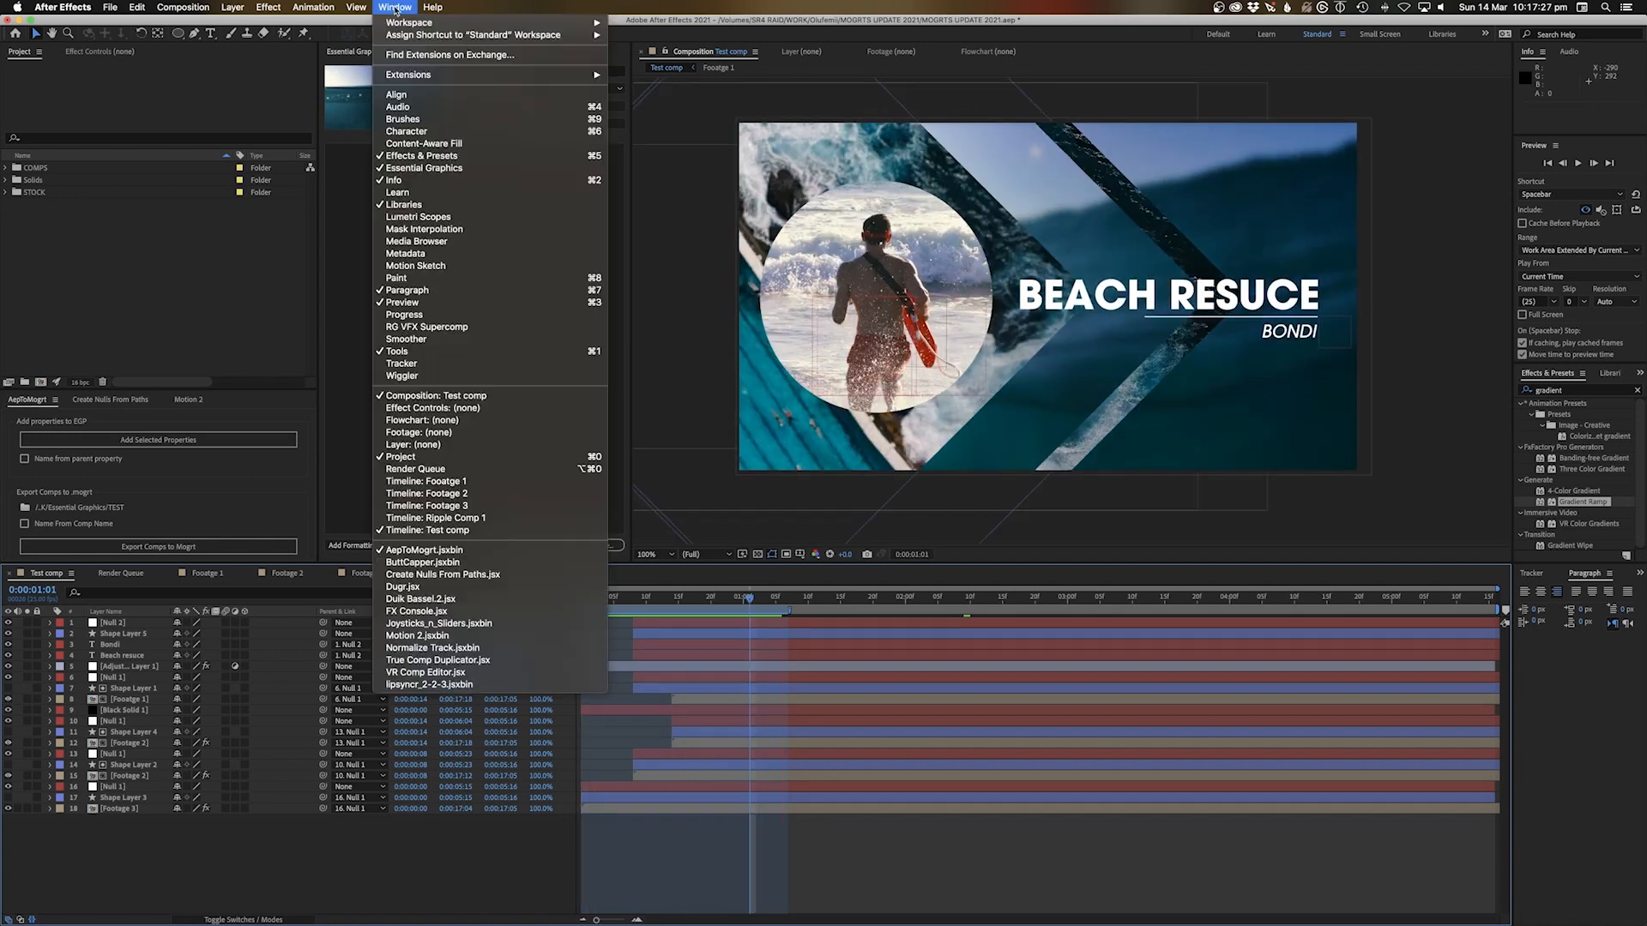
Show the Essential Graphics panel and preview the Test comp once from its start
click(409, 169)
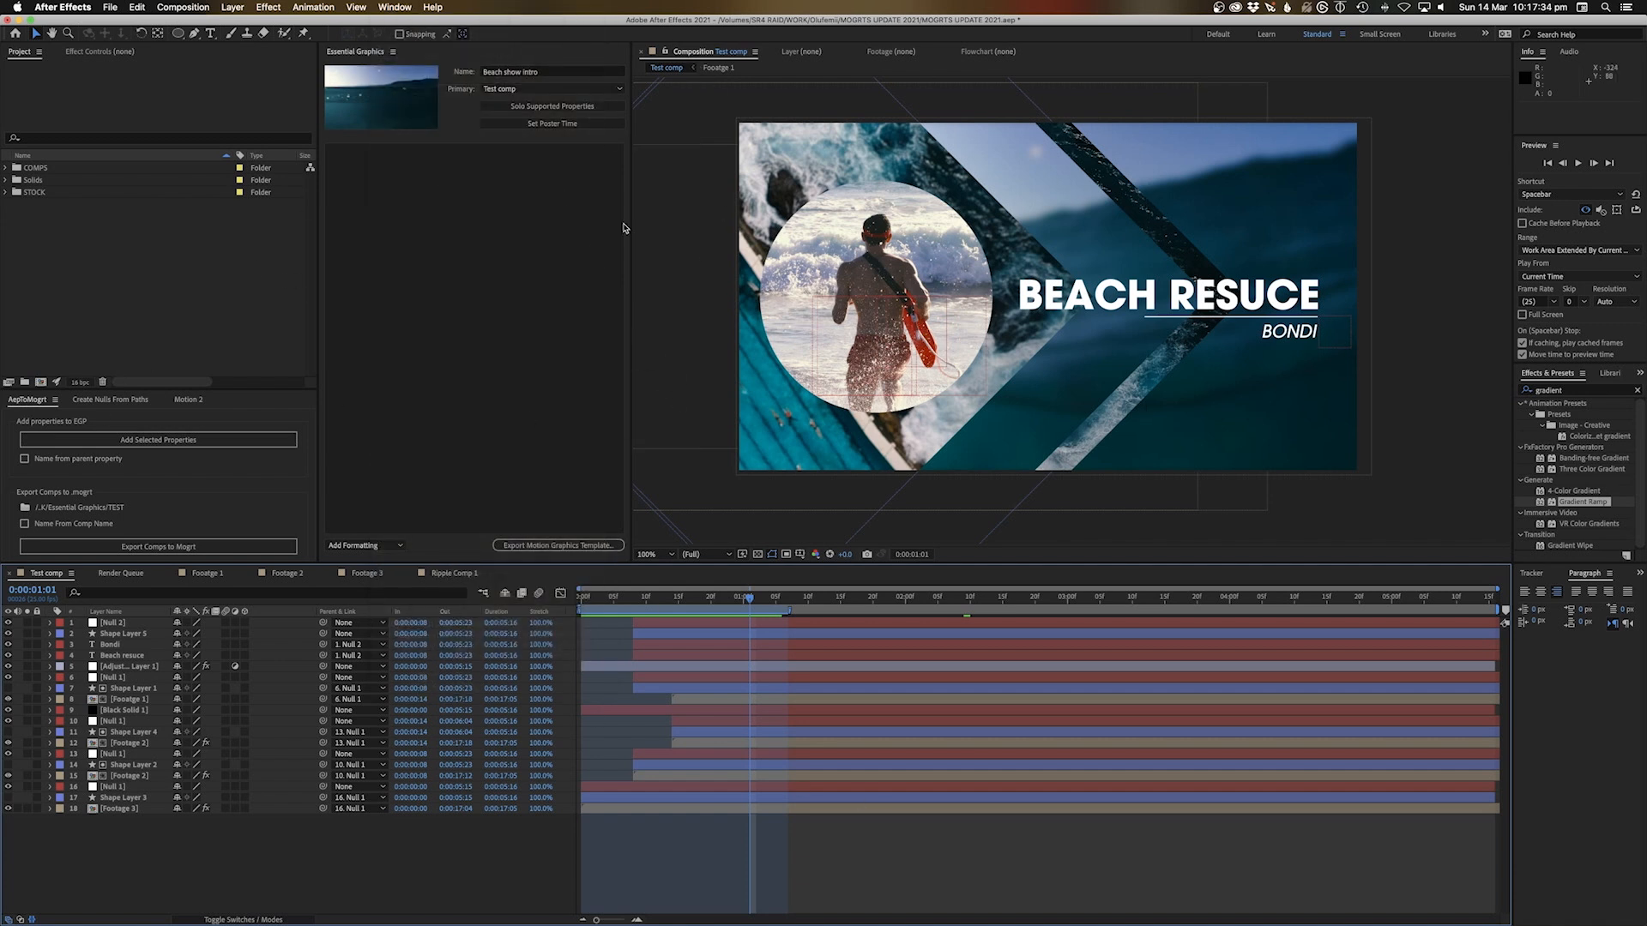
key(Home)
key(space)
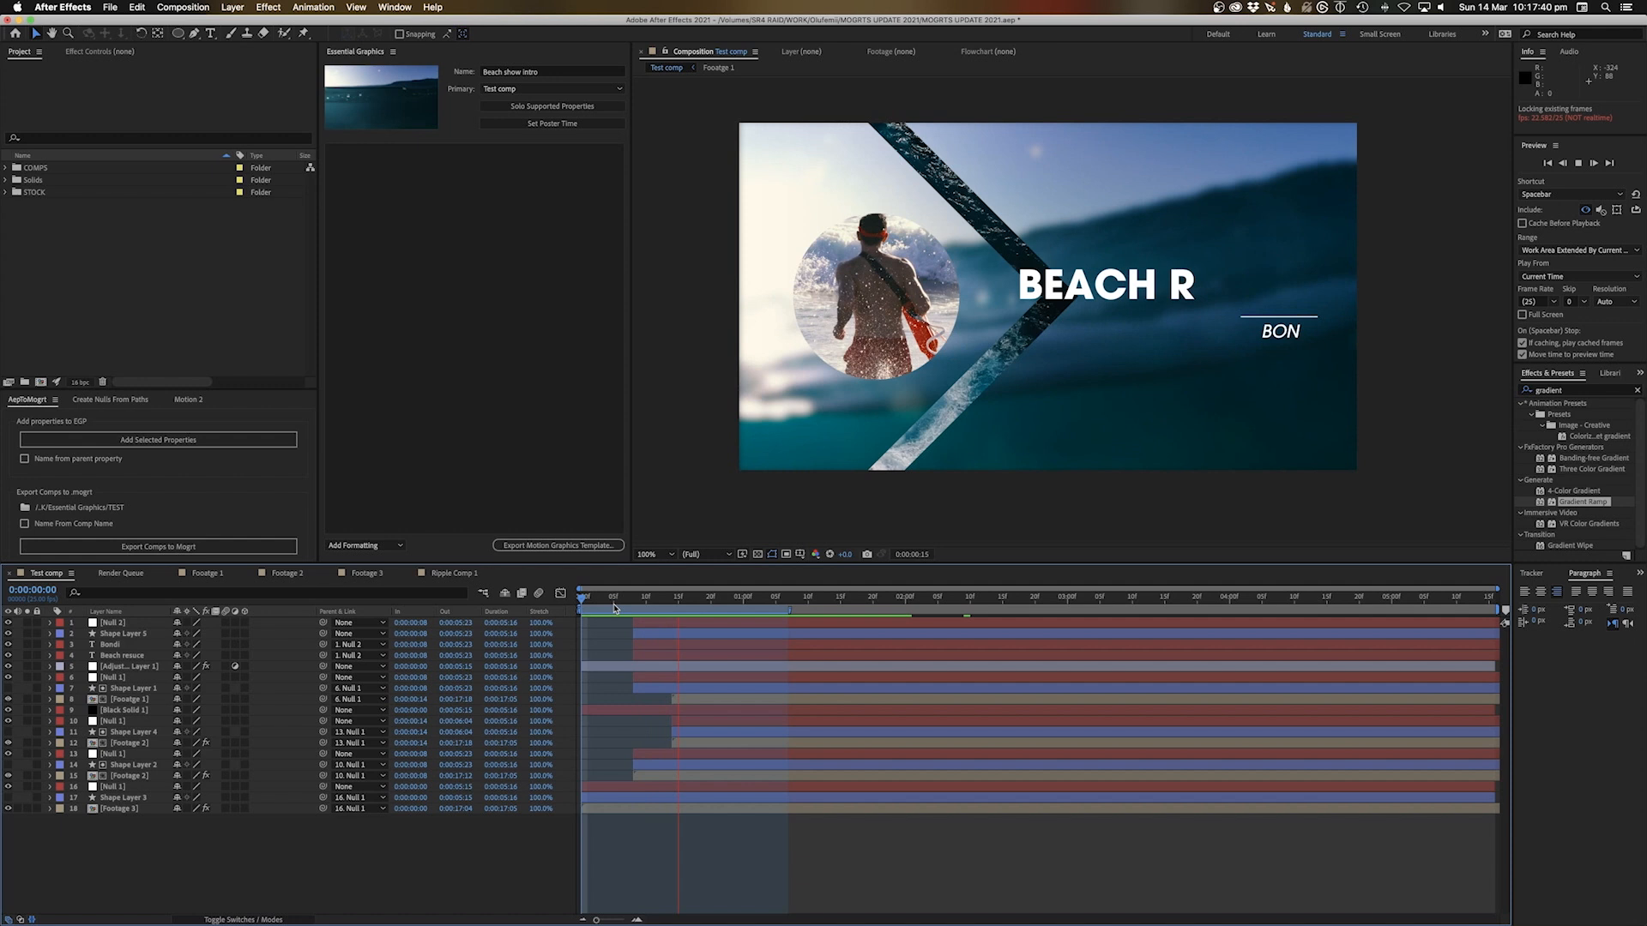
key(space)
key(Home)
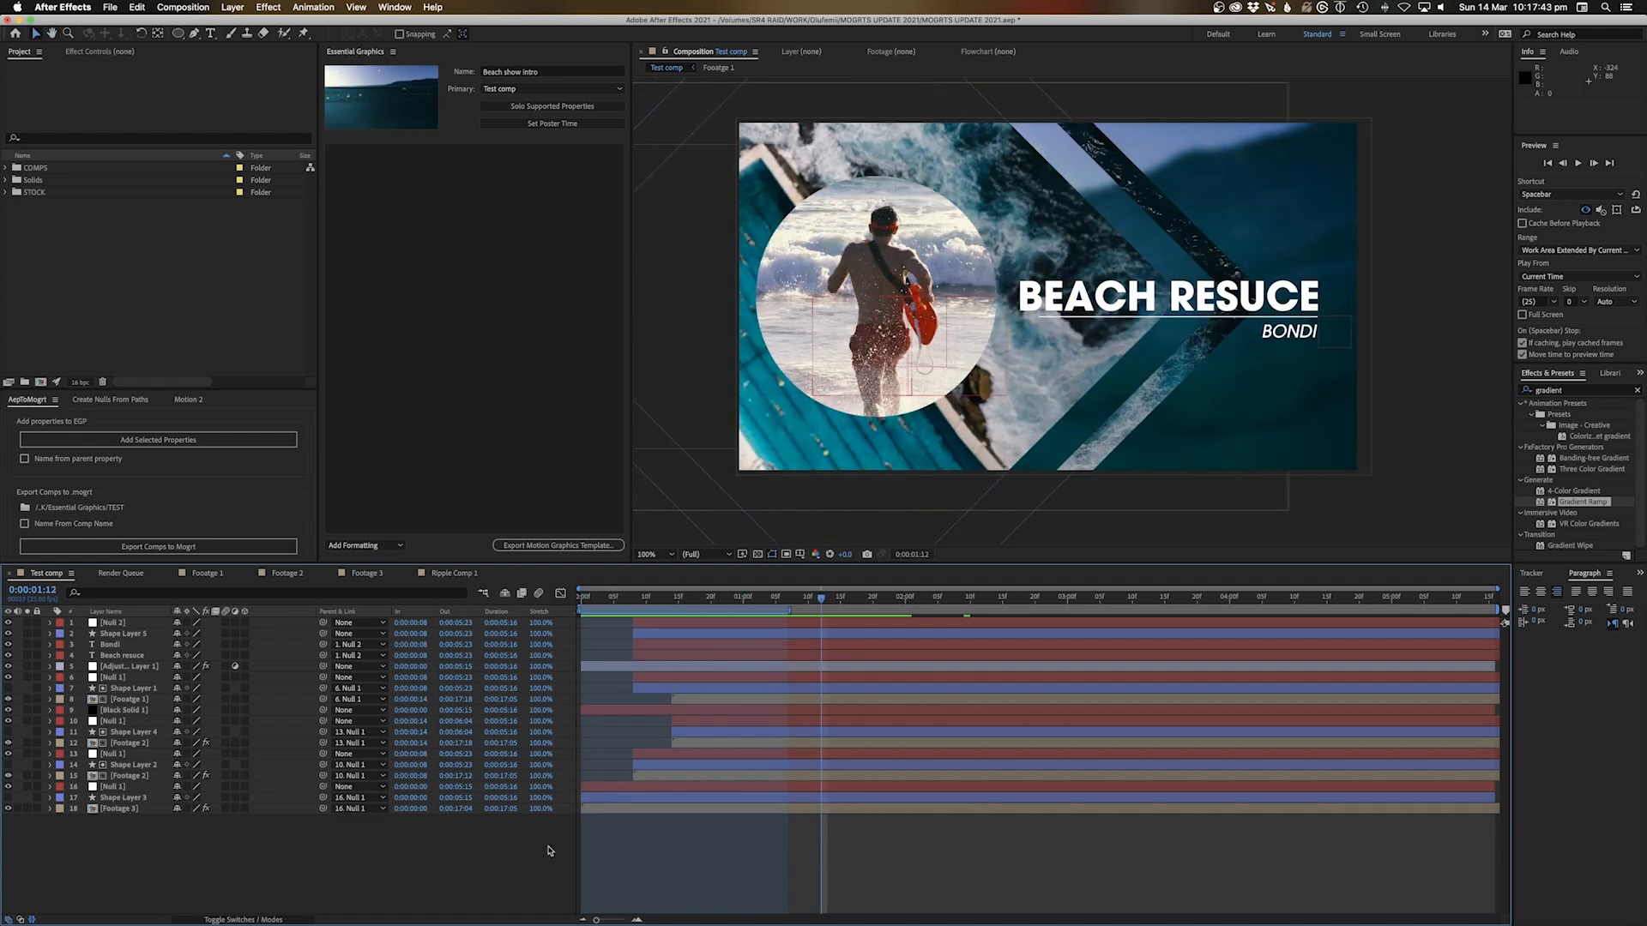
Rename the Bondi layer to 'Sub text'
click(49, 656)
click(49, 656)
click(120, 656)
click(120, 635)
click(120, 655)
click(118, 645)
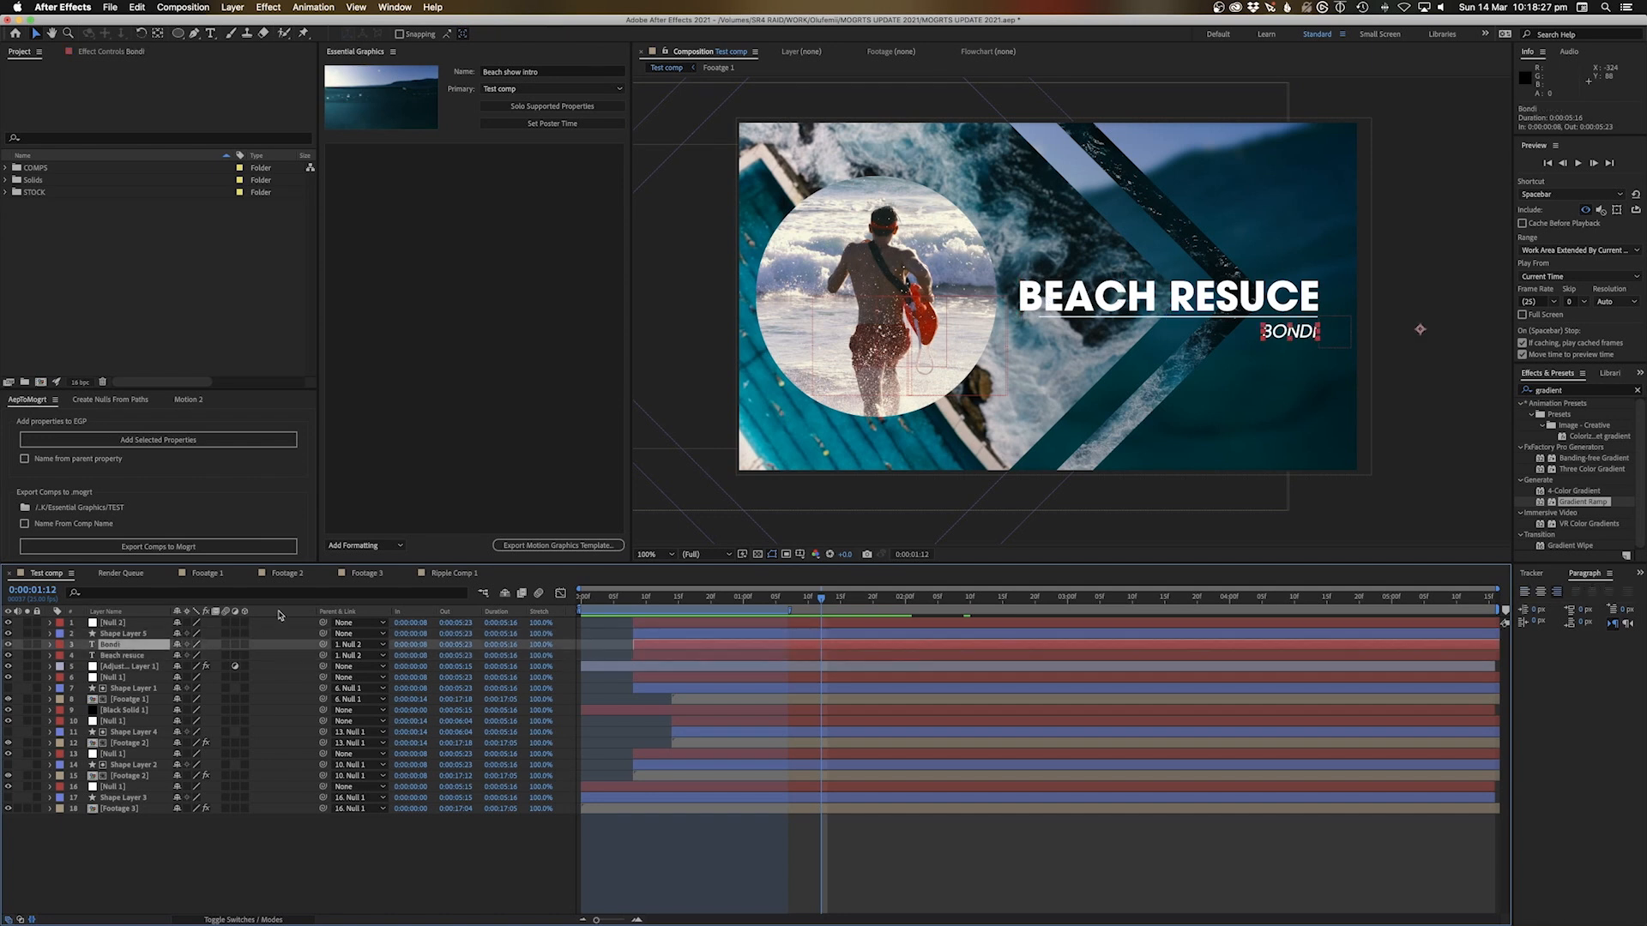
key(Return)
text(Sub text)
key(Return)
Rename the Beach resuce layer to 'Main text' and expand its properties
click(121, 655)
key(Return)
text(Mai)
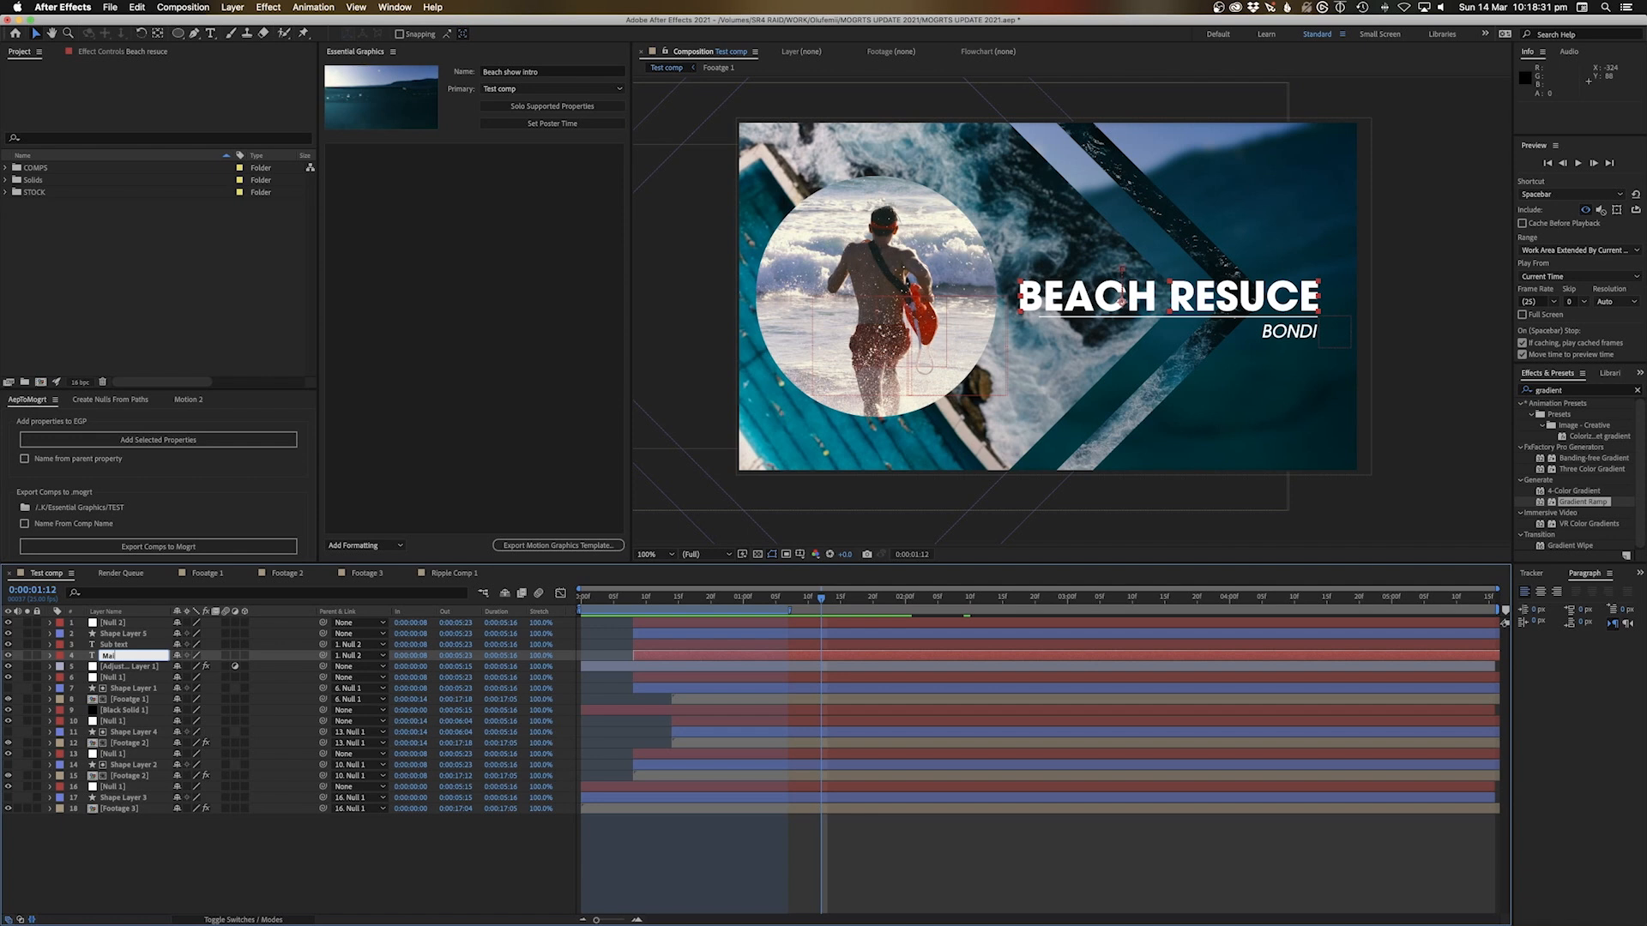
key(Return)
click(50, 655)
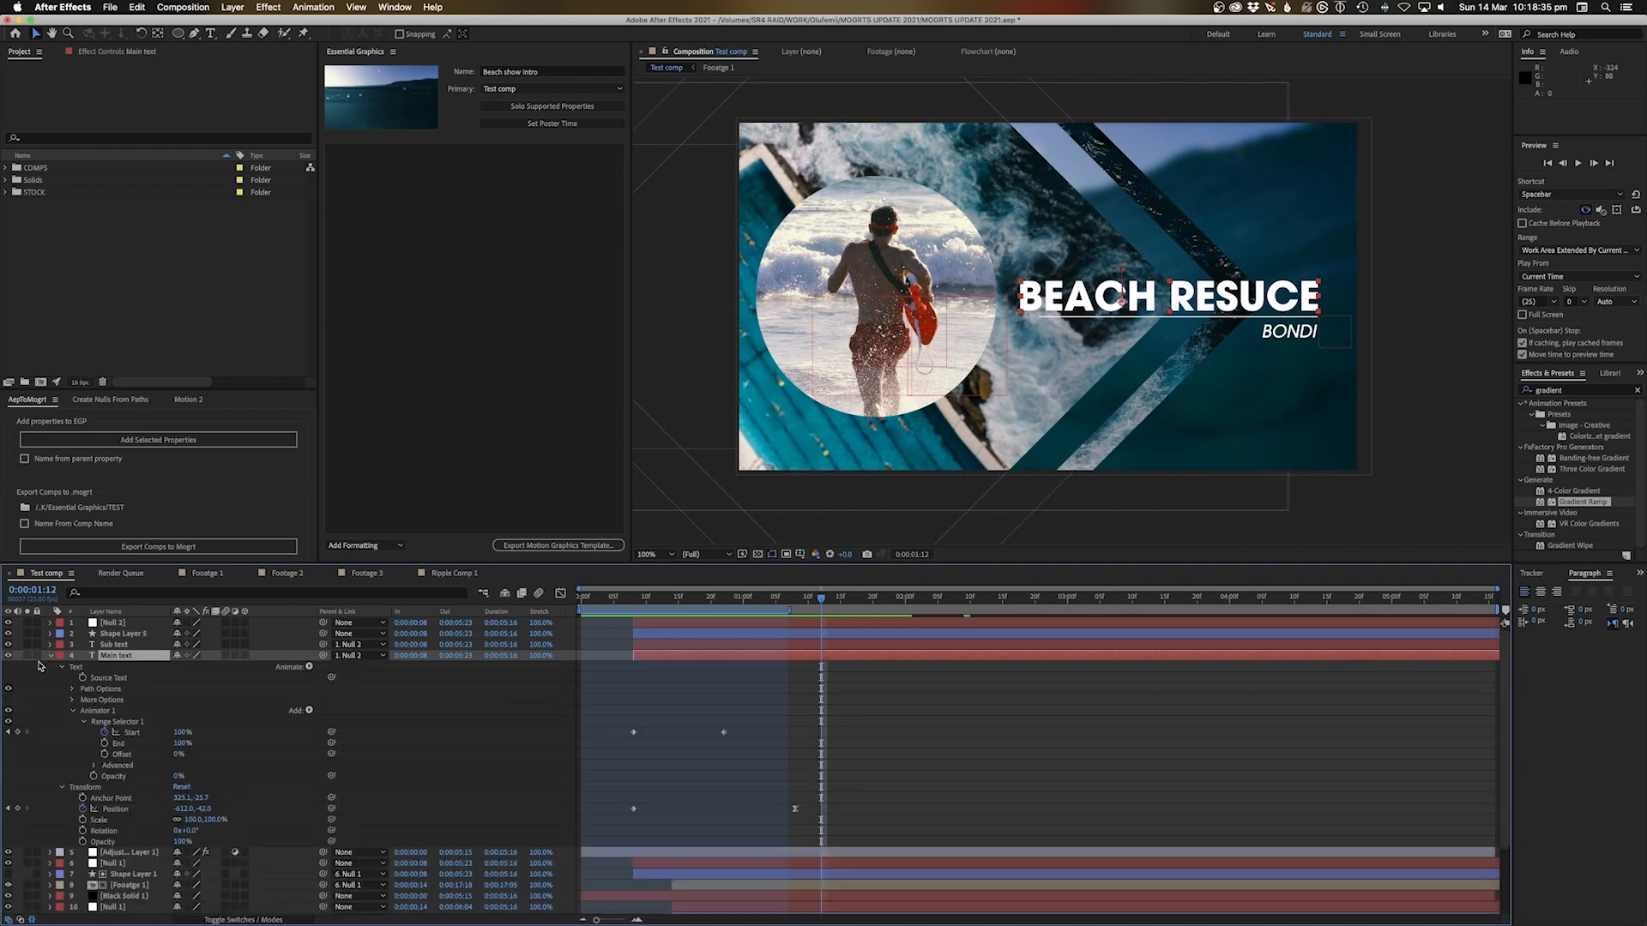
Add Main text's Source Text as 'Main text', exposing font, faux Bold style and size 123 controls
click(110, 679)
drag(103, 679, 374, 175)
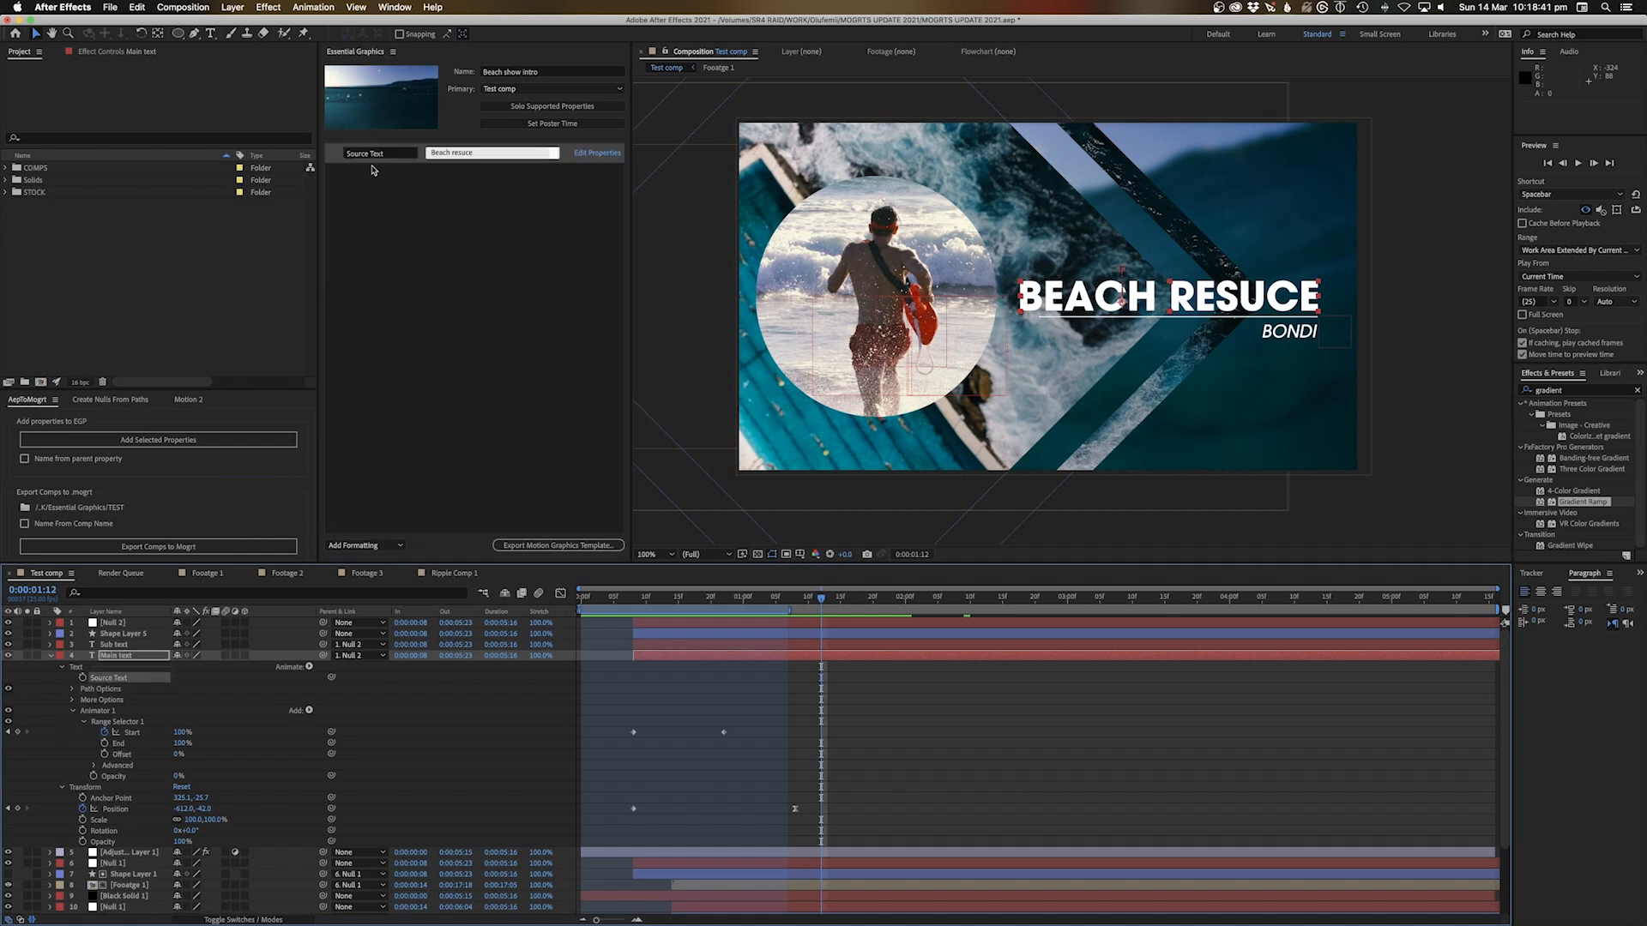
text(Main text)
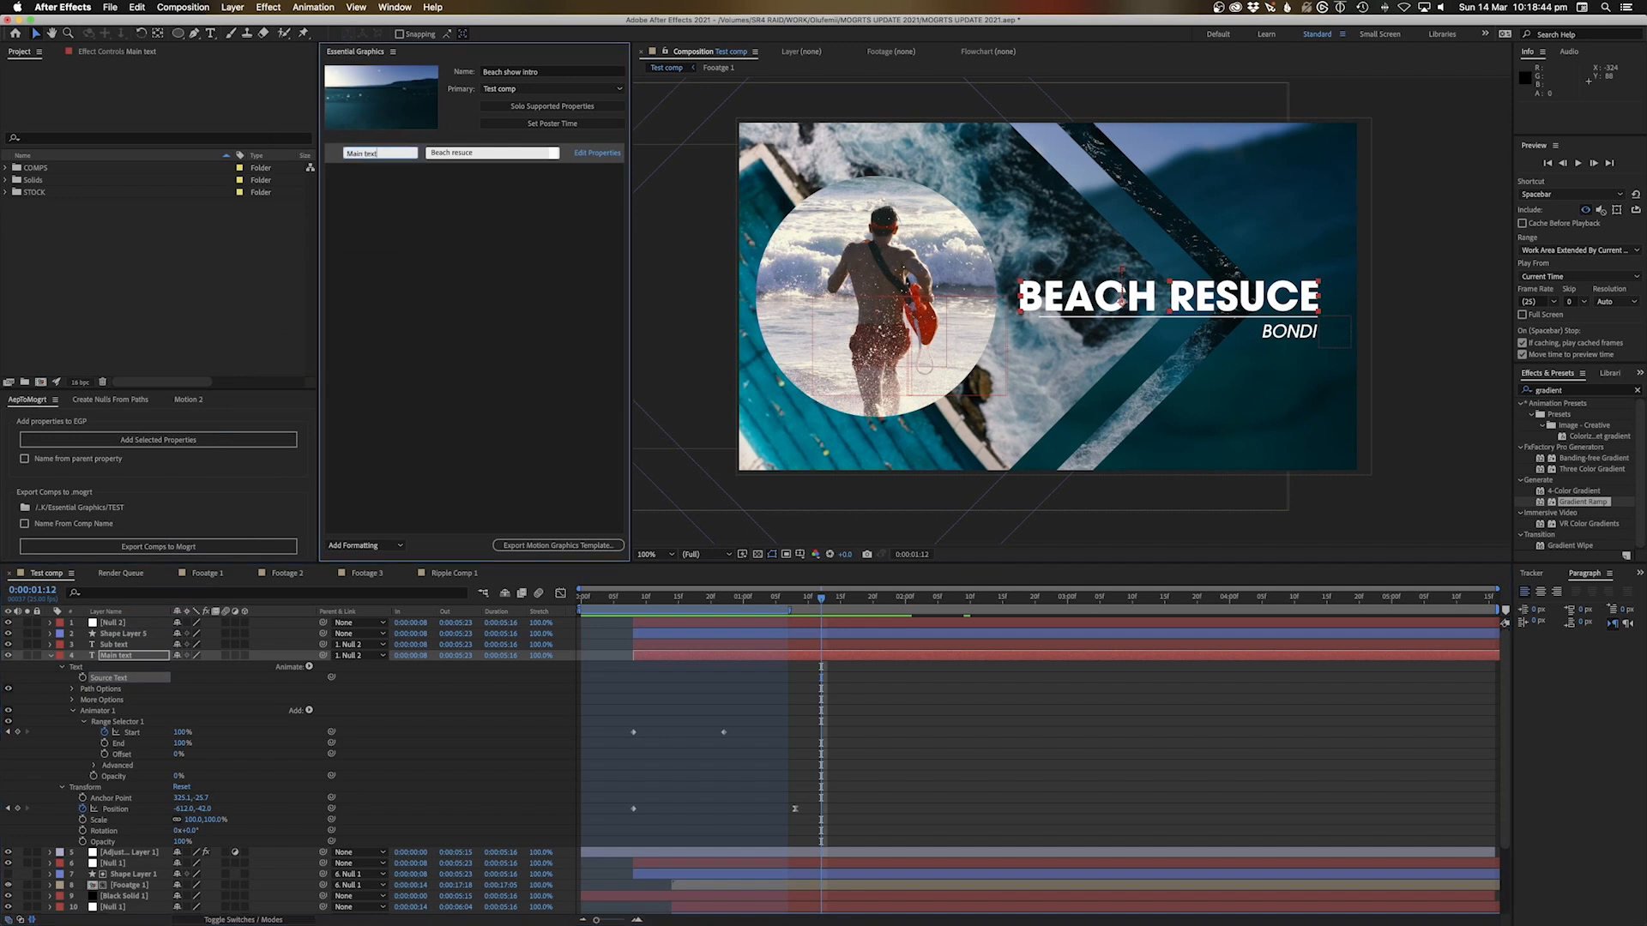
key(Return)
click(602, 155)
click(736, 427)
click(732, 442)
click(730, 458)
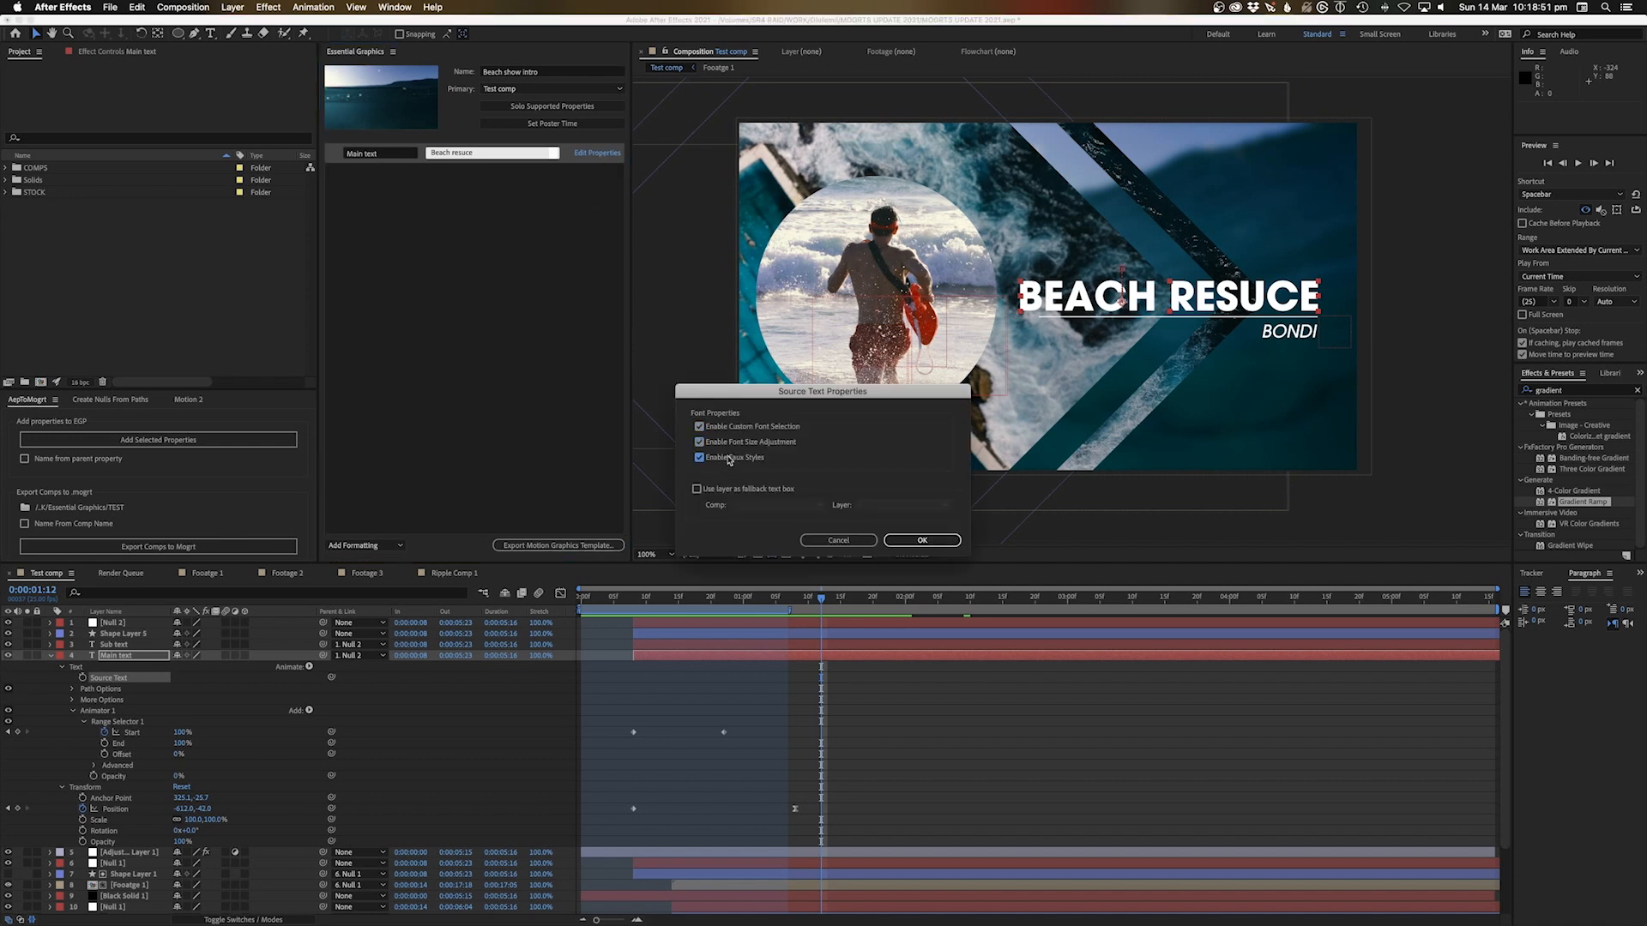
click(906, 538)
Deselect the Main text group and select the Sub text layer with its properties expanded
click(412, 303)
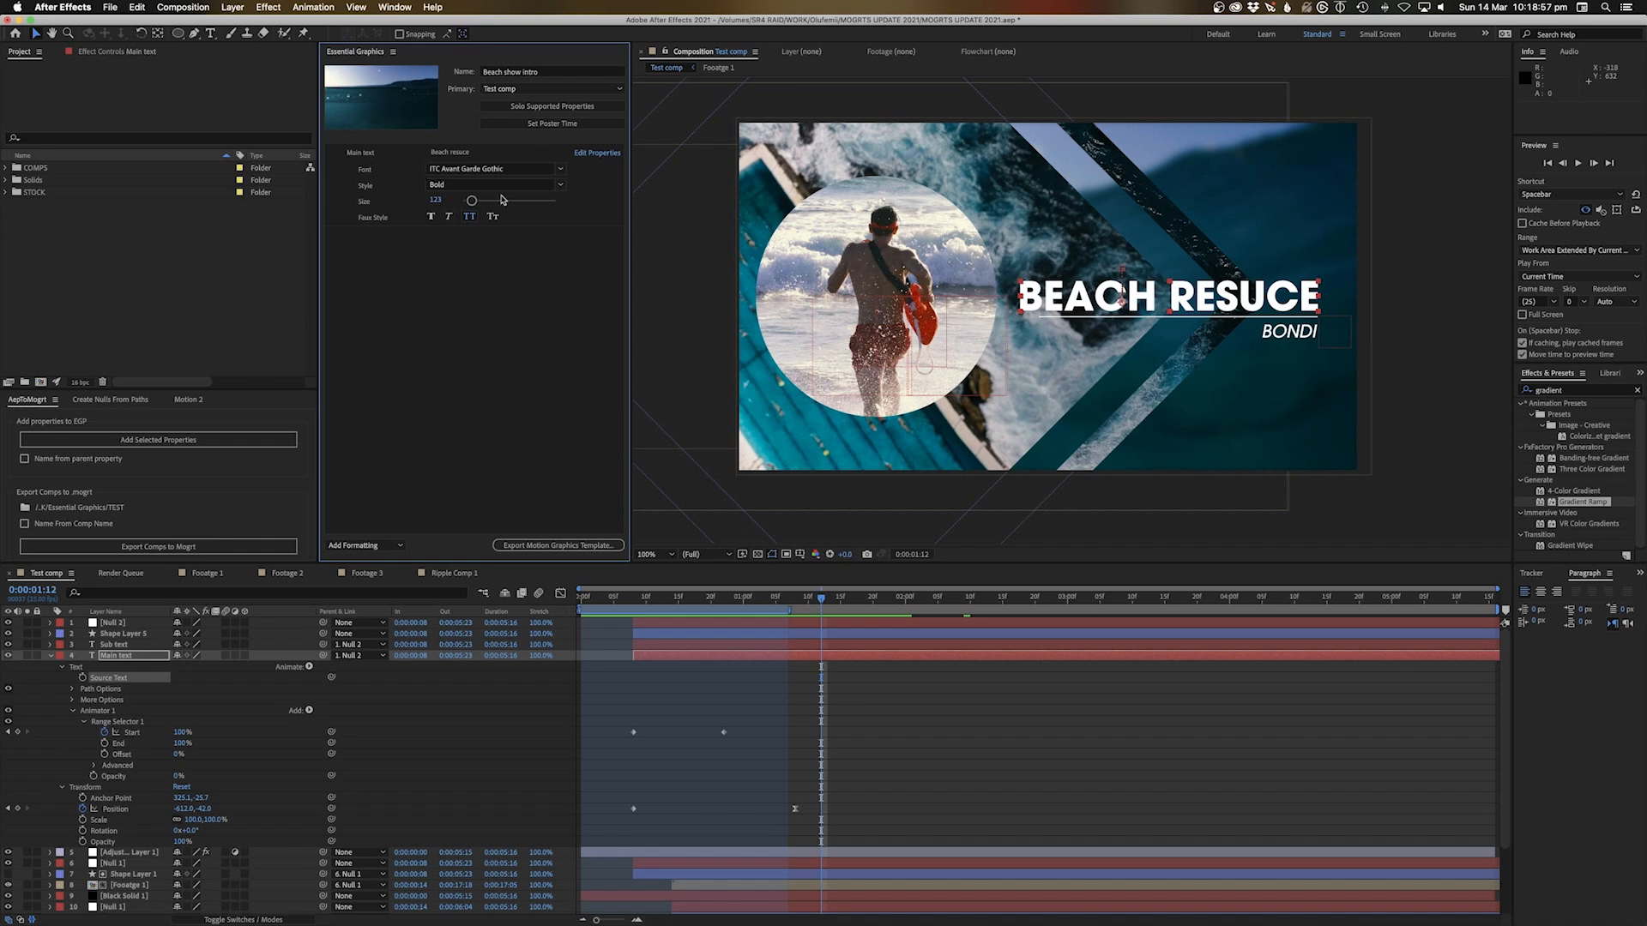
click(50, 644)
click(1303, 334)
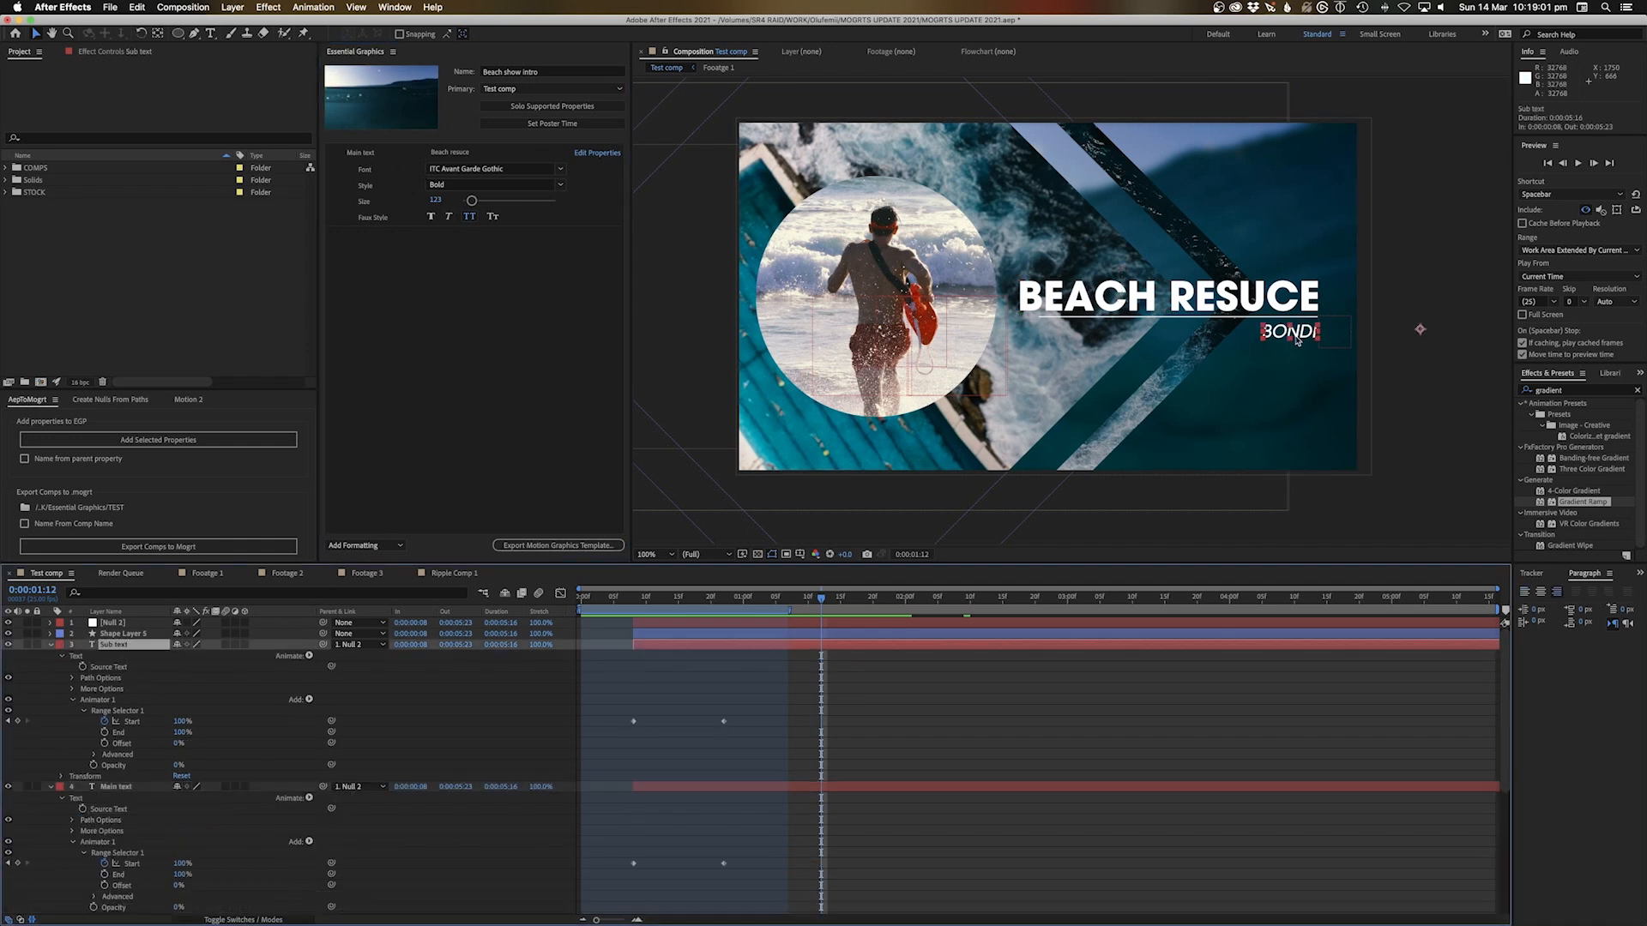
Add Sub text's Source Text as 'Sub text' (Bondi, Medium Oblique, size 54), then collapse the layer
drag(83, 669, 398, 285)
click(369, 238)
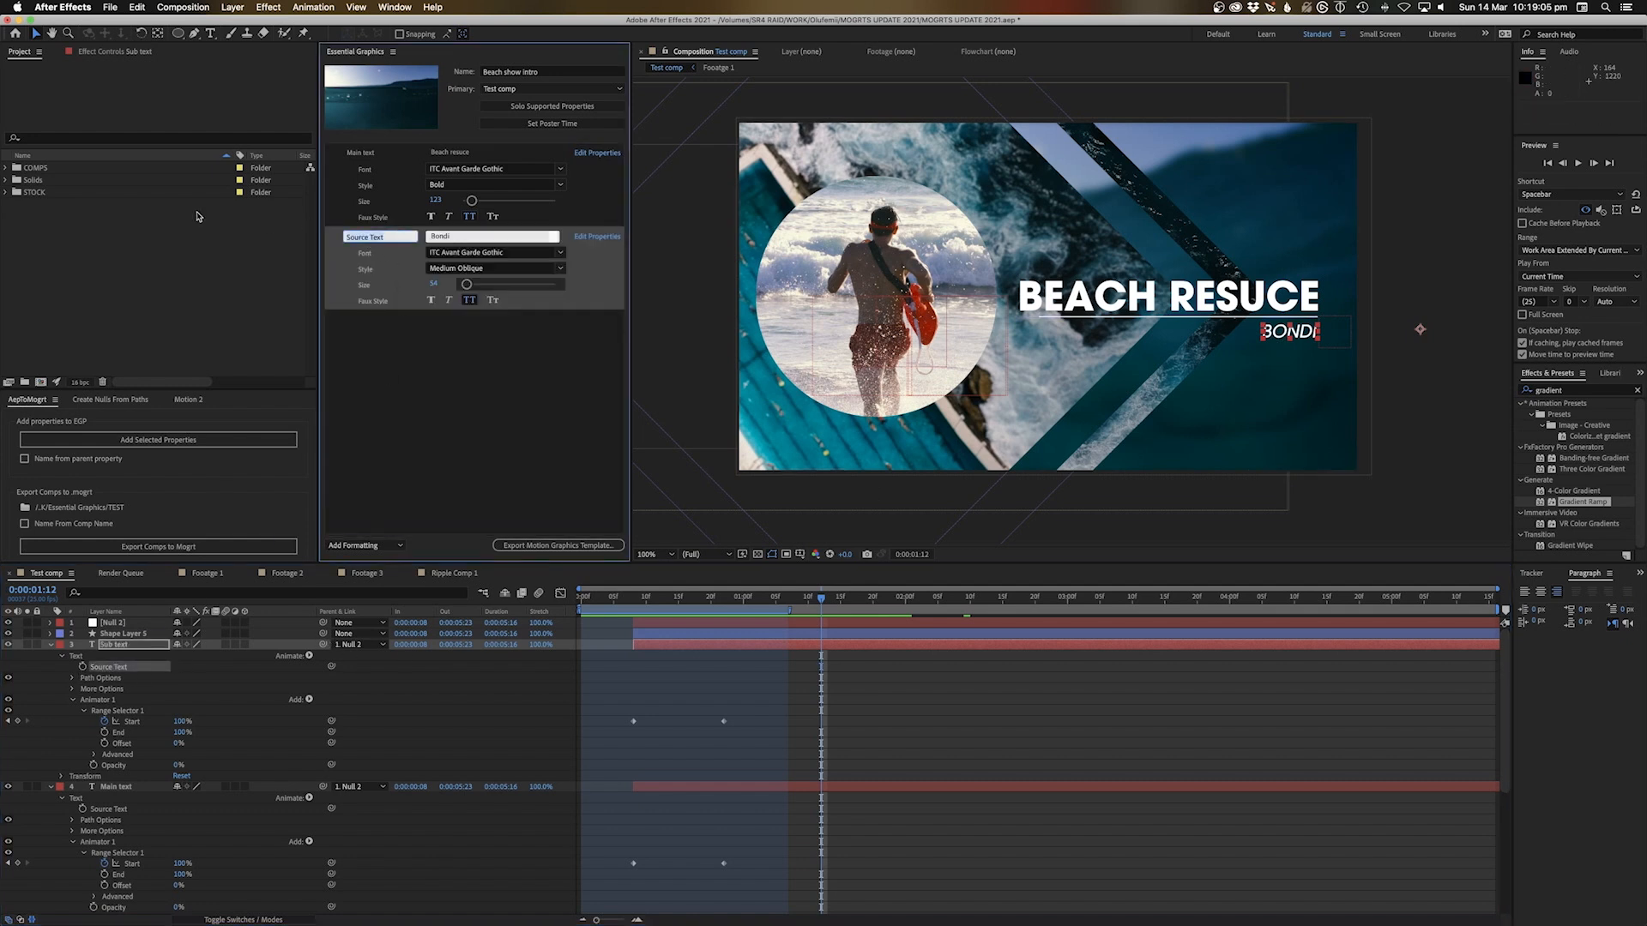
text(Su)
click(430, 429)
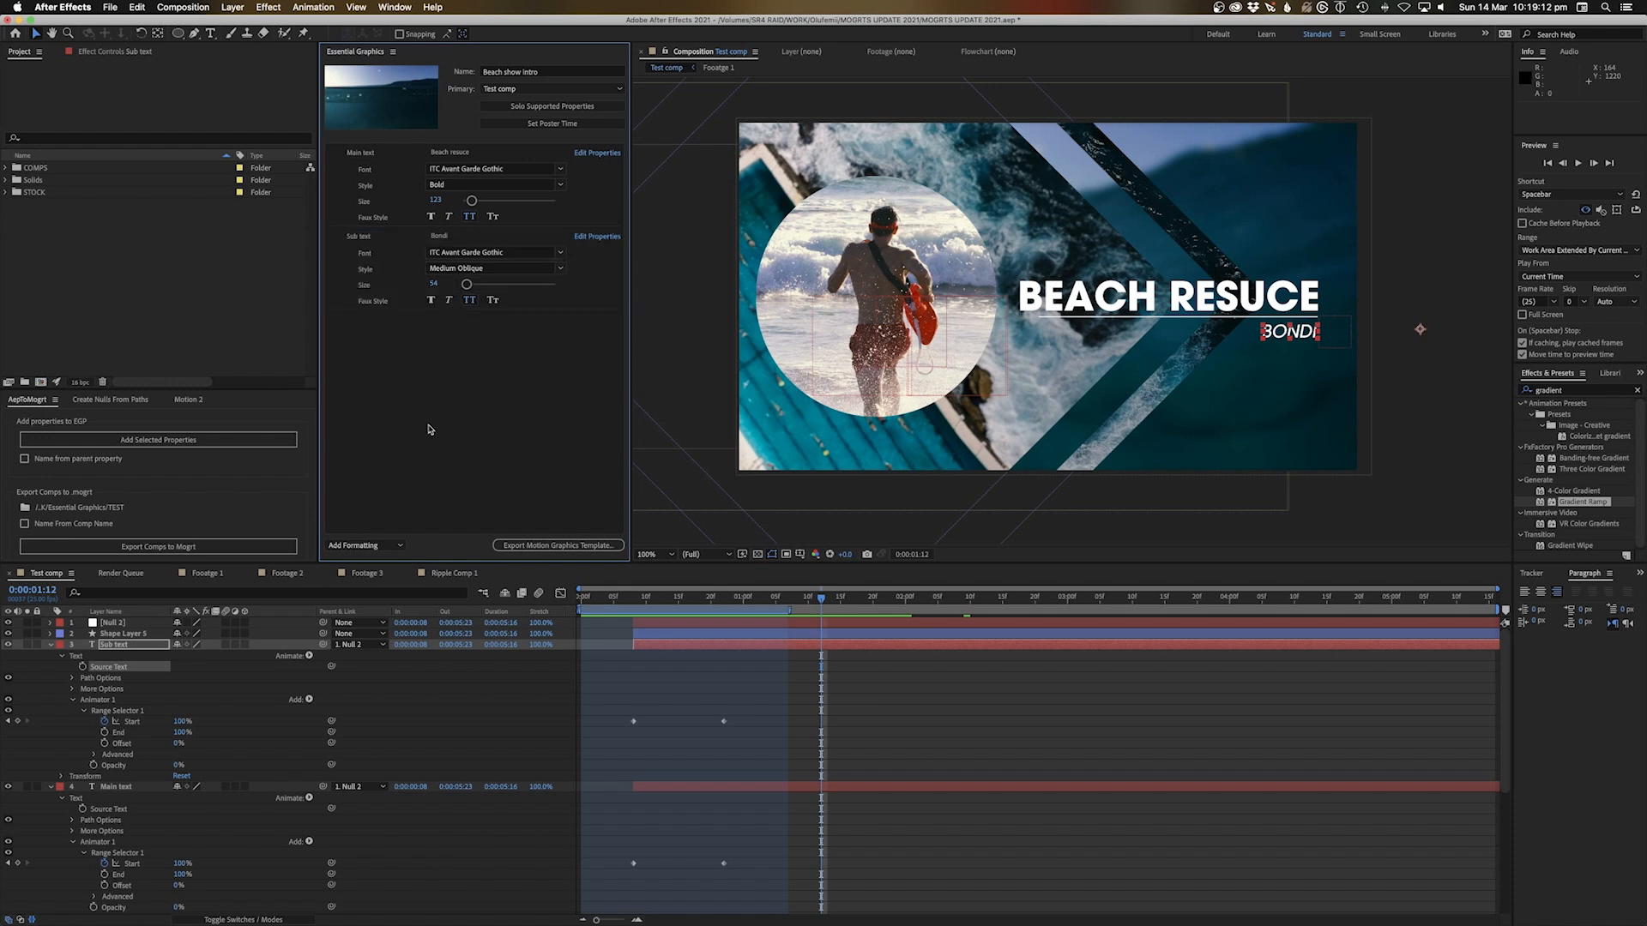
click(48, 646)
click(50, 655)
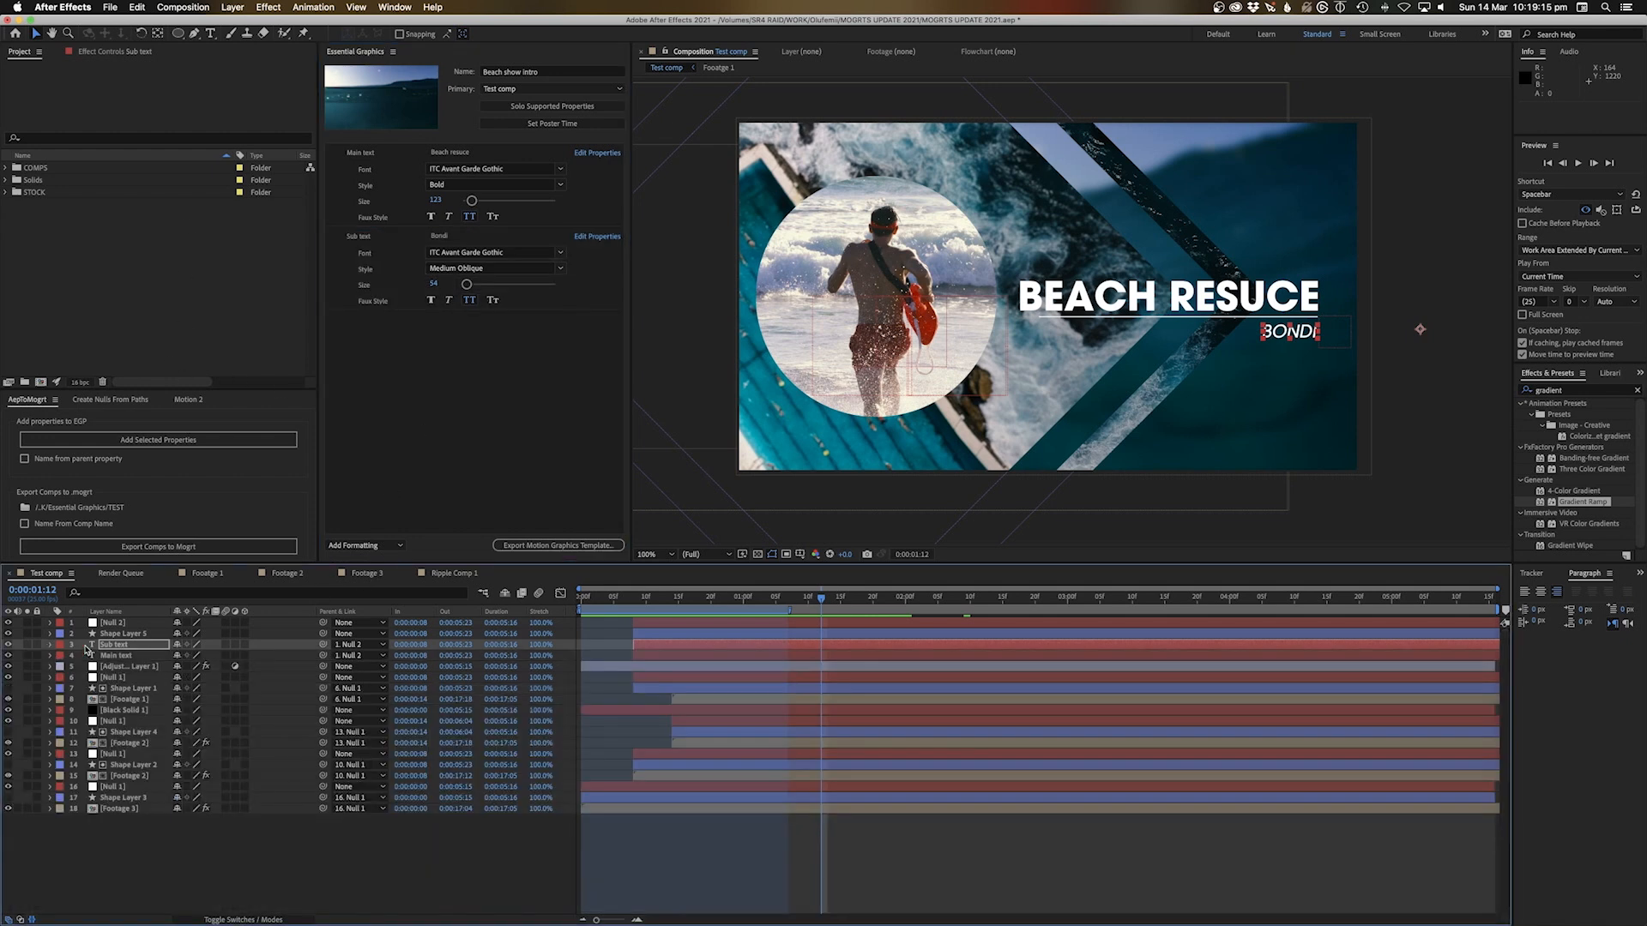
click(121, 657)
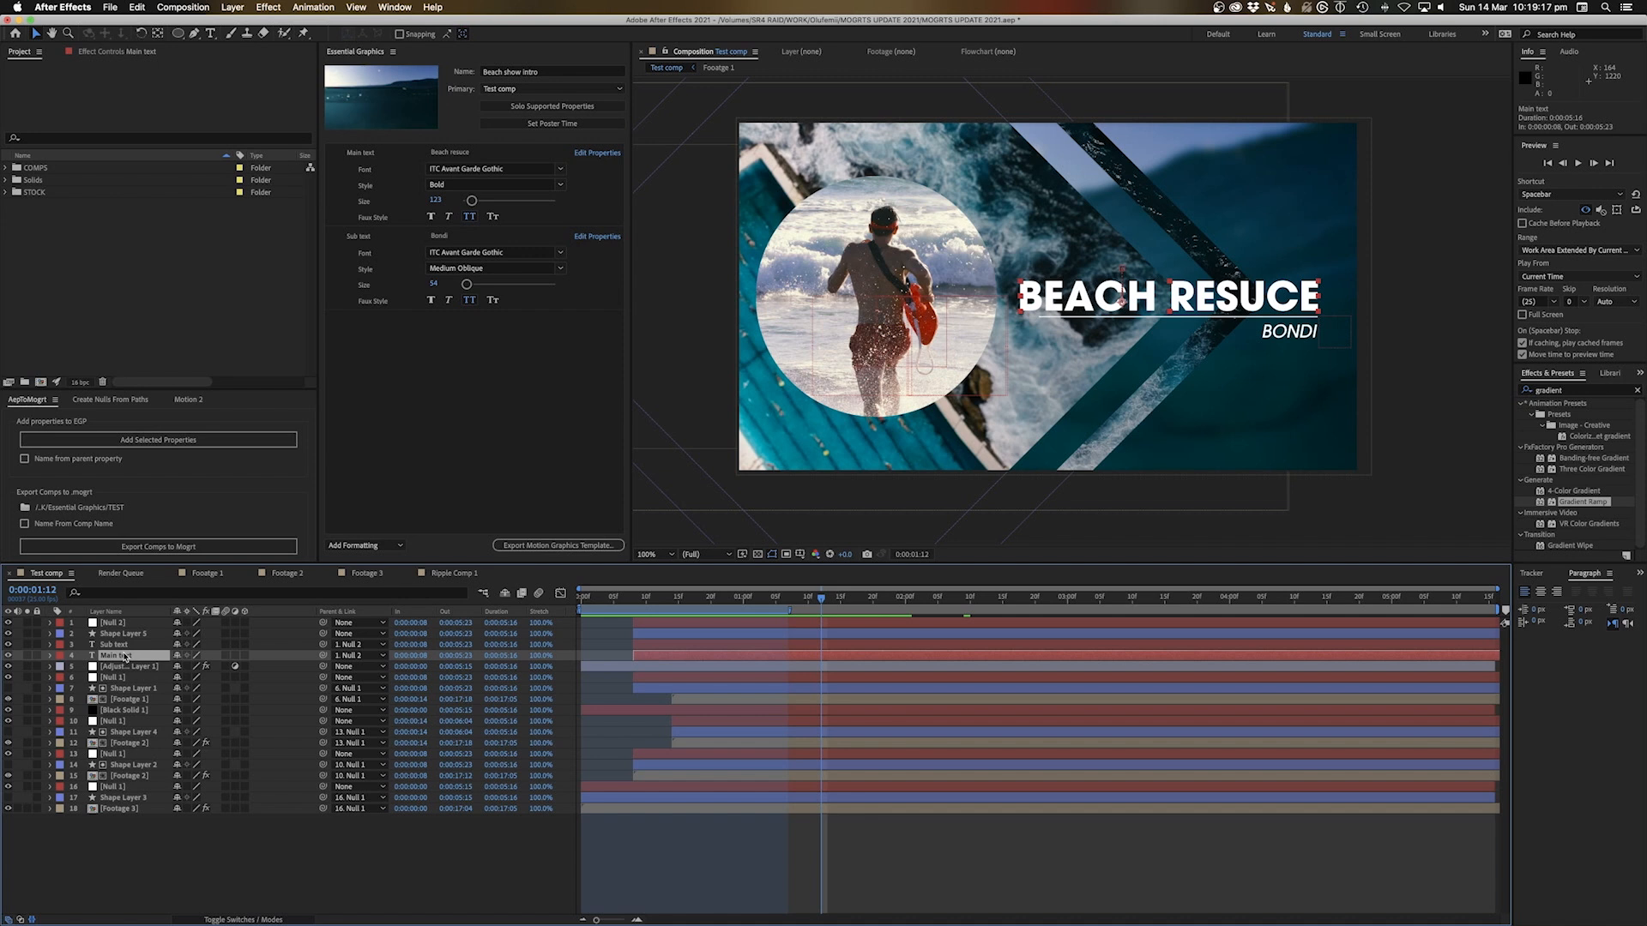
click(128, 699)
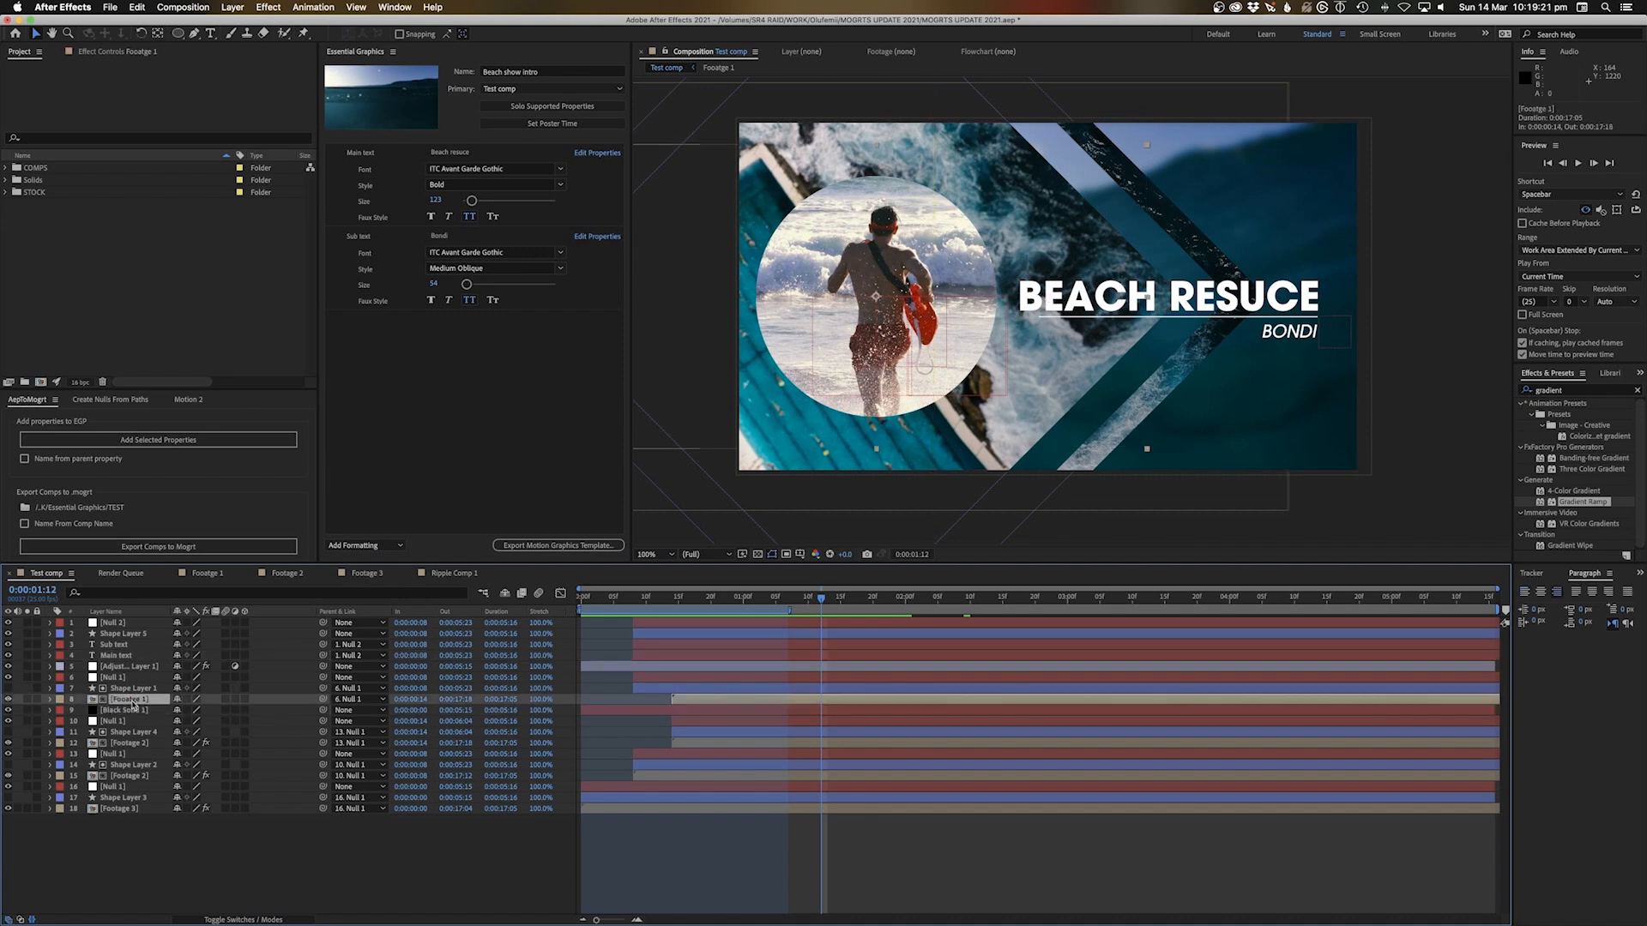
click(123, 678)
click(128, 700)
click(128, 743)
click(129, 777)
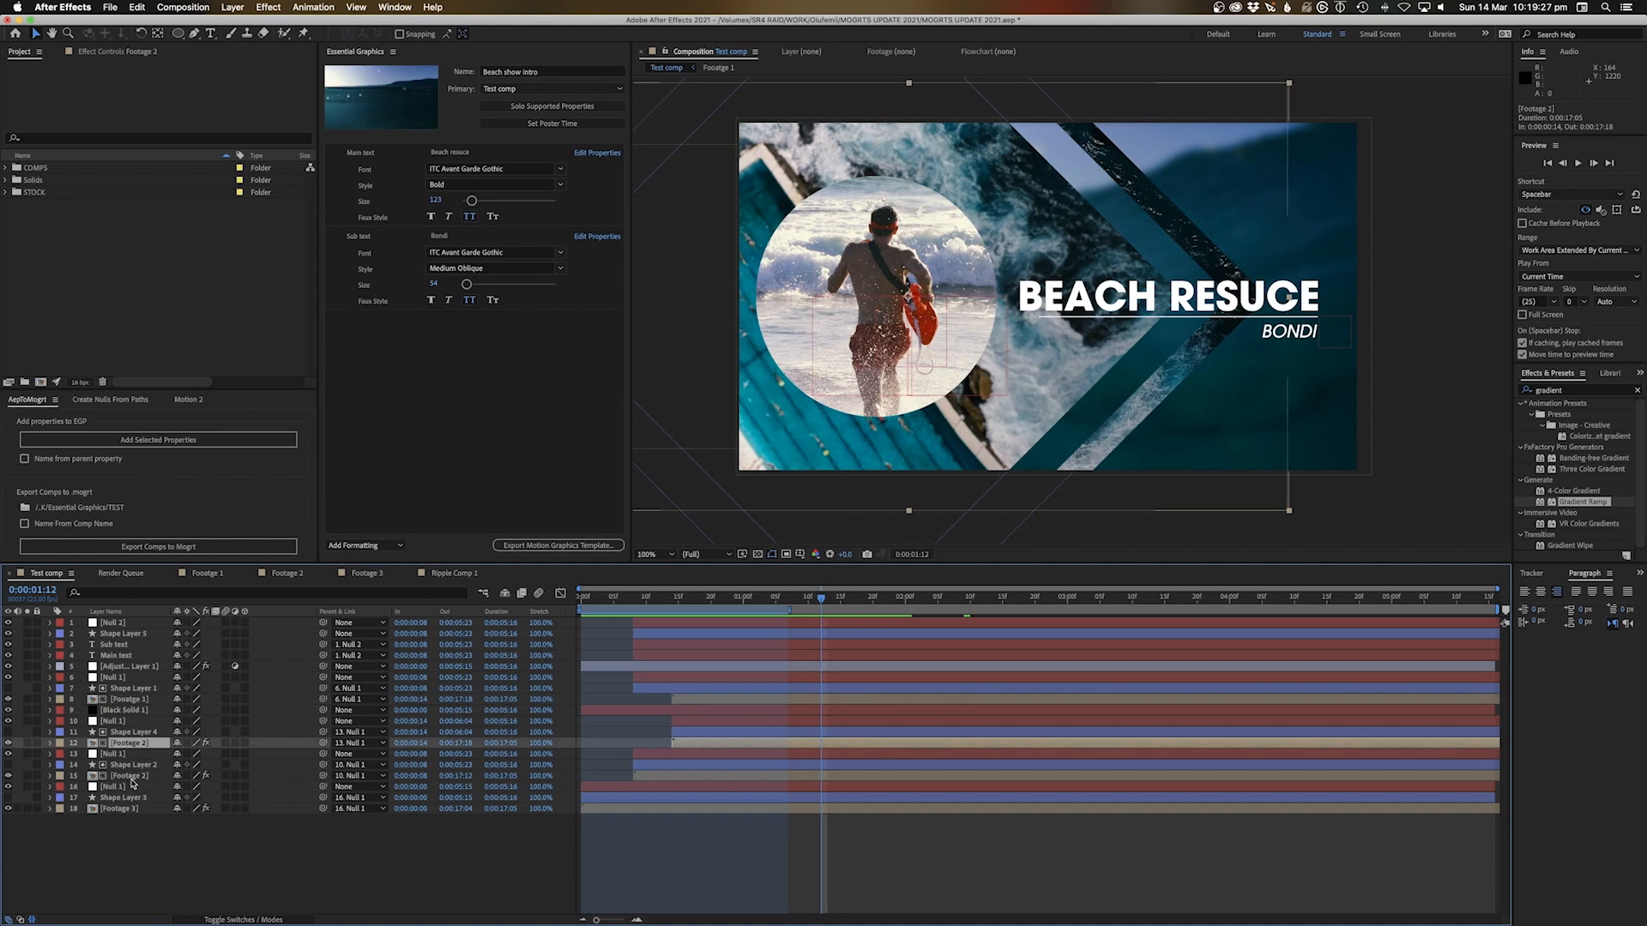
click(128, 810)
click(126, 778)
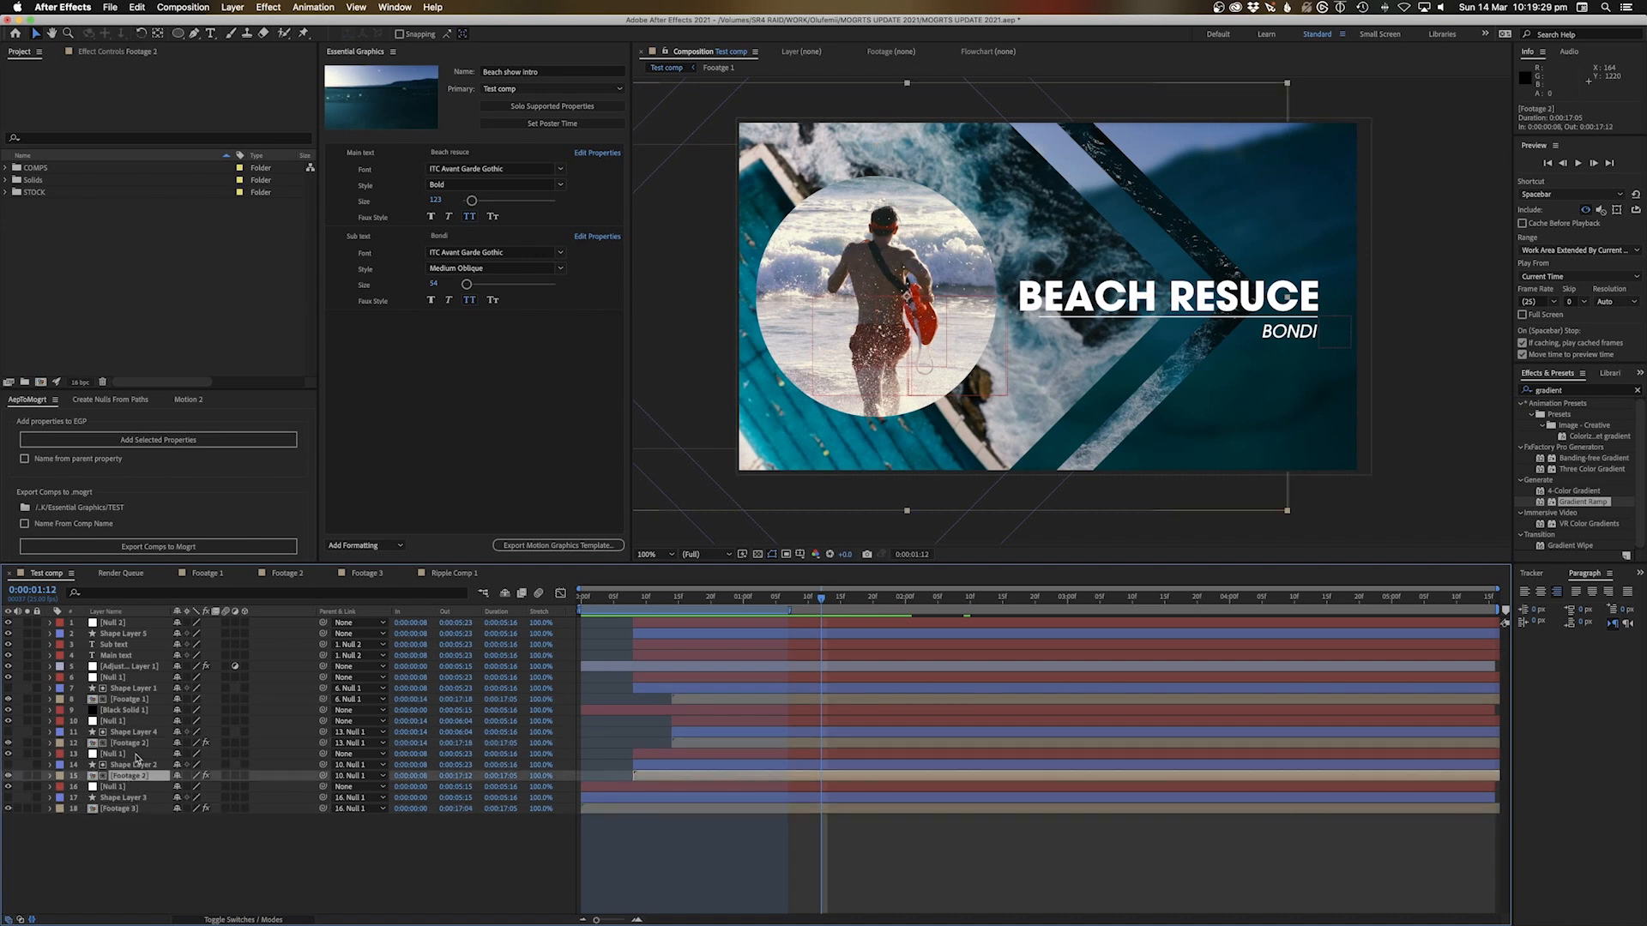
click(130, 746)
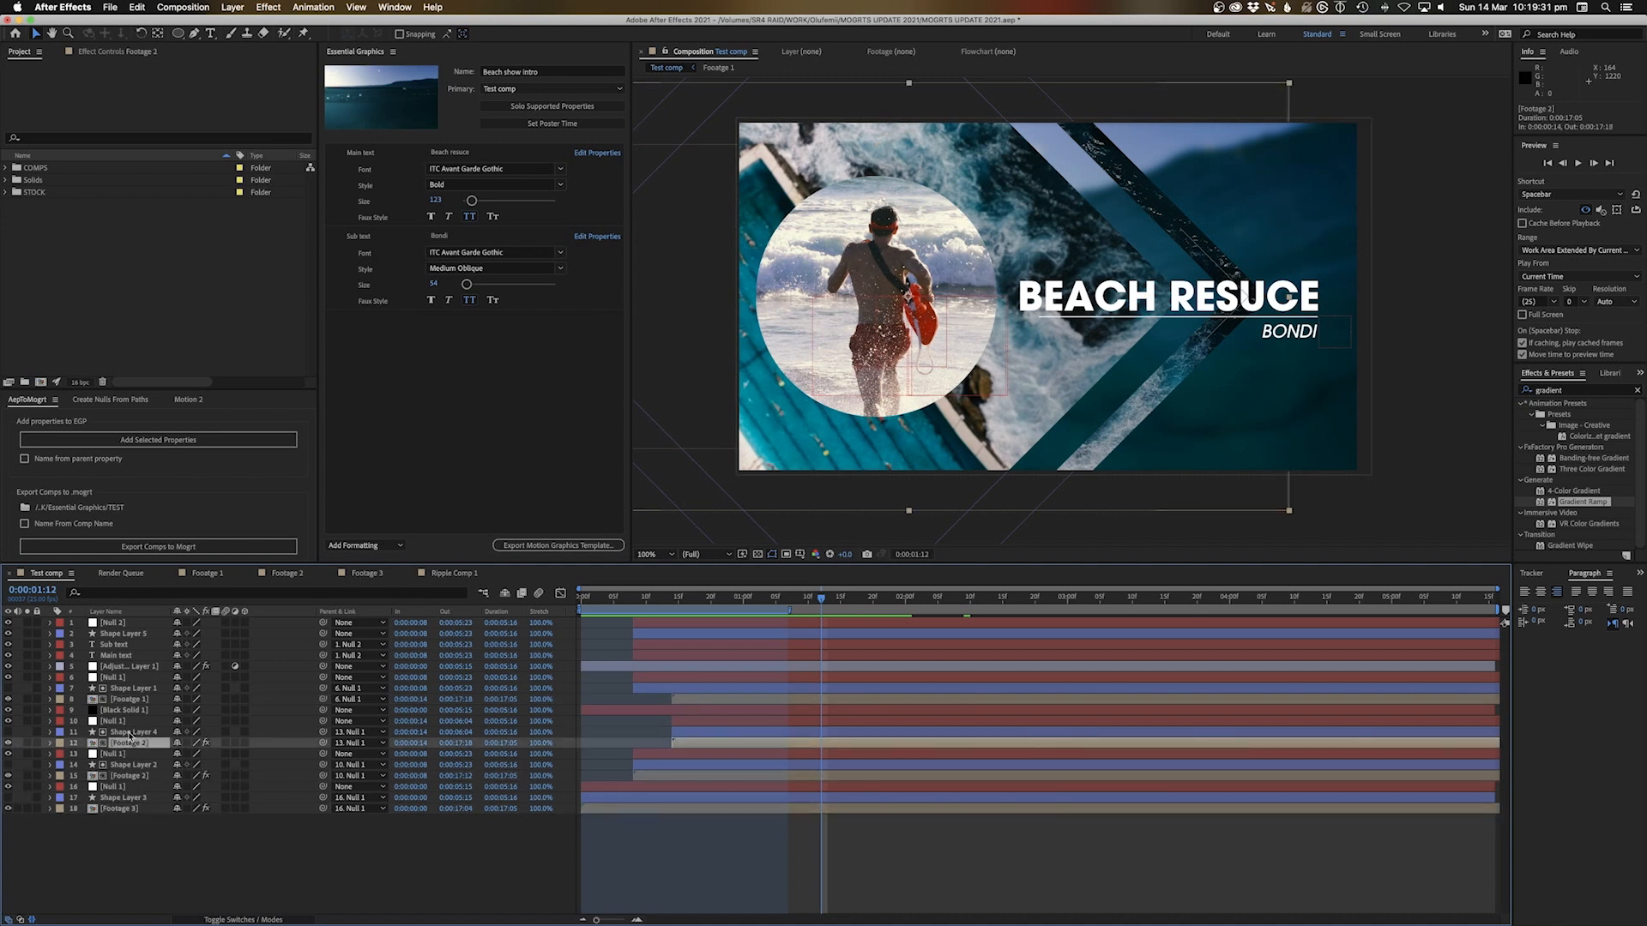
click(28, 744)
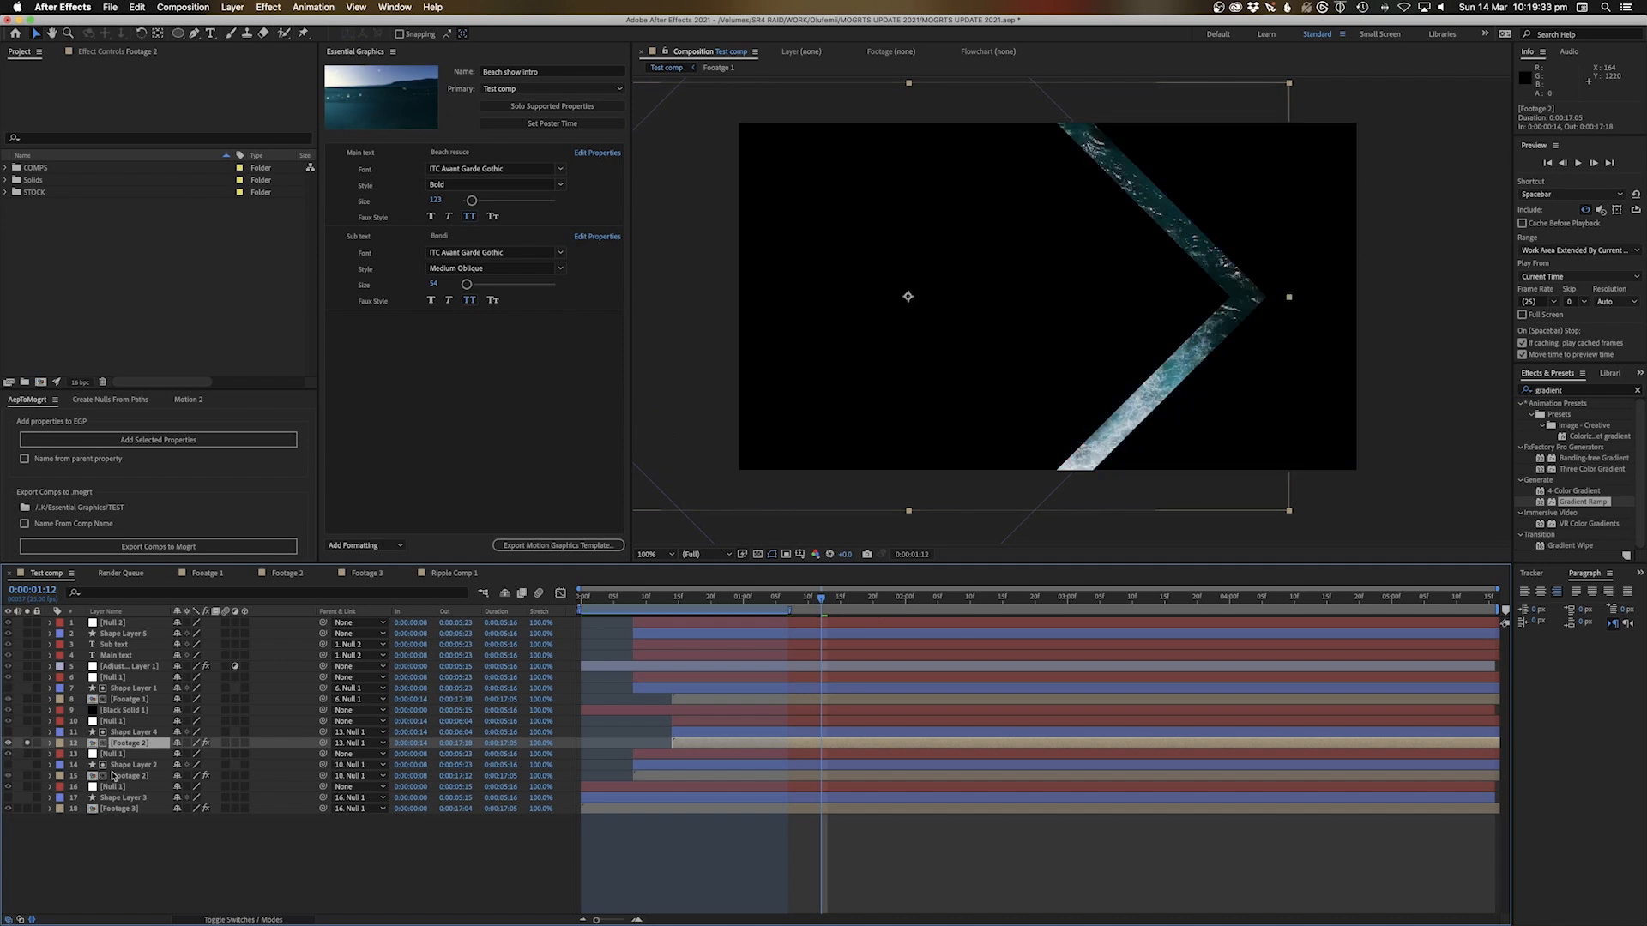
click(118, 777)
click(28, 777)
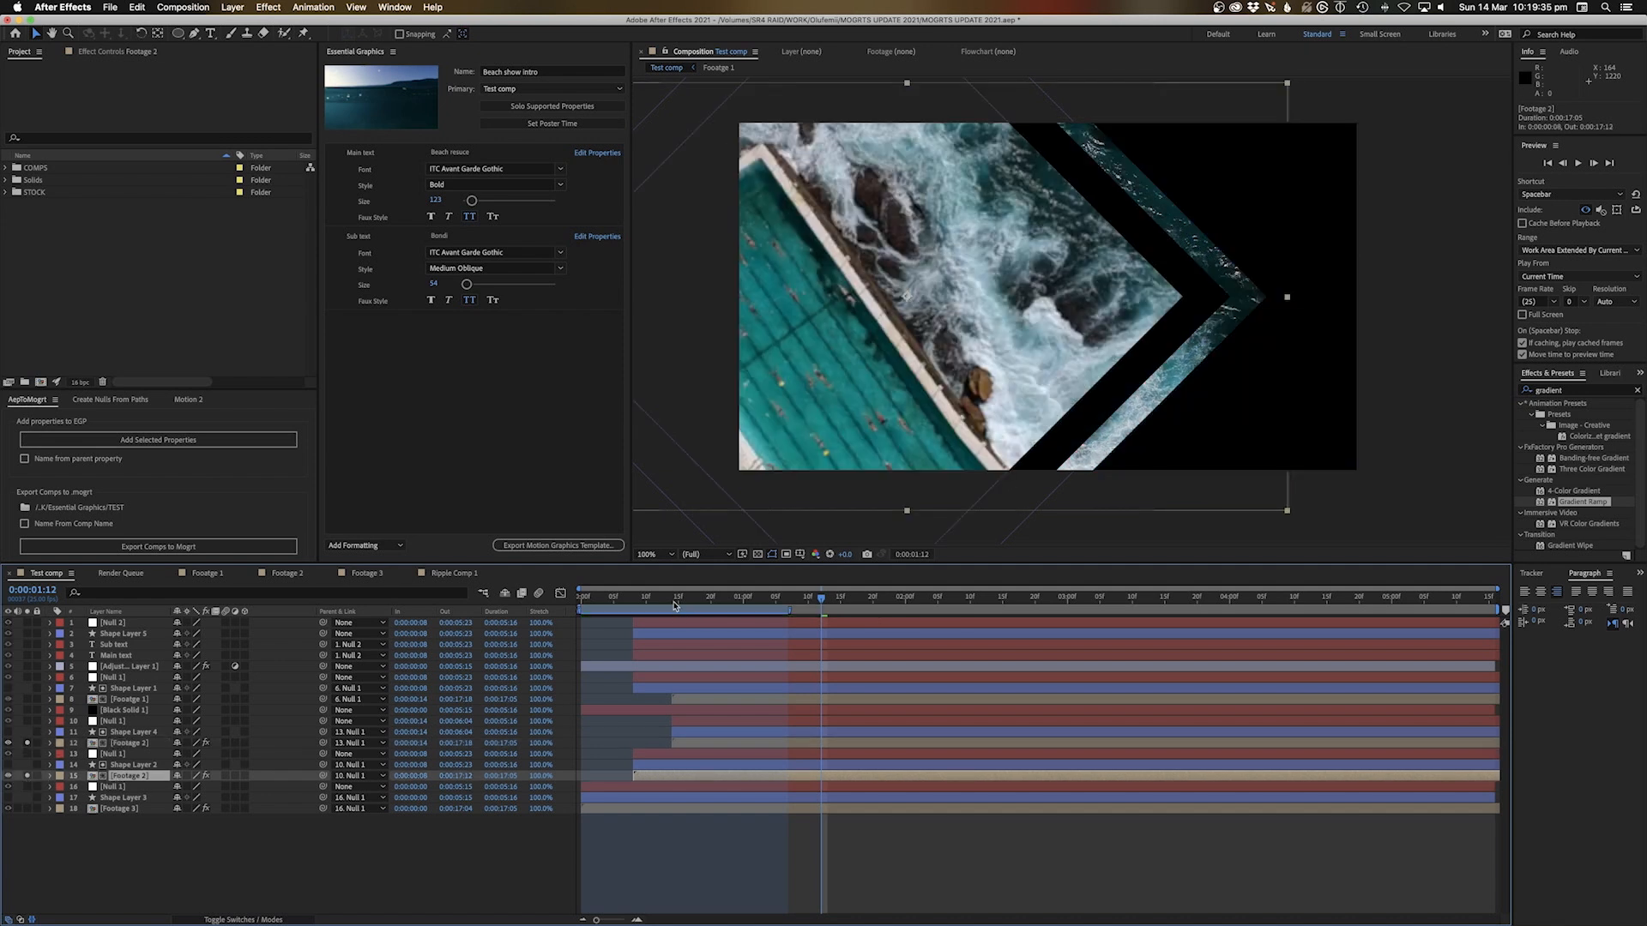
drag(616, 595, 918, 627)
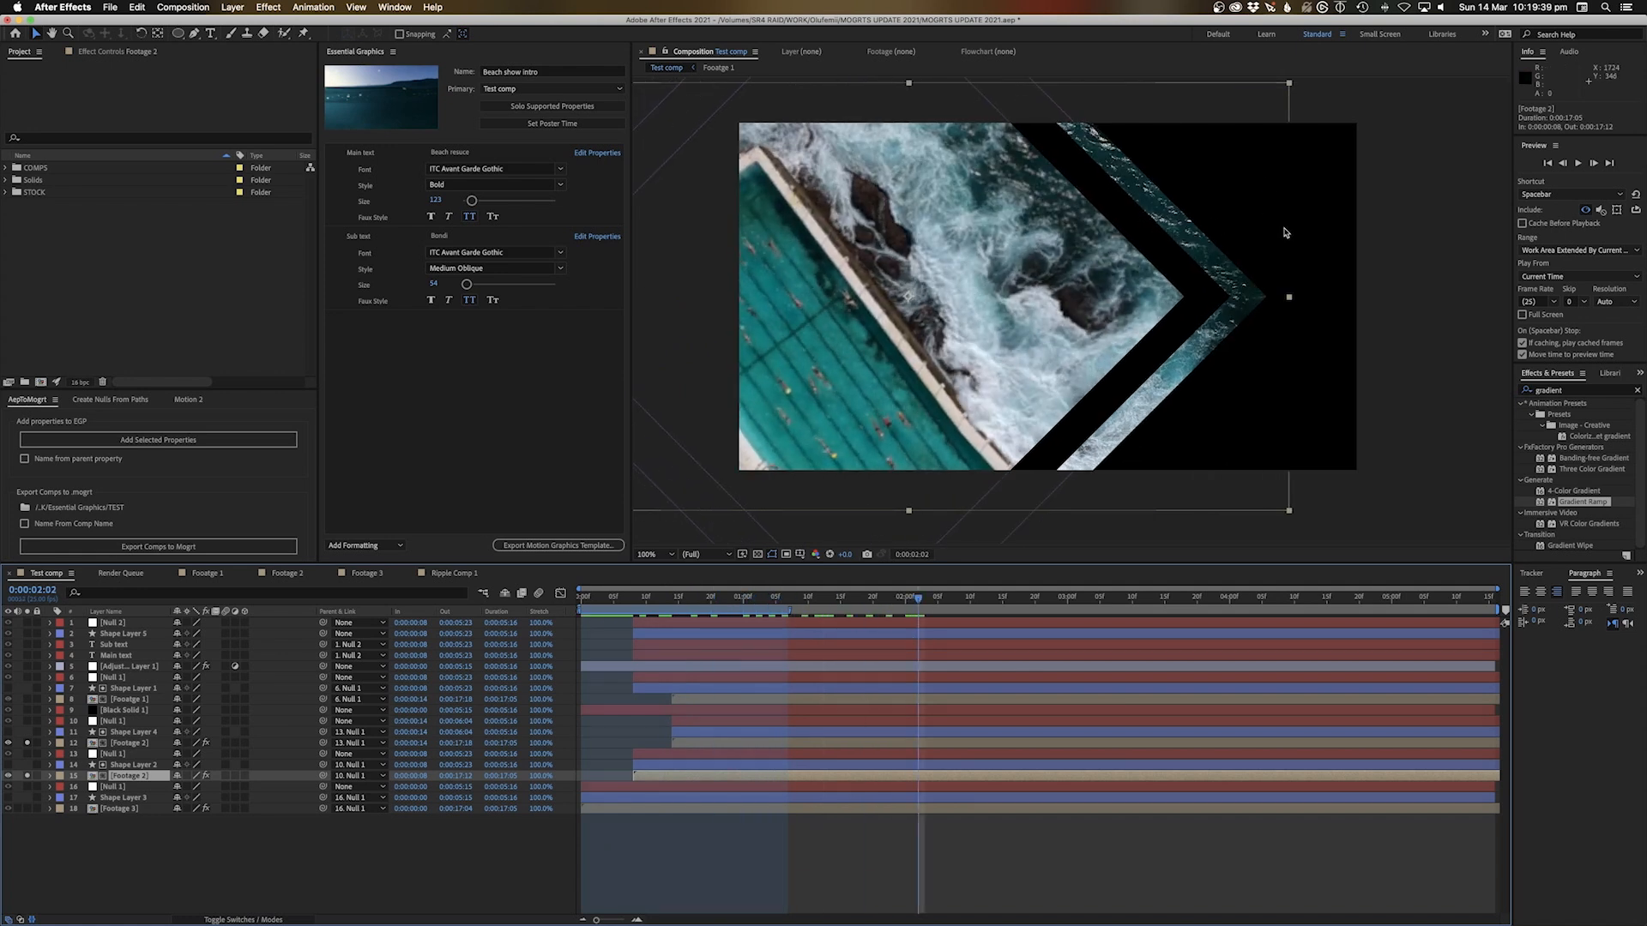
click(28, 744)
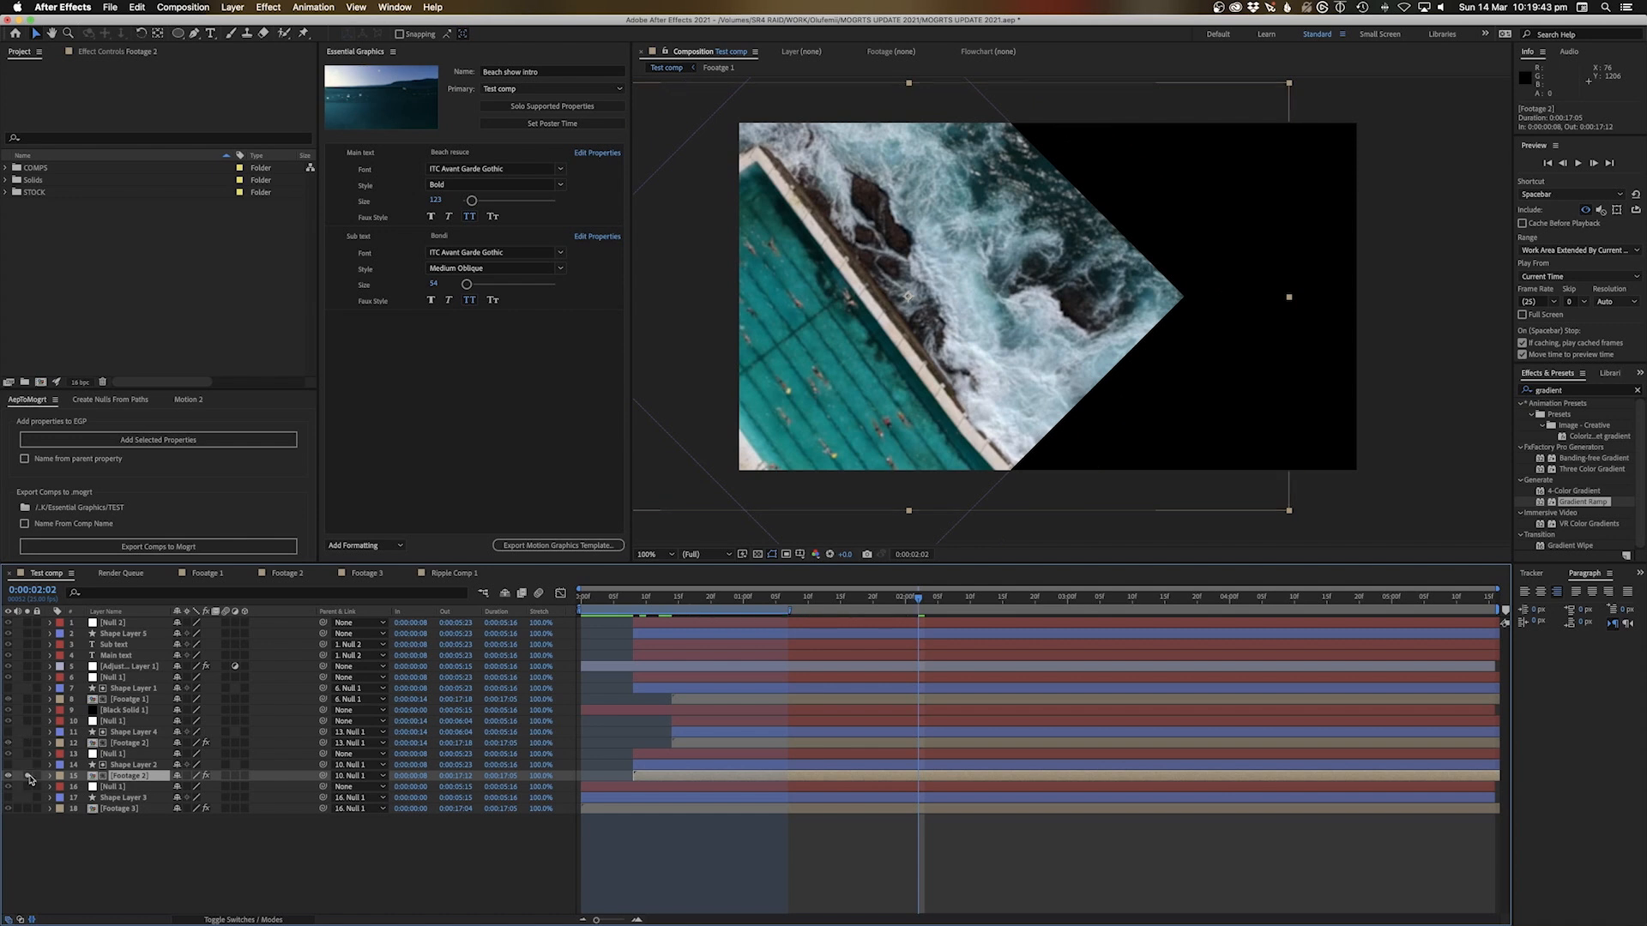
click(28, 776)
click(54, 863)
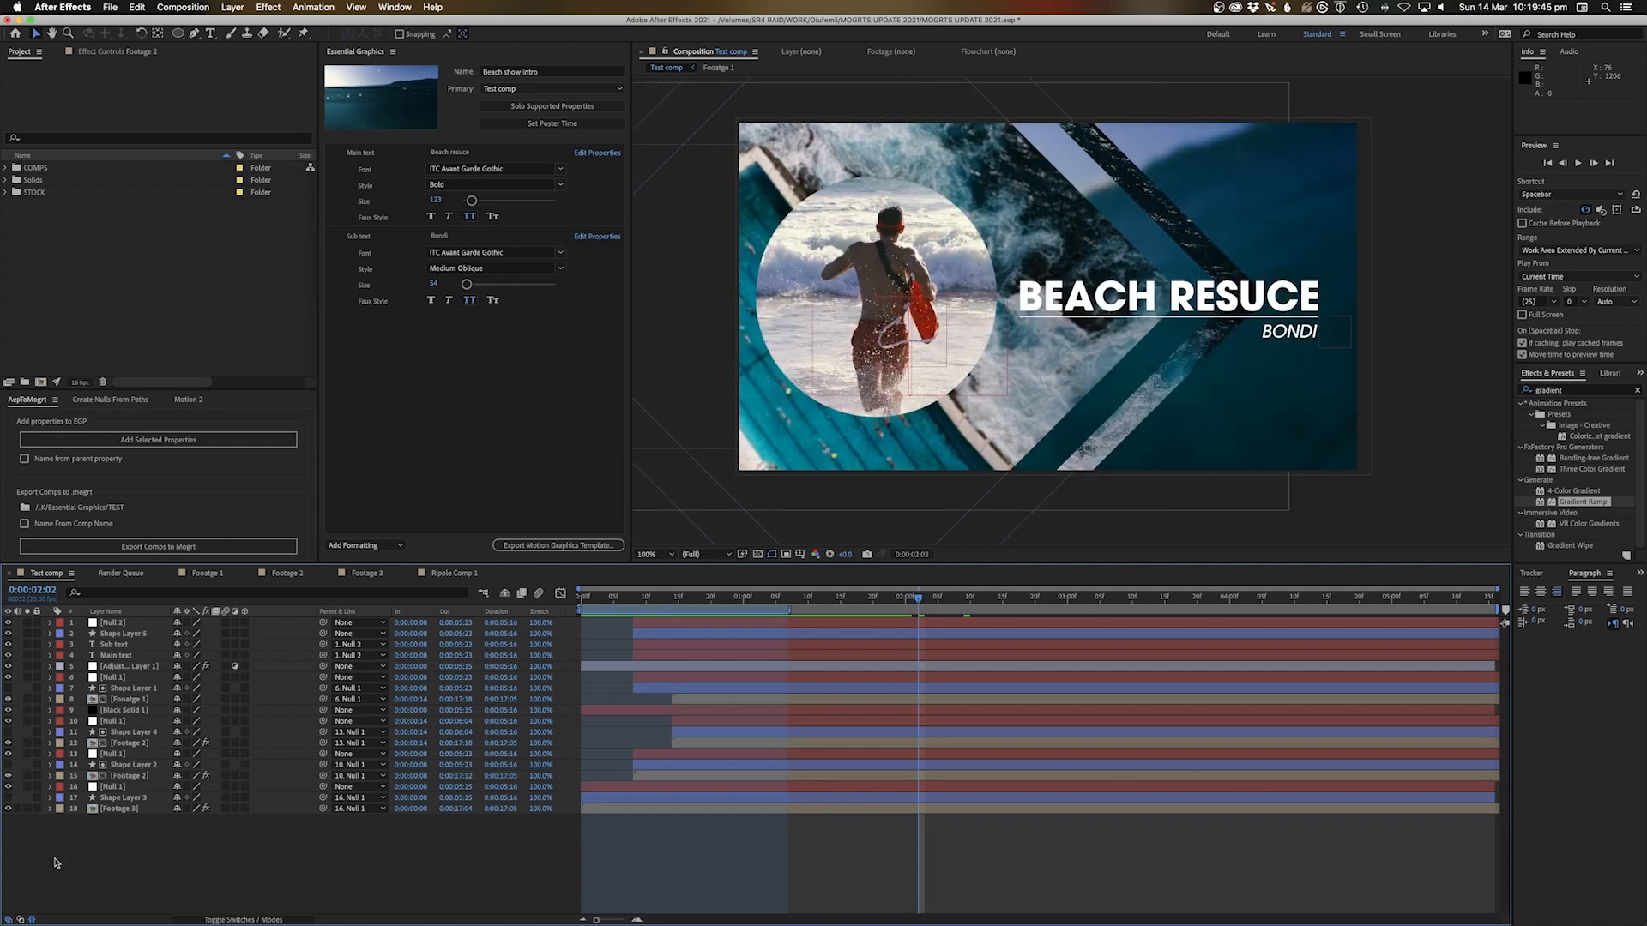
Make the Footage 1 lifeguard clip replaceable in the template as CLIP 1
double_click(133, 699)
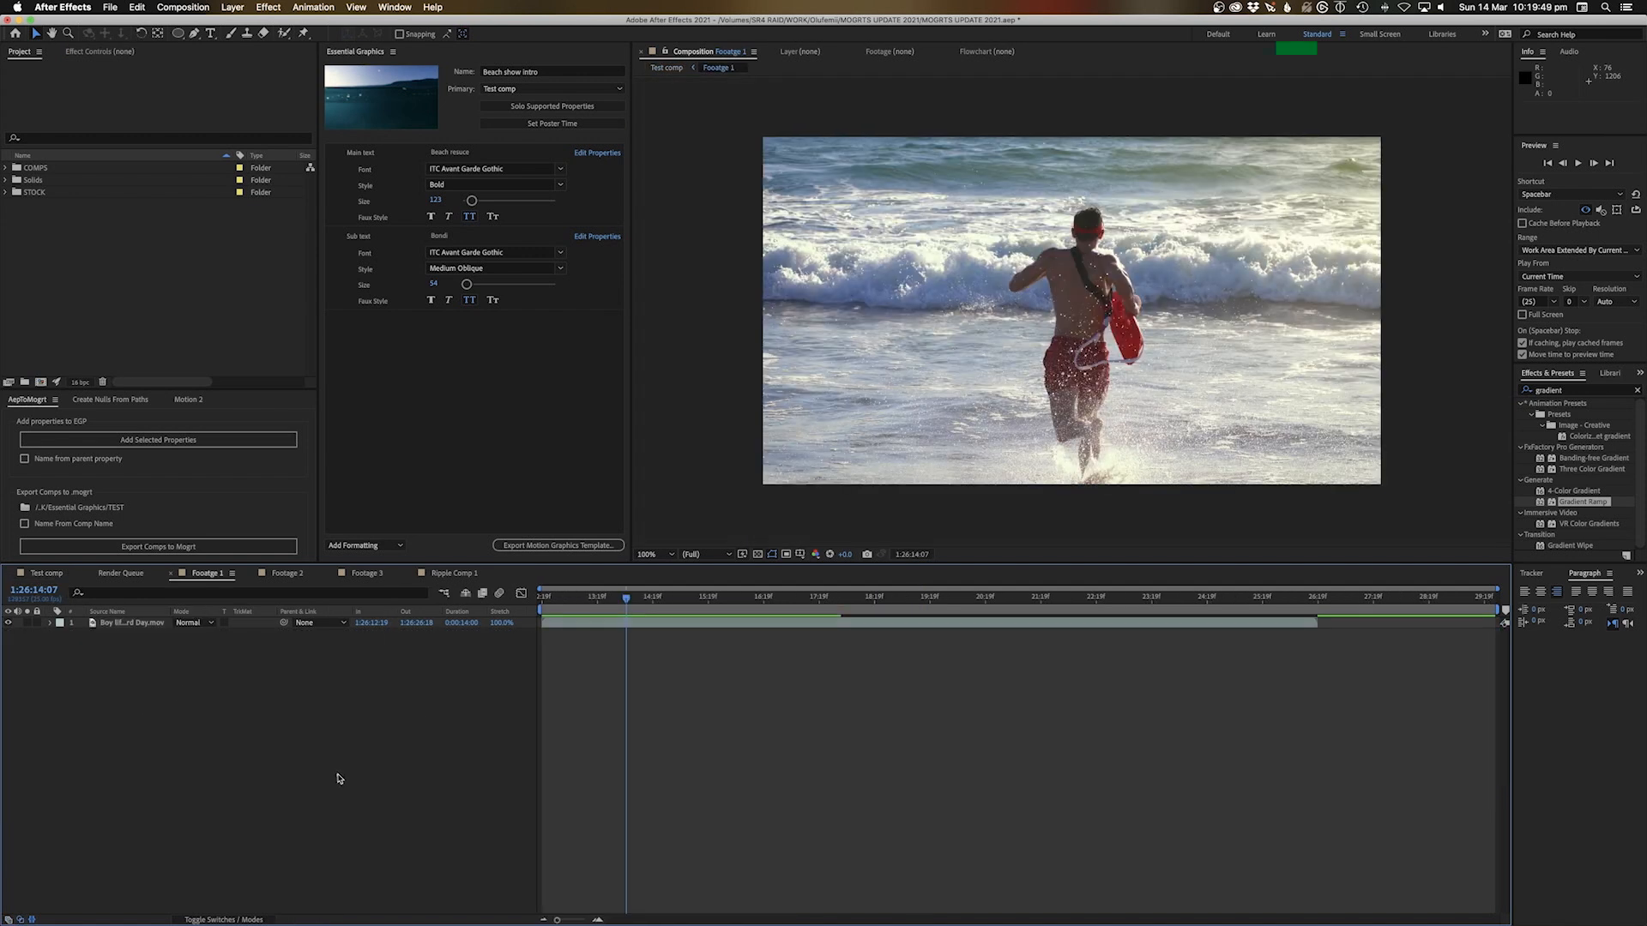
drag(122, 626, 460, 383)
double_click(381, 320)
text(CLI)
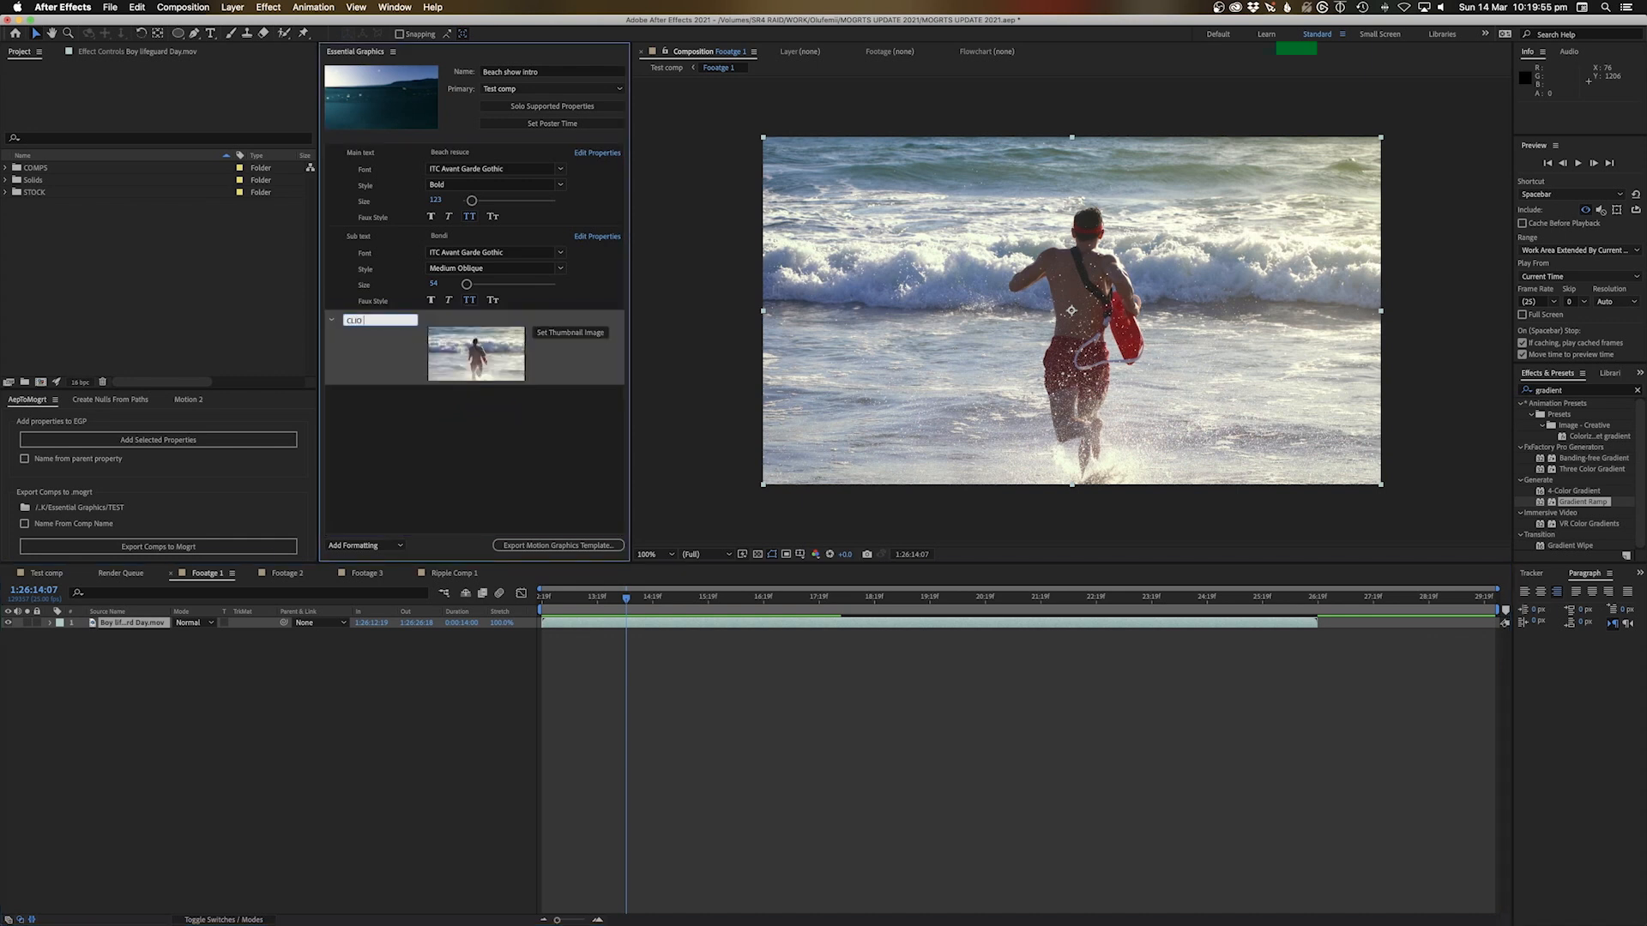
text(P 1)
key(Return)
click(668, 69)
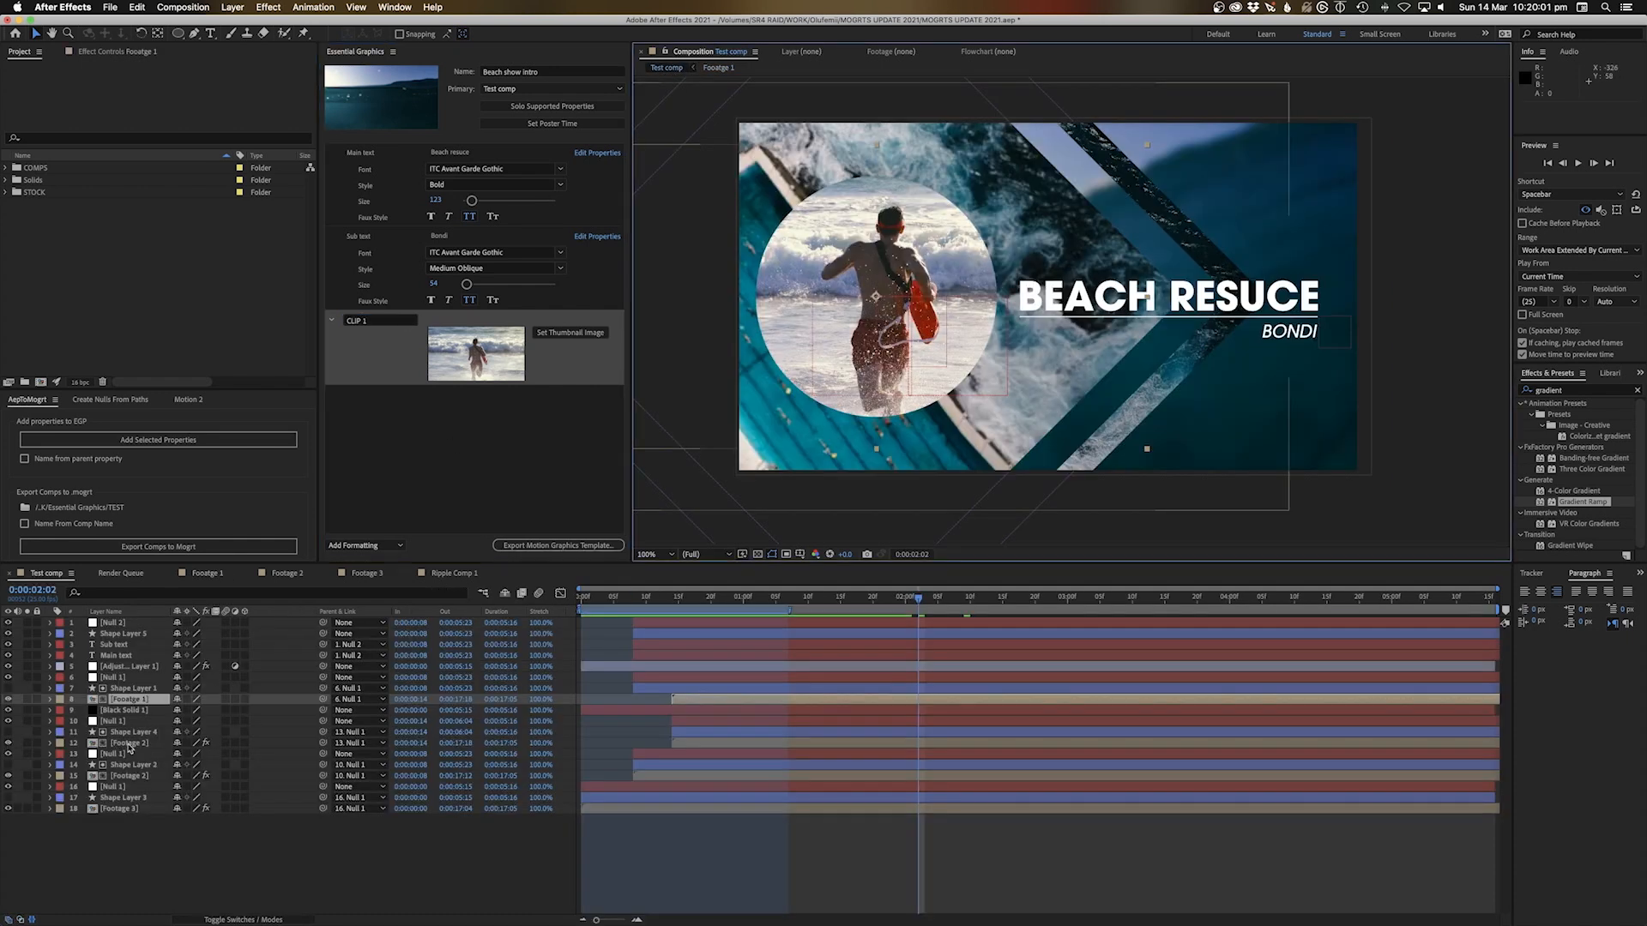
Make the Footage 2 Bondi pool clip replaceable as CLIP 2
double_click(129, 744)
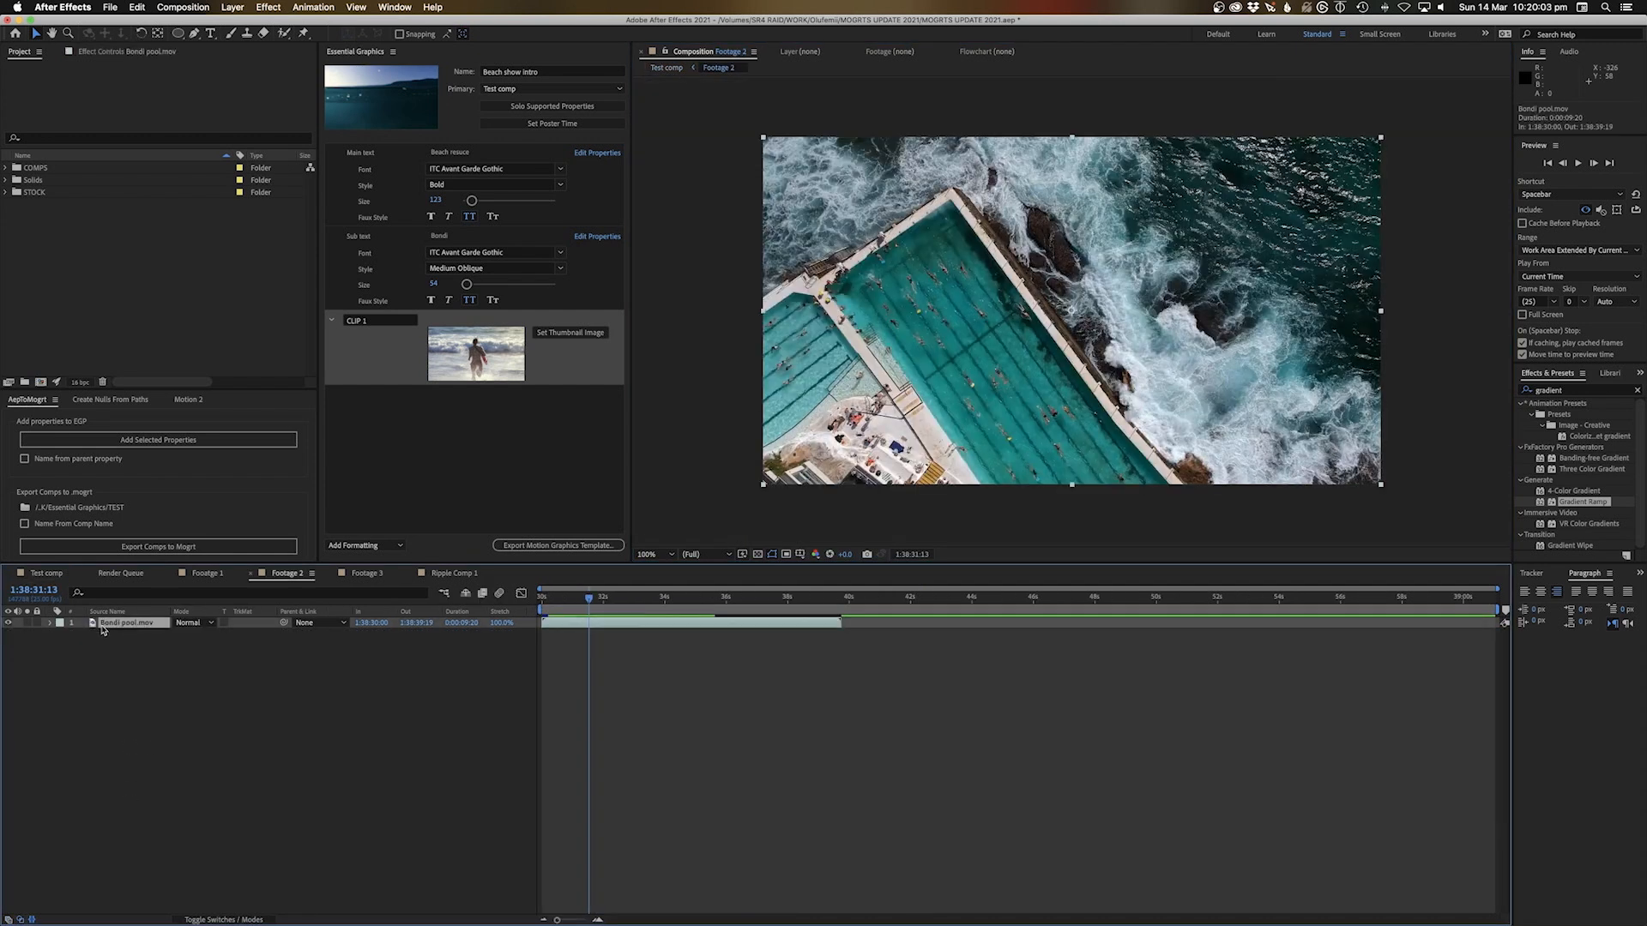
drag(106, 629, 392, 463)
click(379, 398)
key(super+a)
text(F)
text(CLI)
text(P 2)
key(Return)
click(667, 66)
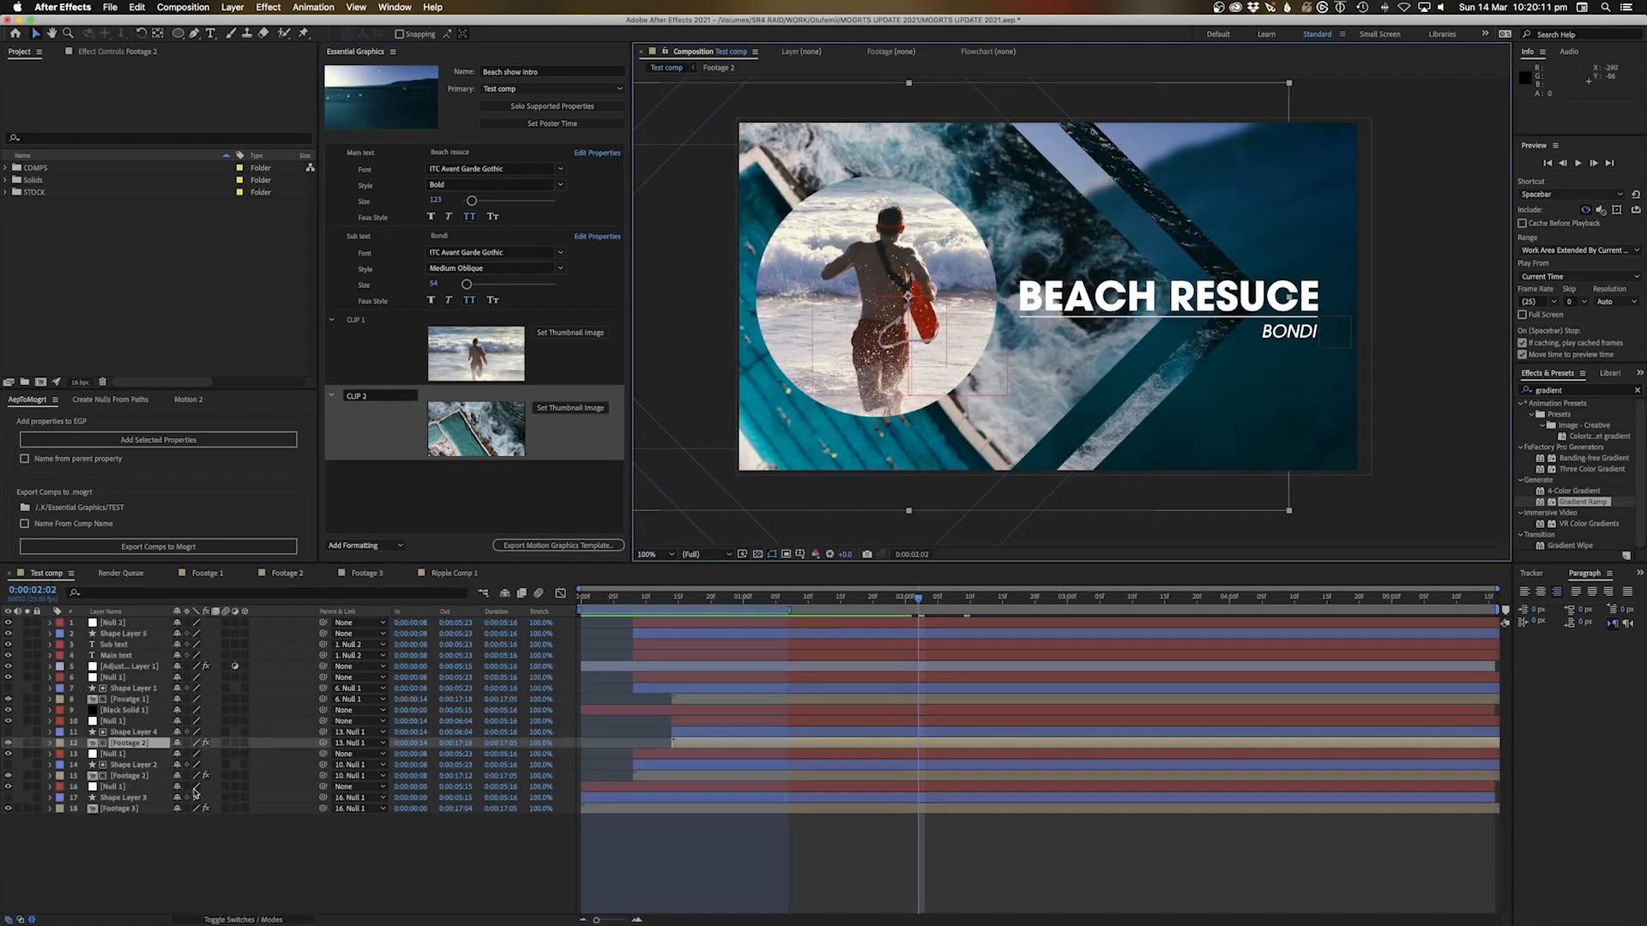
Make the Footage 3 Water clip replaceable as CLIP 3
double_click(116, 811)
drag(105, 626, 377, 468)
click(377, 467)
text(CLIP 3)
key(Return)
Relabel the clips CLIP 3 (Background), CLIP 2 (Foreground) and CLIP 1 (Circle), then preview Test comp
click(395, 469)
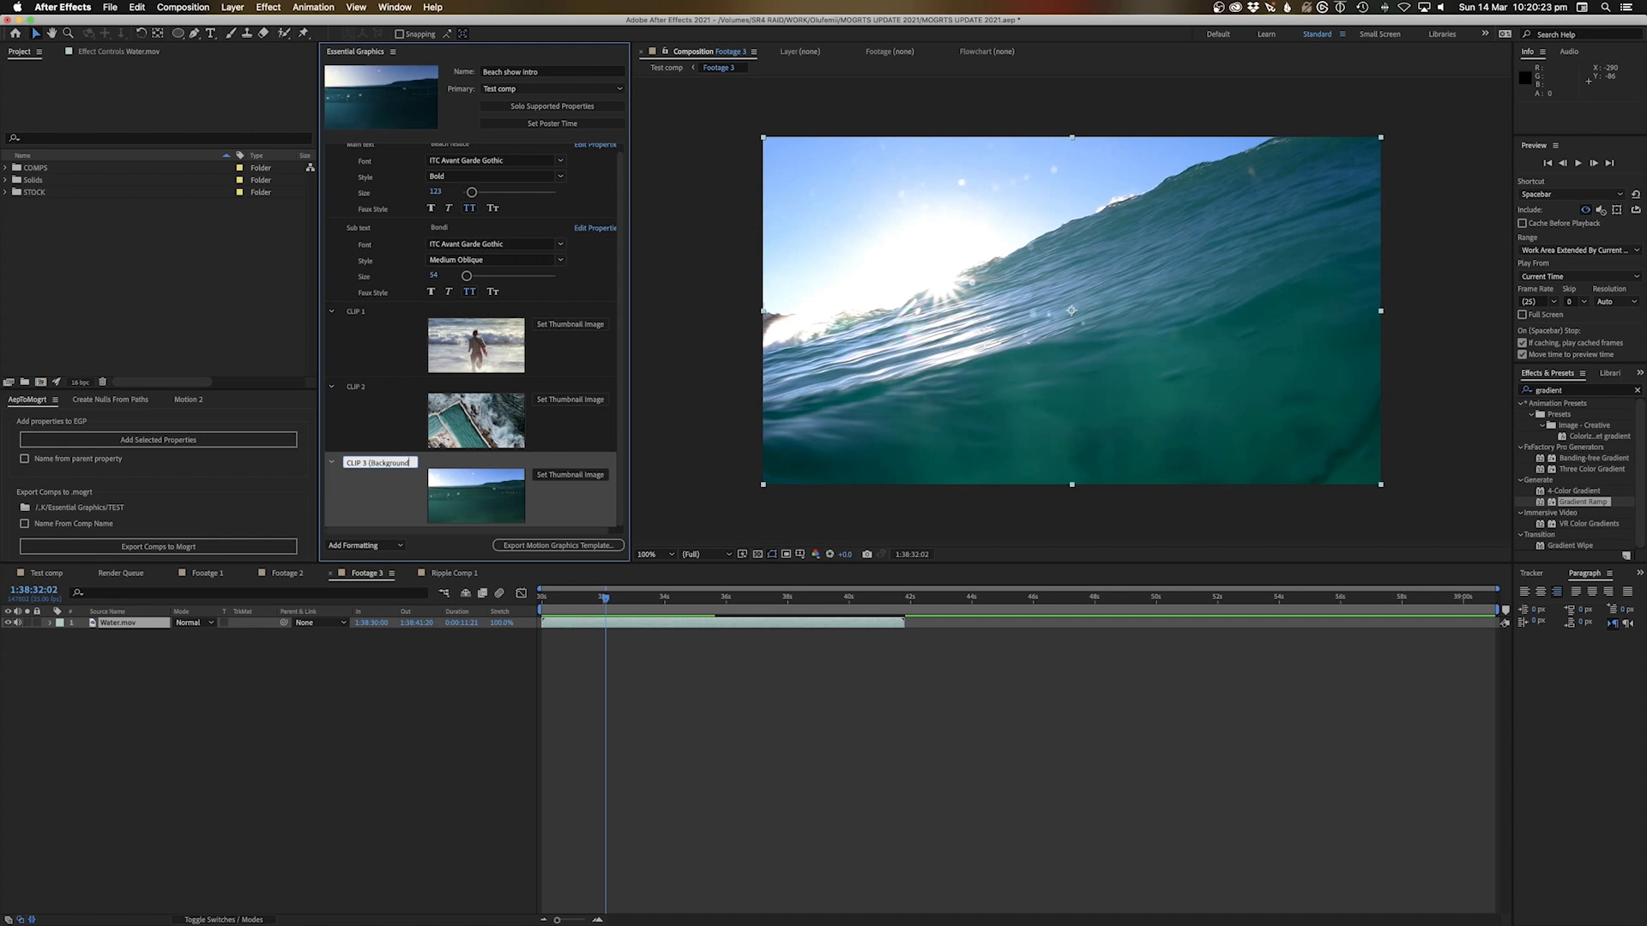
click(377, 389)
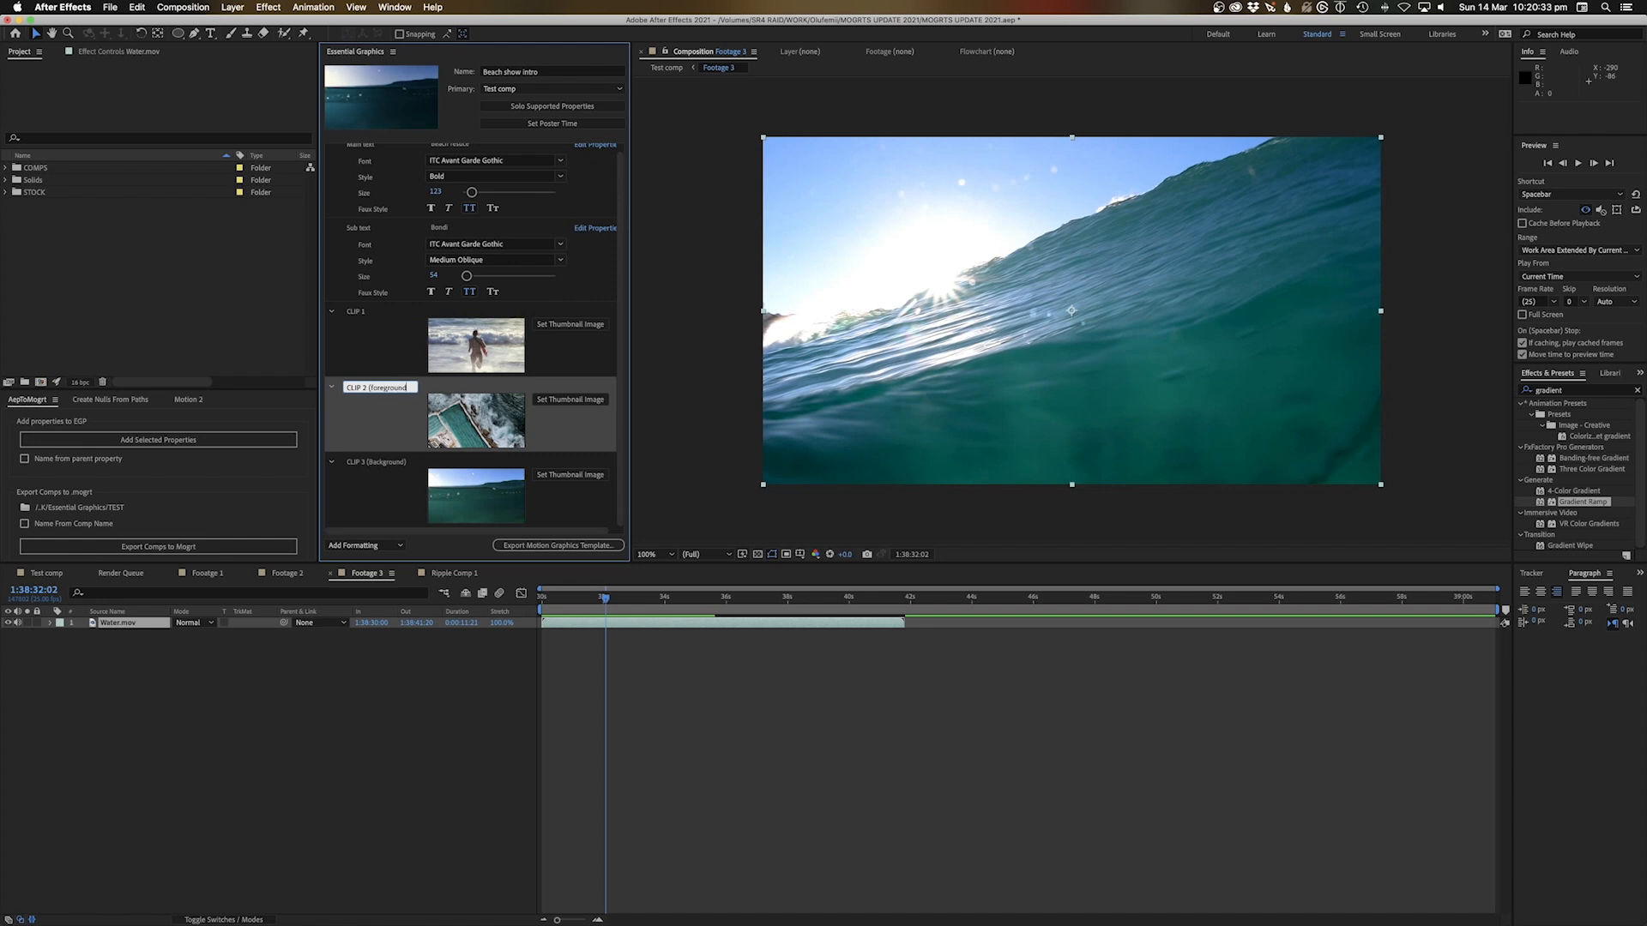
click(357, 314)
click(393, 314)
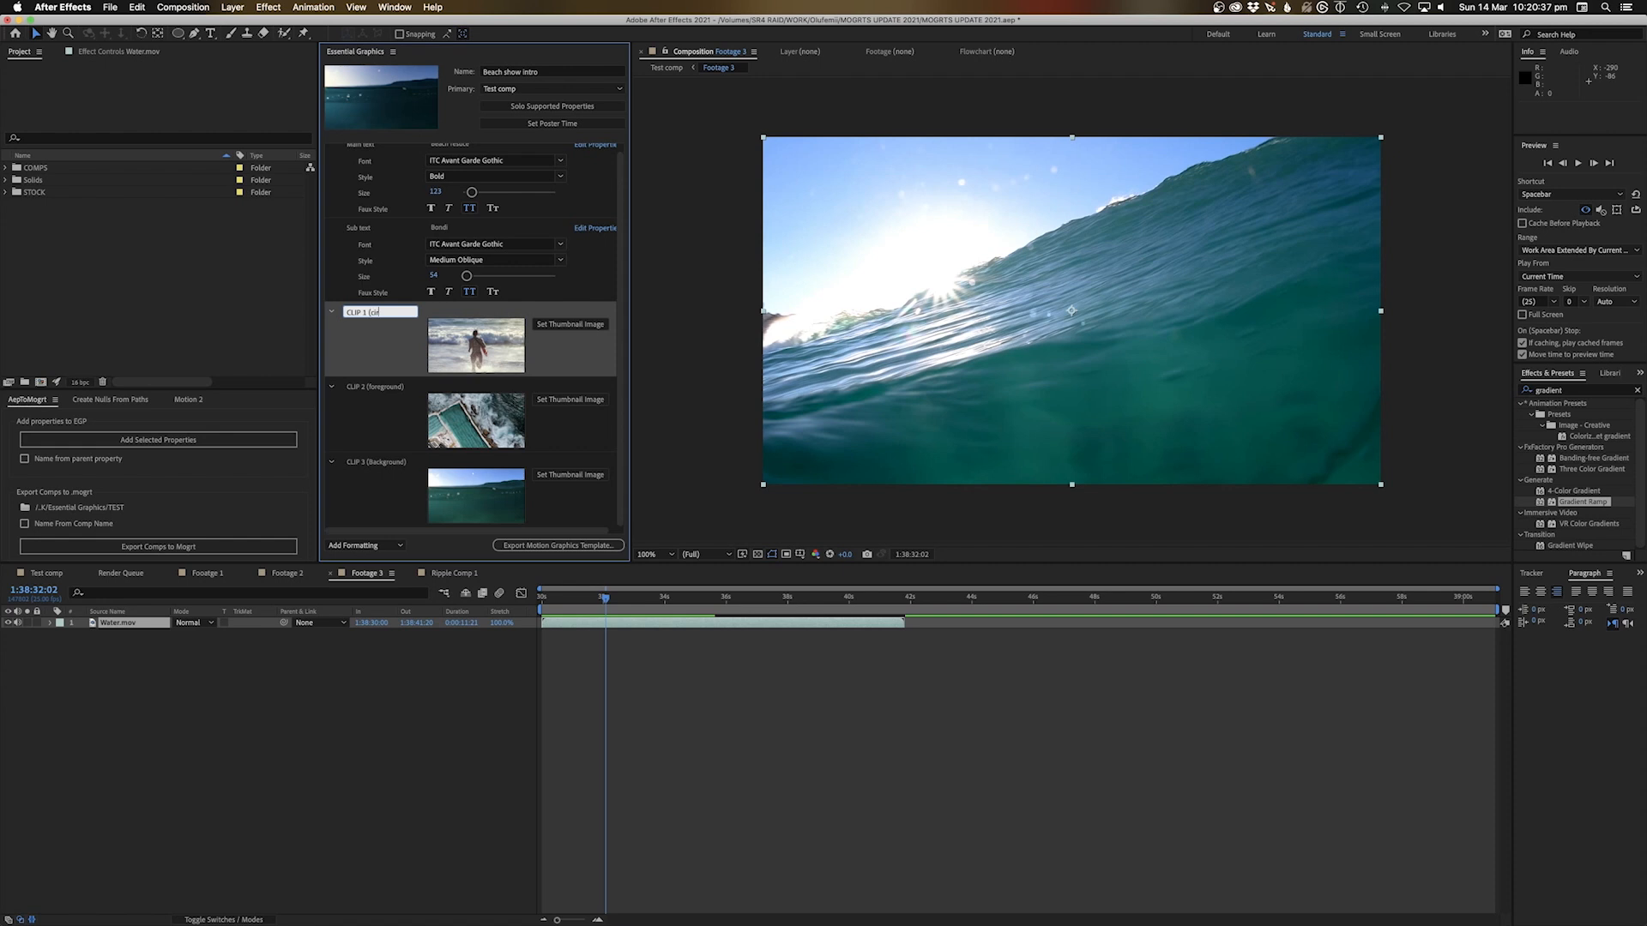
click(692, 766)
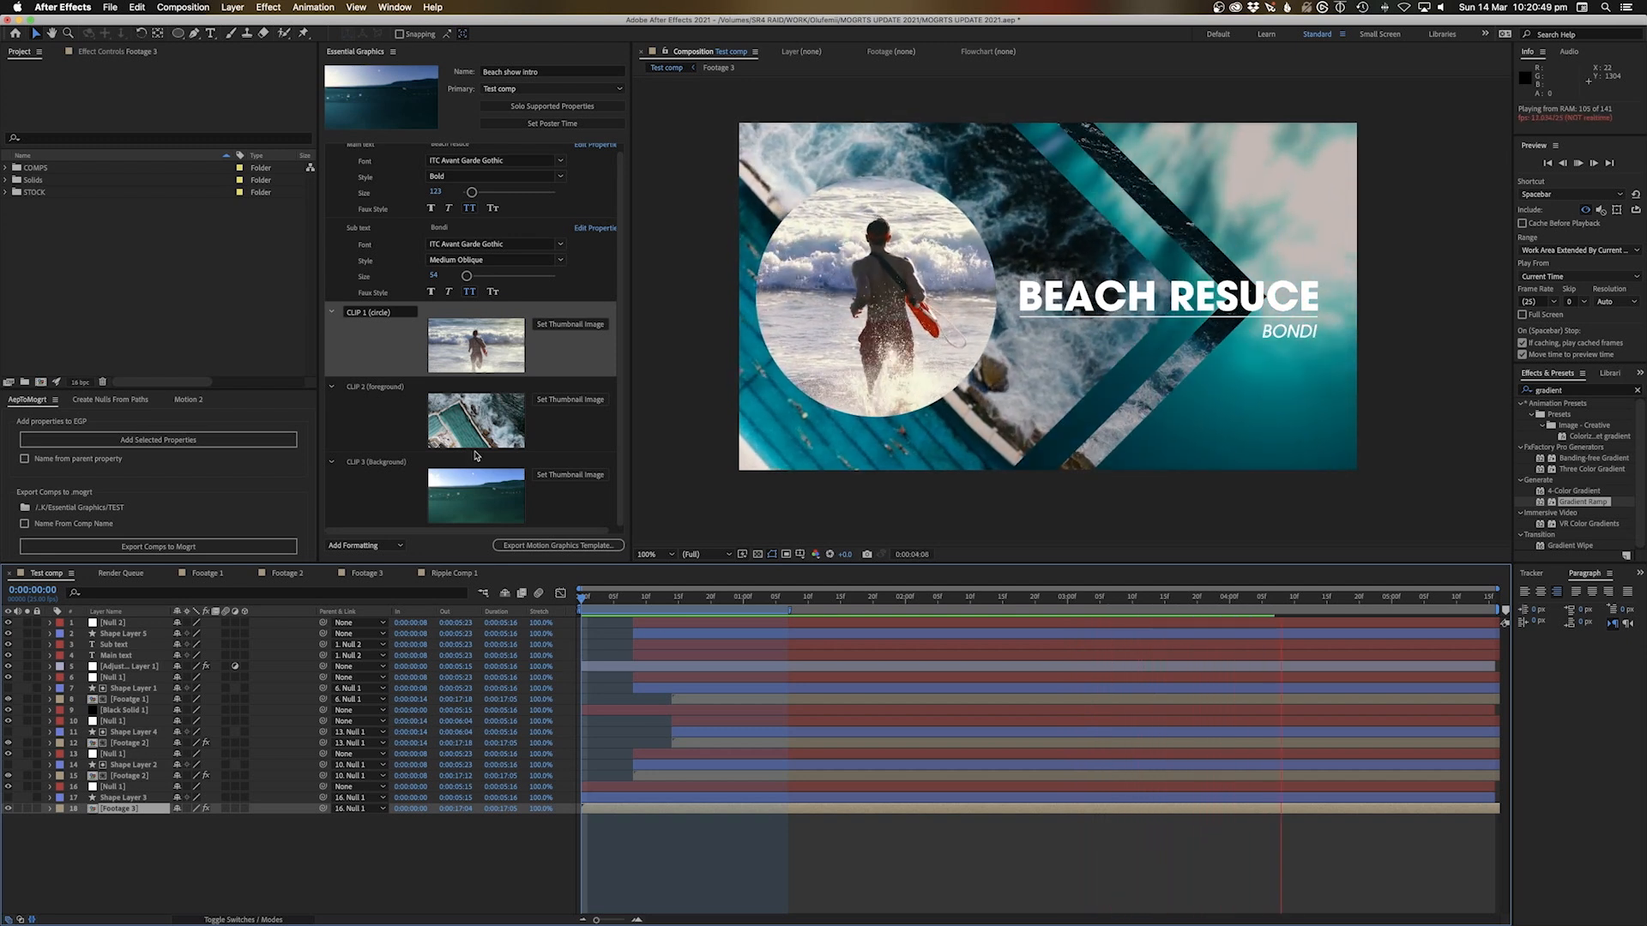
Add layer 18's Gaussian Blur Blurriness (43) to the template and start naming it CLIP 3 Blur
scroll(498, 262, up, 1)
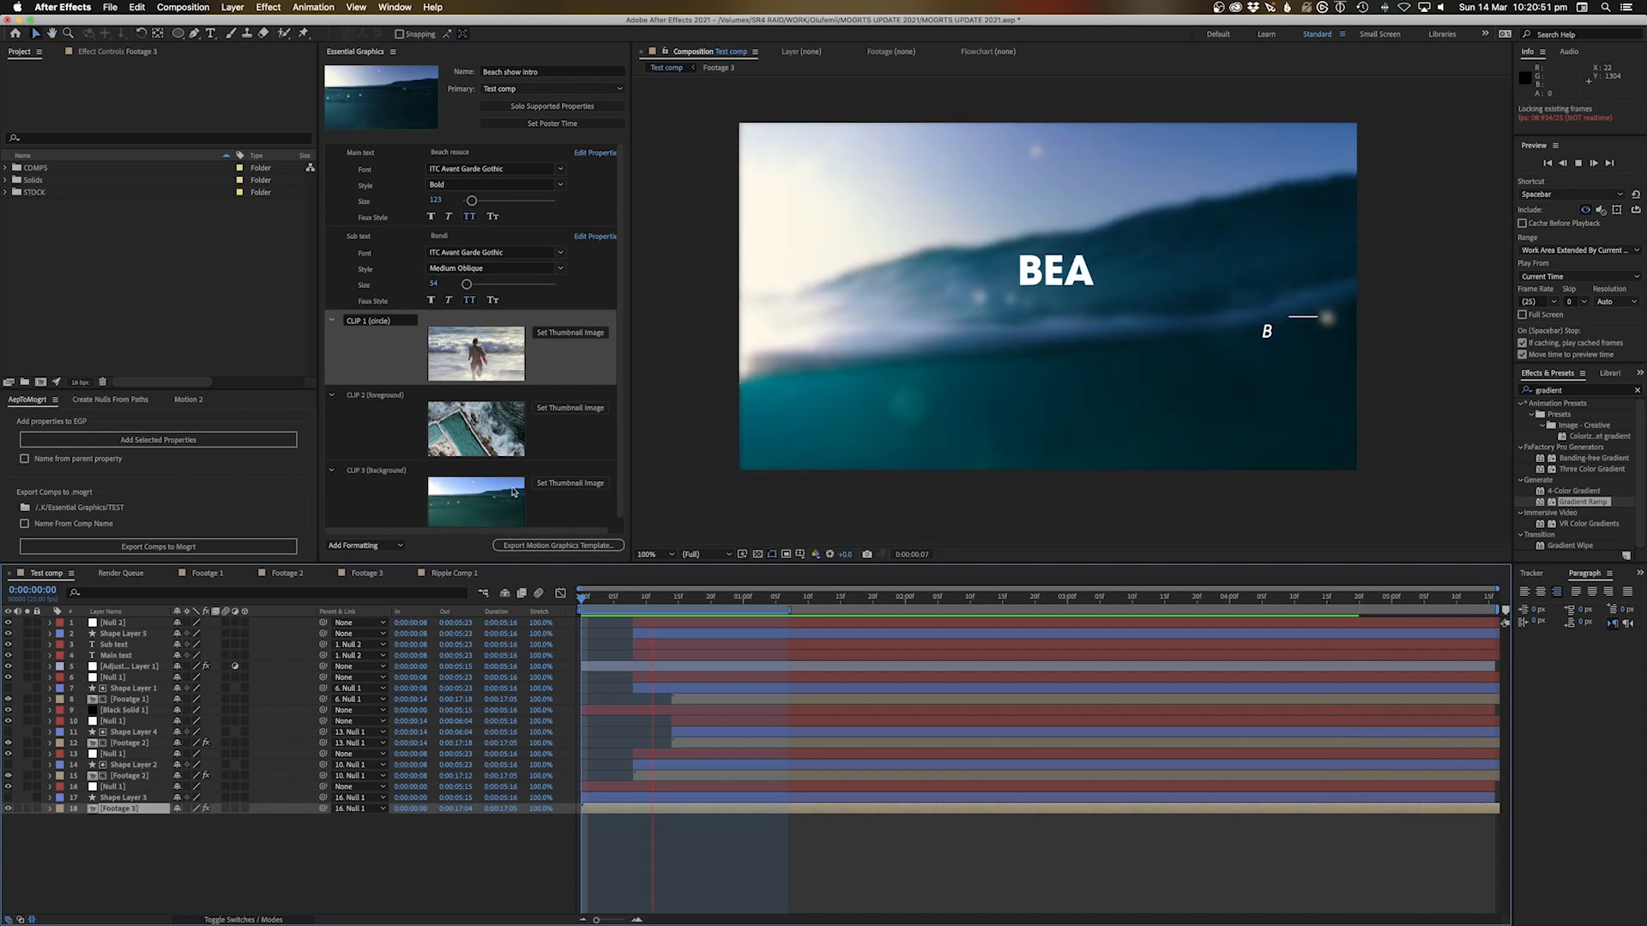
key(space)
click(115, 823)
click(114, 810)
click(49, 810)
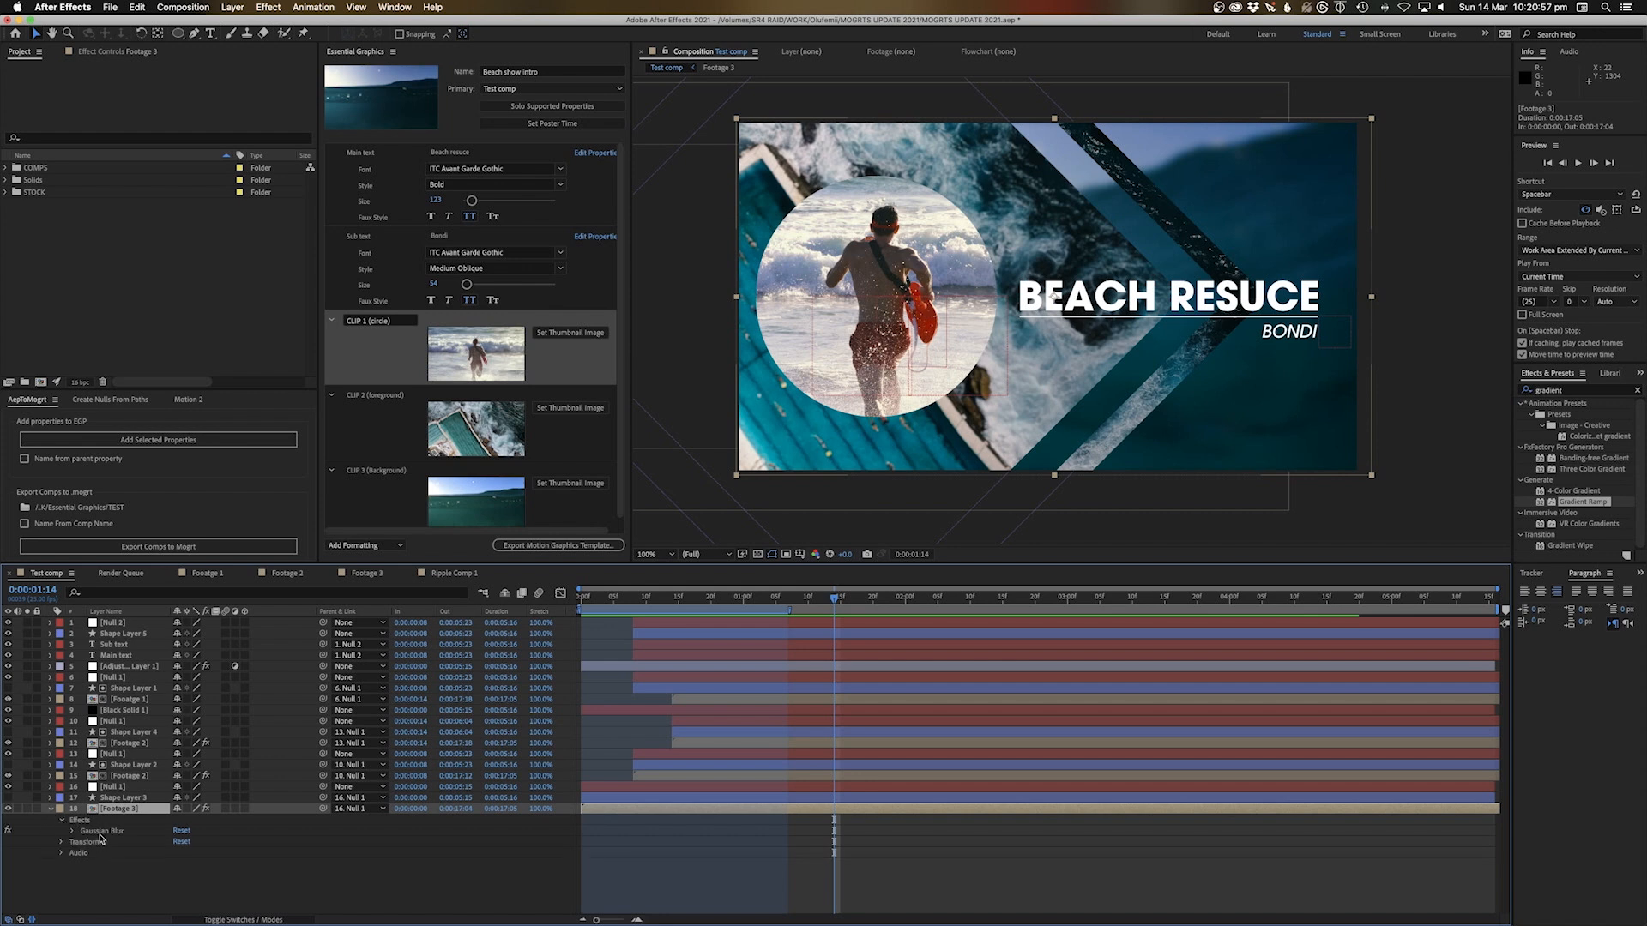
click(99, 832)
scroll(601, 429, down, 1)
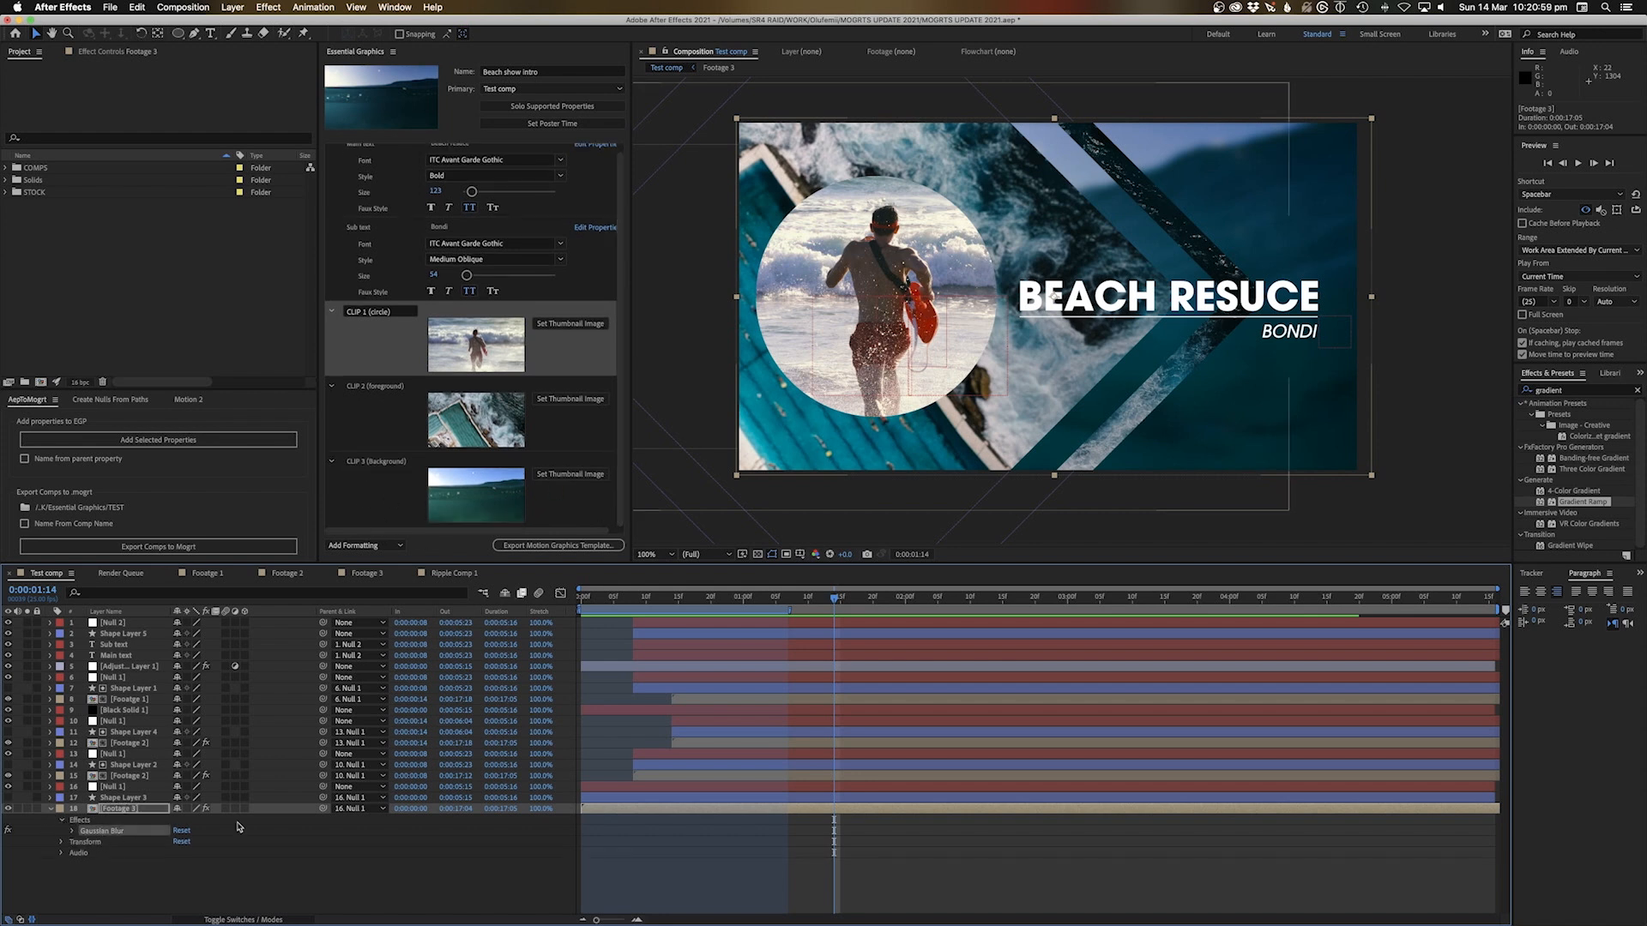
click(70, 833)
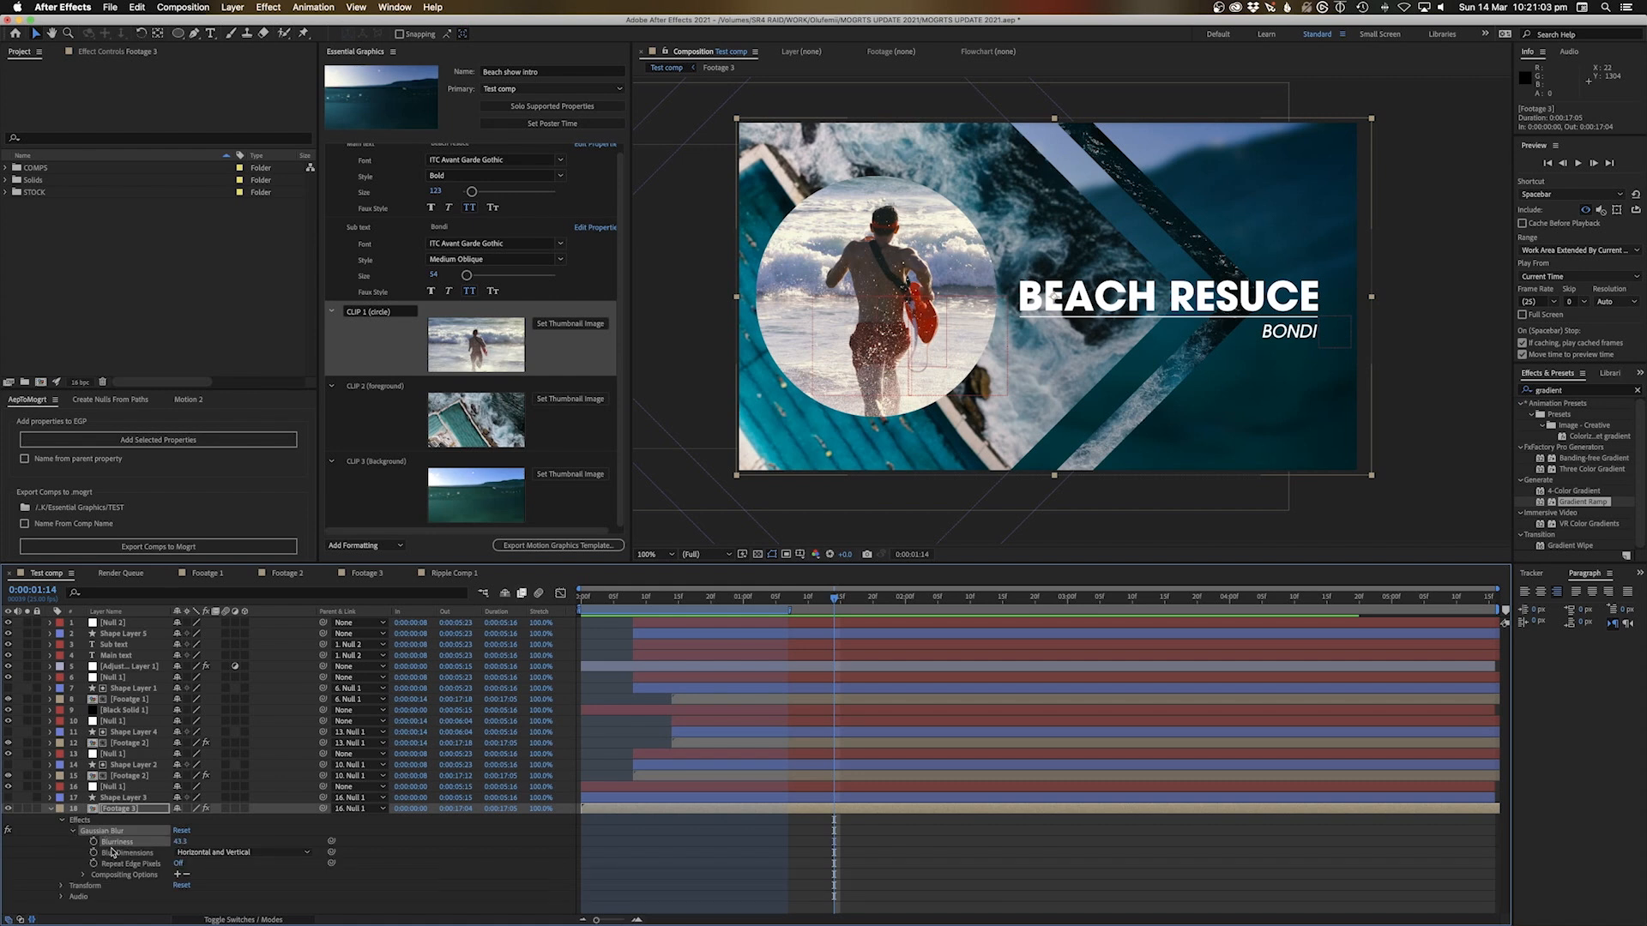
drag(111, 852, 358, 530)
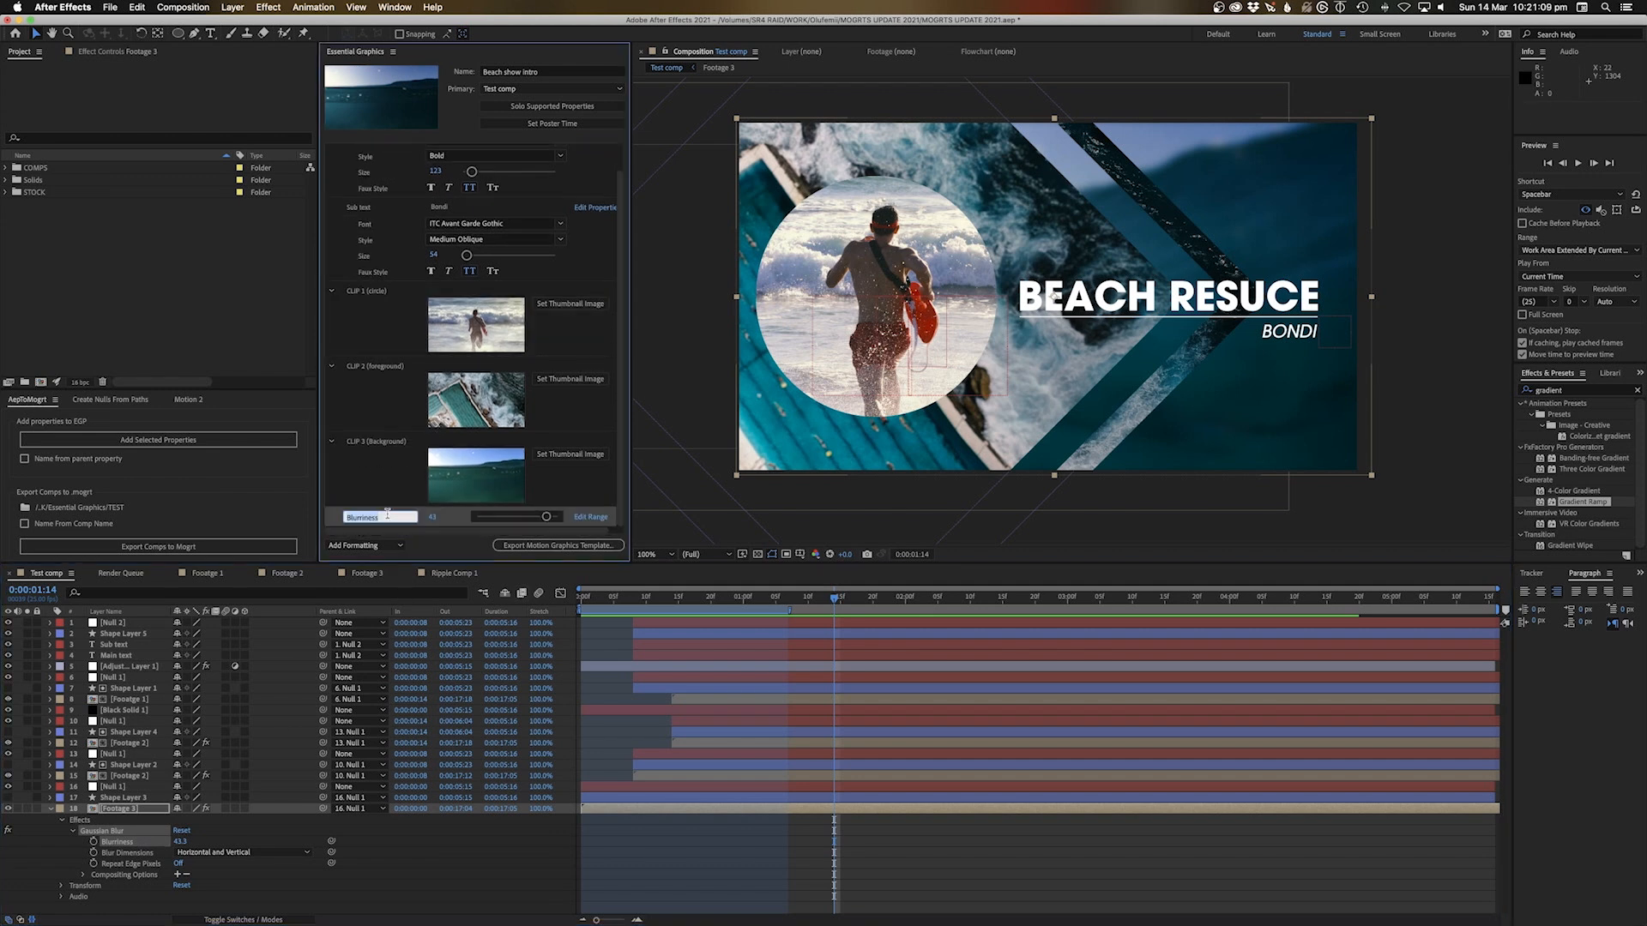
text(C)
Add layer 15's Gaussian Blur Blurriness (7) to the template as 'CLIP 2 Blur'
click(128, 776)
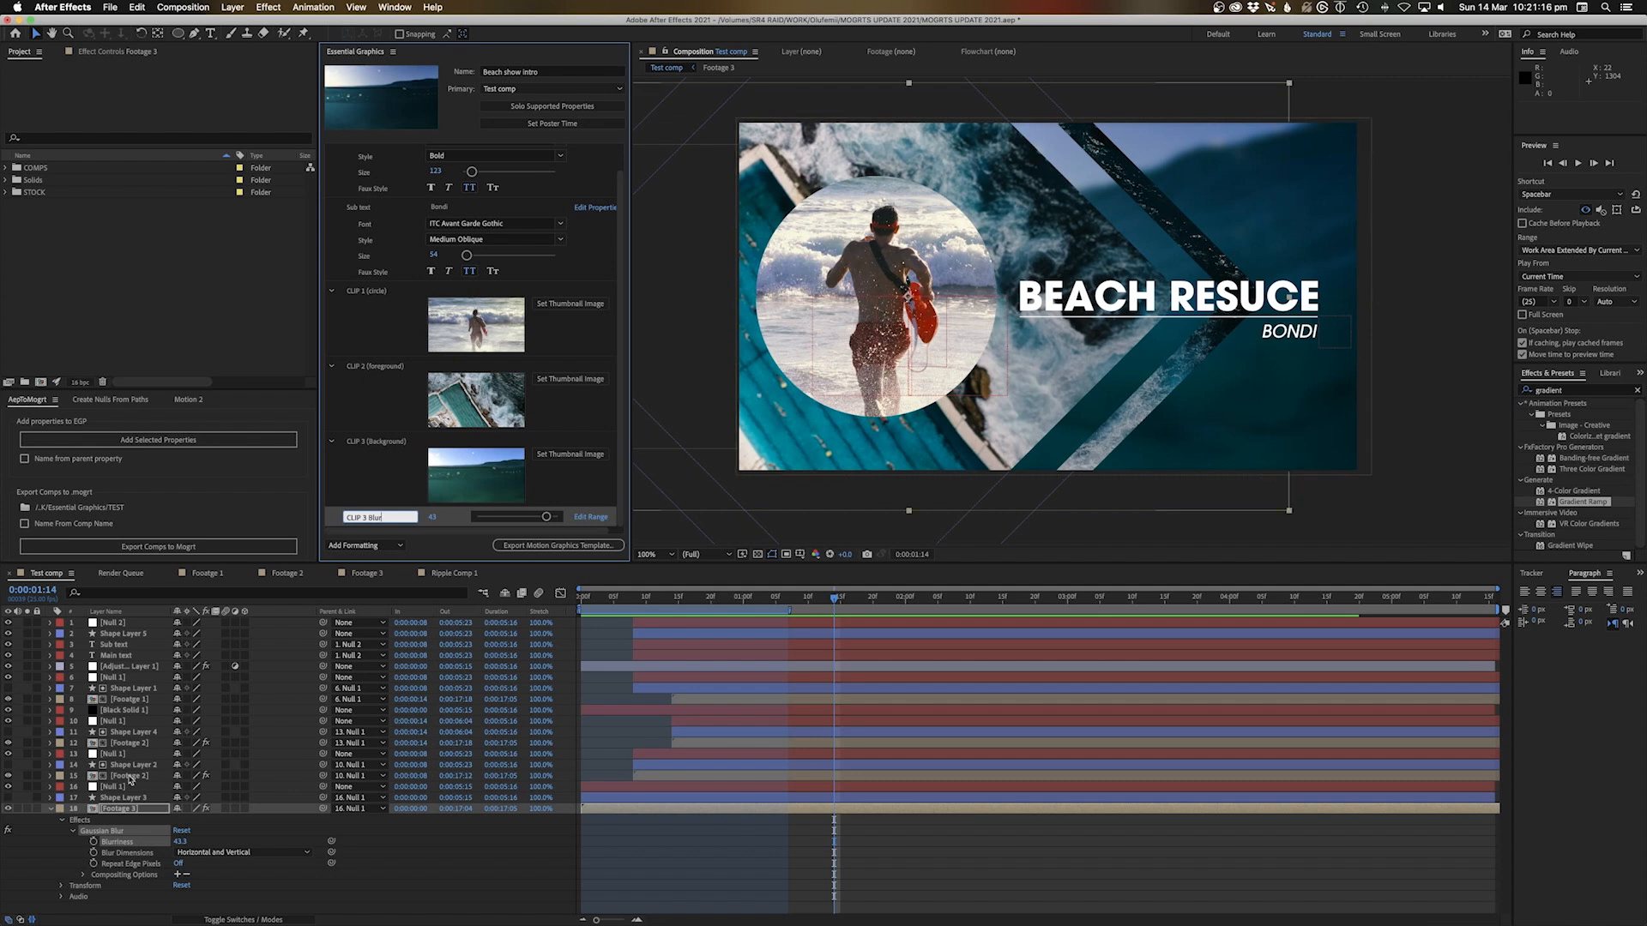
click(51, 776)
click(92, 788)
click(63, 788)
drag(102, 797, 379, 448)
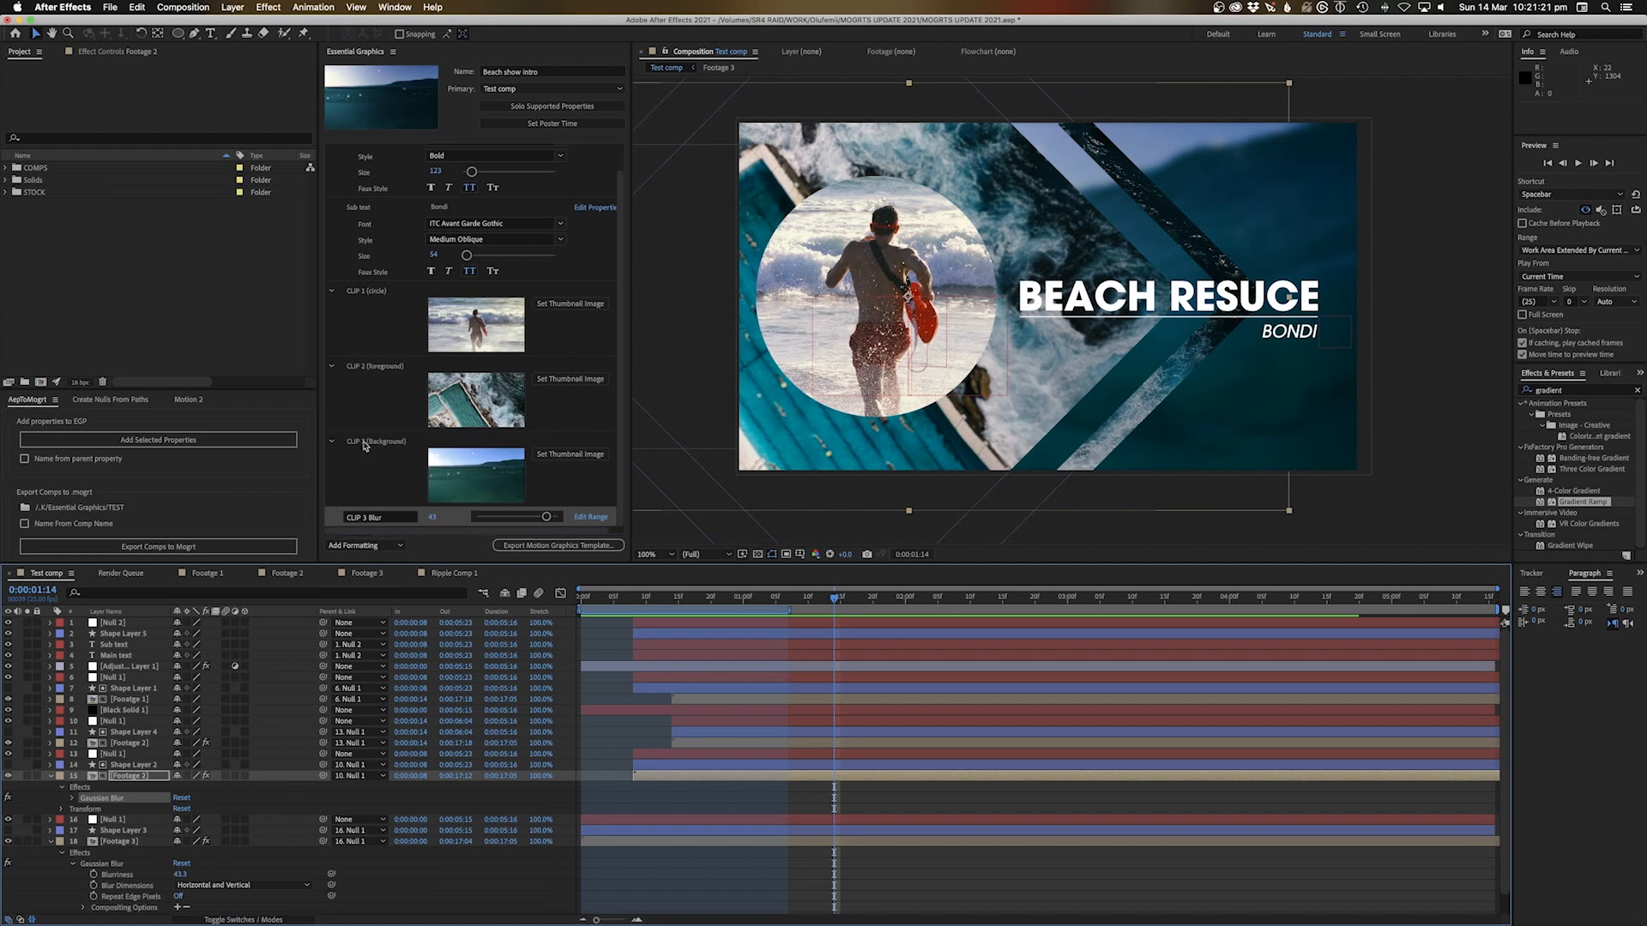
click(71, 797)
drag(119, 809, 384, 439)
click(388, 442)
double_click(388, 441)
text(cl)
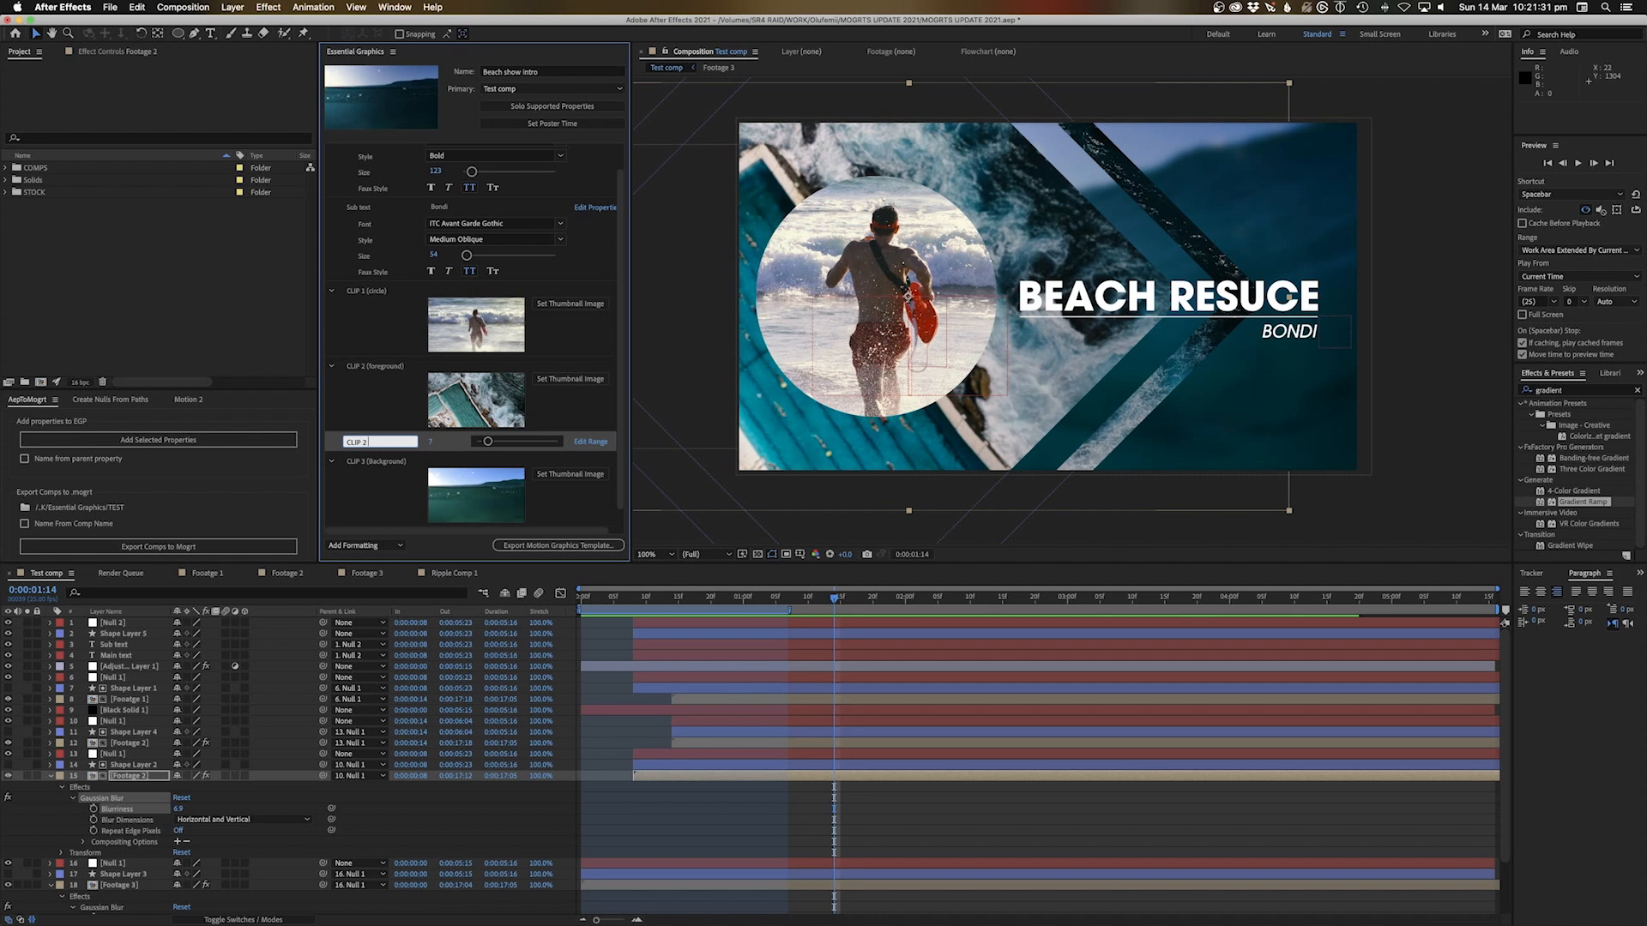
text(IP 2 Blur)
key(Return)
Collapse the three CLIP groups, then test the CLIP 2 Blur slider and undo the change
click(331, 292)
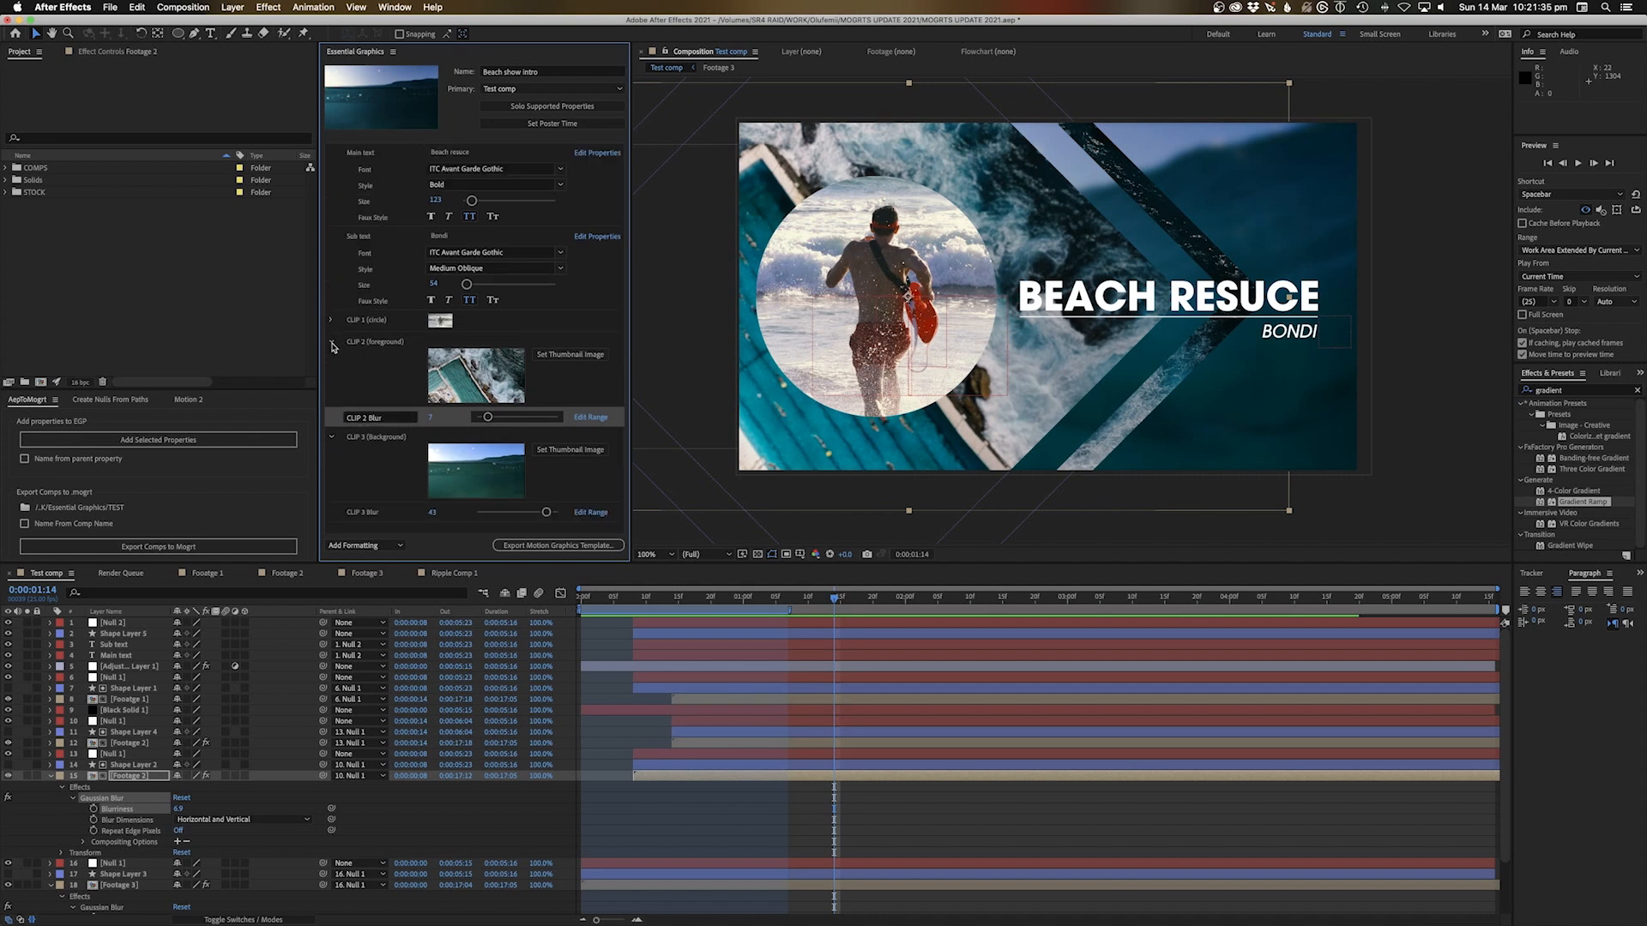
click(333, 344)
click(331, 383)
click(442, 420)
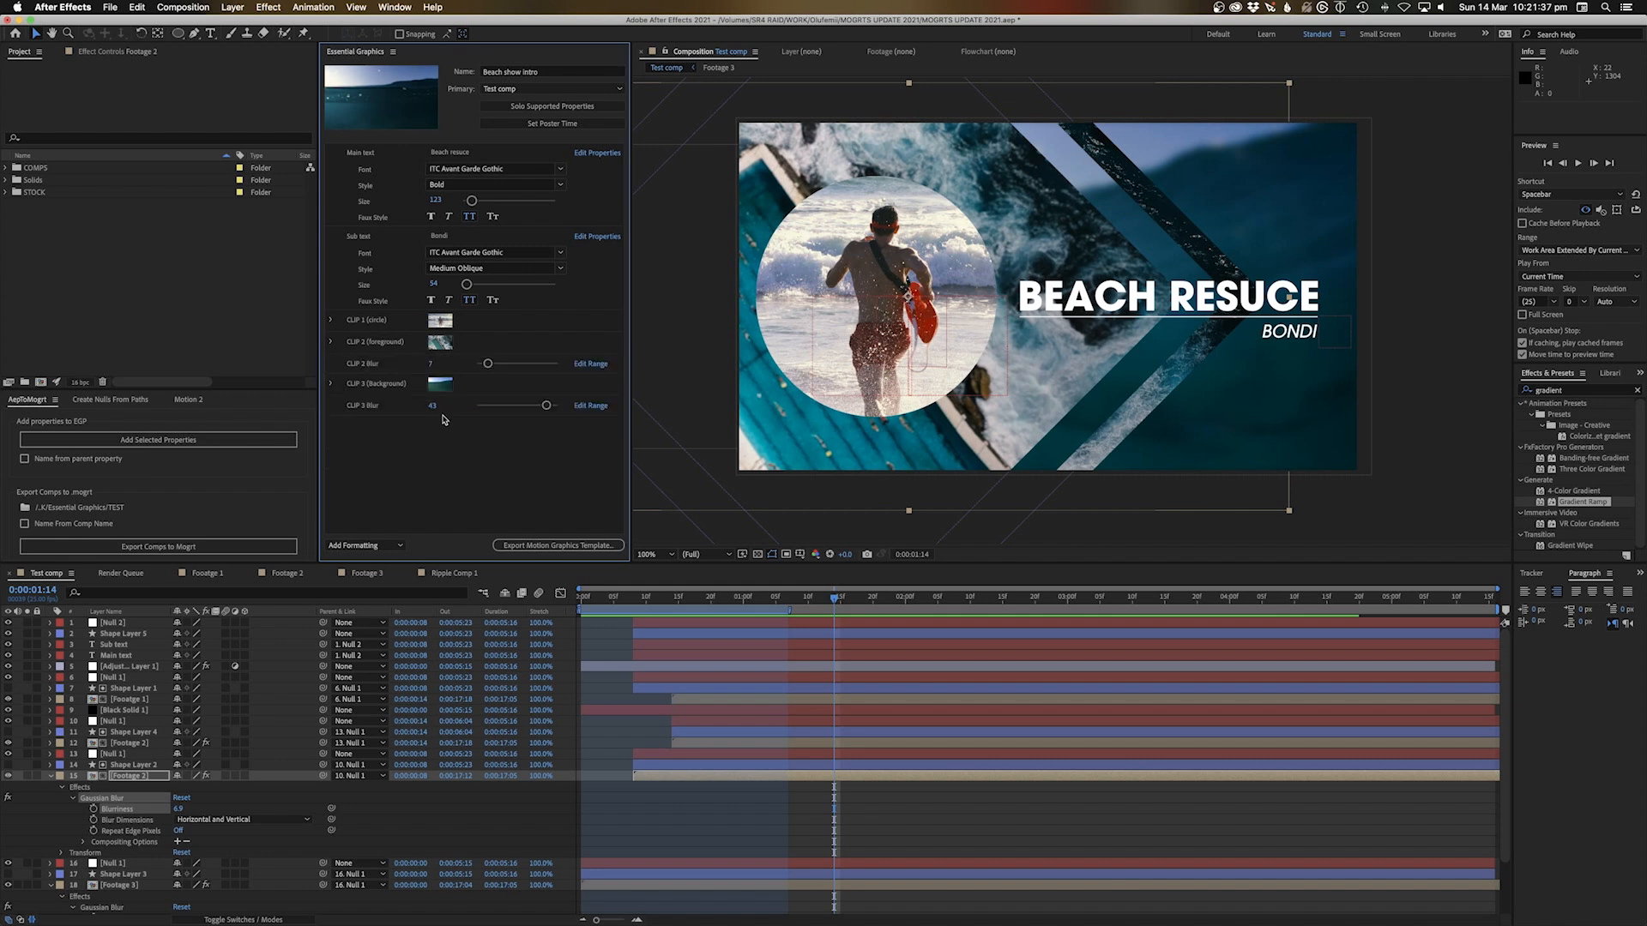
drag(487, 364, 532, 364)
key(super+z)
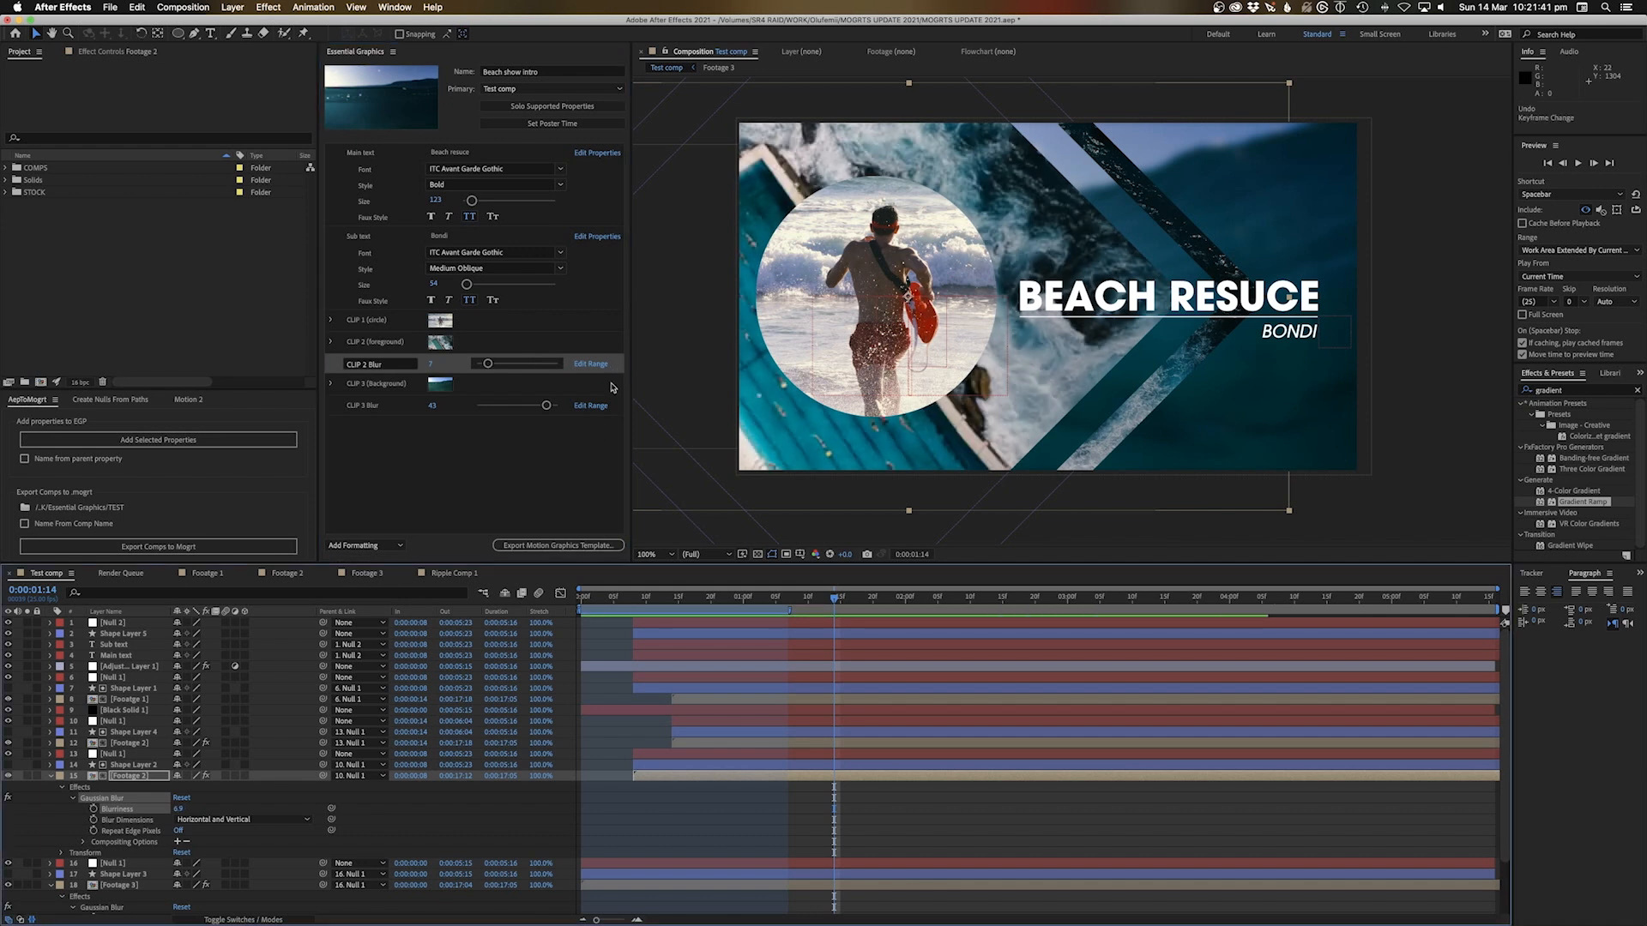
Collapse the footage layers and bring up Adjustment Layer 1's Lumetri Color settings
click(51, 775)
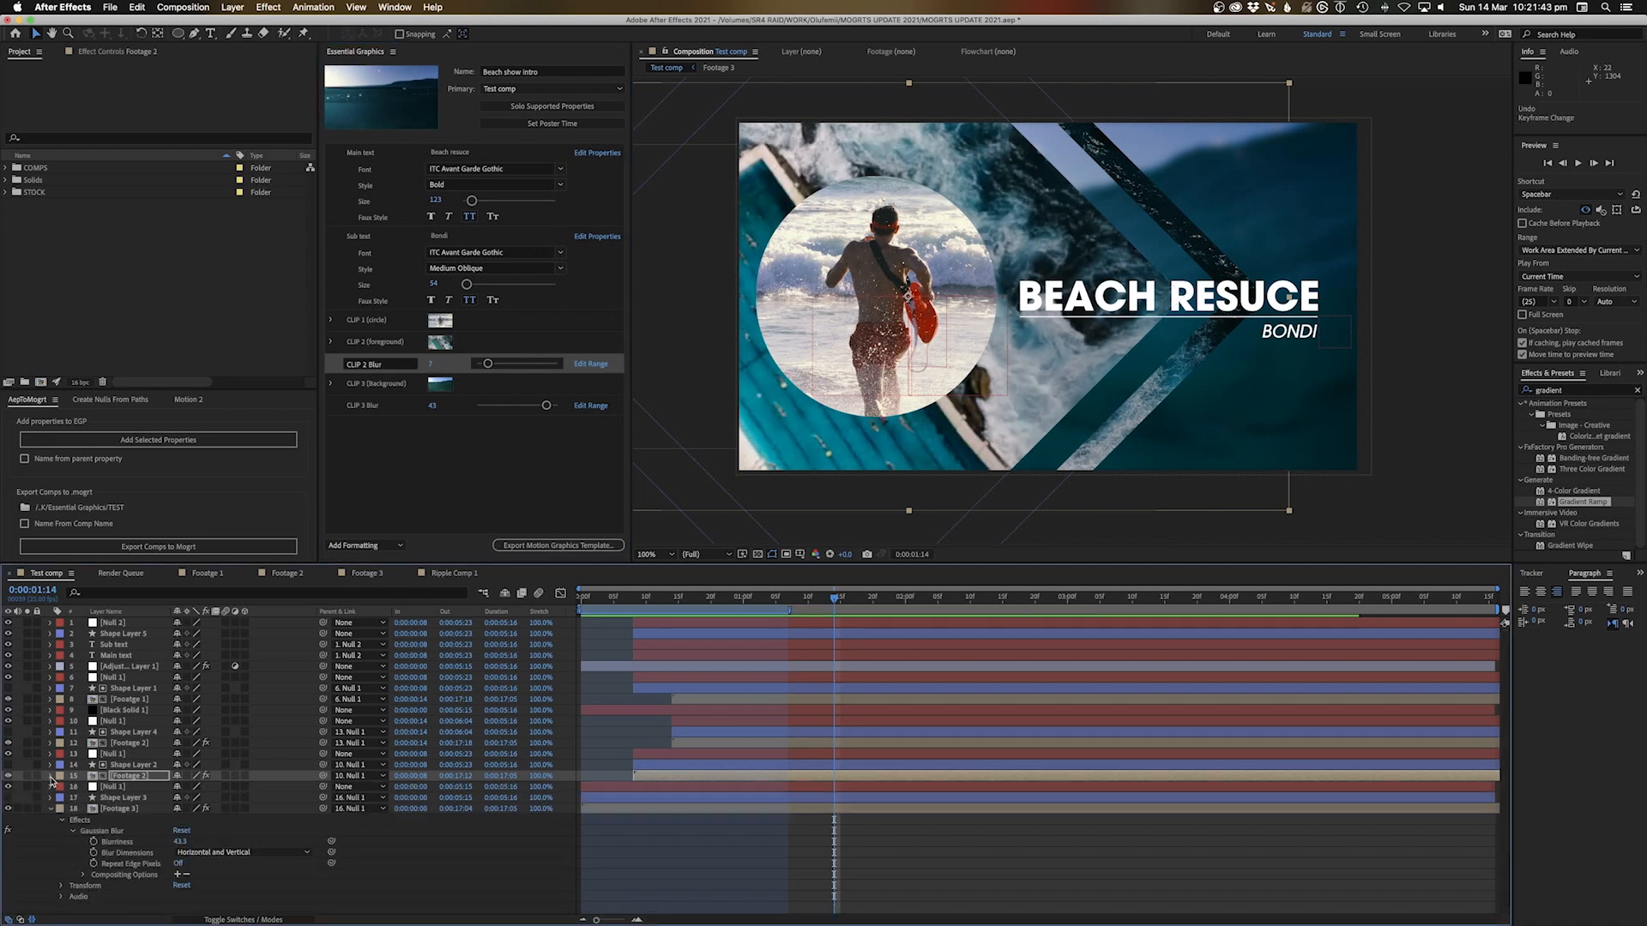
click(51, 809)
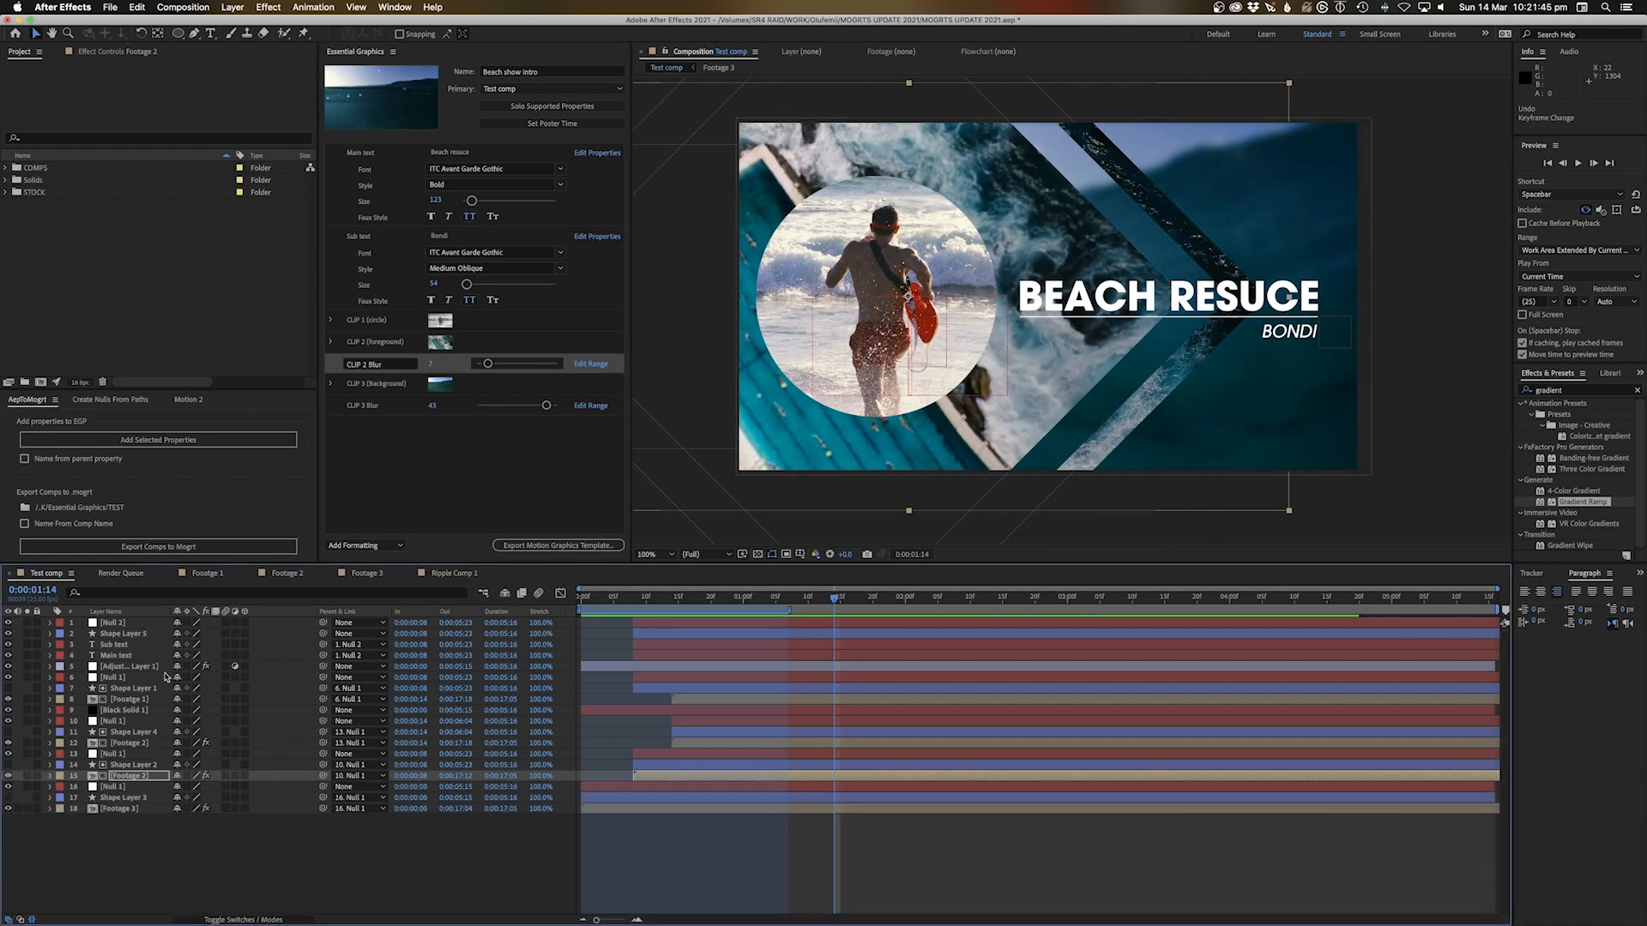
click(133, 678)
click(138, 668)
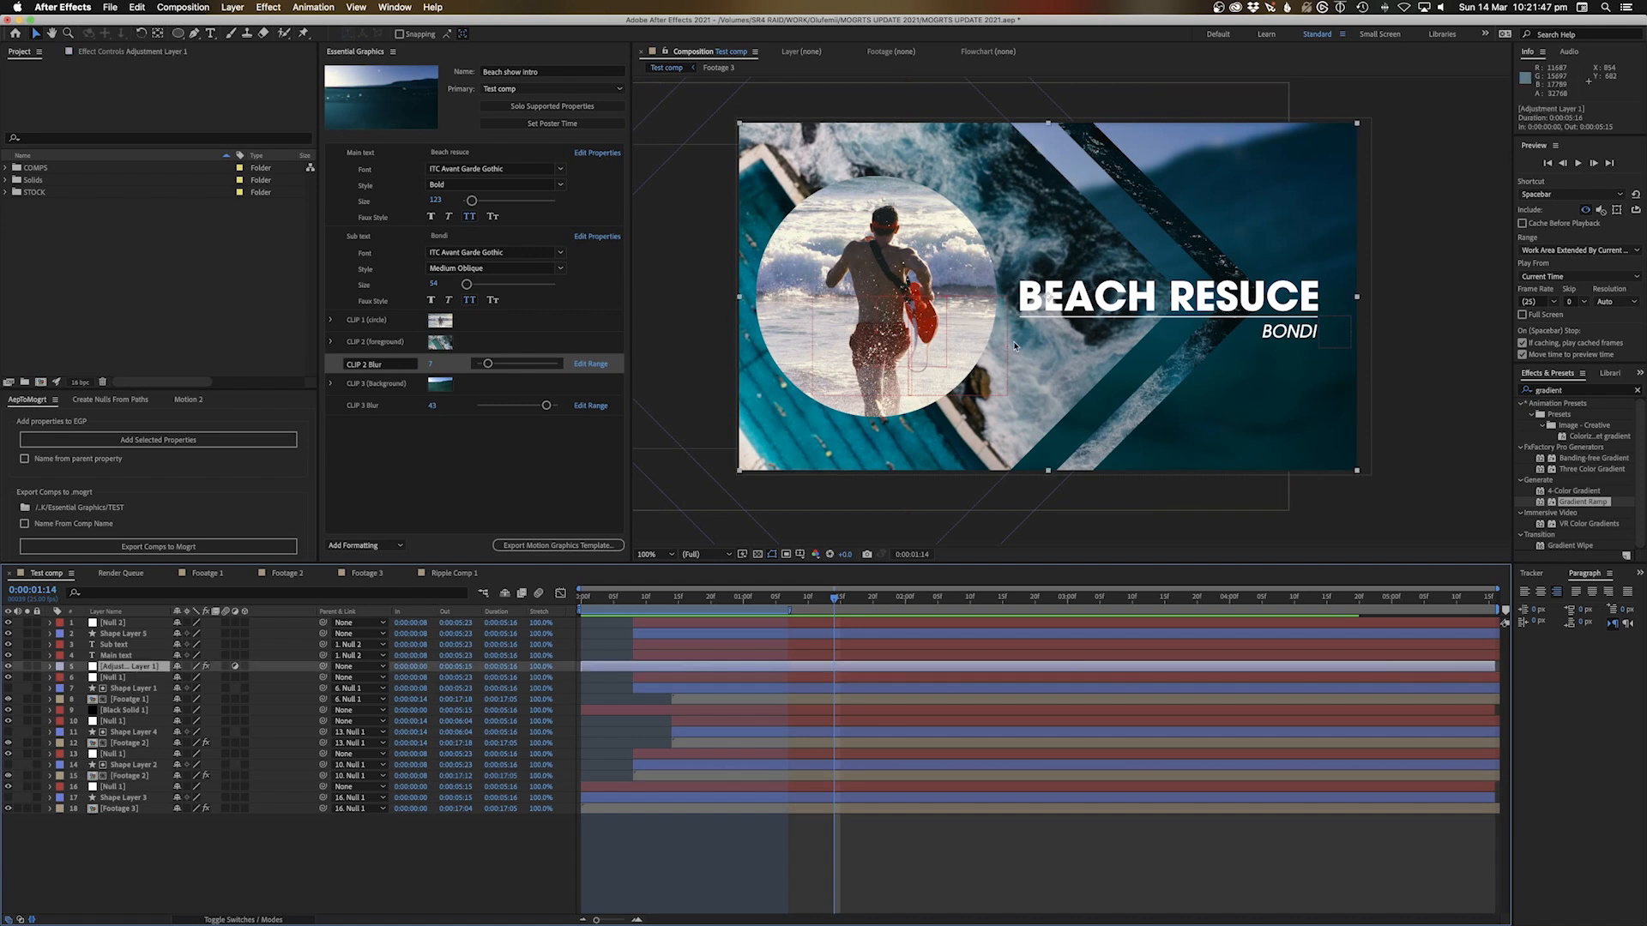
click(94, 53)
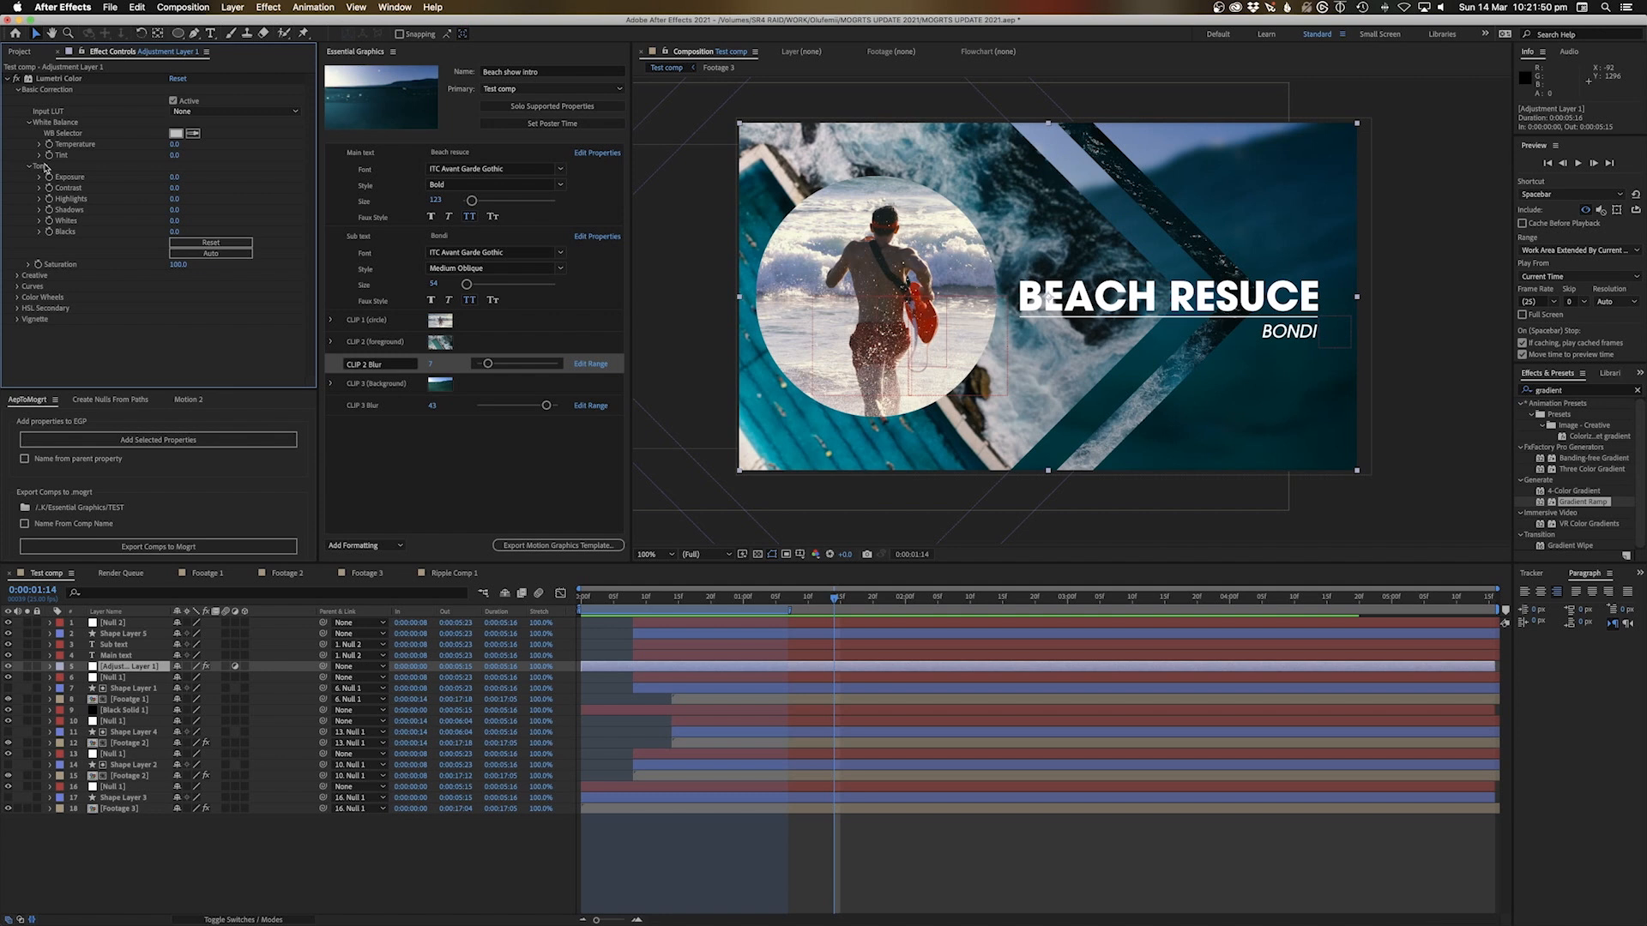
Try several Creative looks and settle on Kodak 5218 Kodak 2383 (by Adobe)
click(17, 90)
click(17, 100)
click(249, 121)
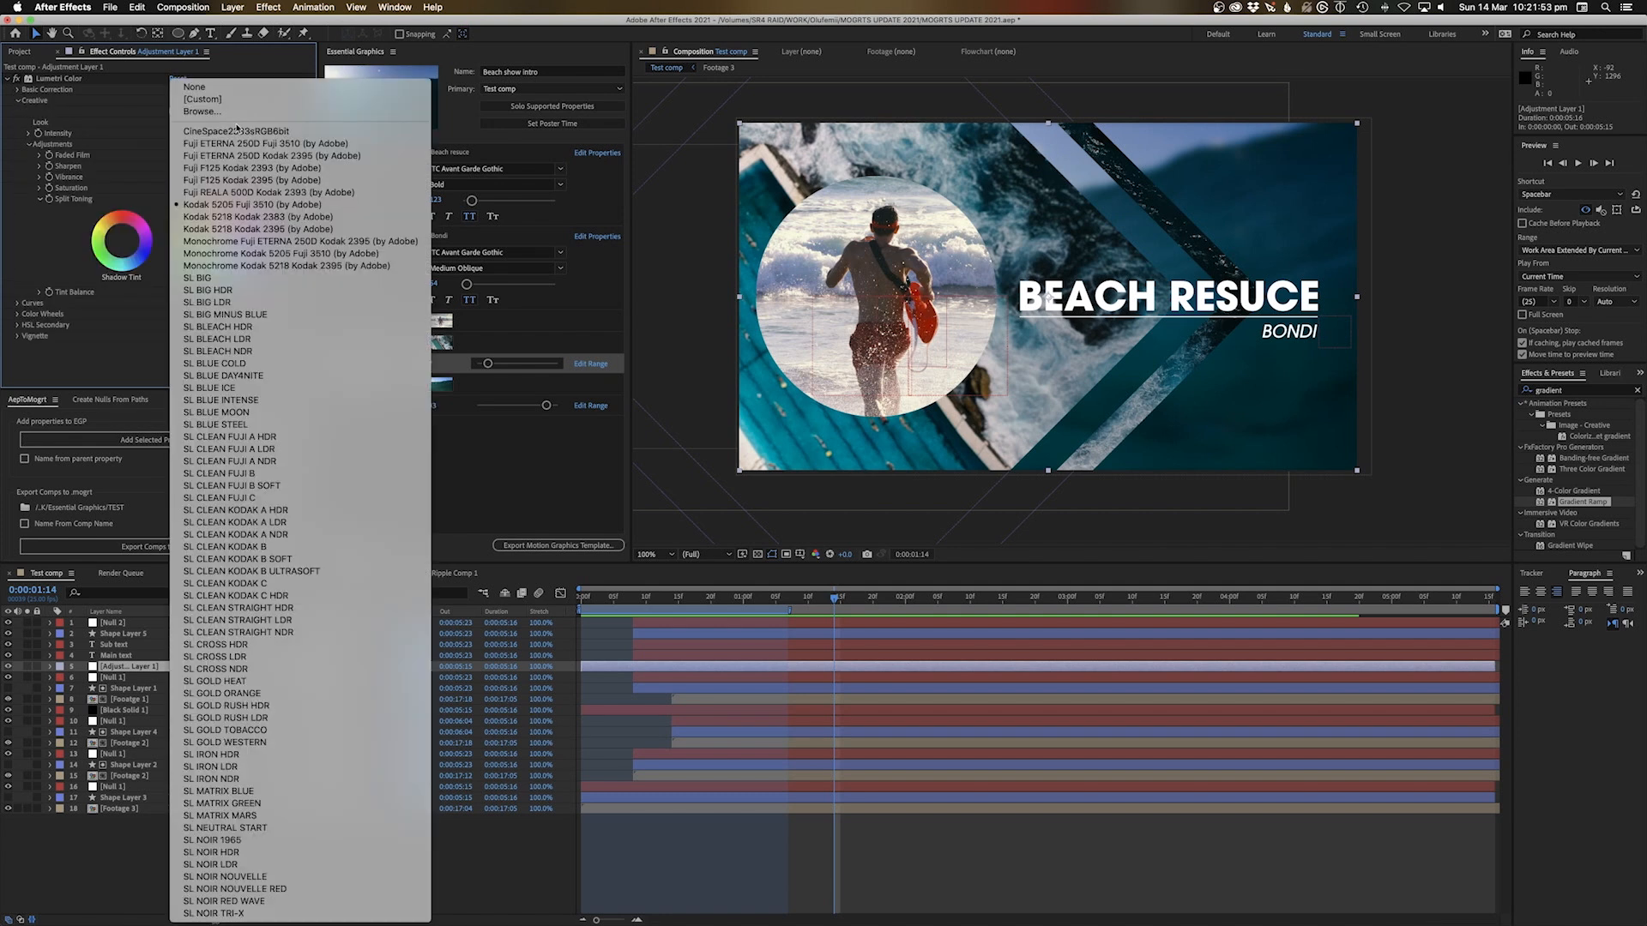
click(241, 174)
click(247, 123)
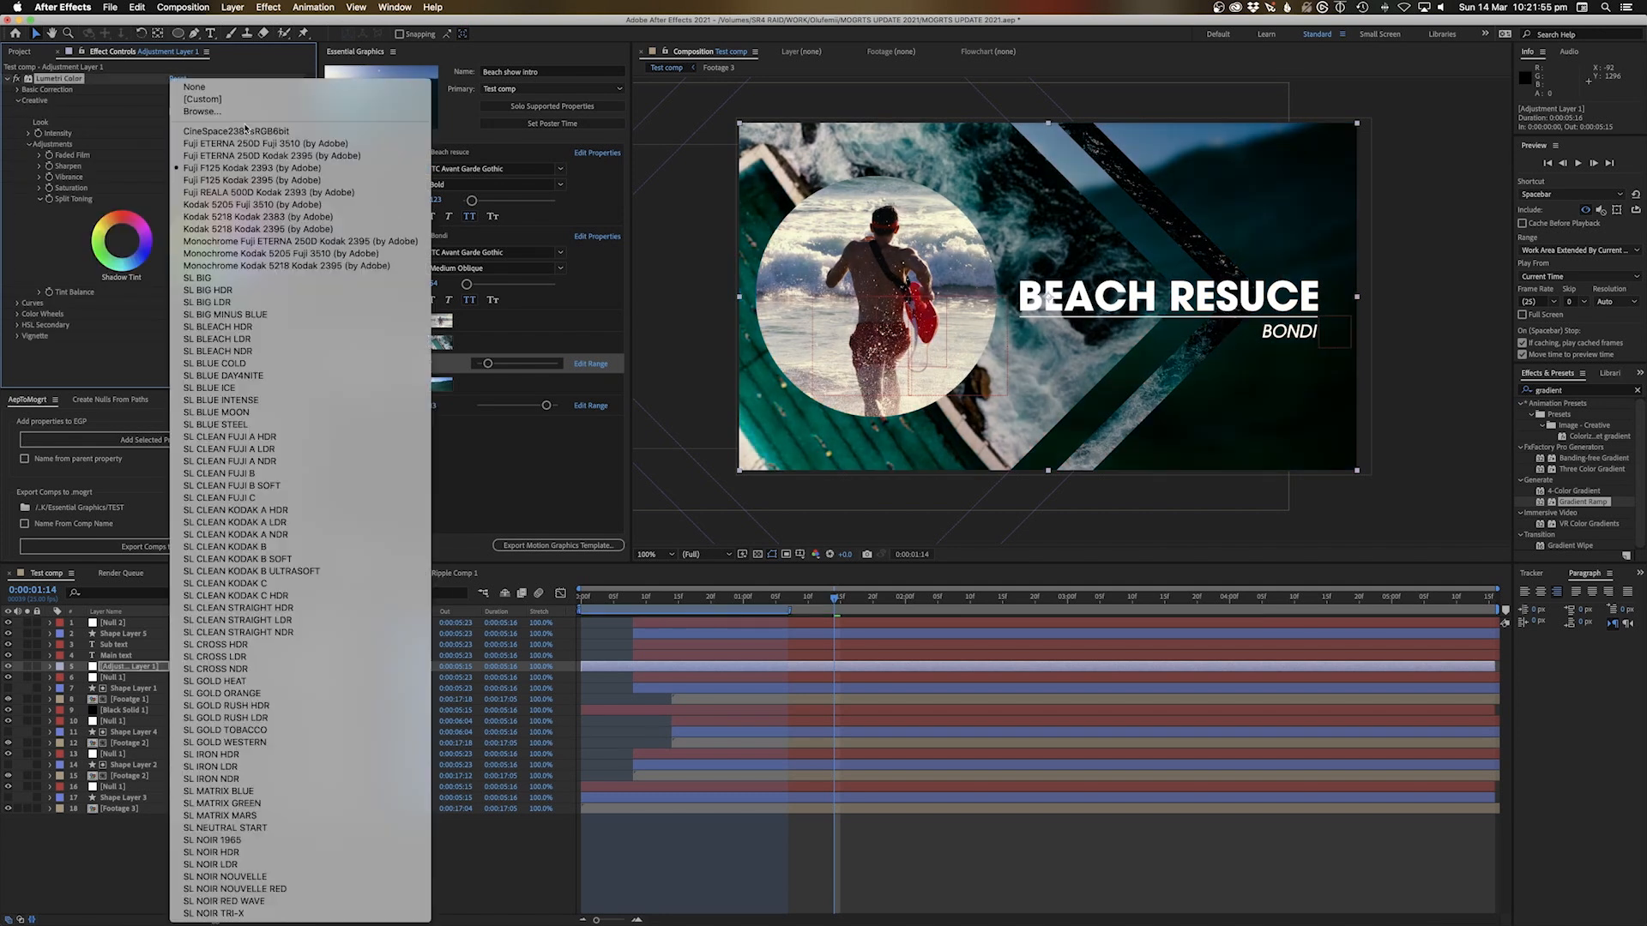
click(237, 266)
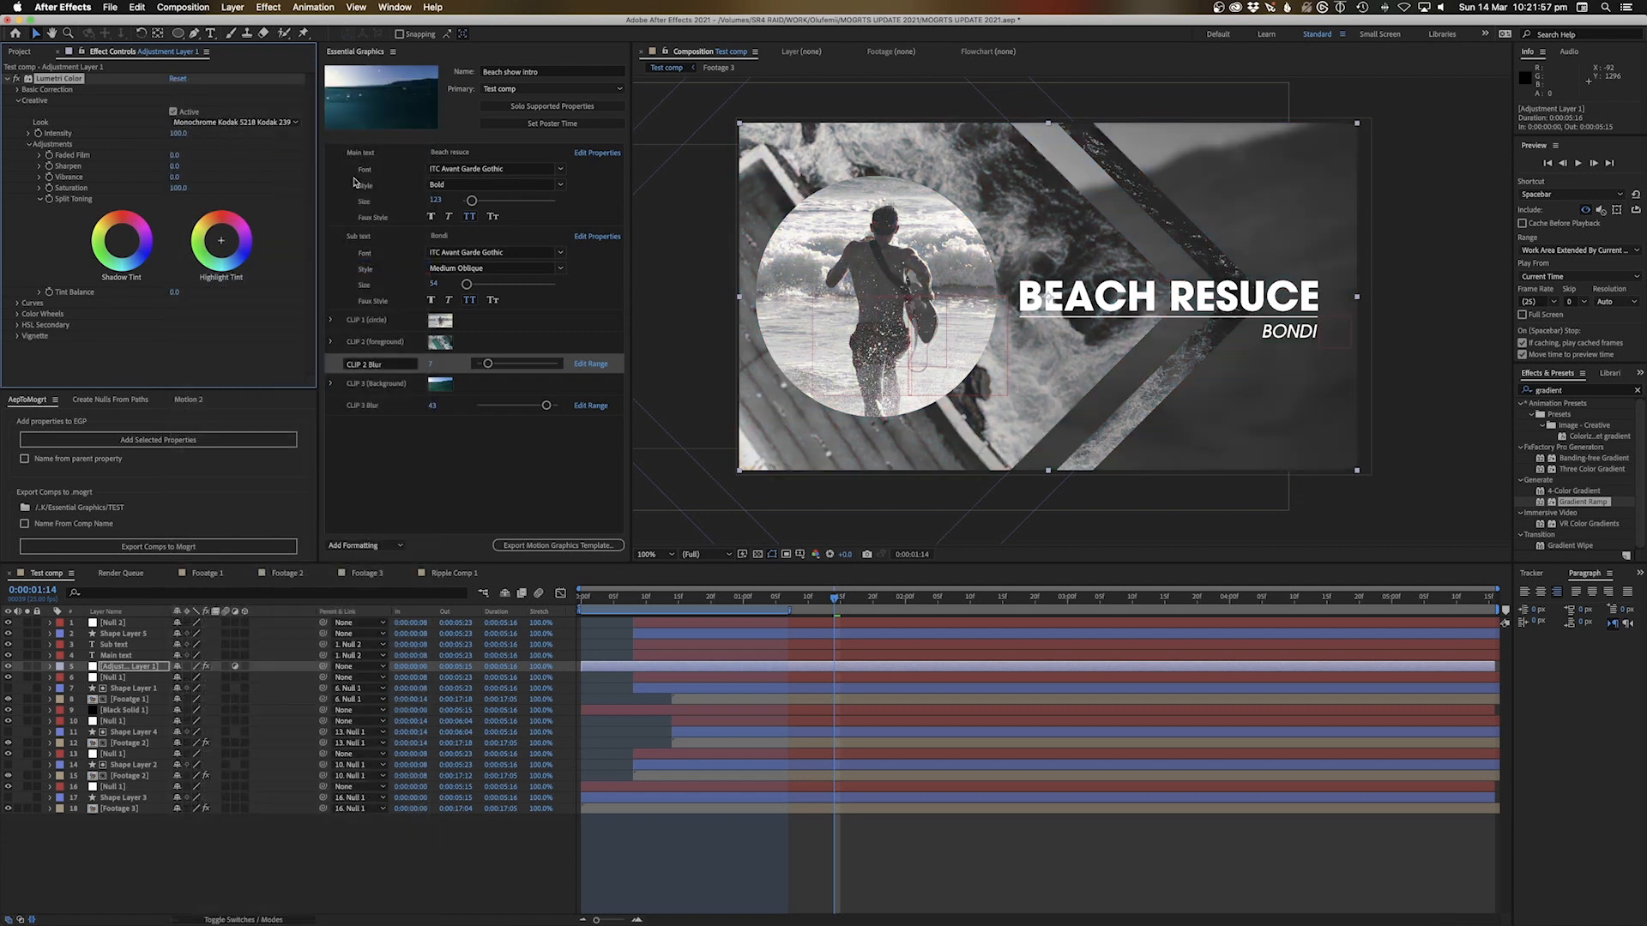
click(244, 124)
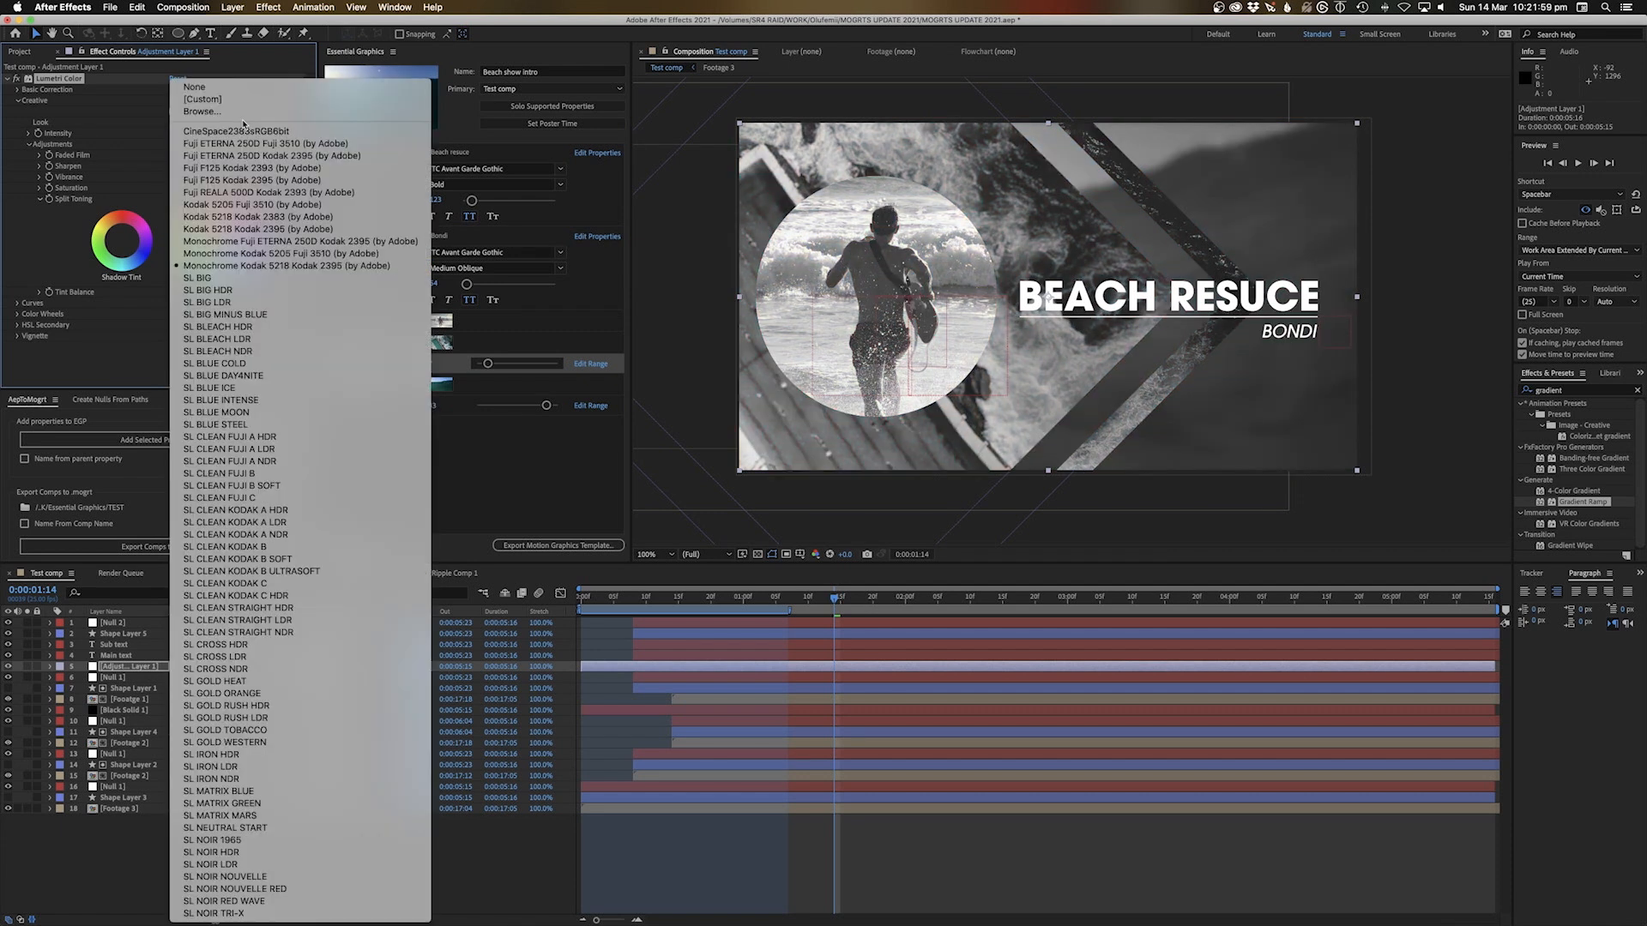
click(238, 218)
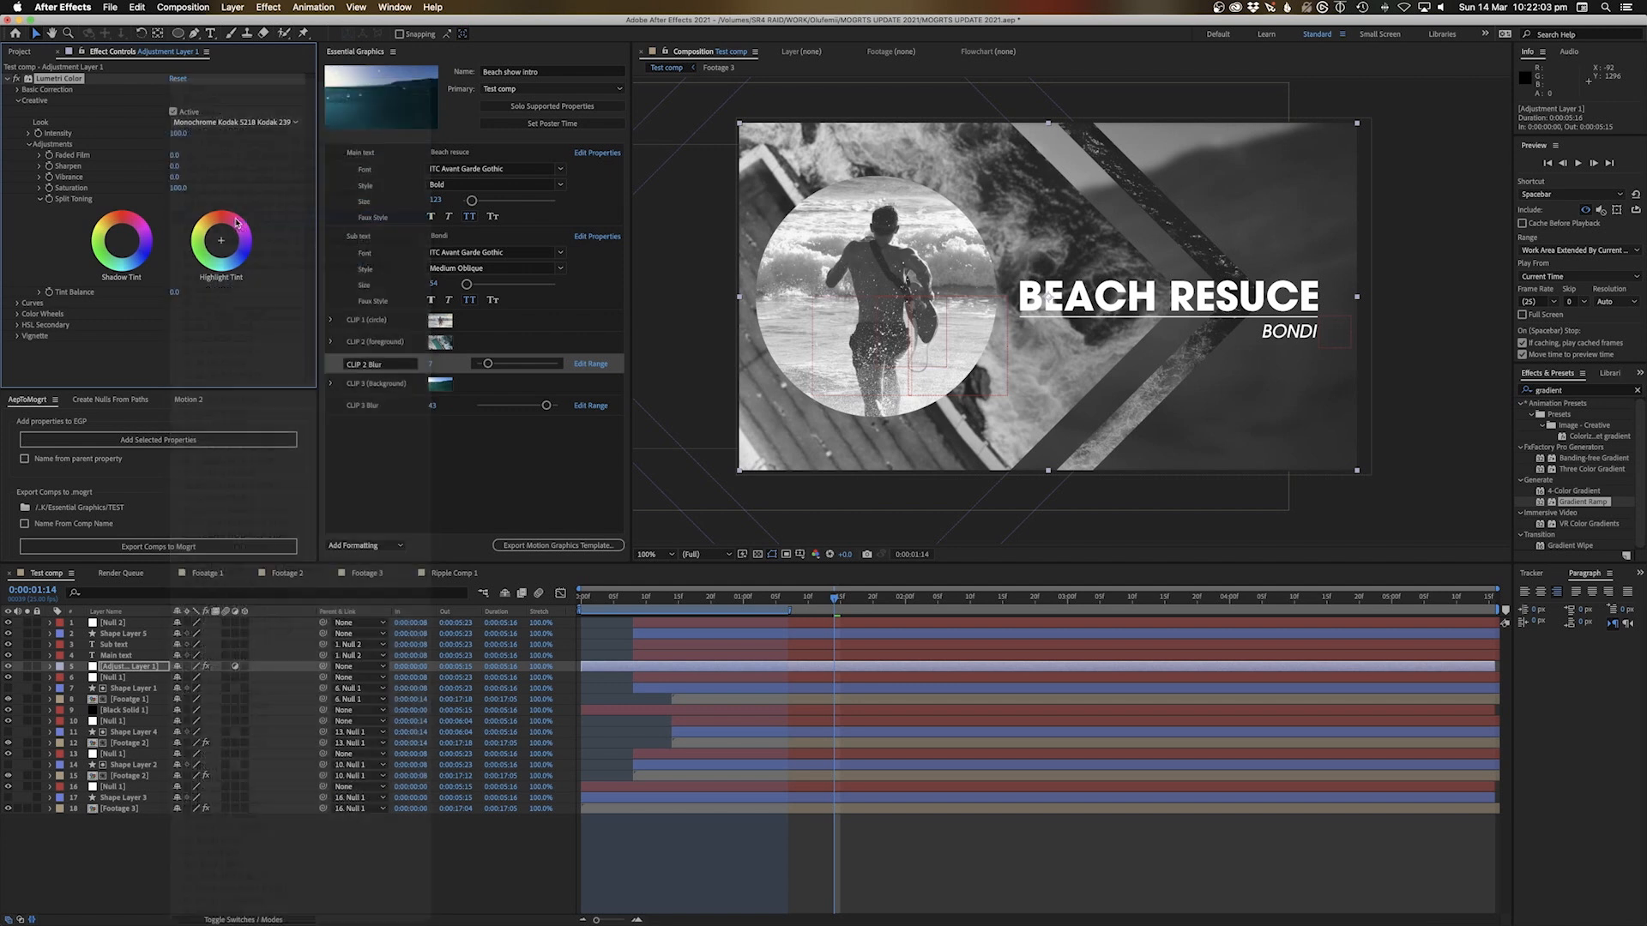
click(125, 668)
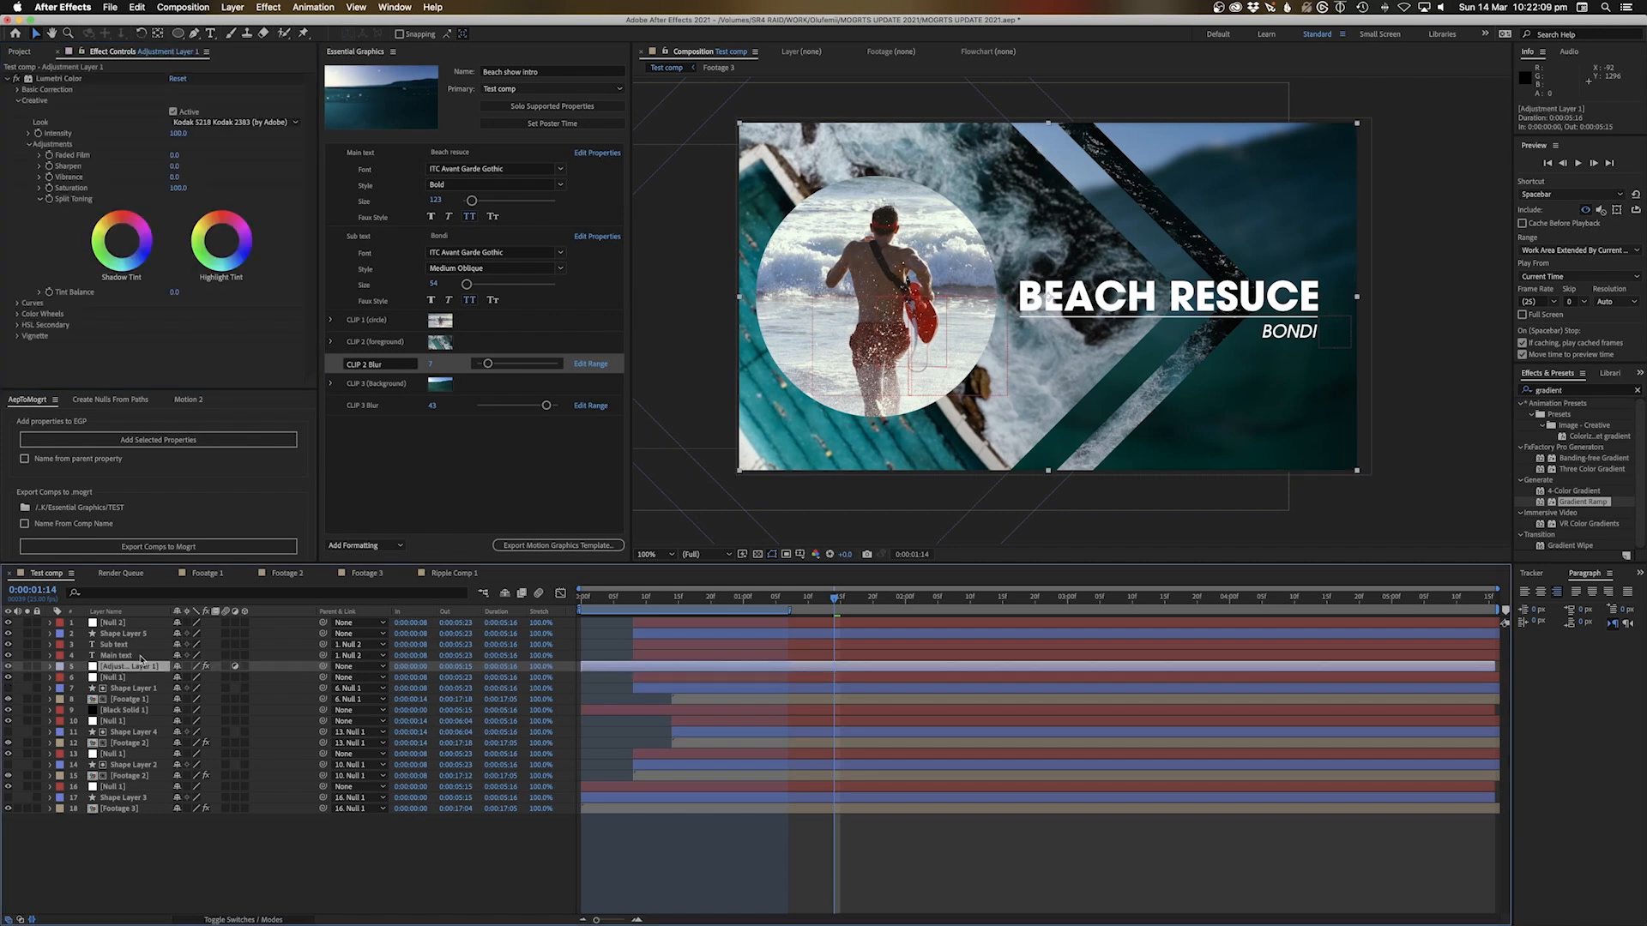
click(57, 140)
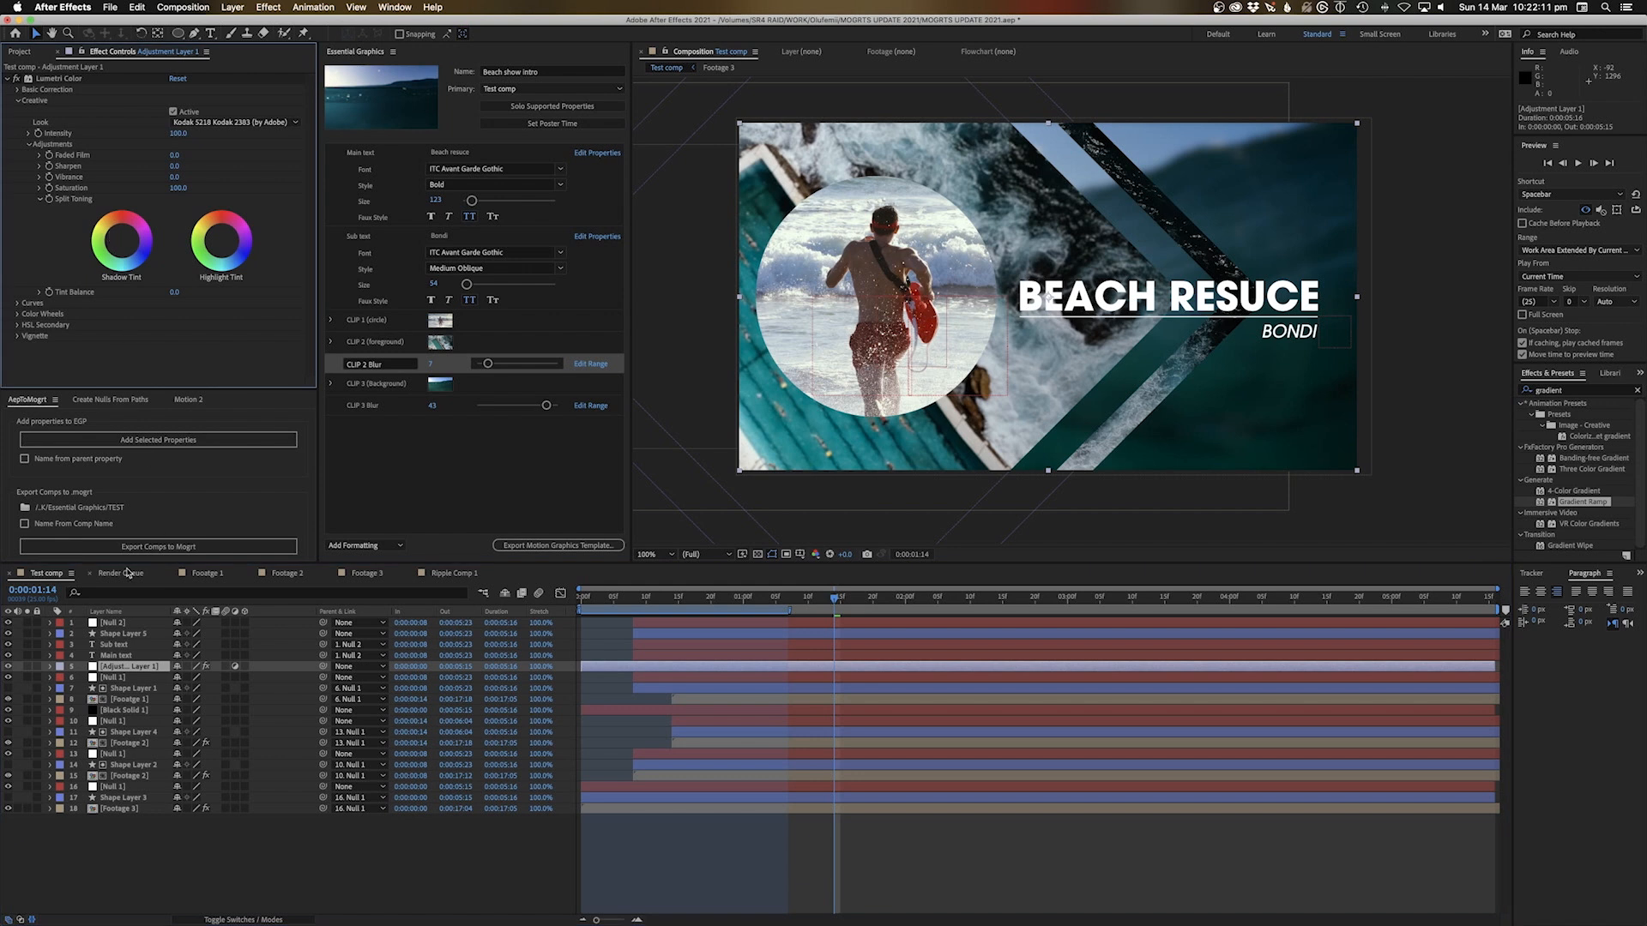
Add the Lumetri Creative Intensity to the template, named GRADE INTENSITY
click(51, 667)
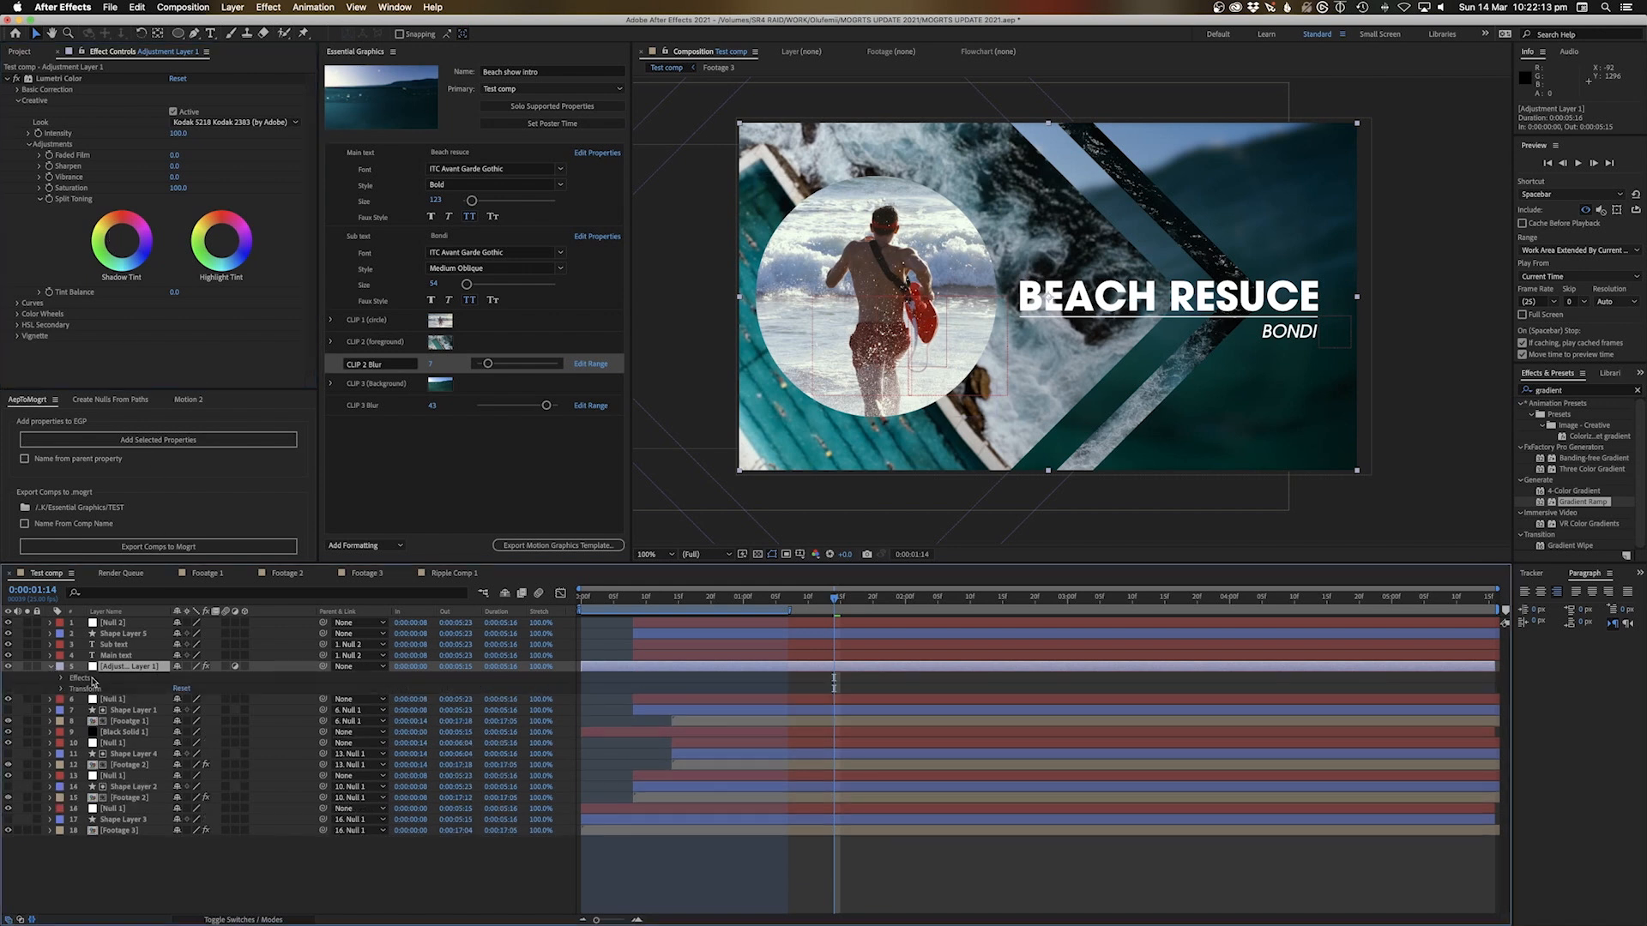
click(61, 679)
click(85, 691)
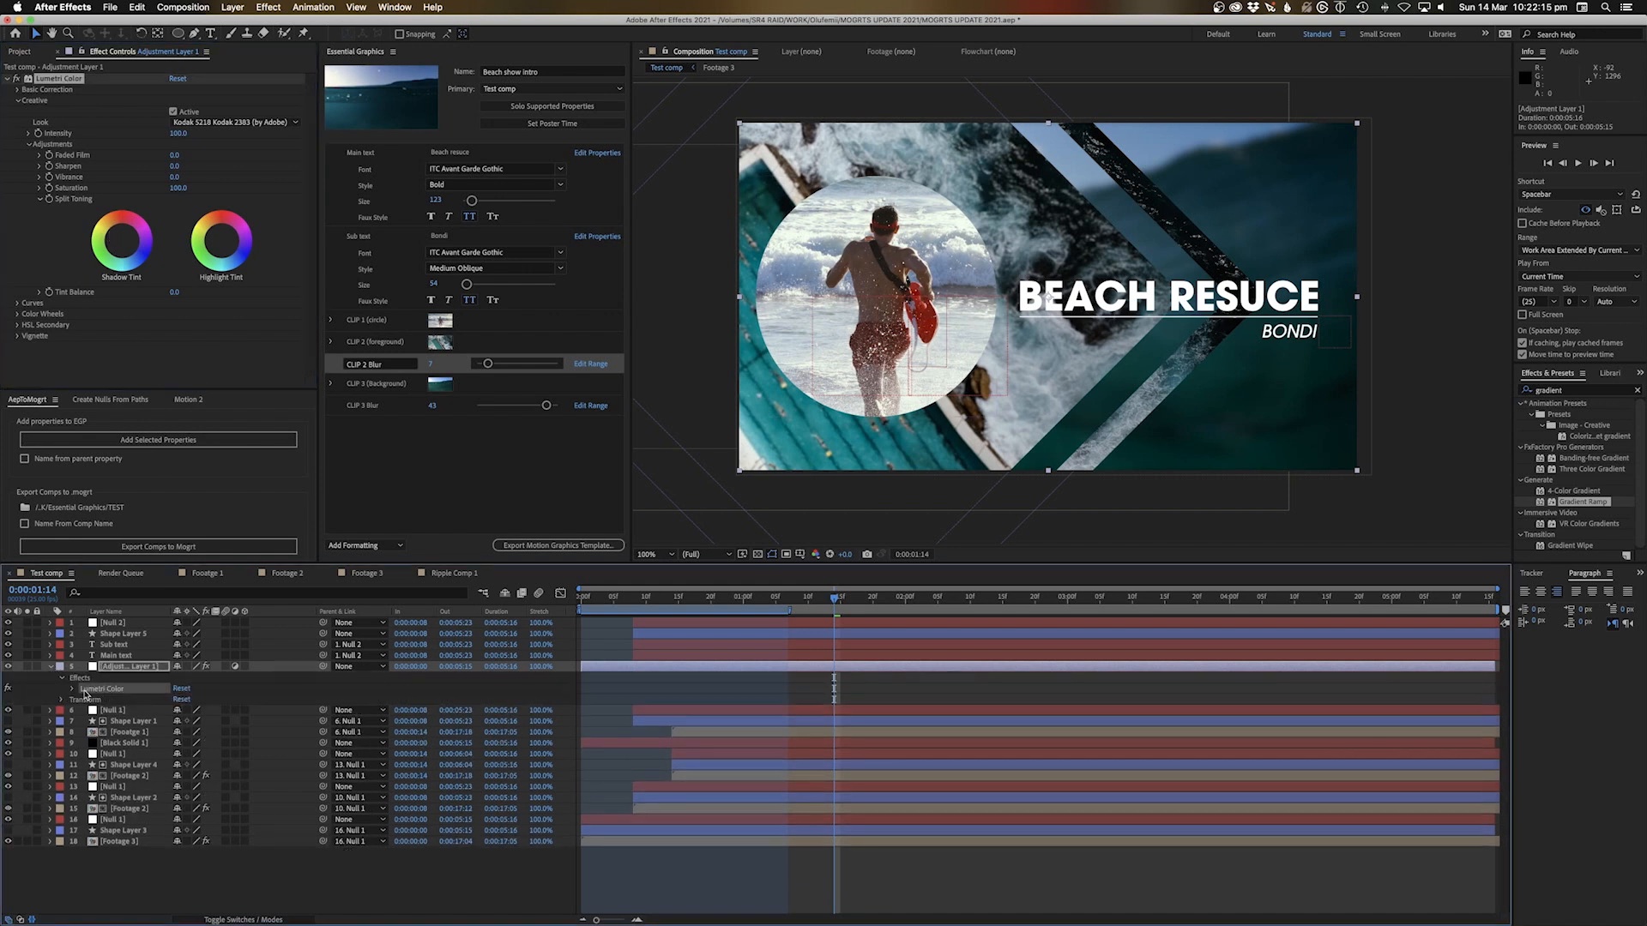
click(73, 688)
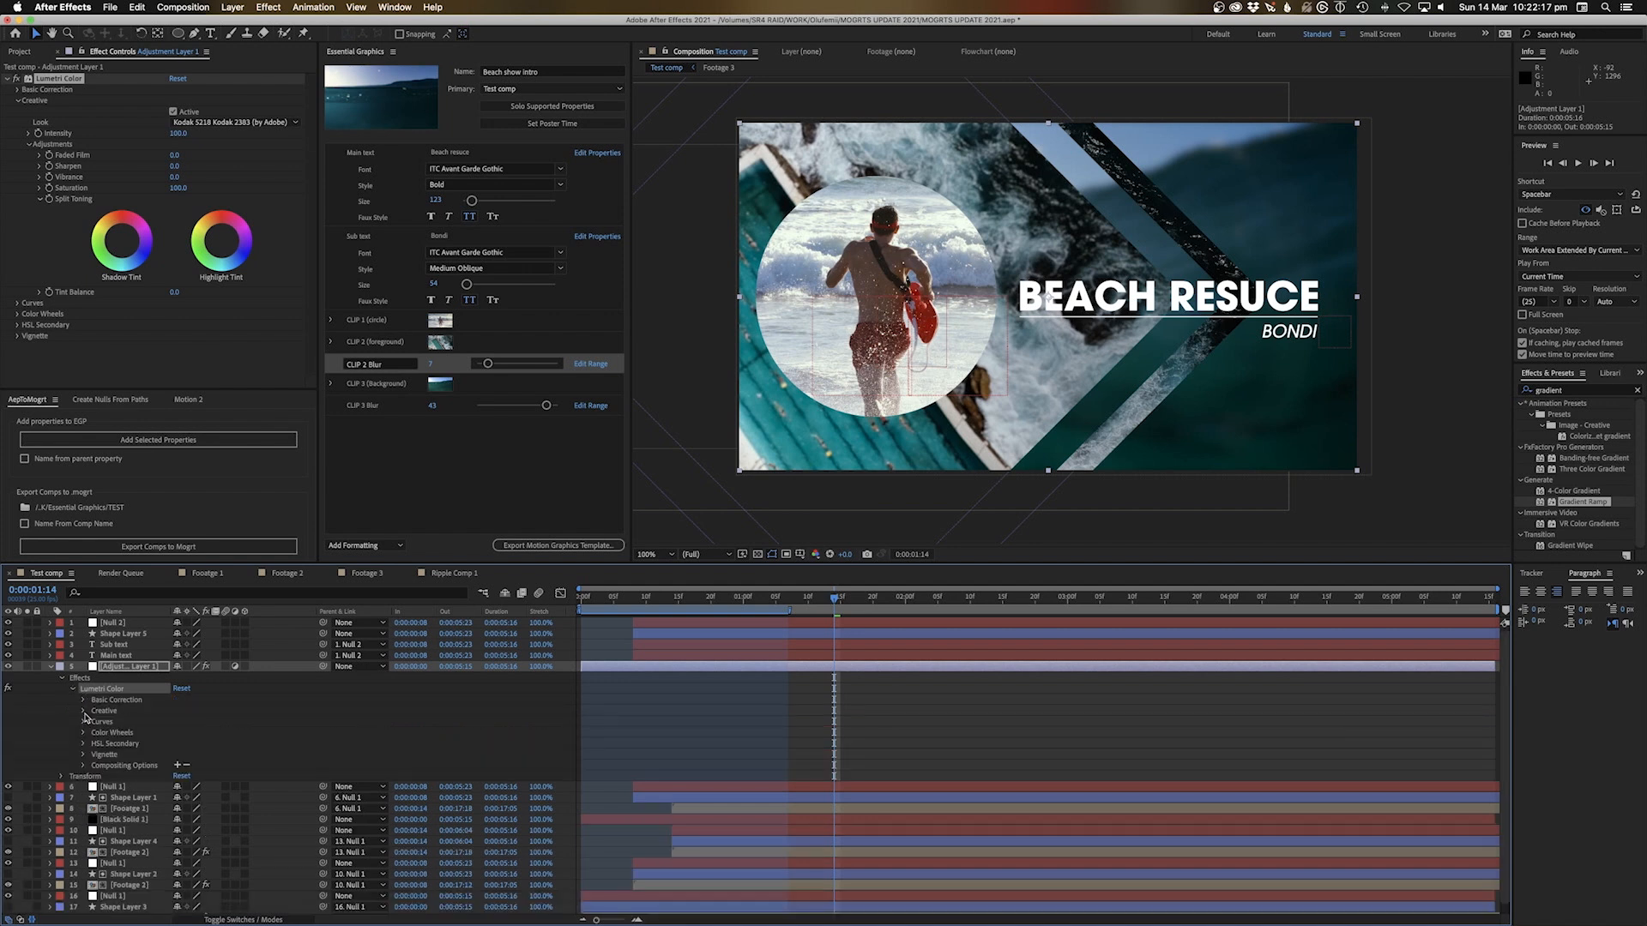
click(83, 712)
drag(126, 744, 416, 457)
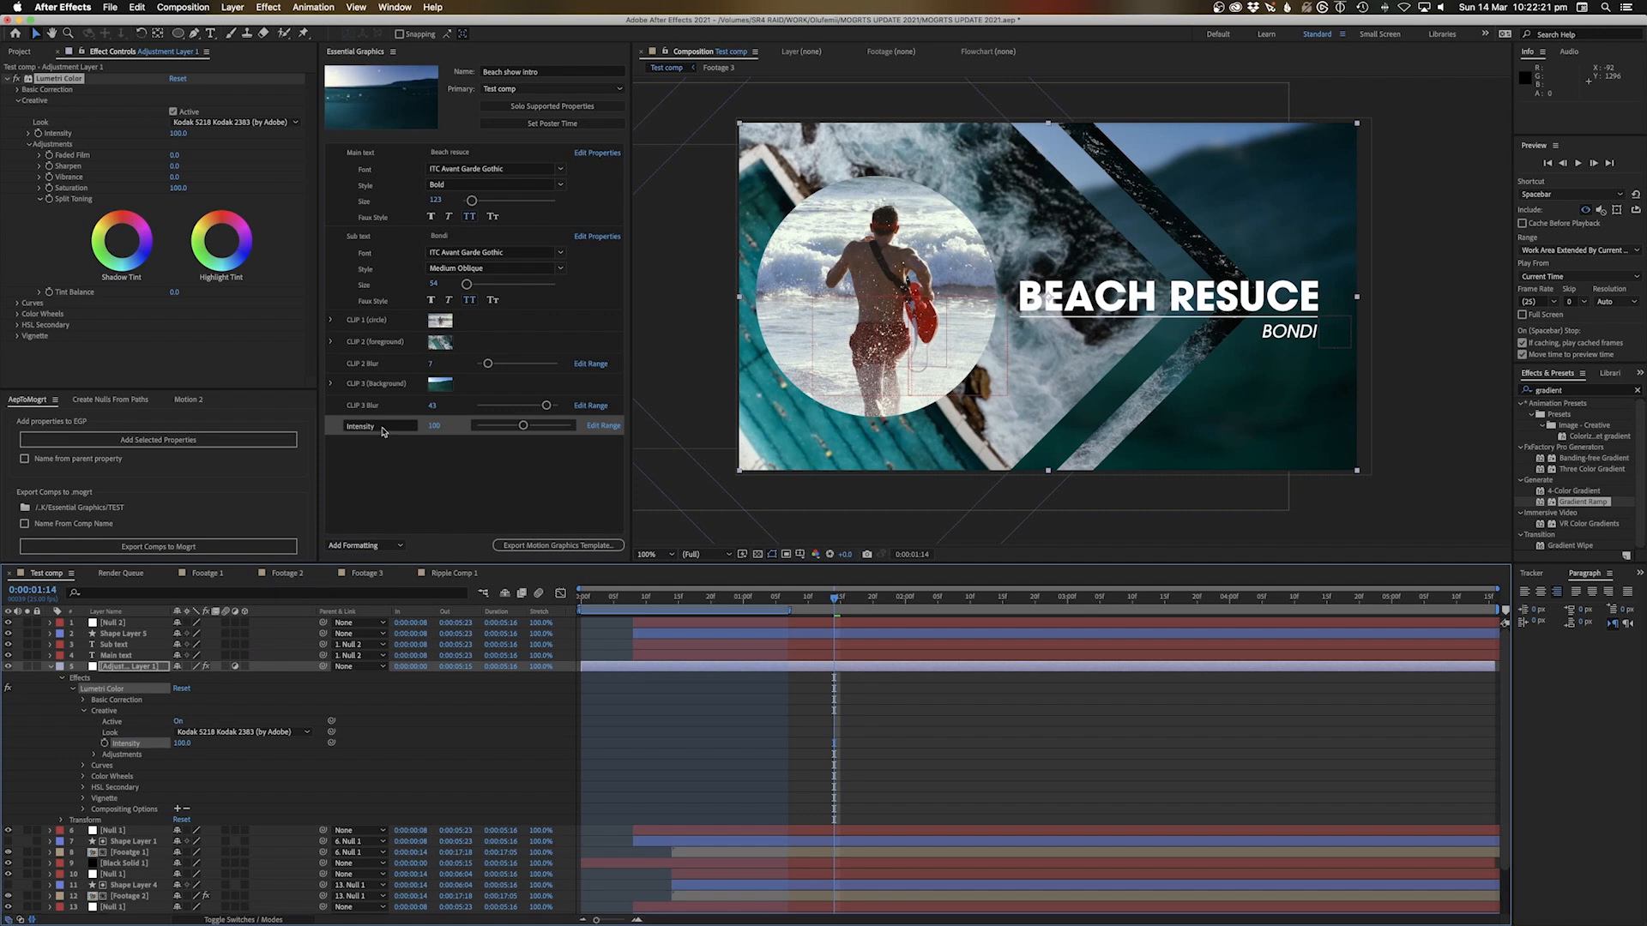
click(381, 426)
text(GRADE INTENS)
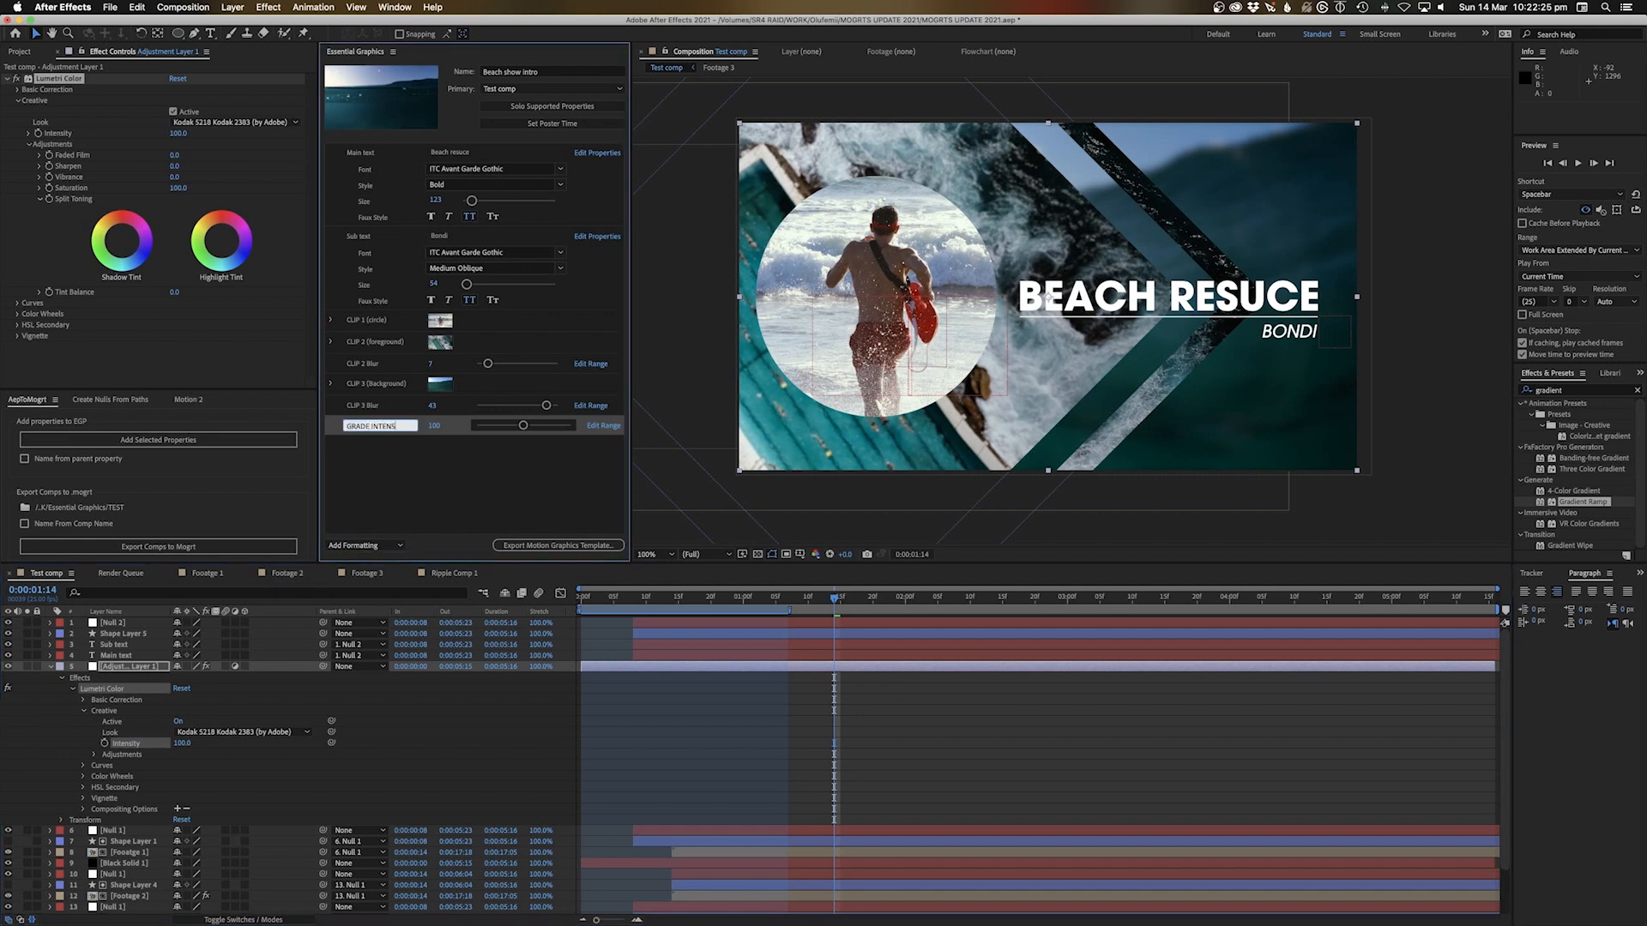
text(ITY)
key(Return)
Set the GRADE INTENSITY slider to 116
click(384, 479)
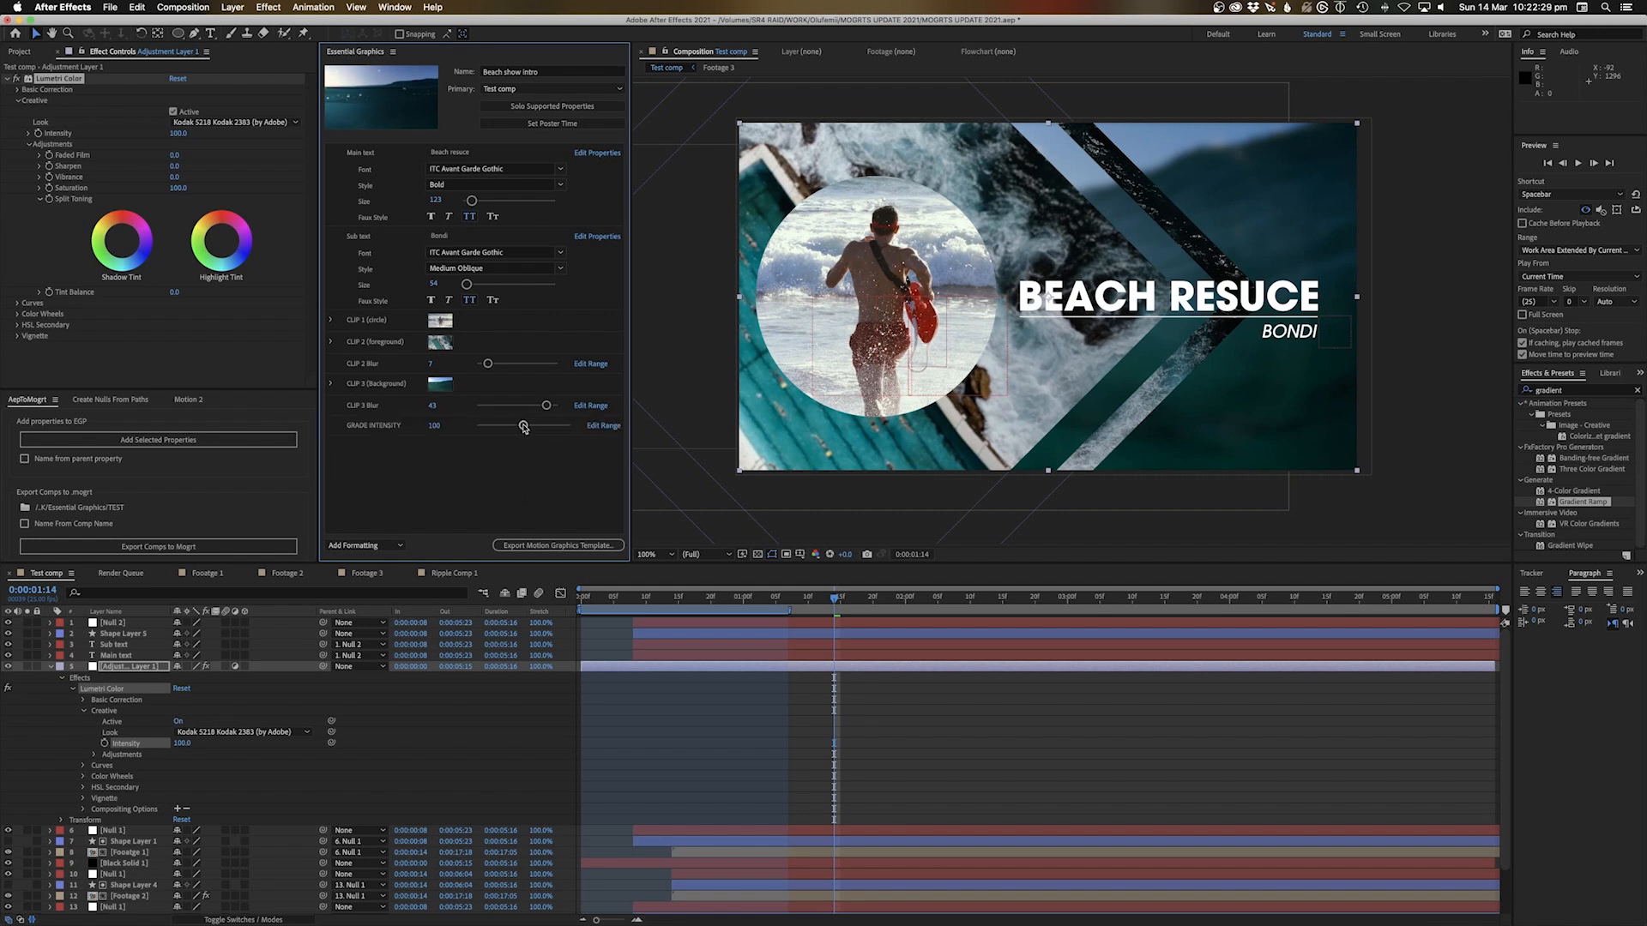
mouse_move(524, 427)
mouse_down()
mouse_move(578, 429)
mouse_move(432, 426)
mouse_move(586, 429)
mouse_move(531, 429)
mouse_up()
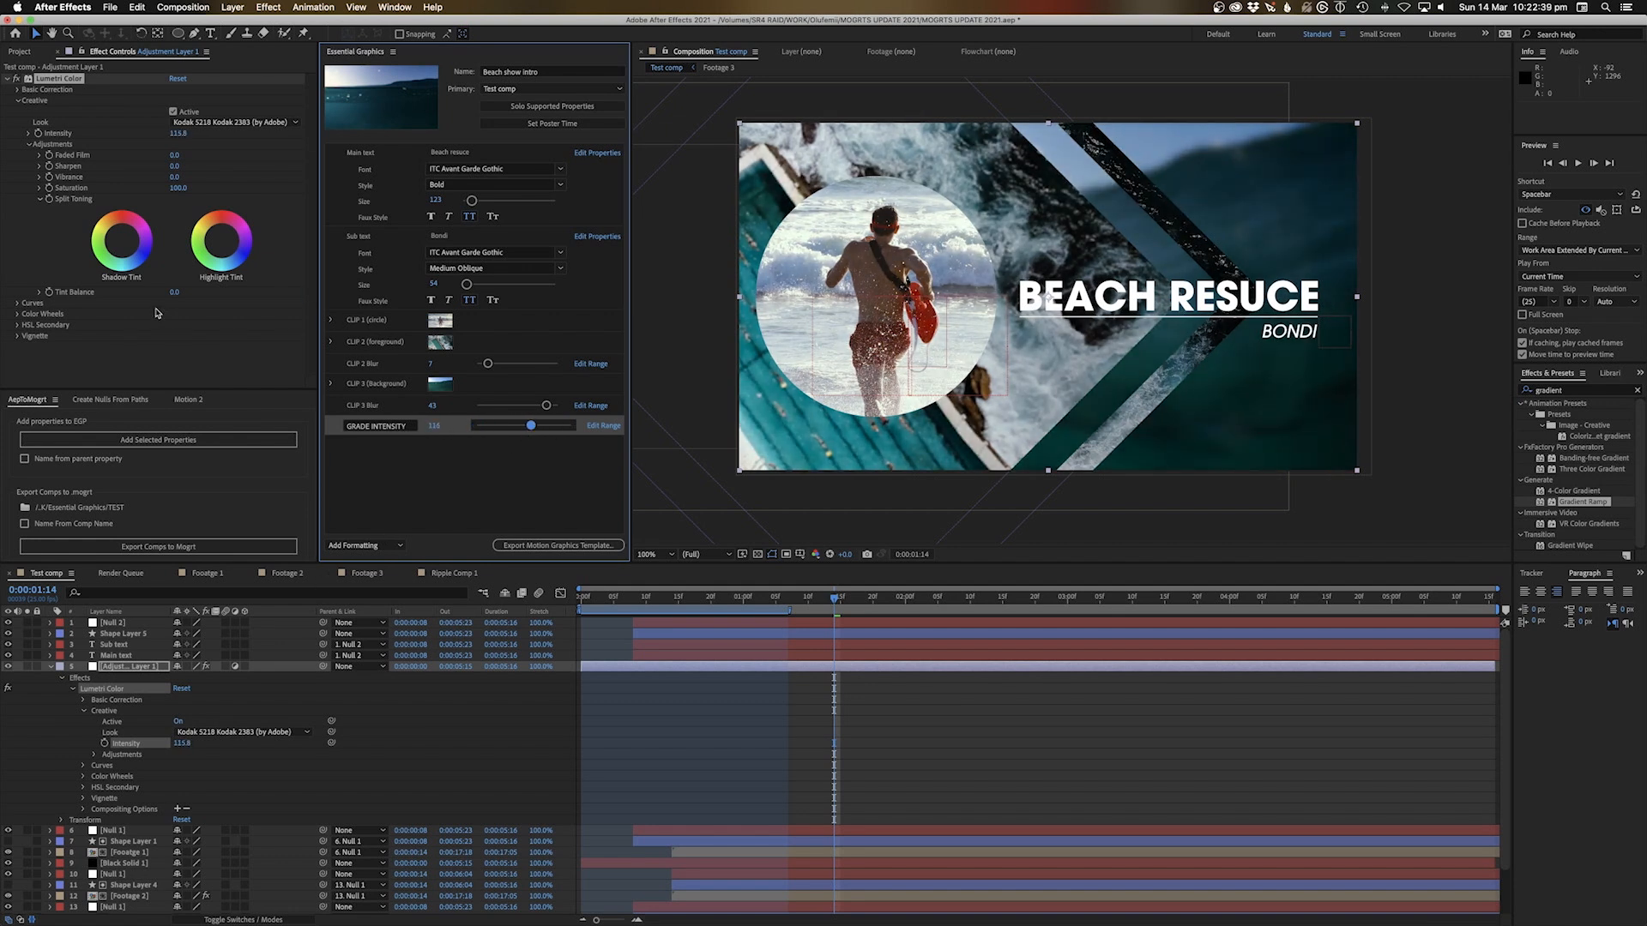
click(83, 198)
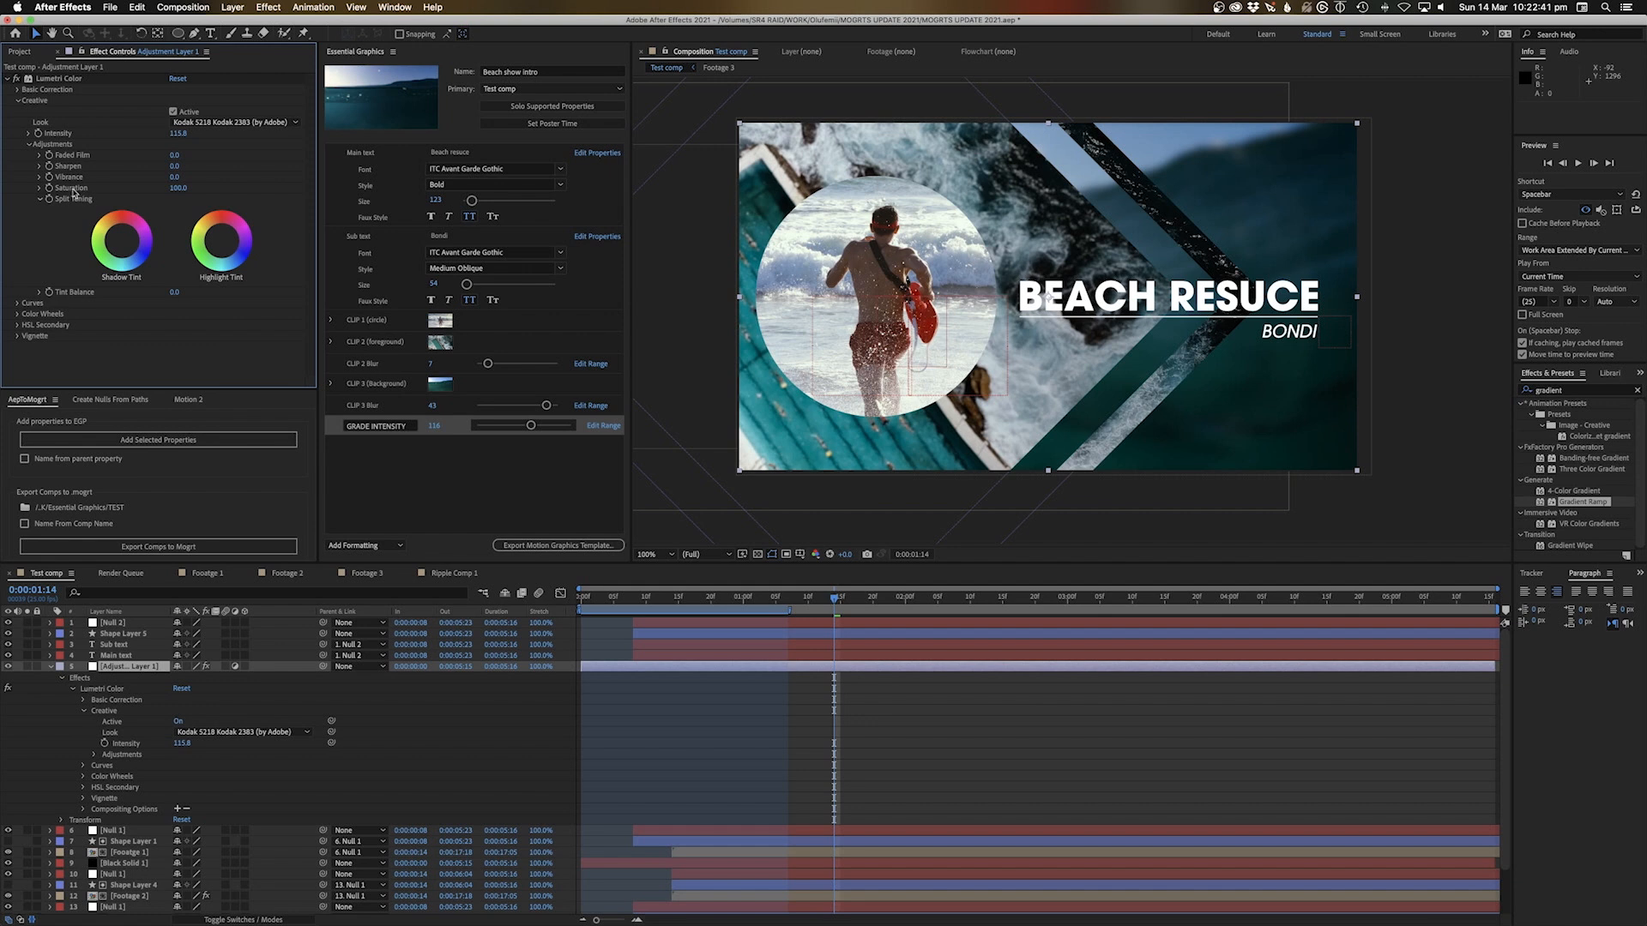
Add Lumetri Basic Correction Saturation to the template as FOOTAGE SATURATION
click(82, 701)
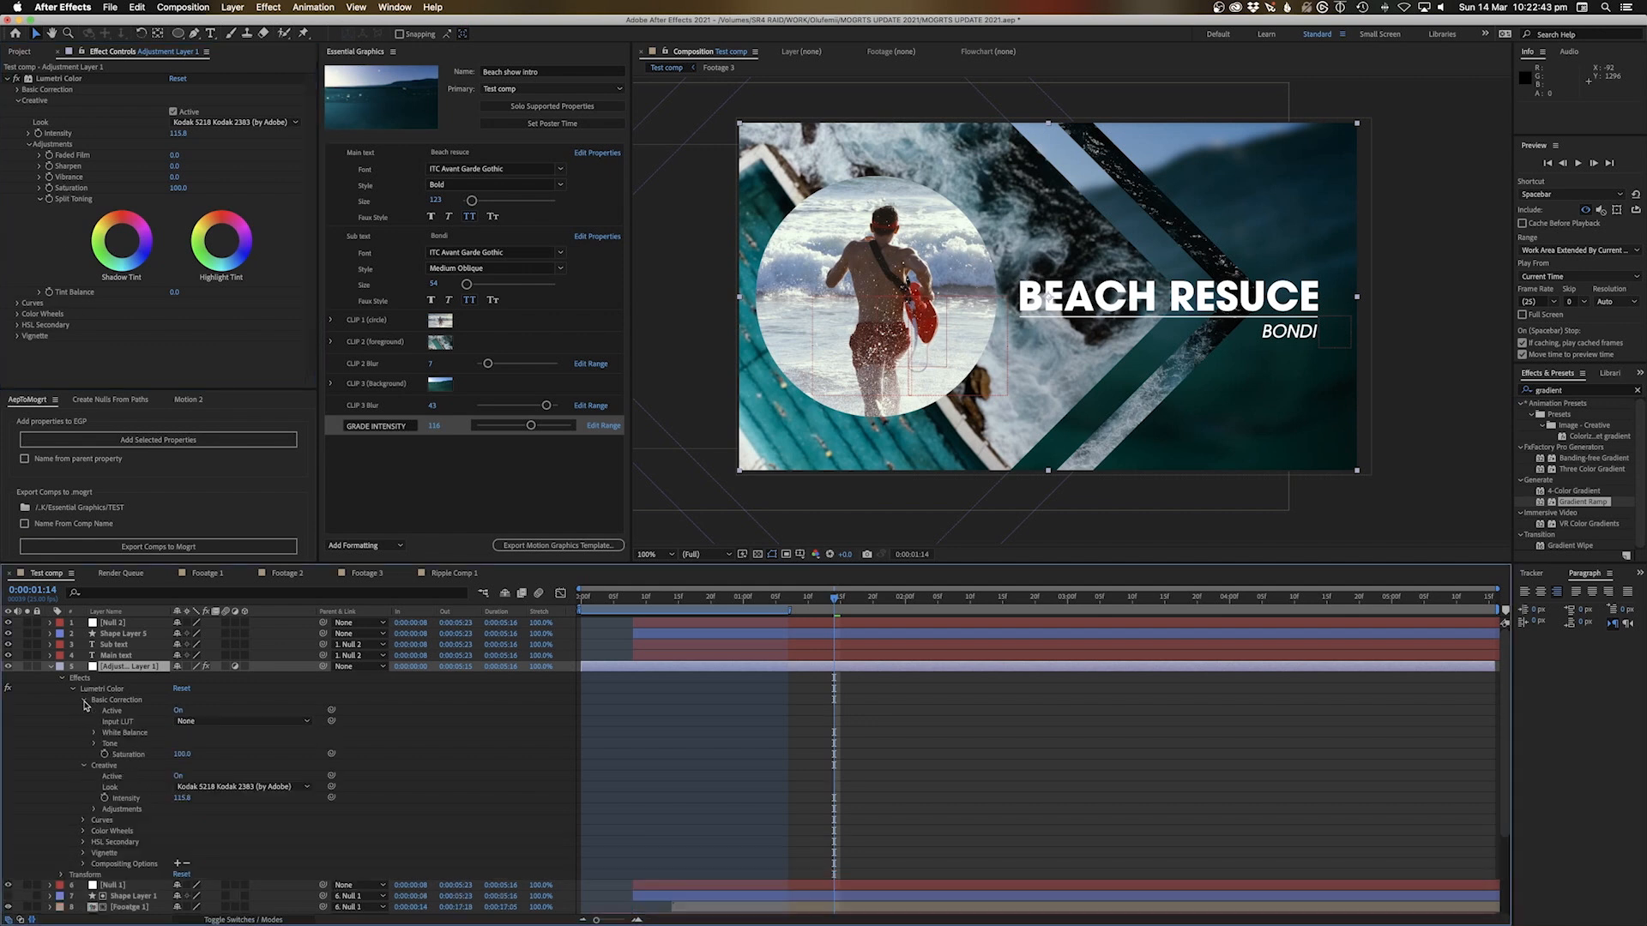
click(126, 755)
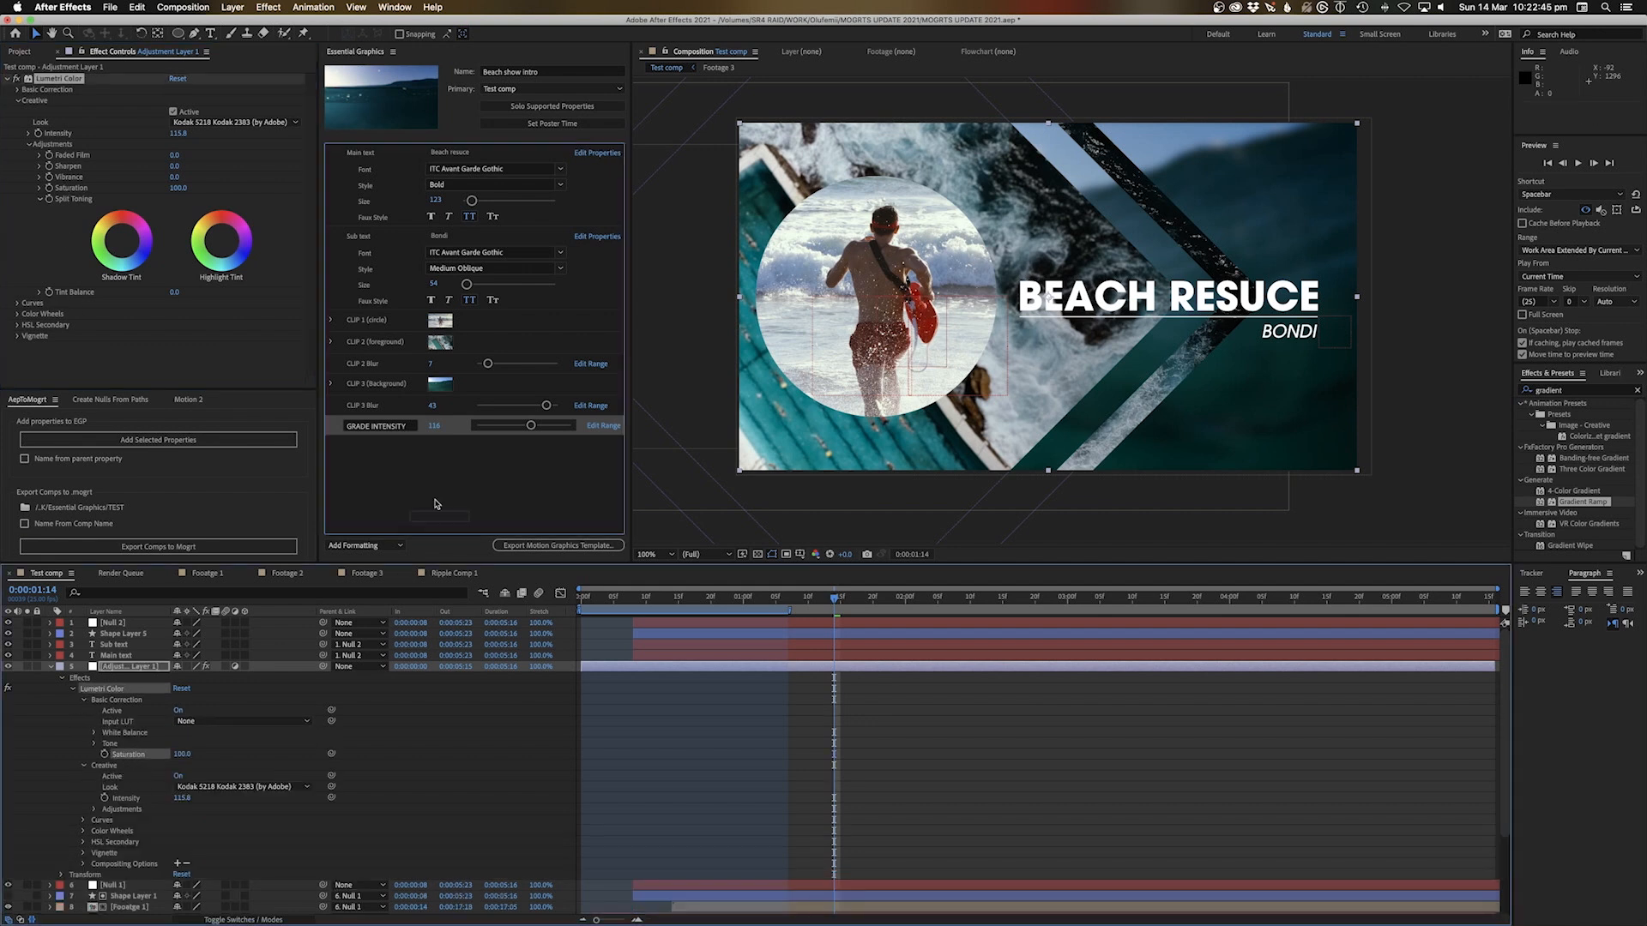
click(293, 438)
text(R)
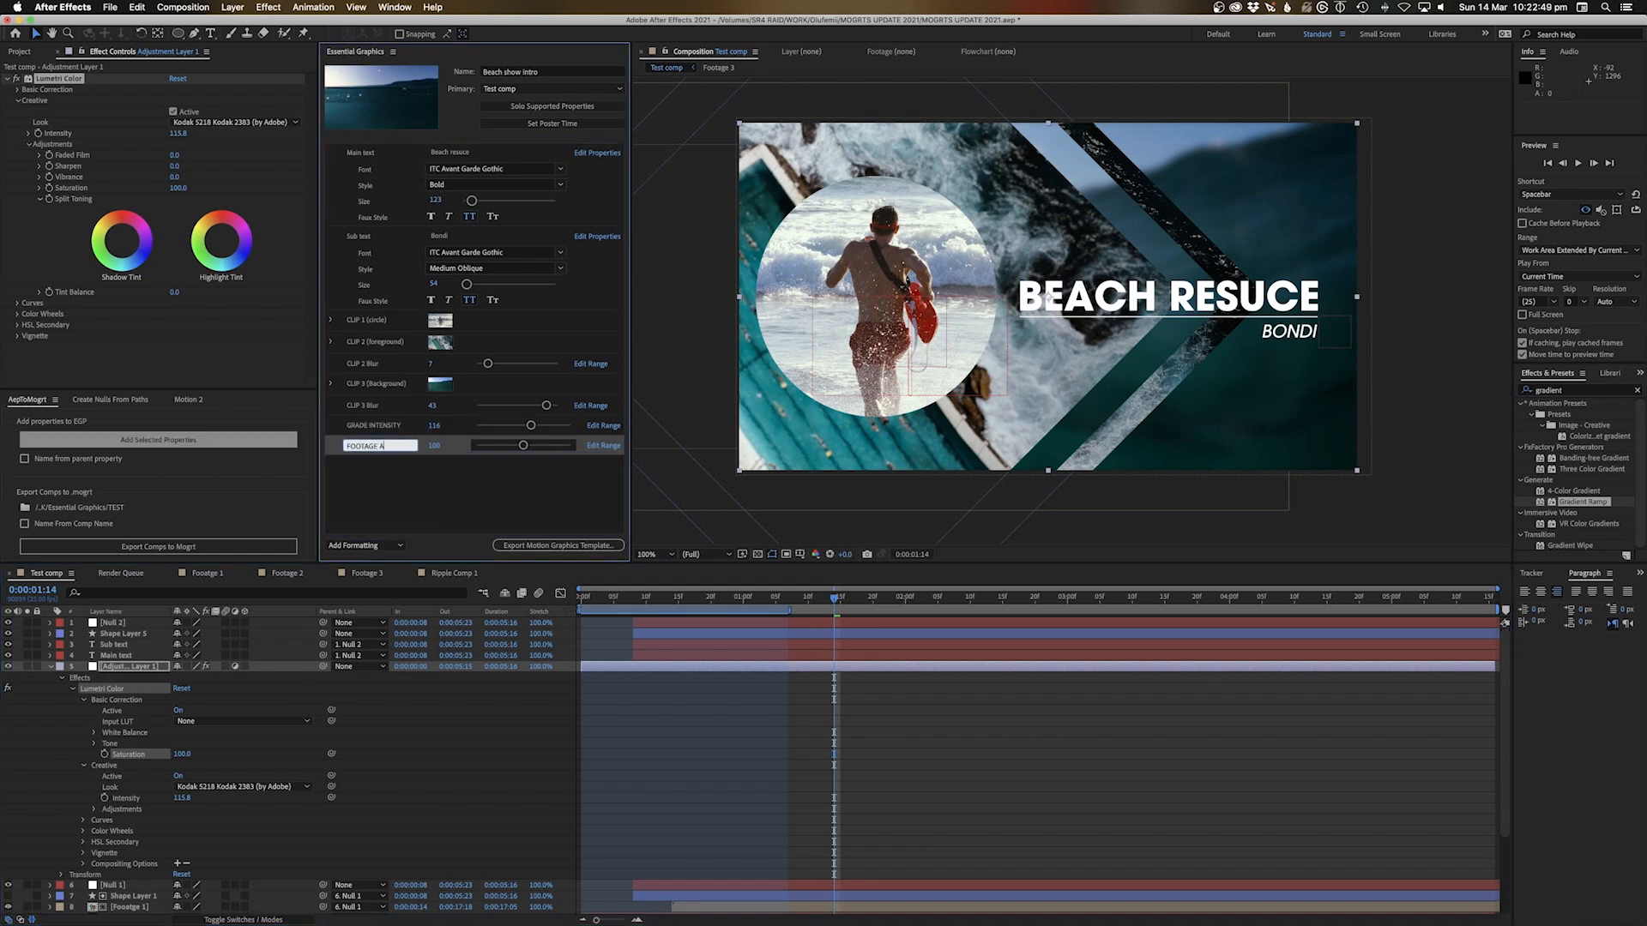
text(OOTAGE SATURATION)
key(Return)
Test both sliders, leaving FOOTAGE SATURATION at 113 and GRADE INTENSITY at 99, then preview
drag(524, 446, 631, 457)
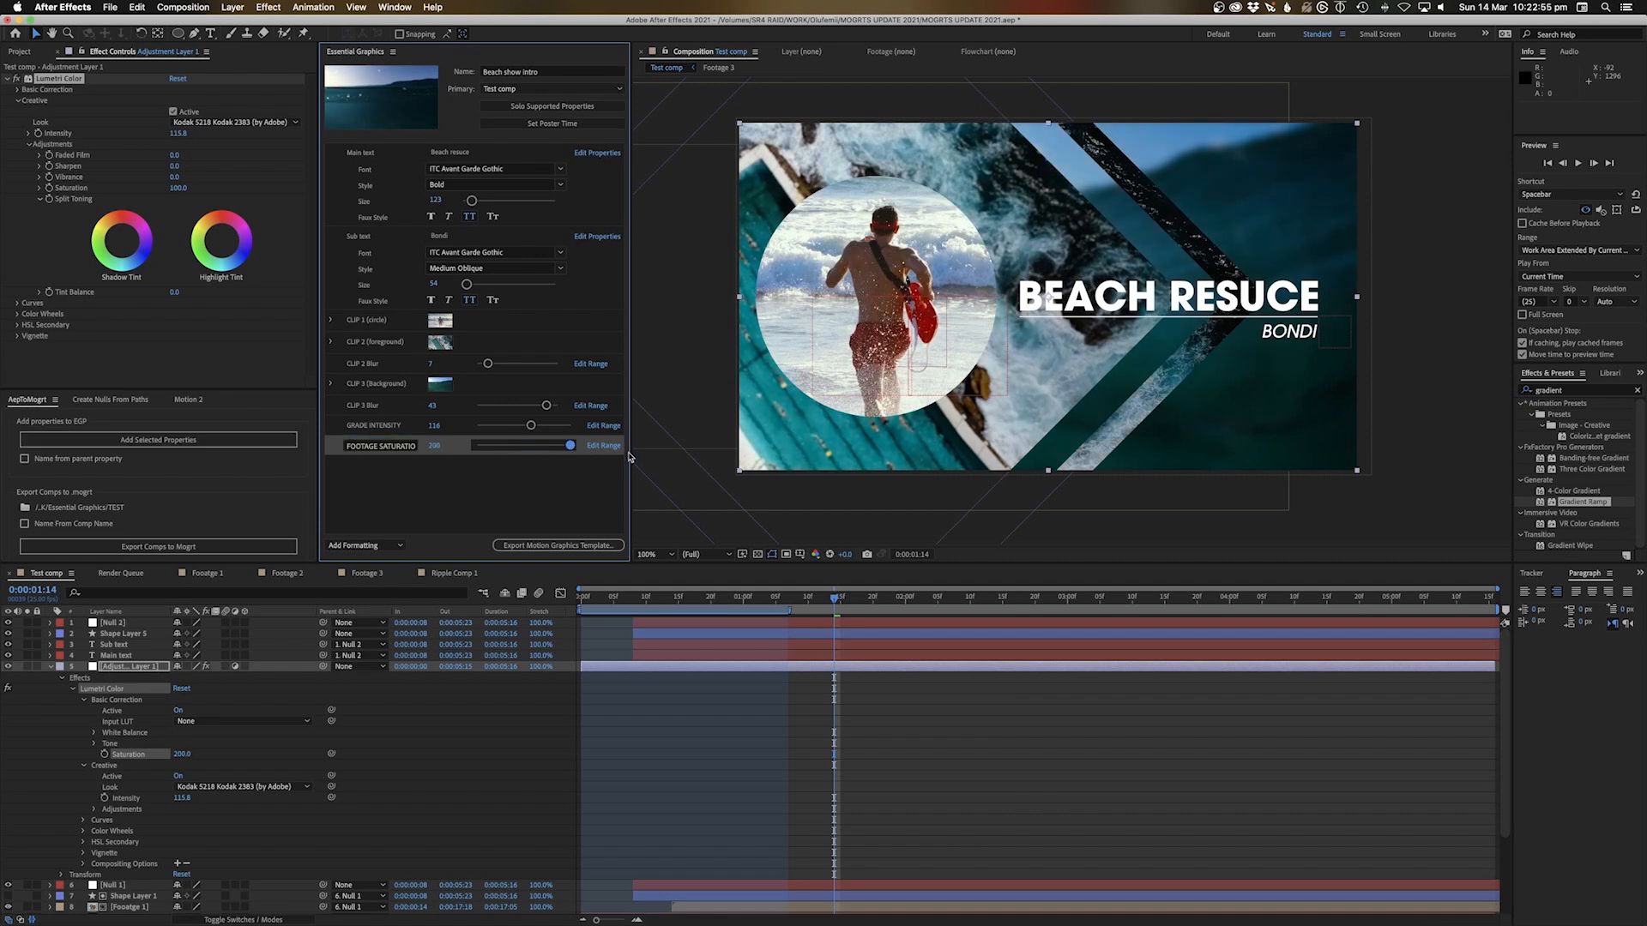
drag(525, 426, 470, 429)
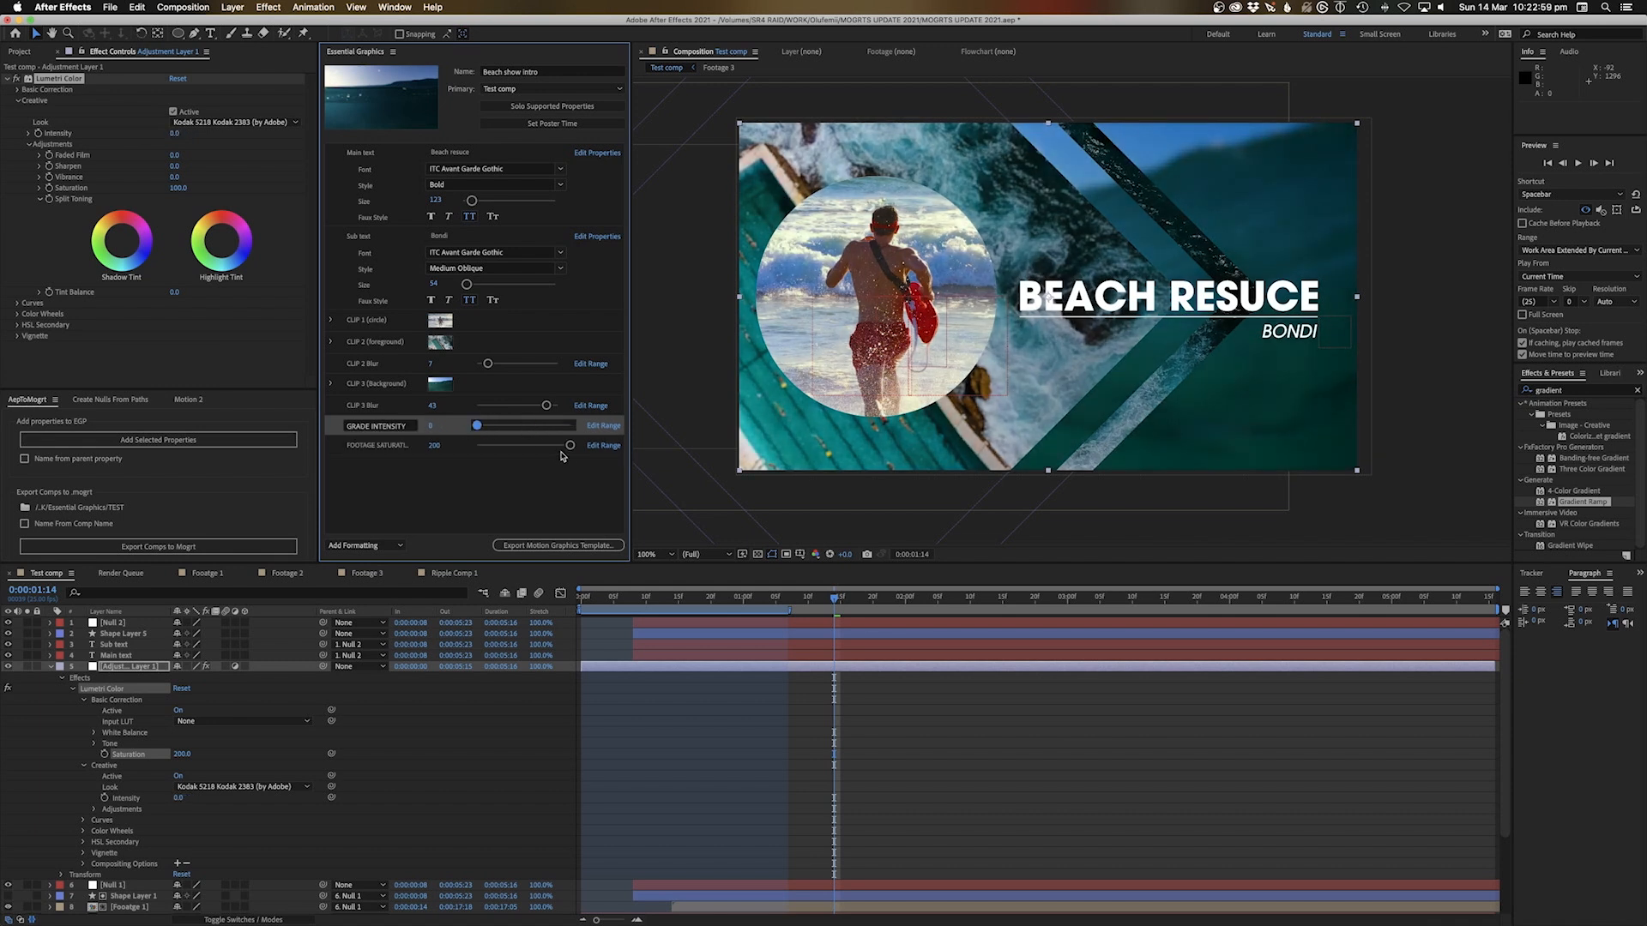
drag(572, 447, 471, 457)
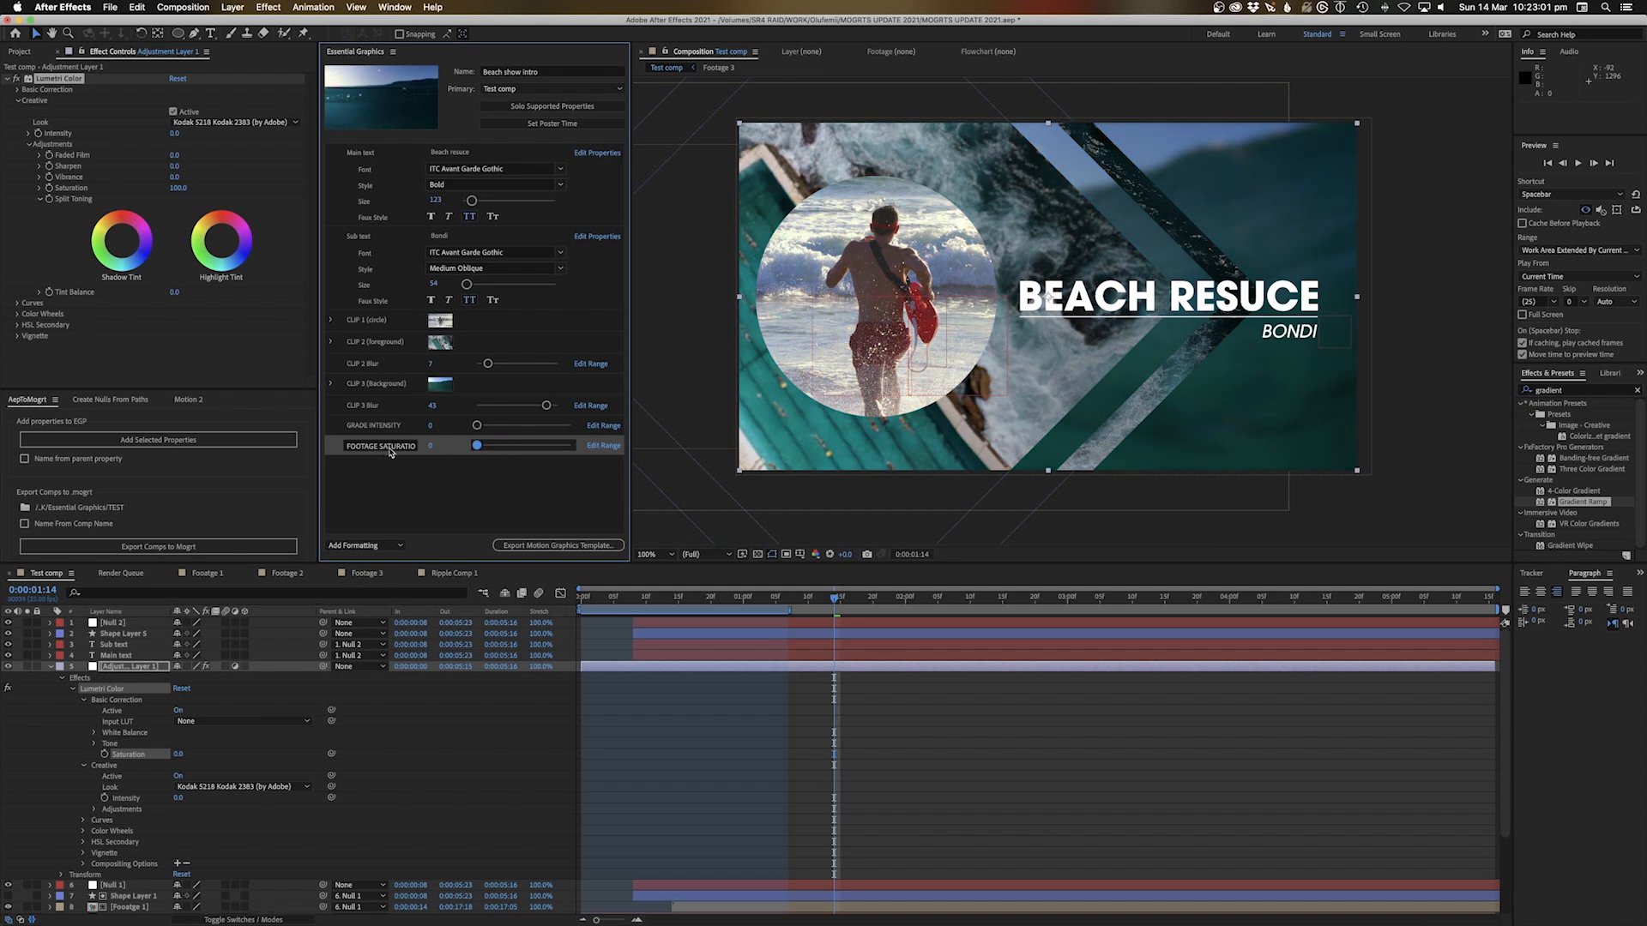
drag(478, 451, 522, 425)
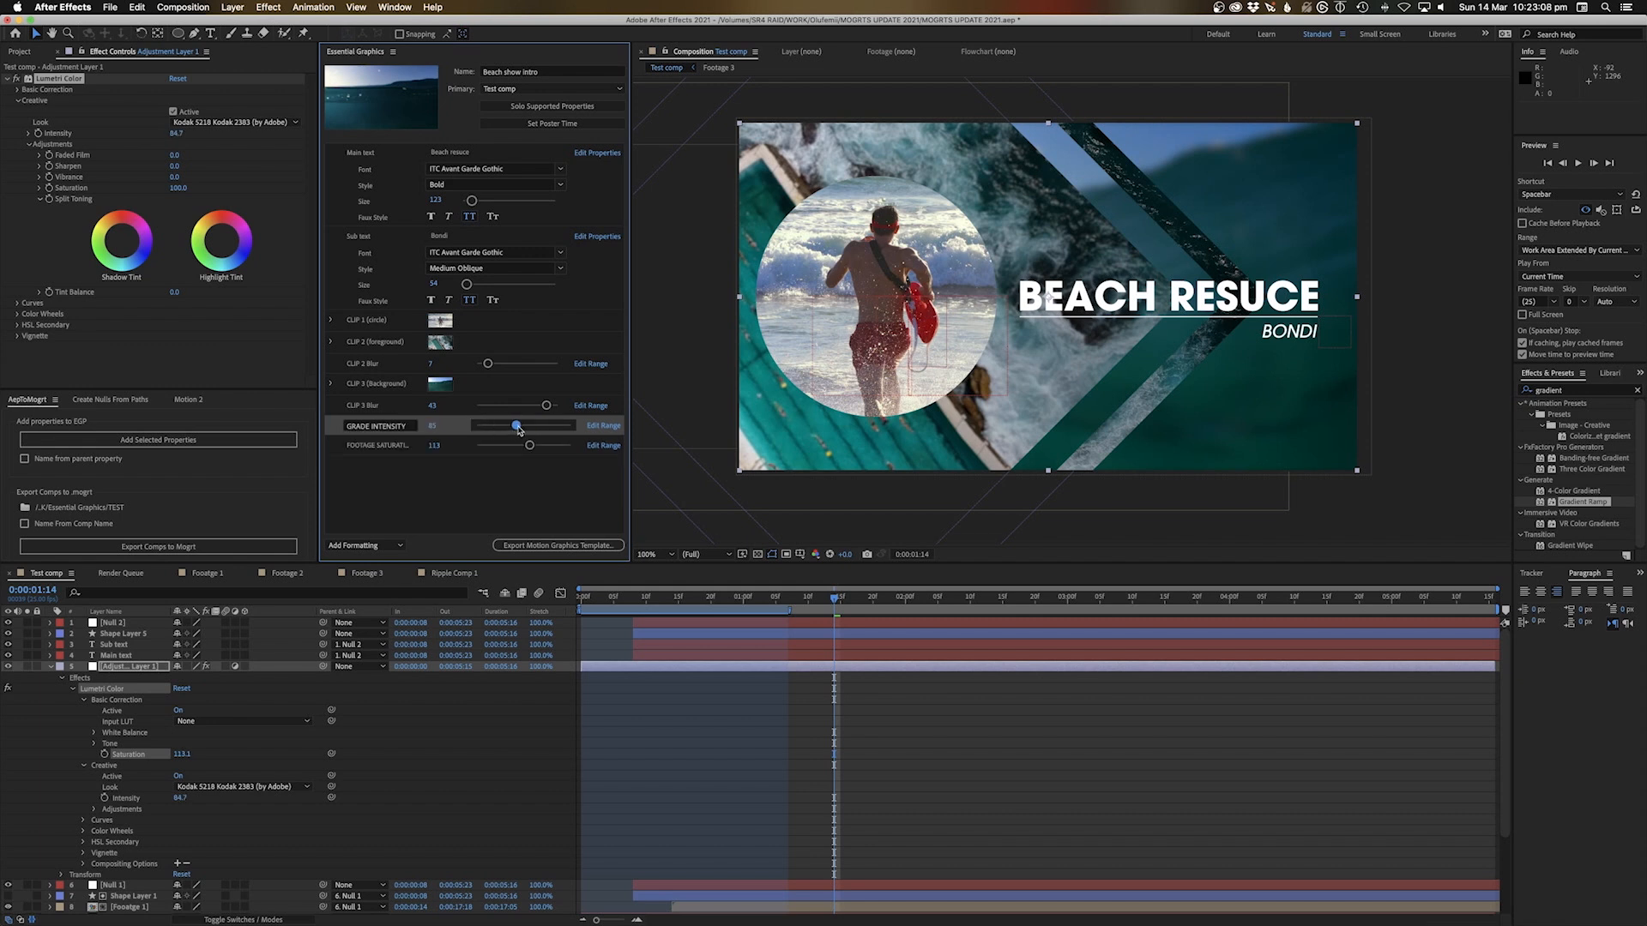
click(806, 796)
key(space)
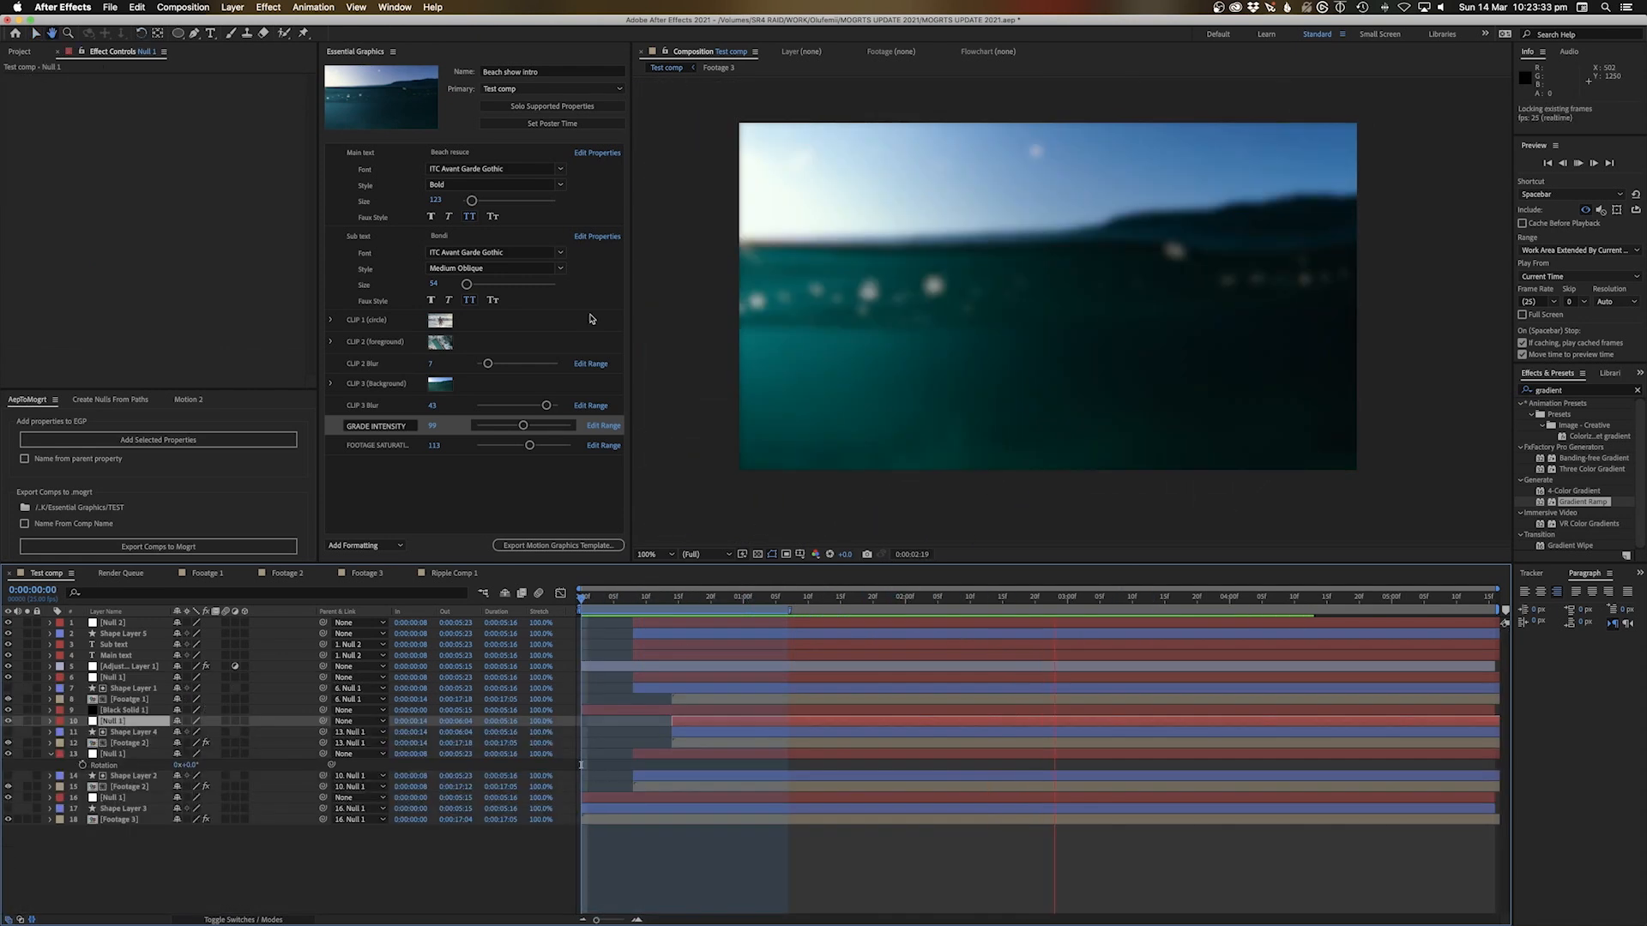
Replay and stop the intro preview, then deselect the GRADE INTENSITY control
key(space)
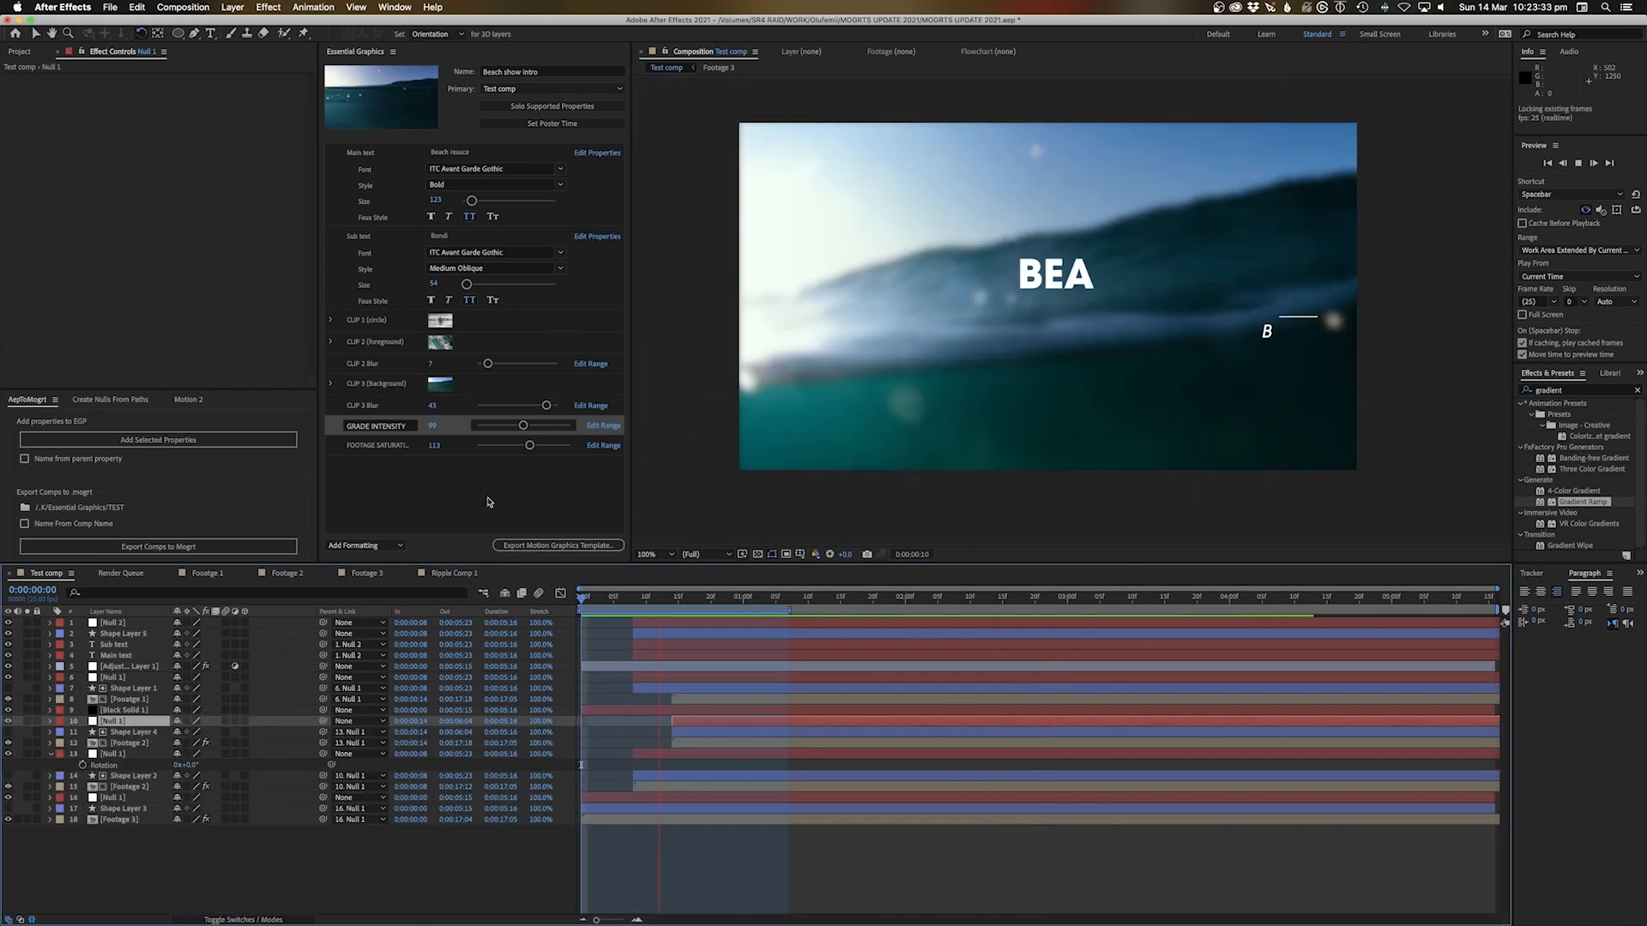
key(space)
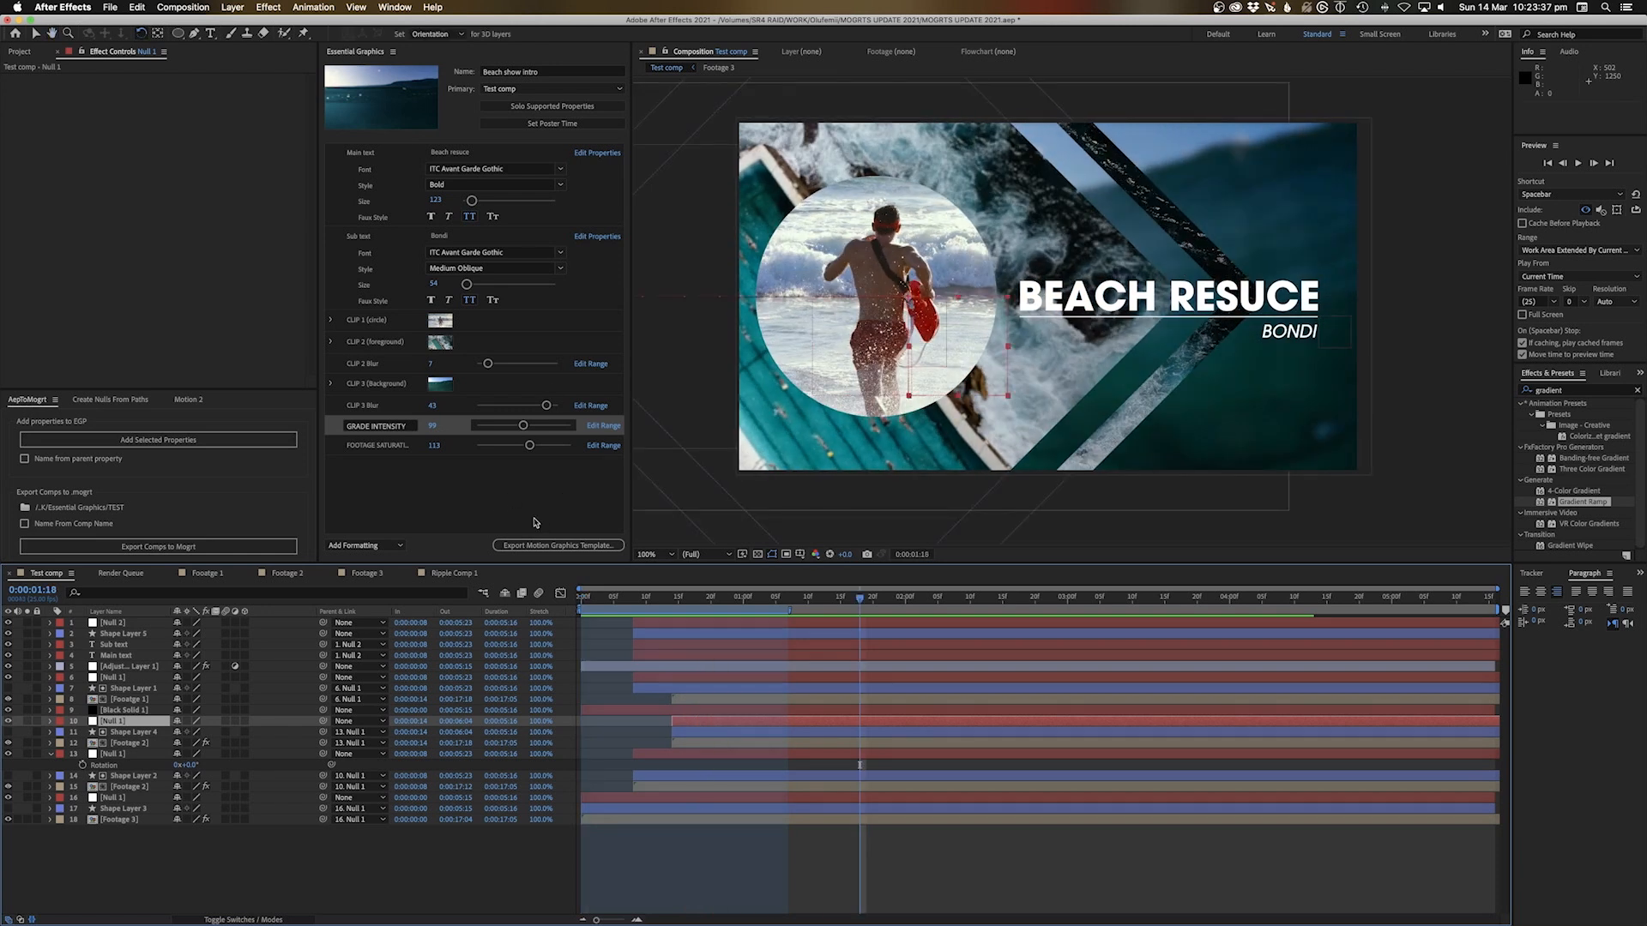
click(532, 522)
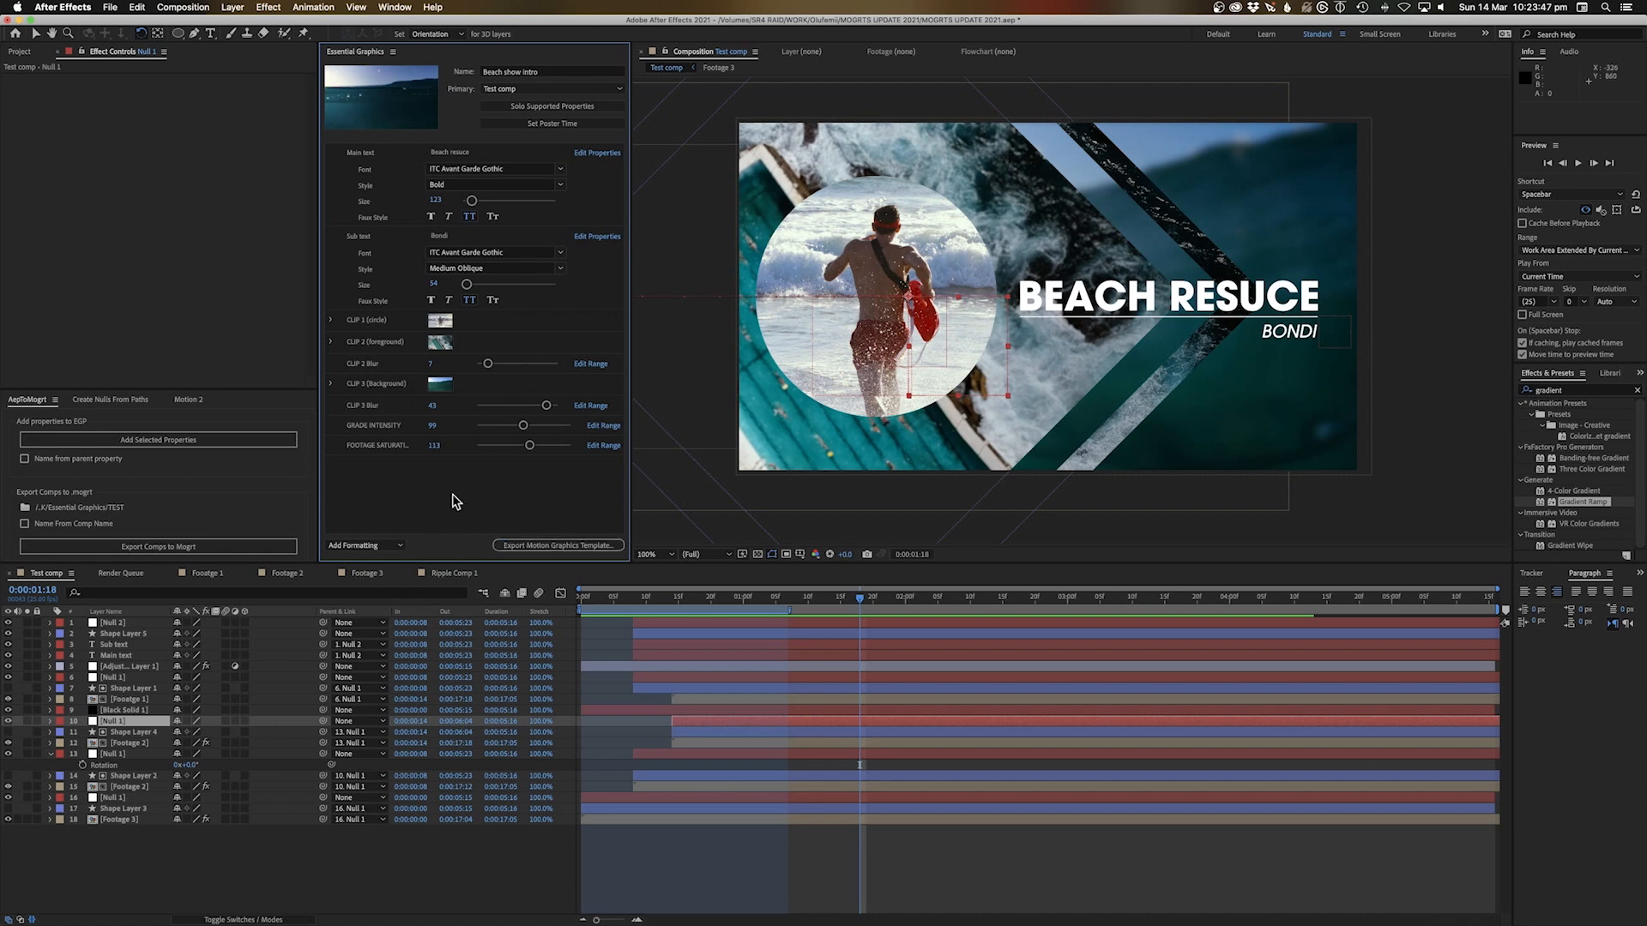
Save the project and export Beach show intro.mogrt to the MOGRTS folder, overwriting the old file
click(546, 547)
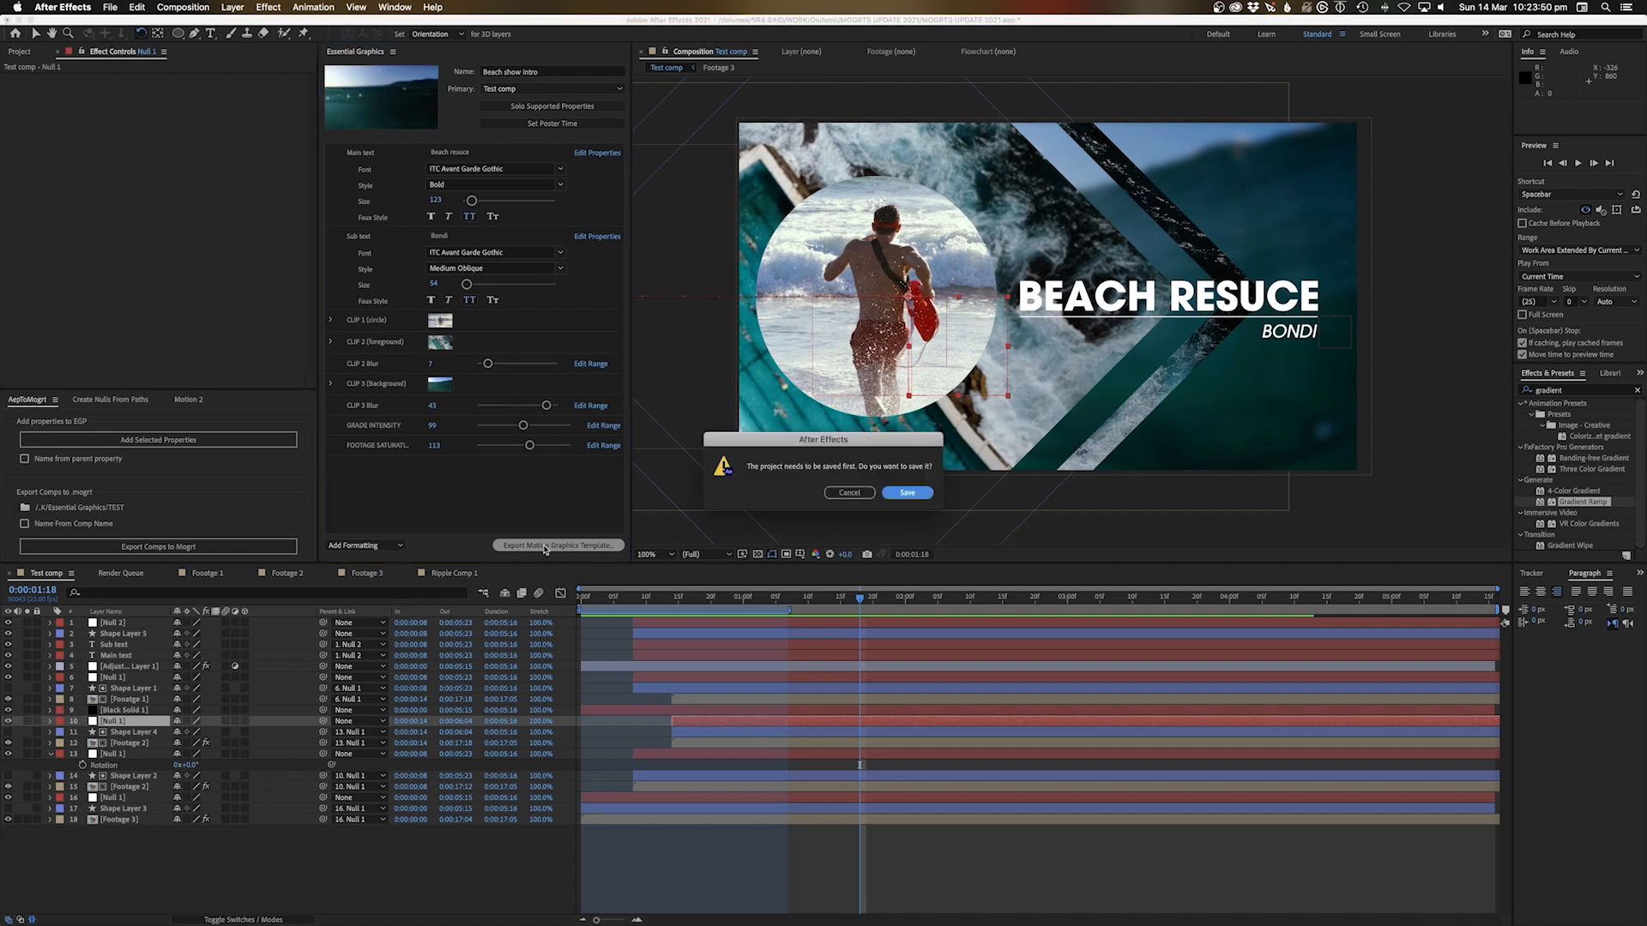
click(908, 493)
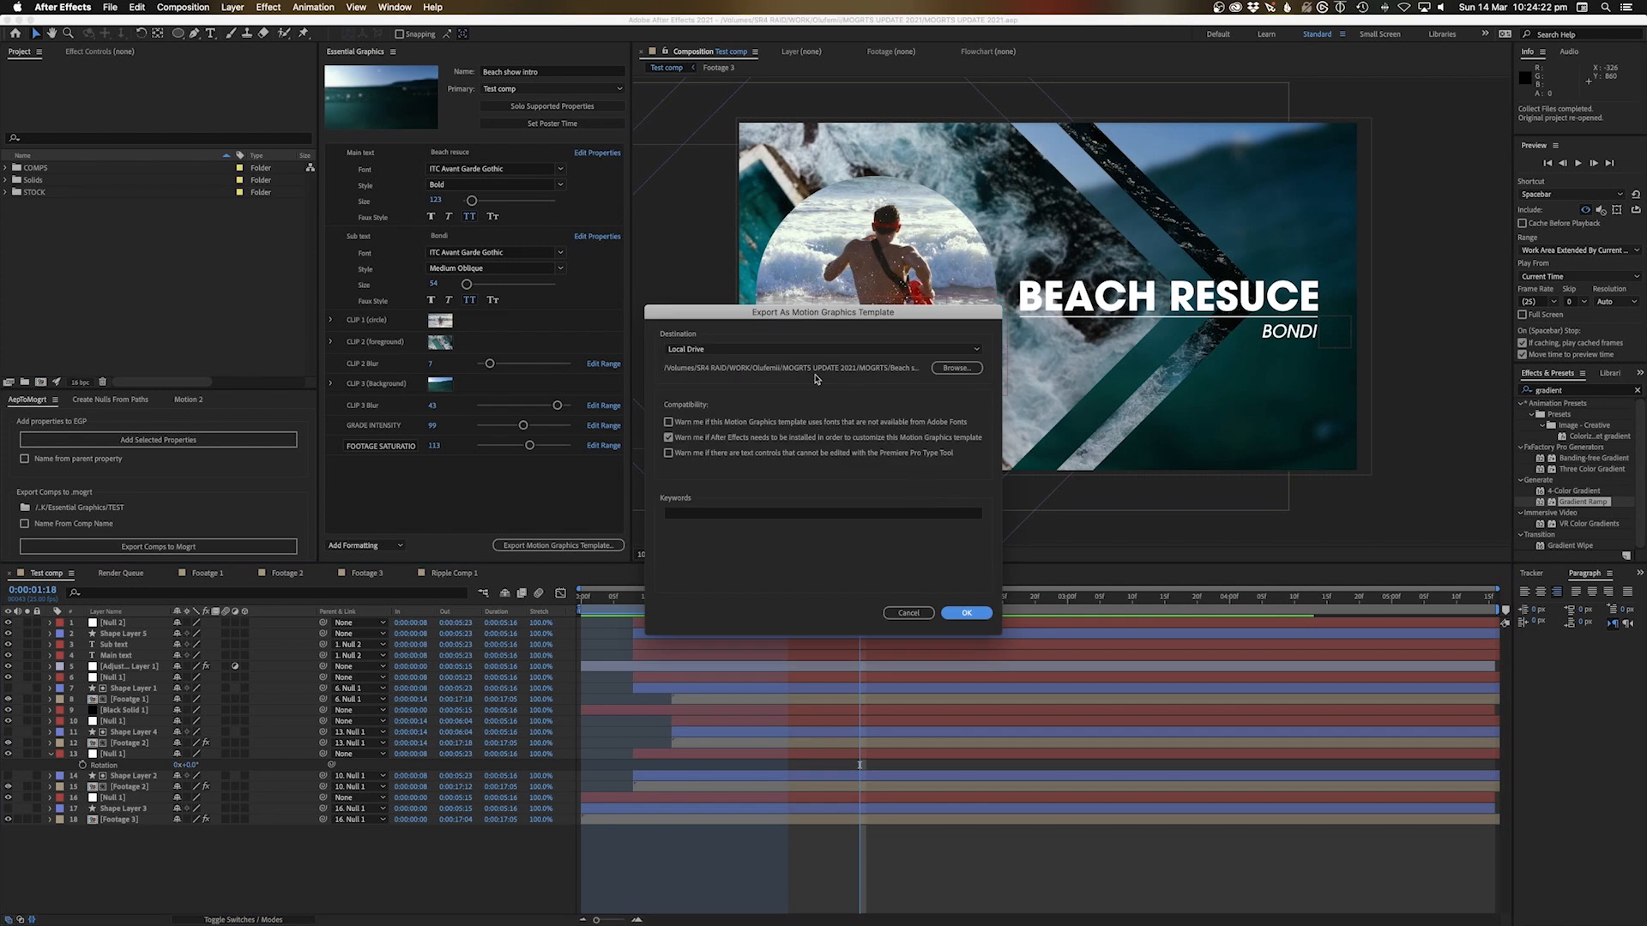
click(958, 368)
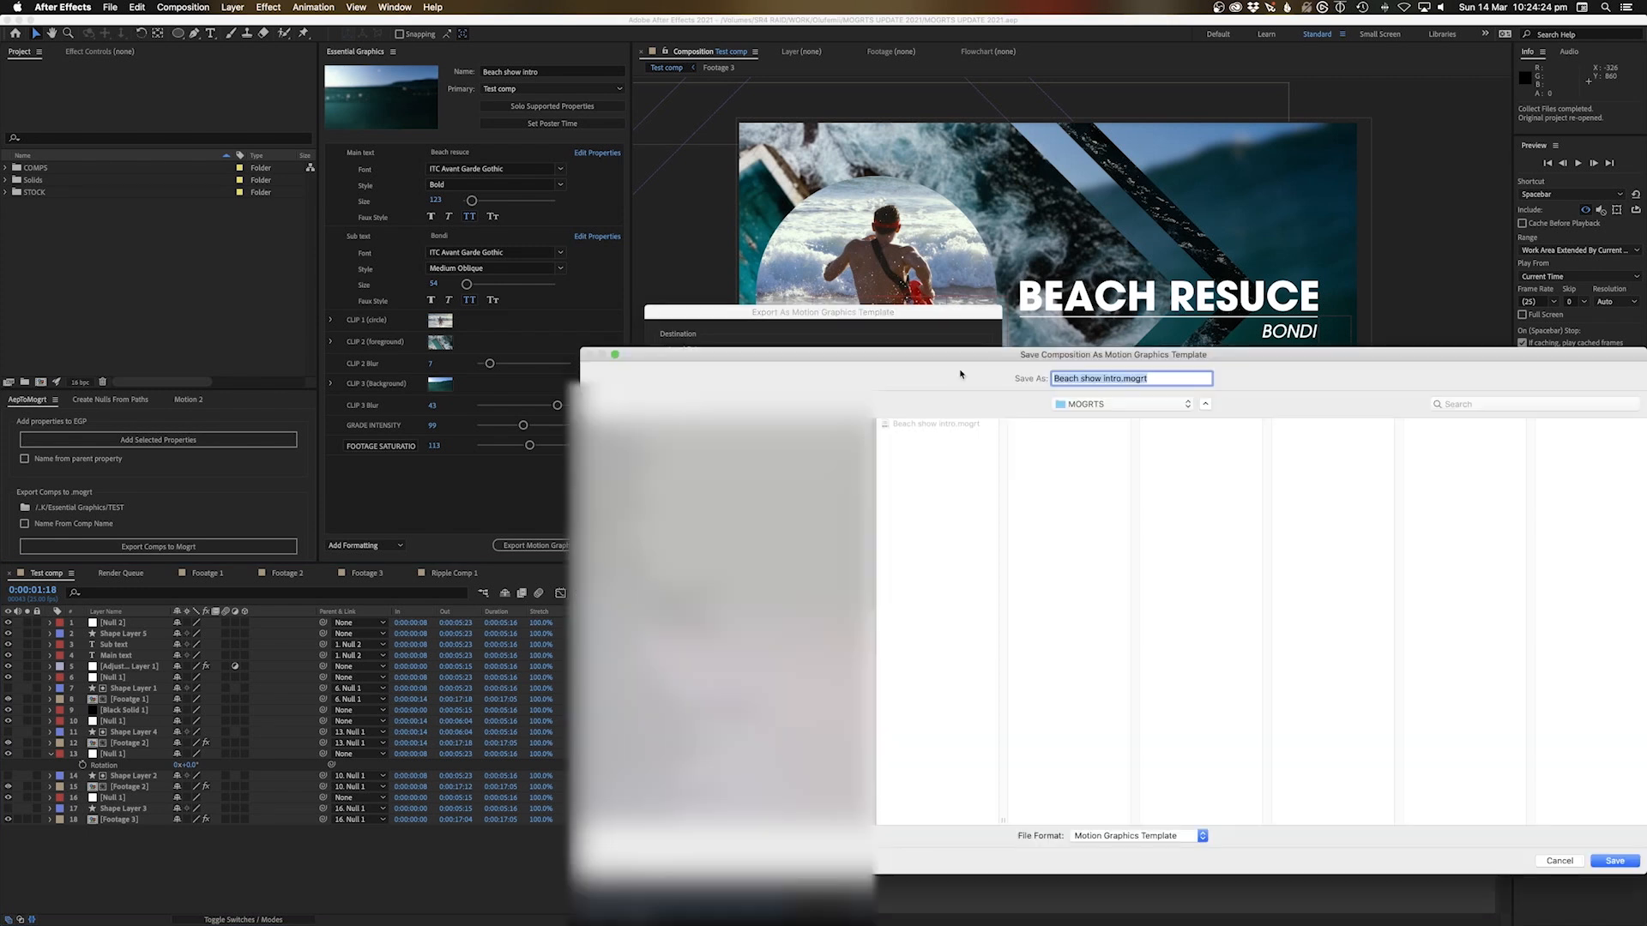
click(687, 605)
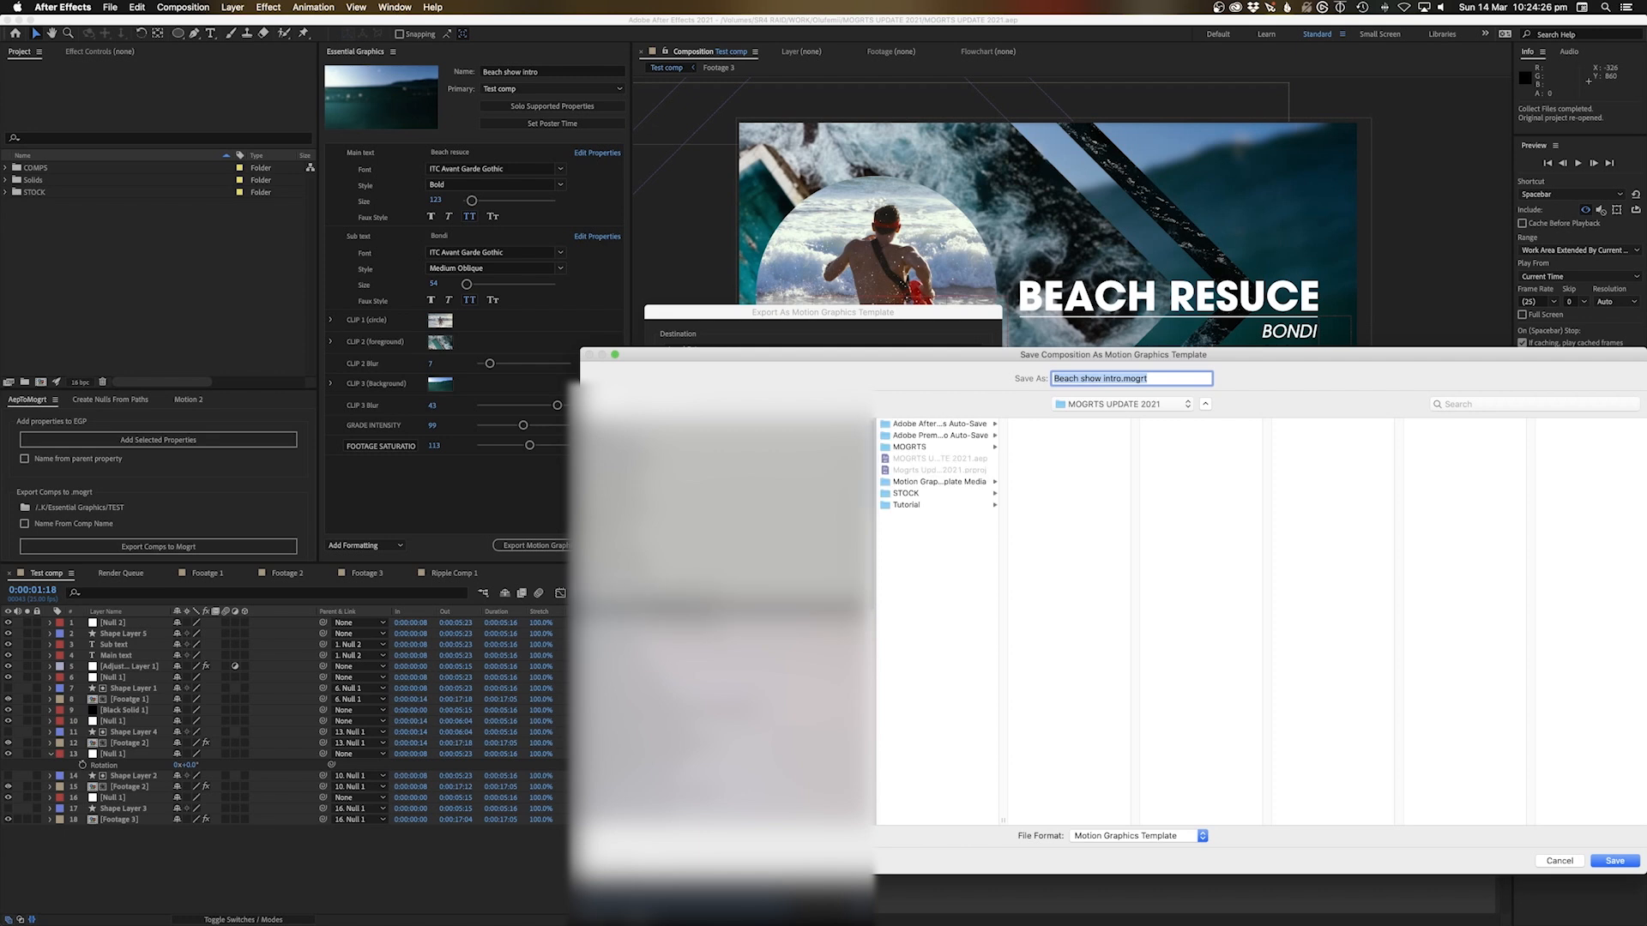
click(922, 449)
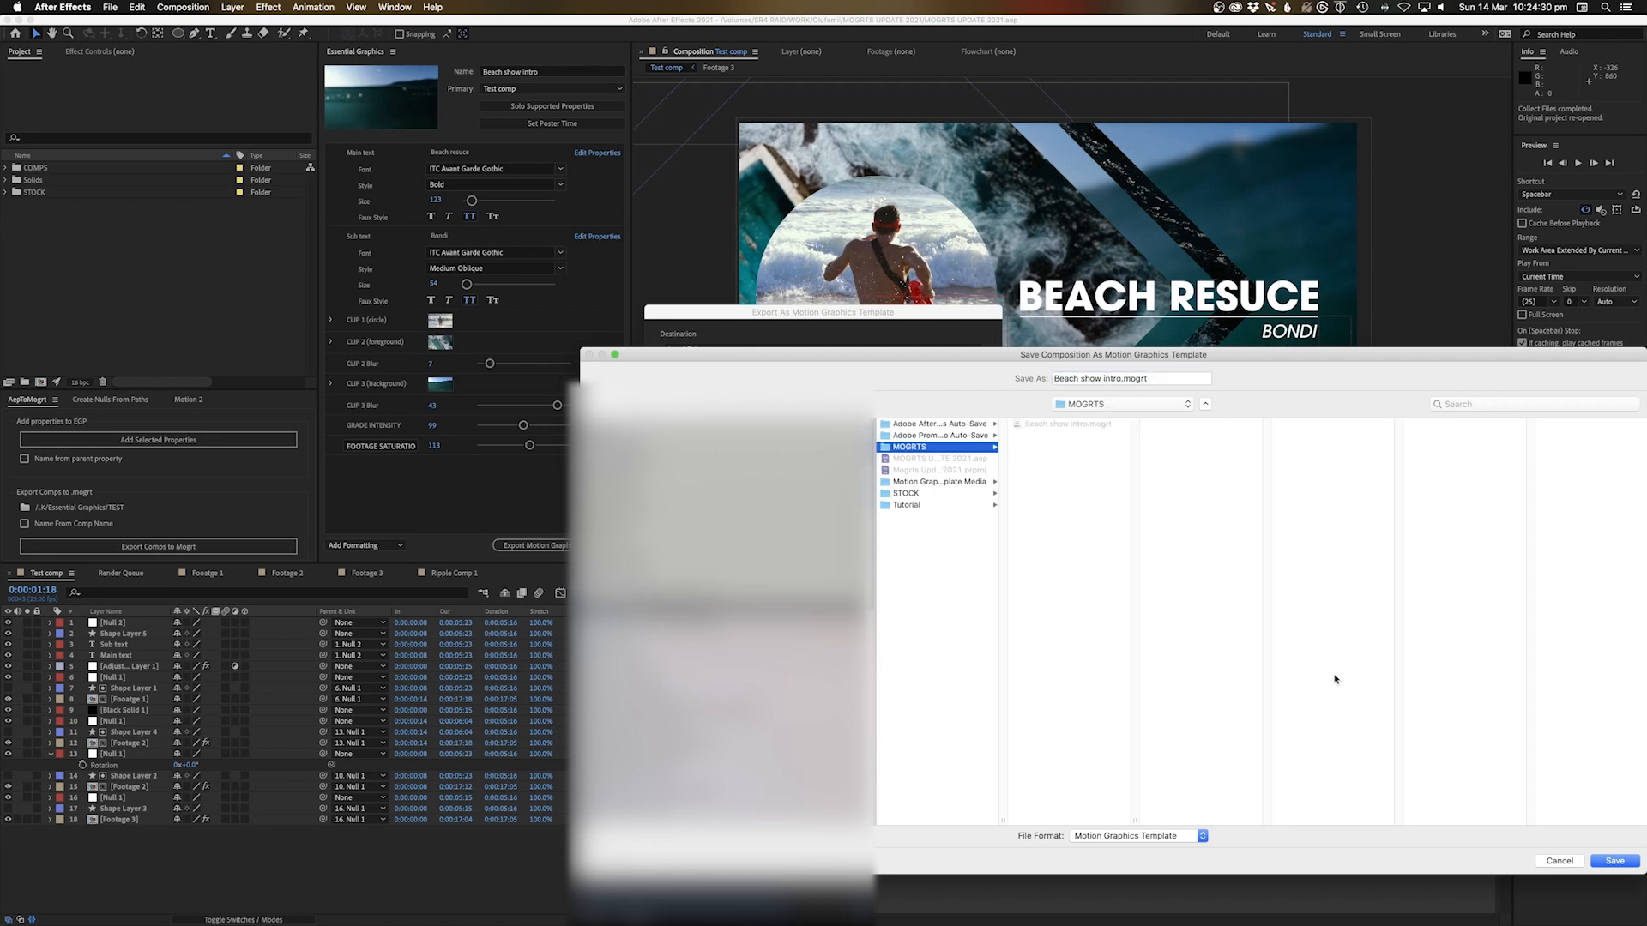
click(1596, 862)
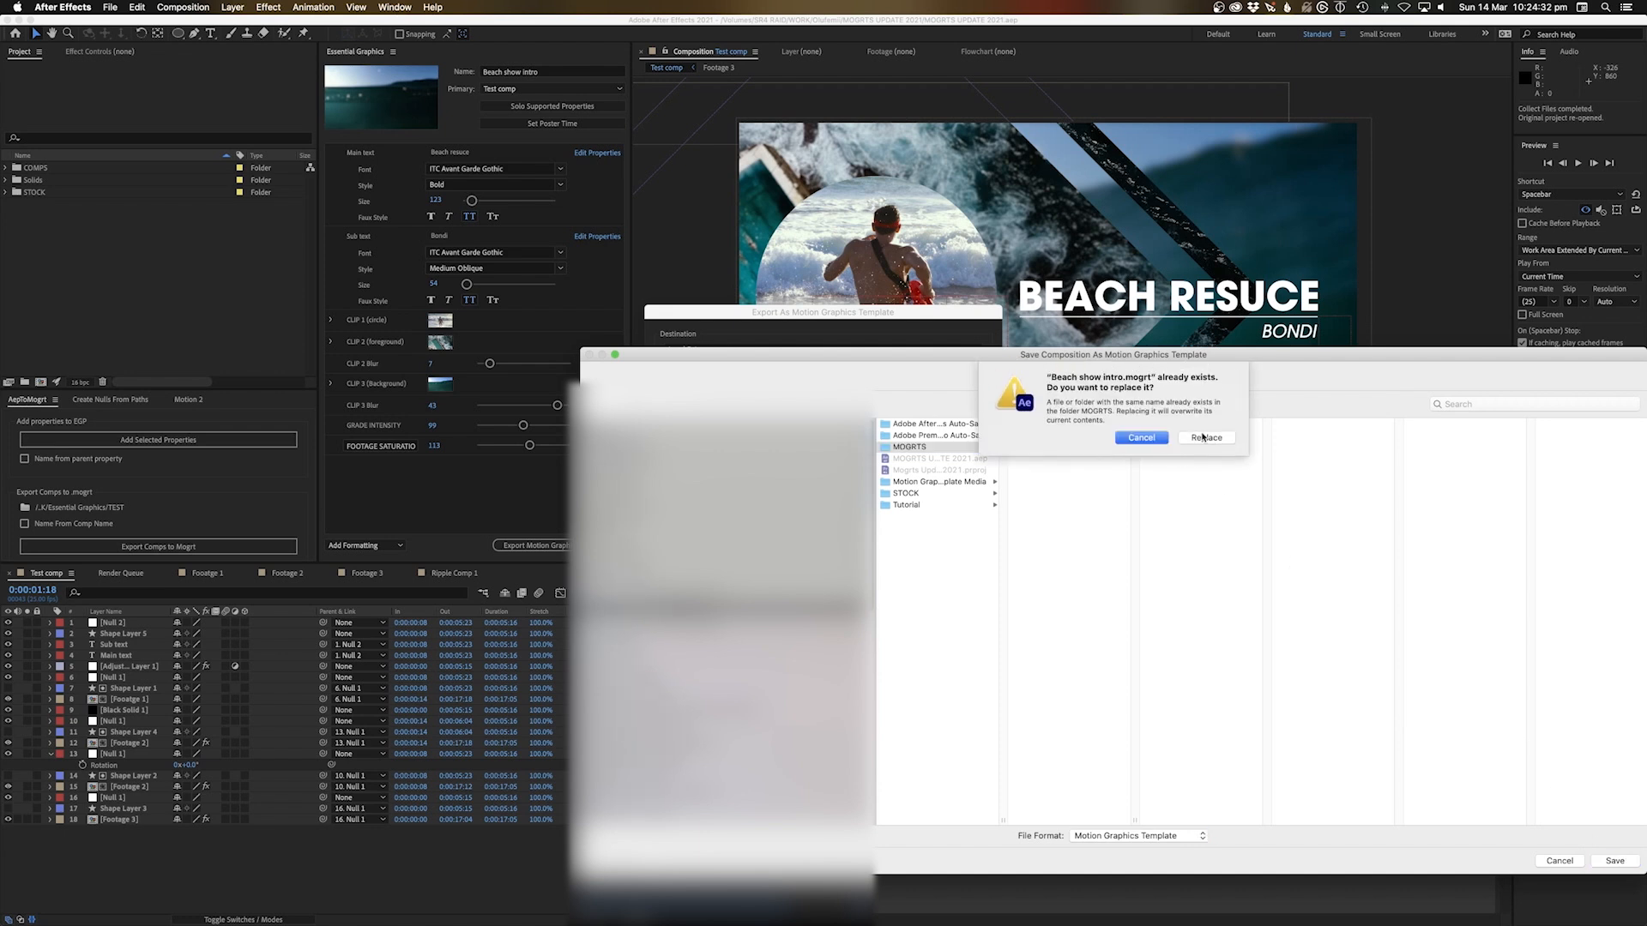
click(1205, 438)
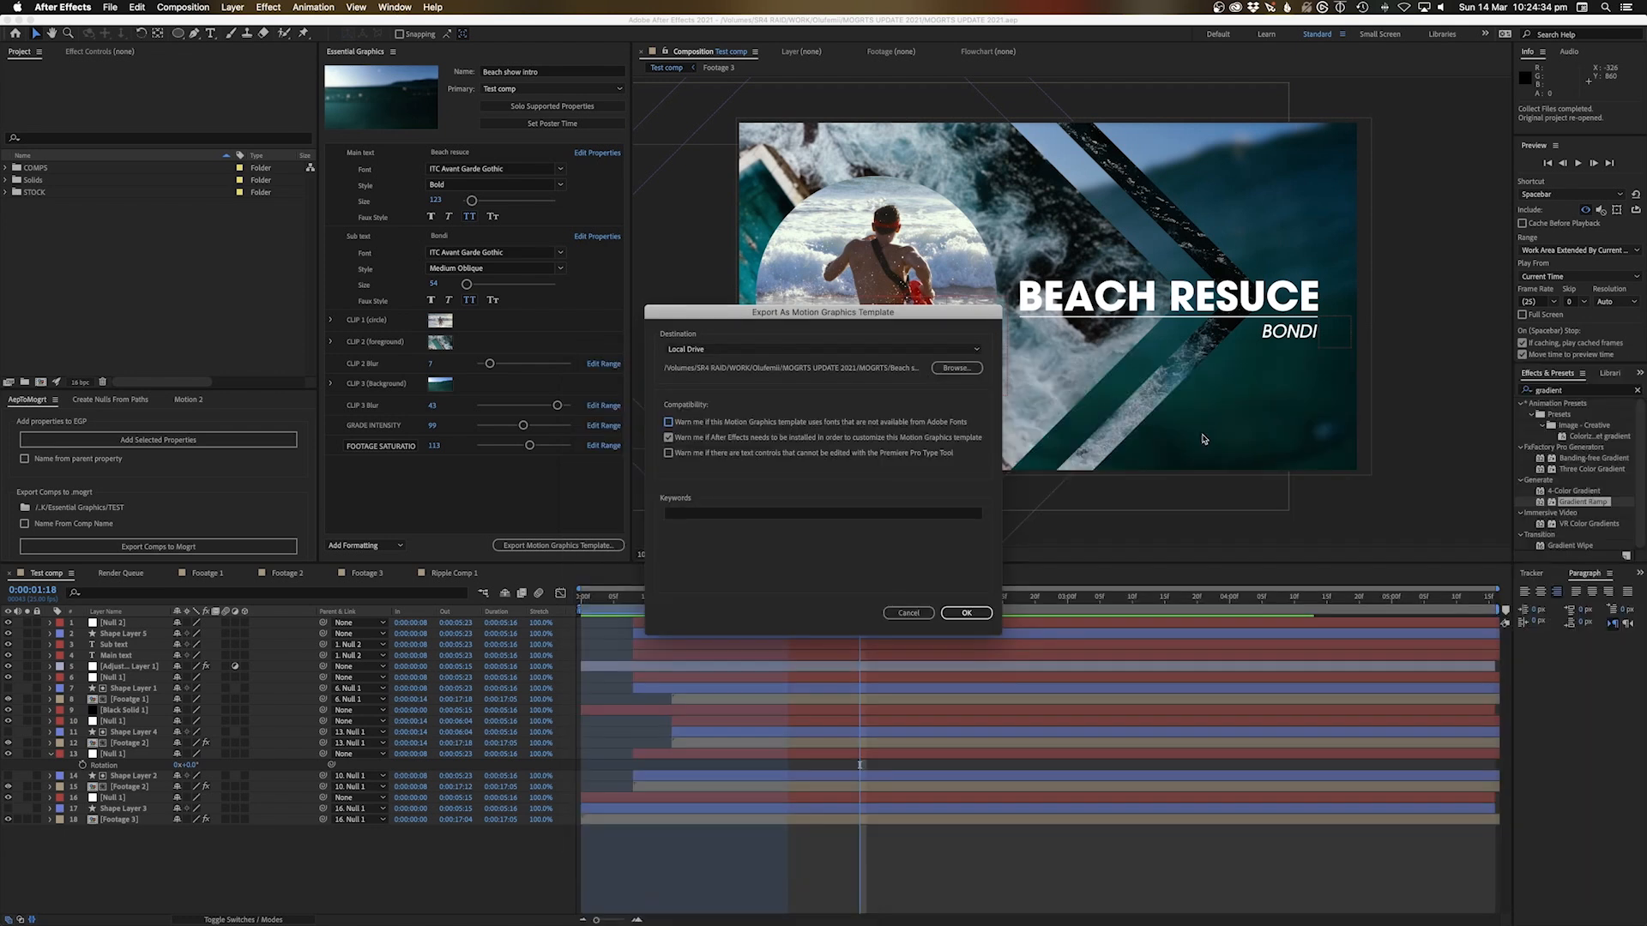
click(965, 613)
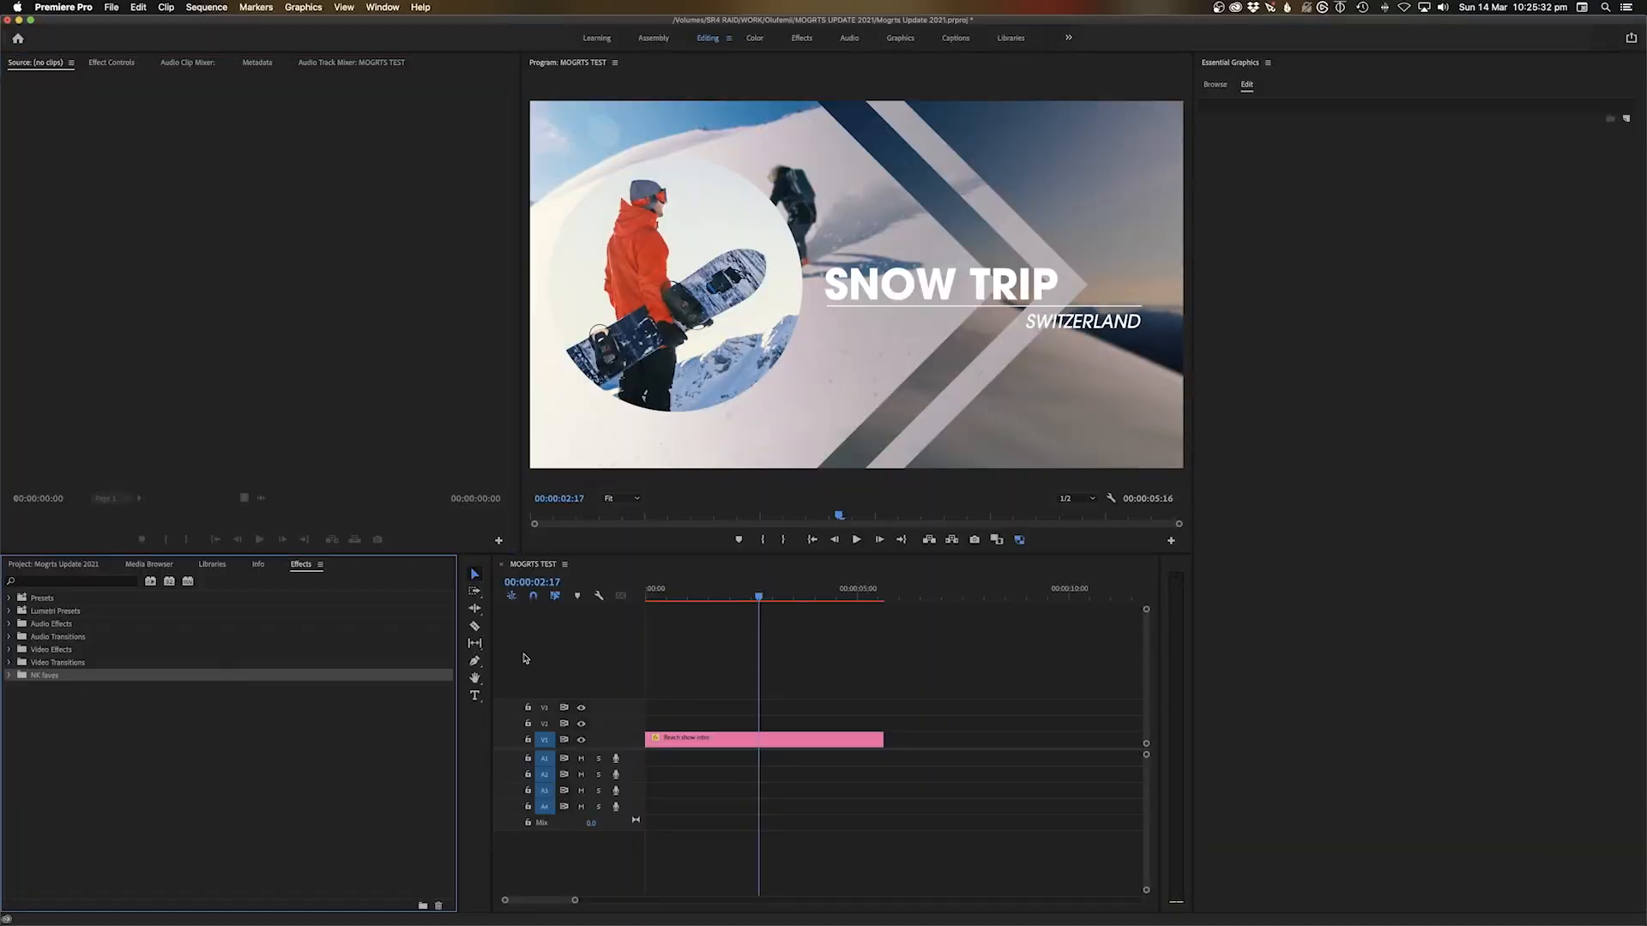
Delete the old title clip from V1 and return to the sequence start
click(711, 743)
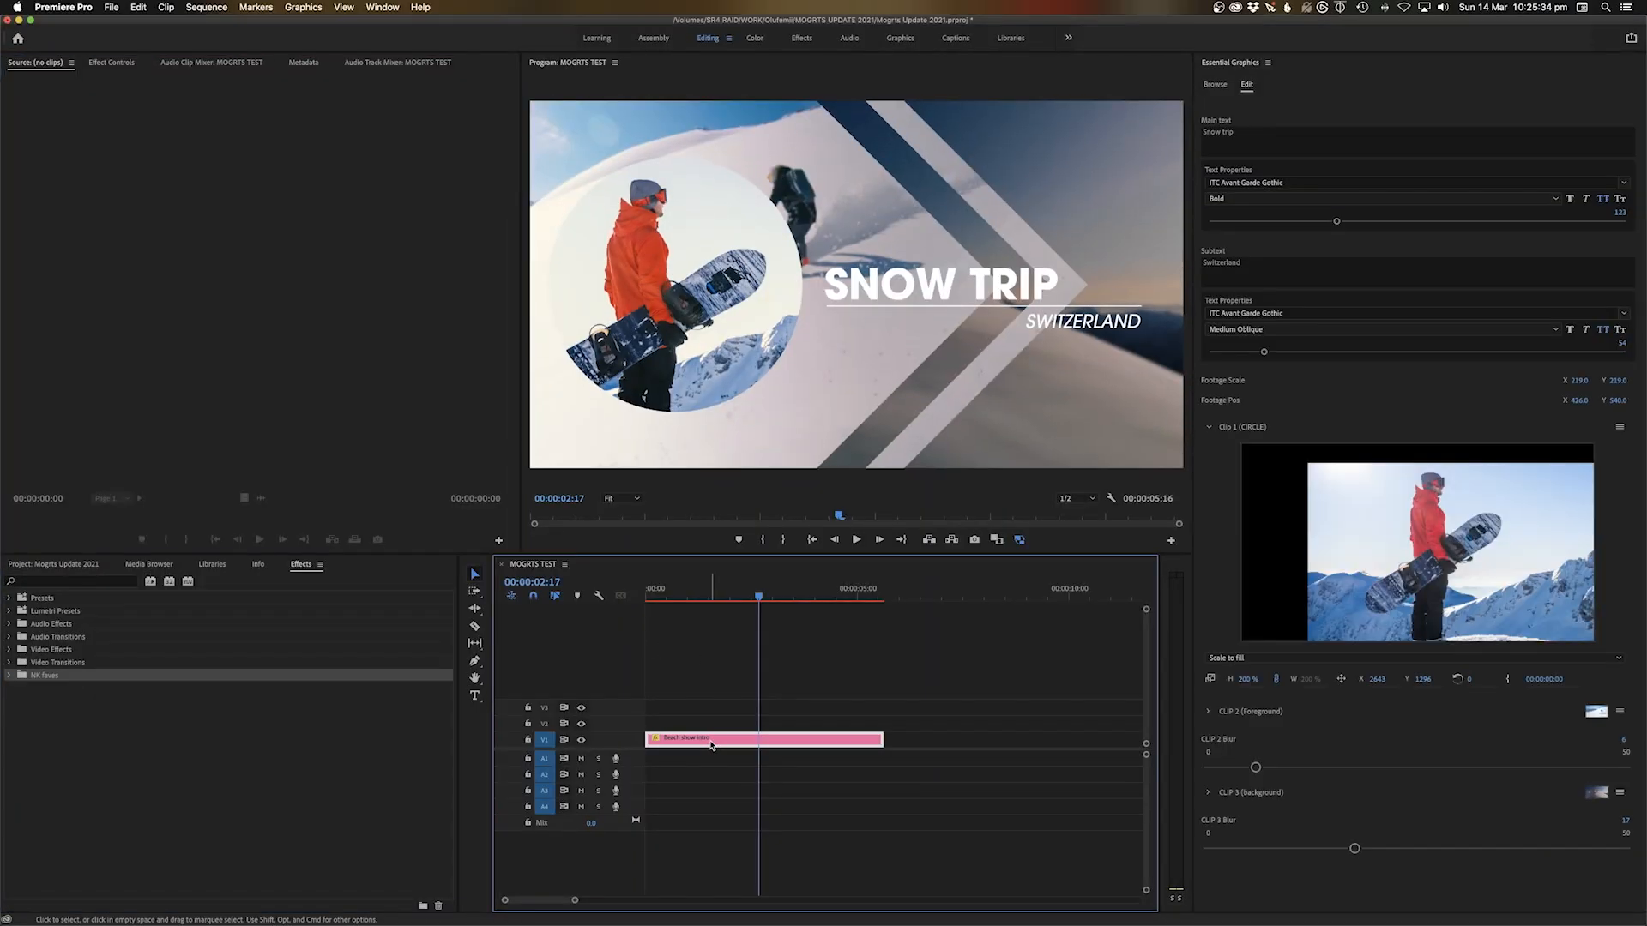
key(Delete)
drag(710, 589, 594, 598)
Install the updated Beach show intro.mogrt from Essential Graphics, overwriting the existing template
click(1214, 83)
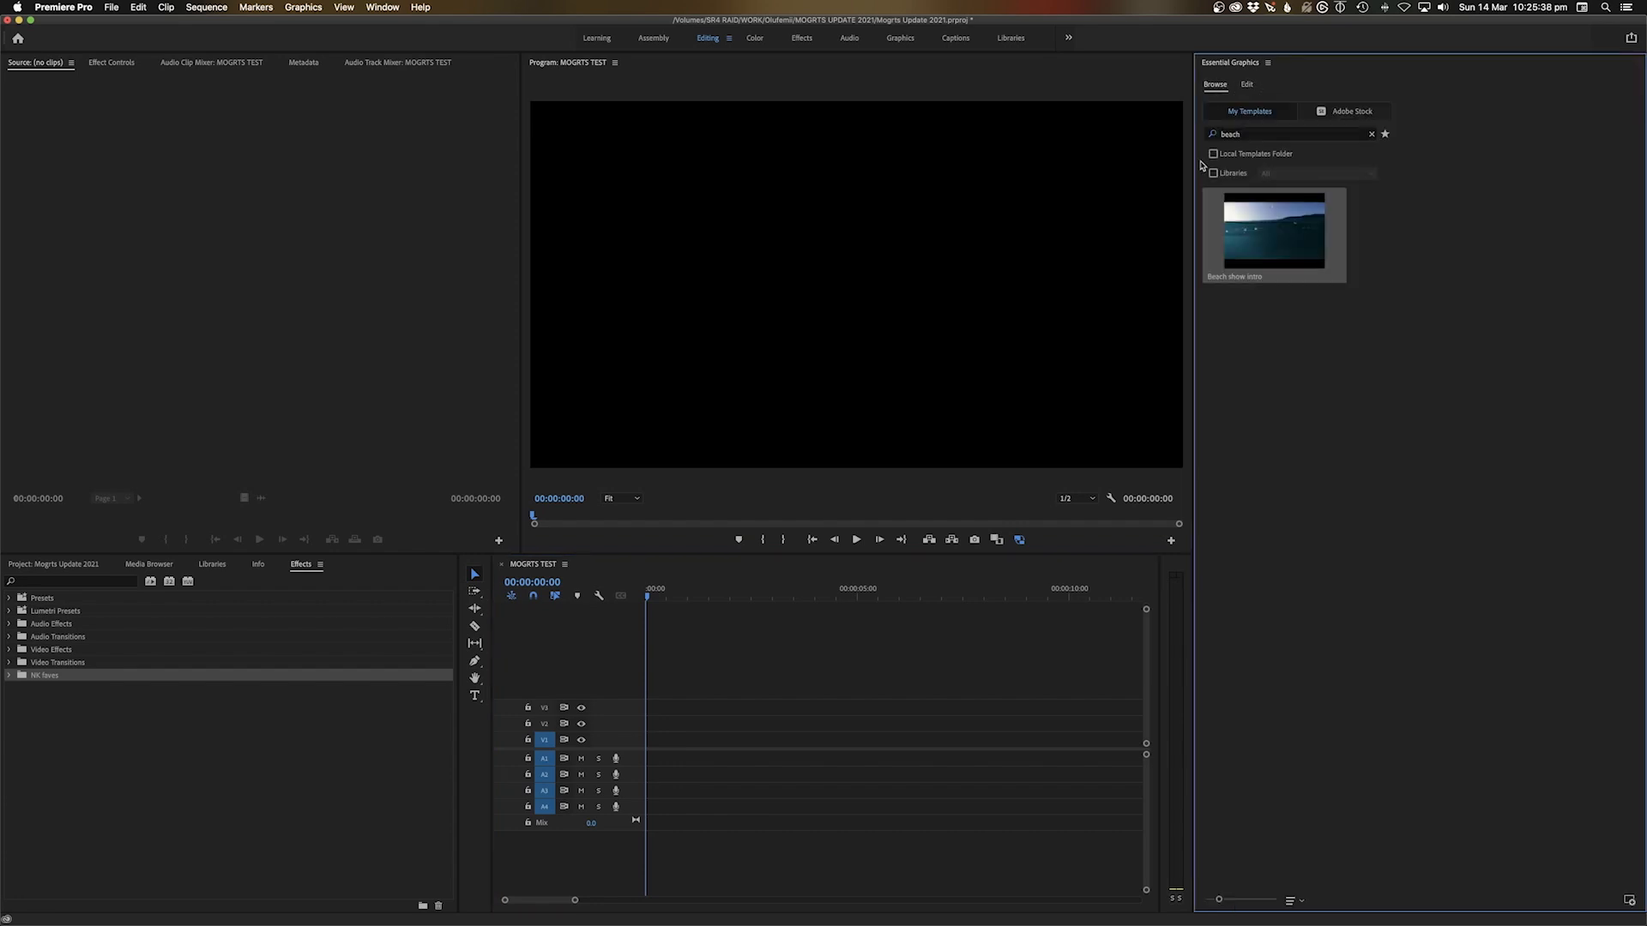
click(1372, 134)
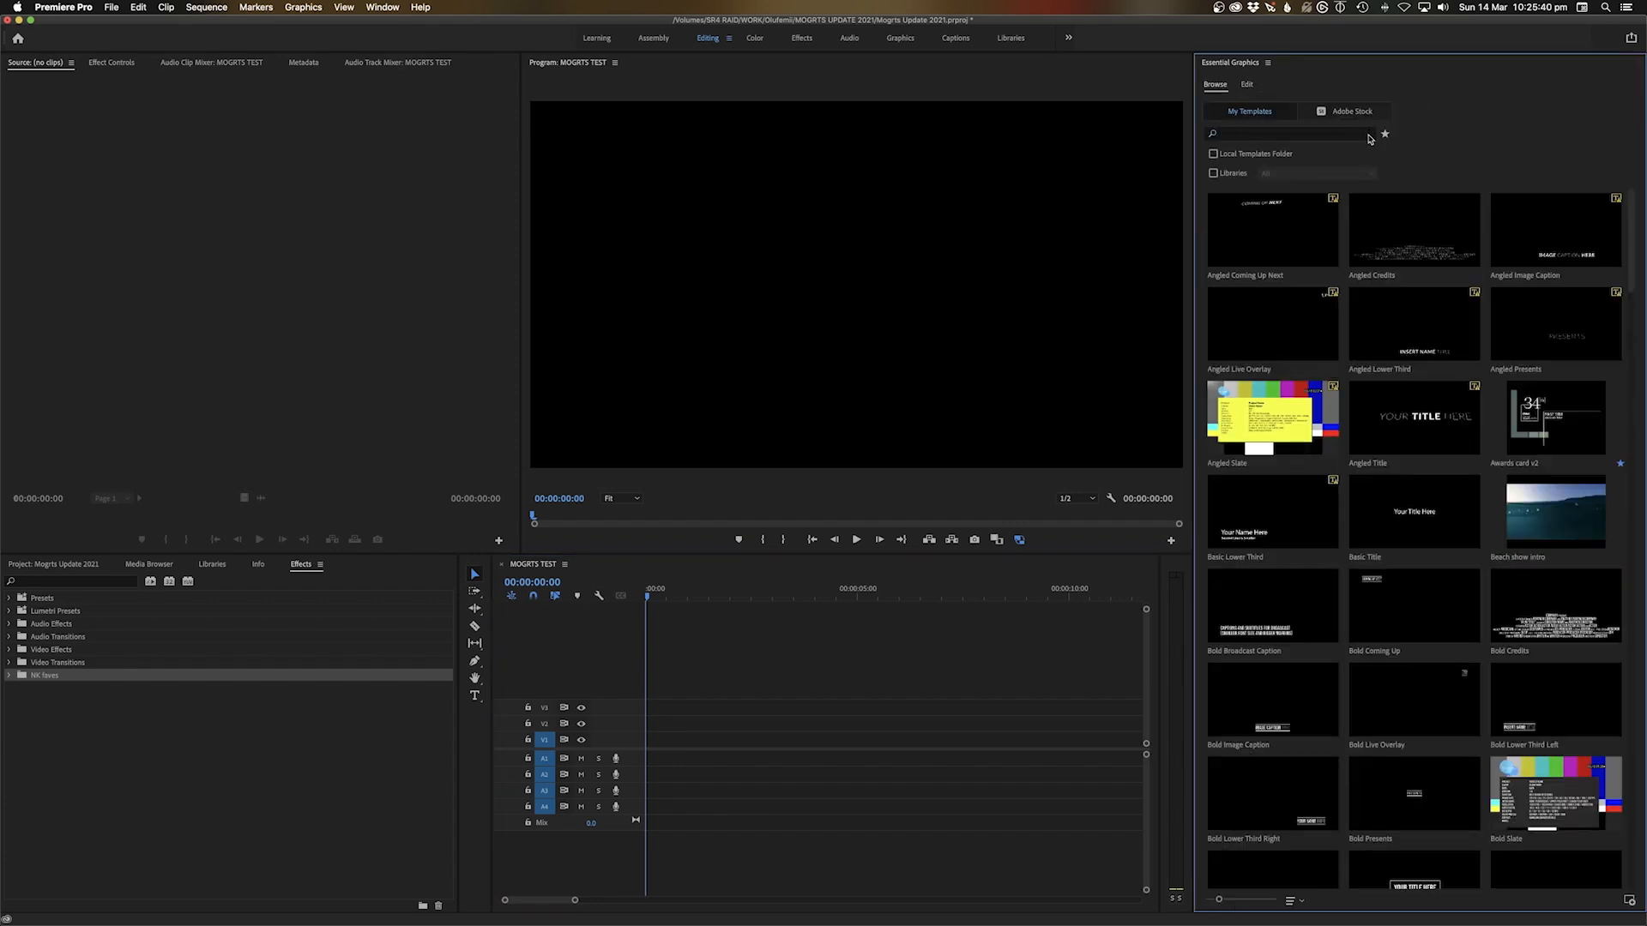
click(1628, 901)
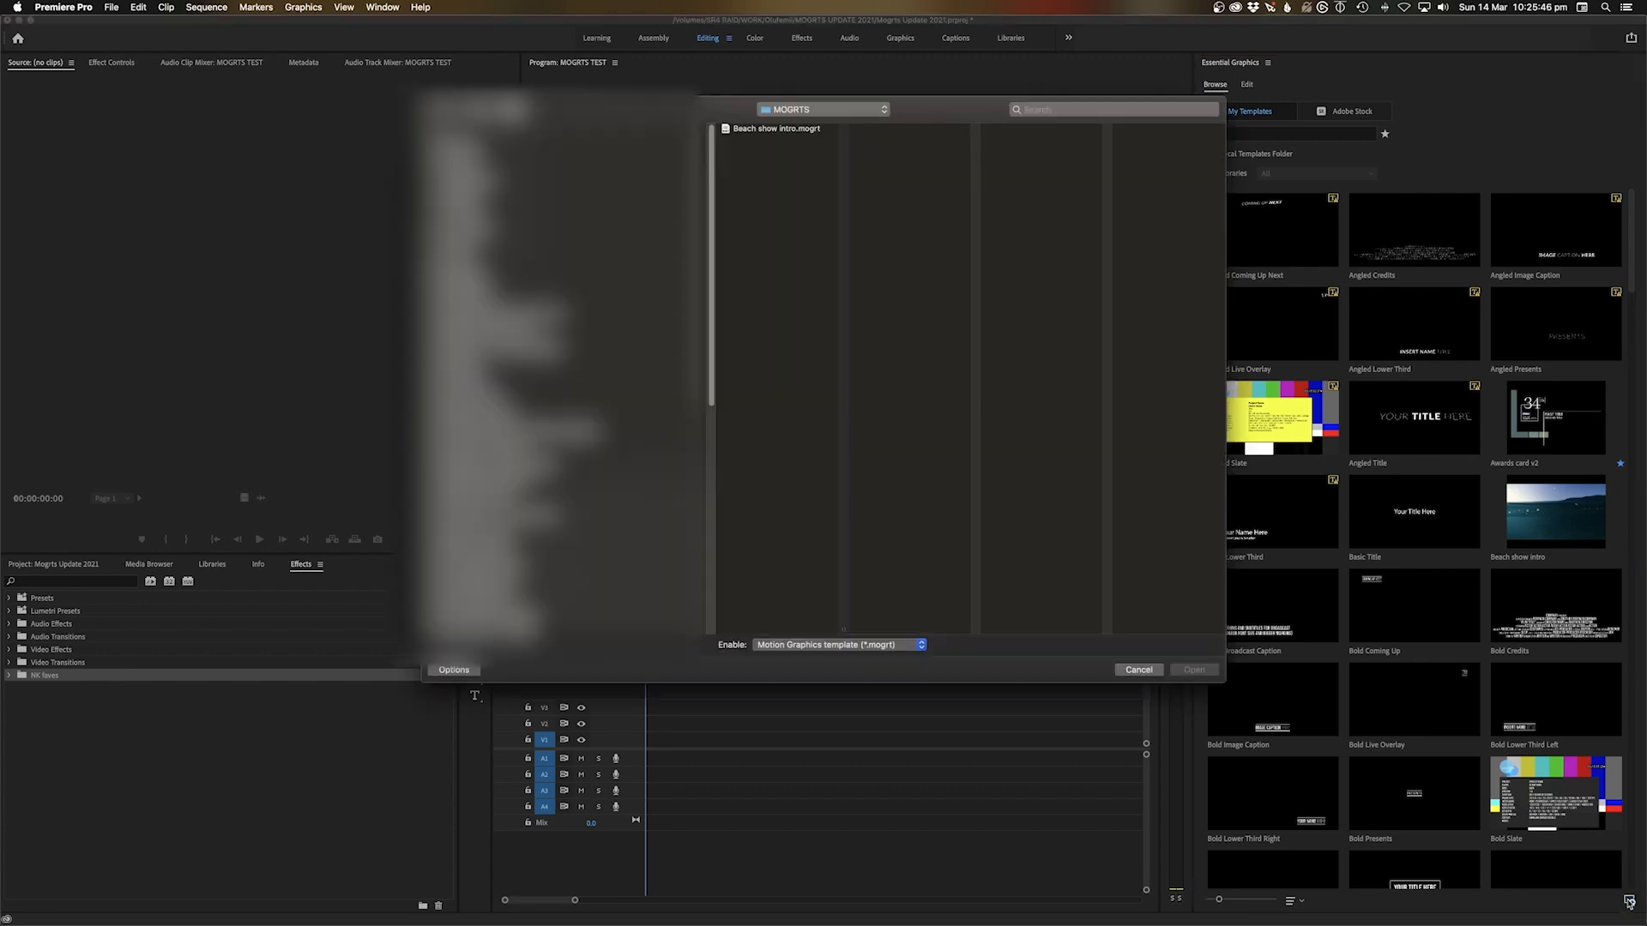
click(778, 130)
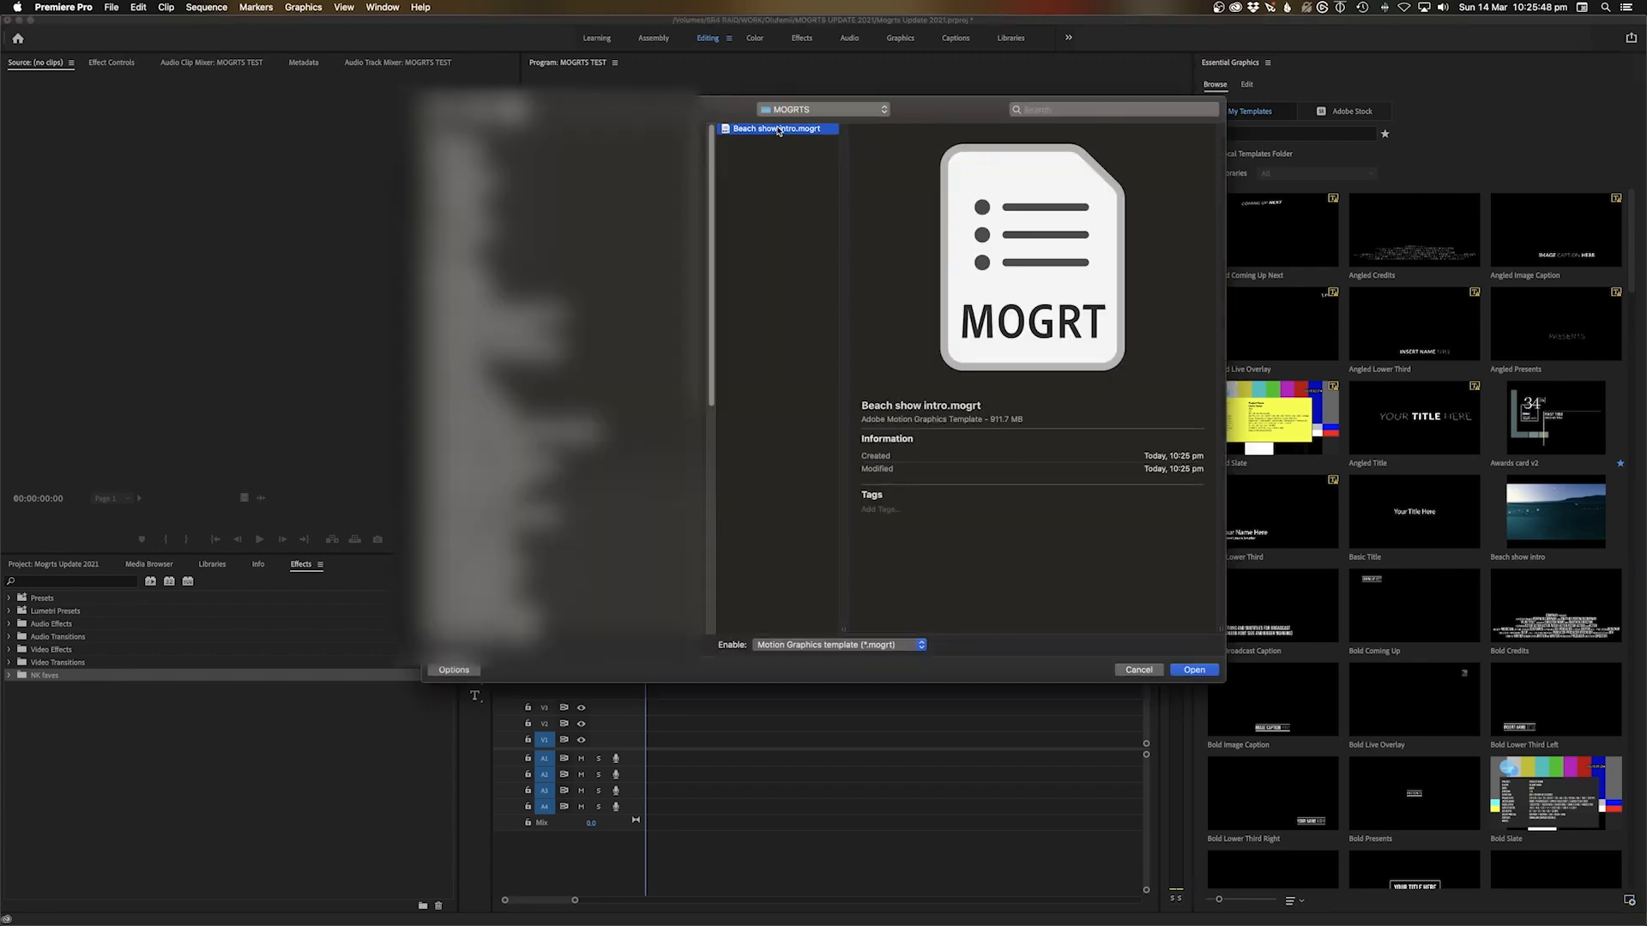
click(820, 109)
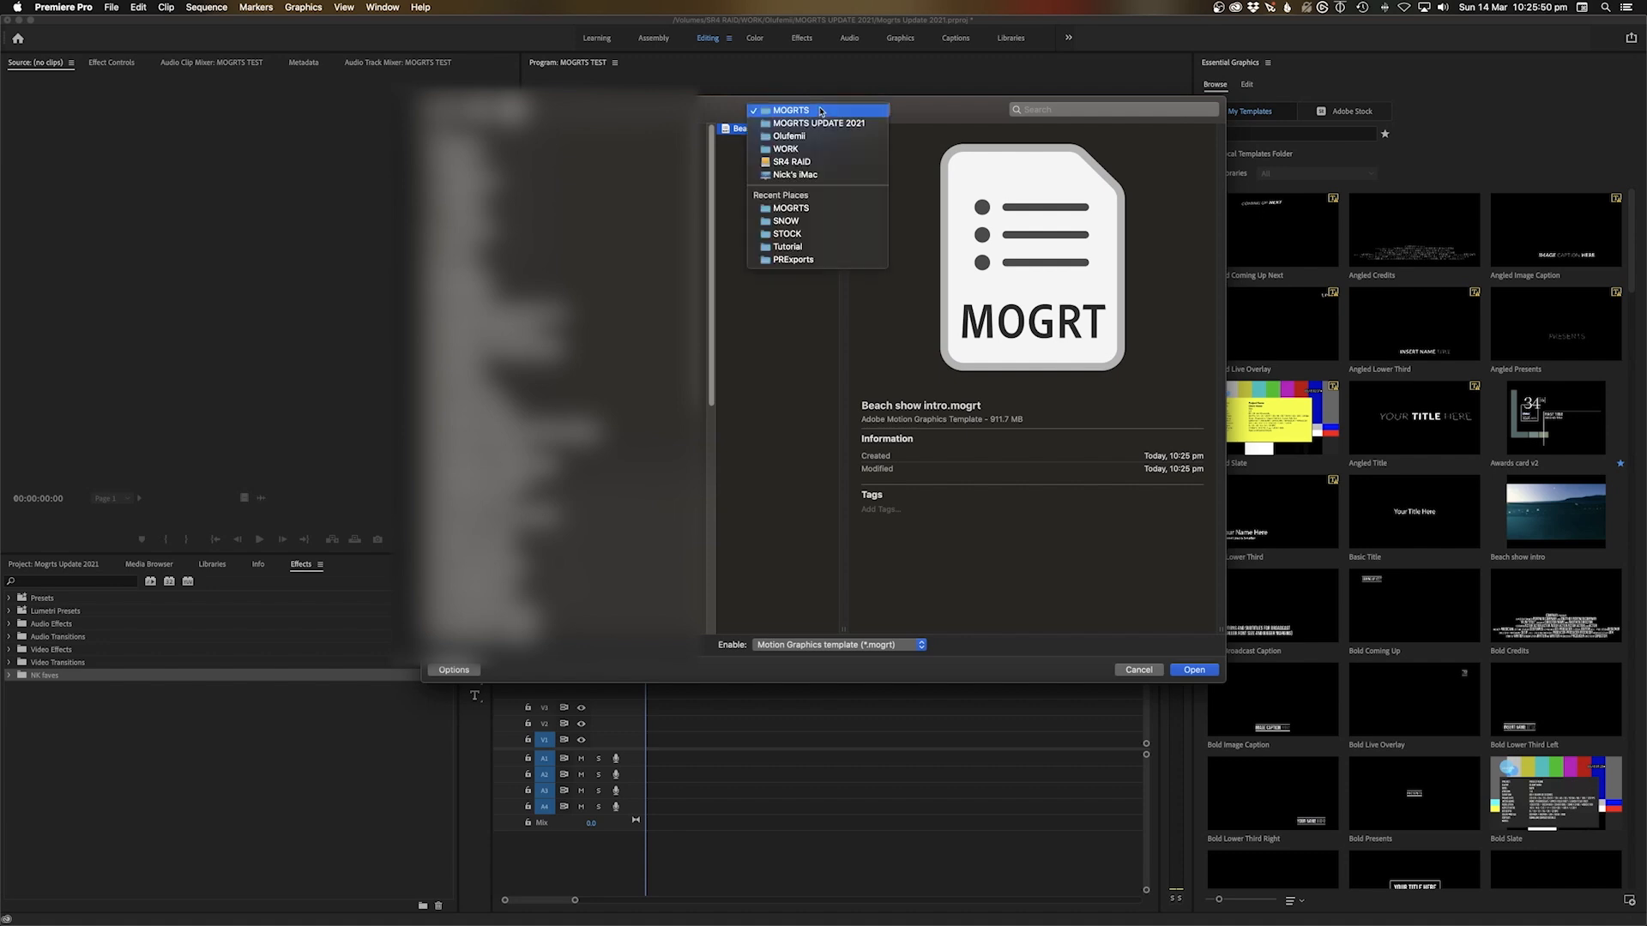
click(831, 311)
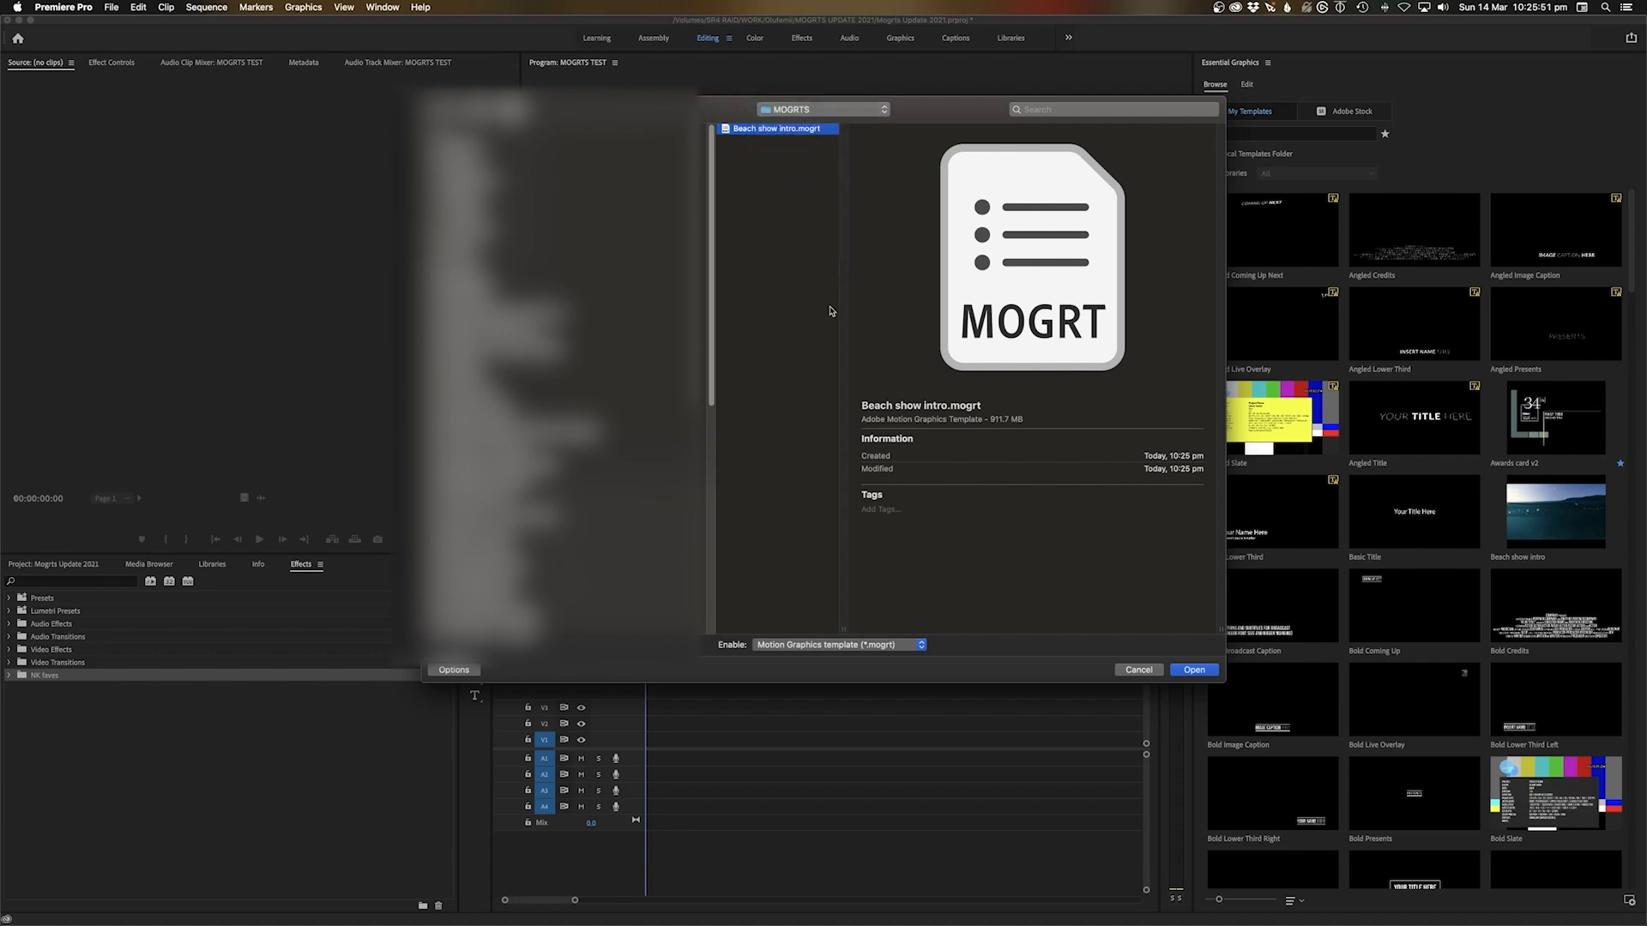
click(1202, 673)
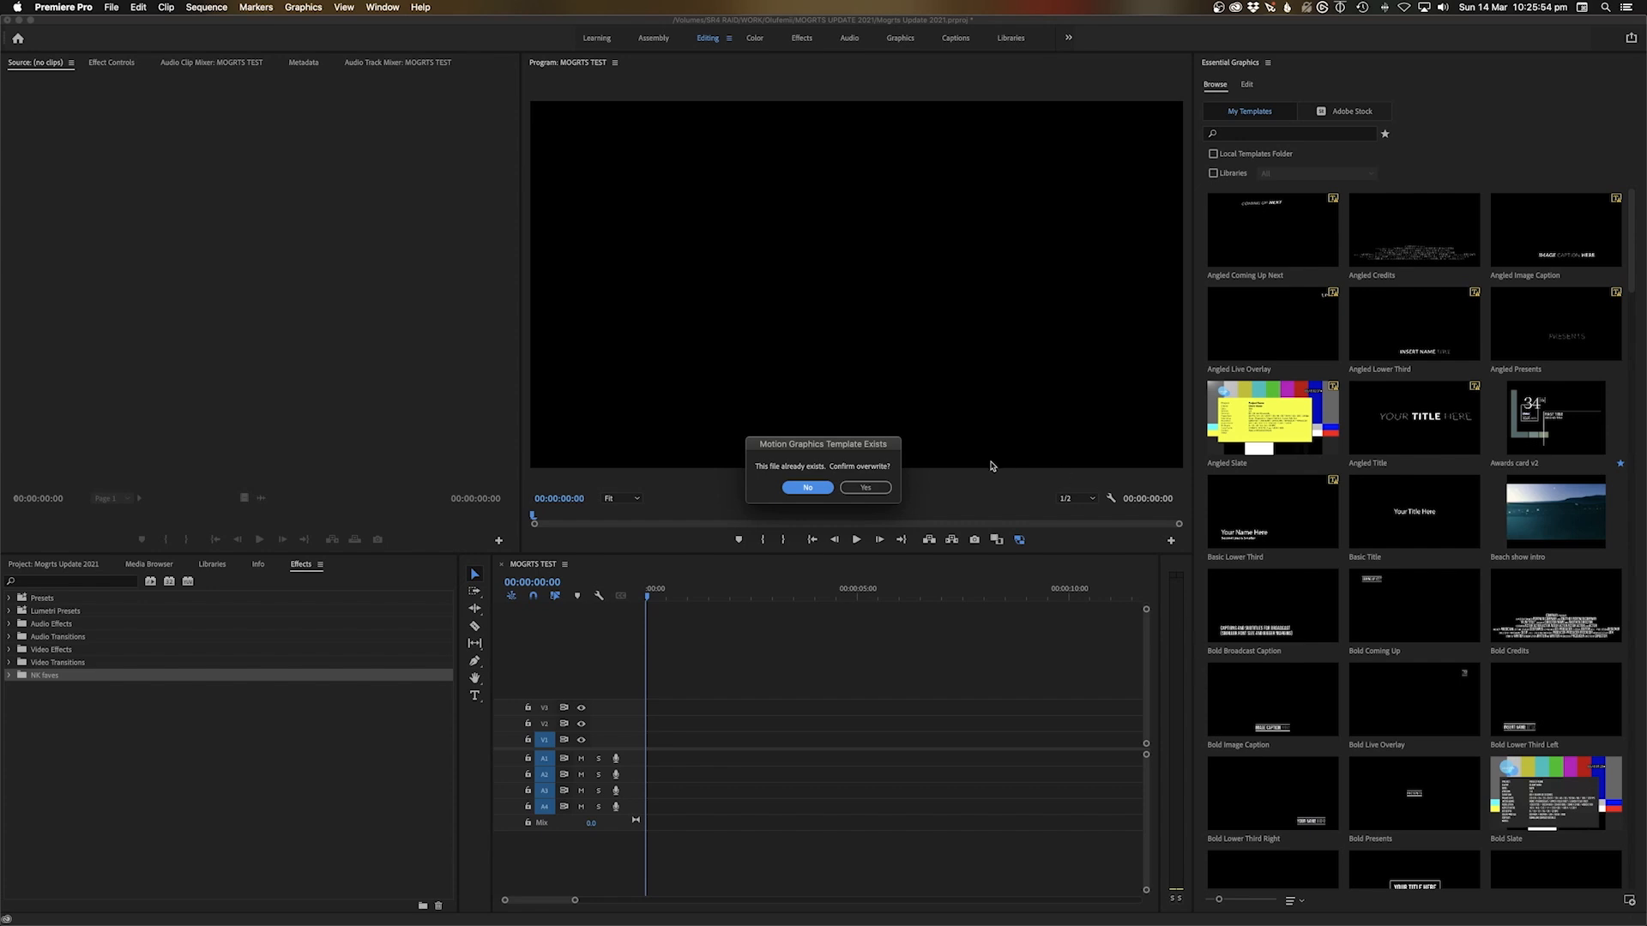
click(875, 488)
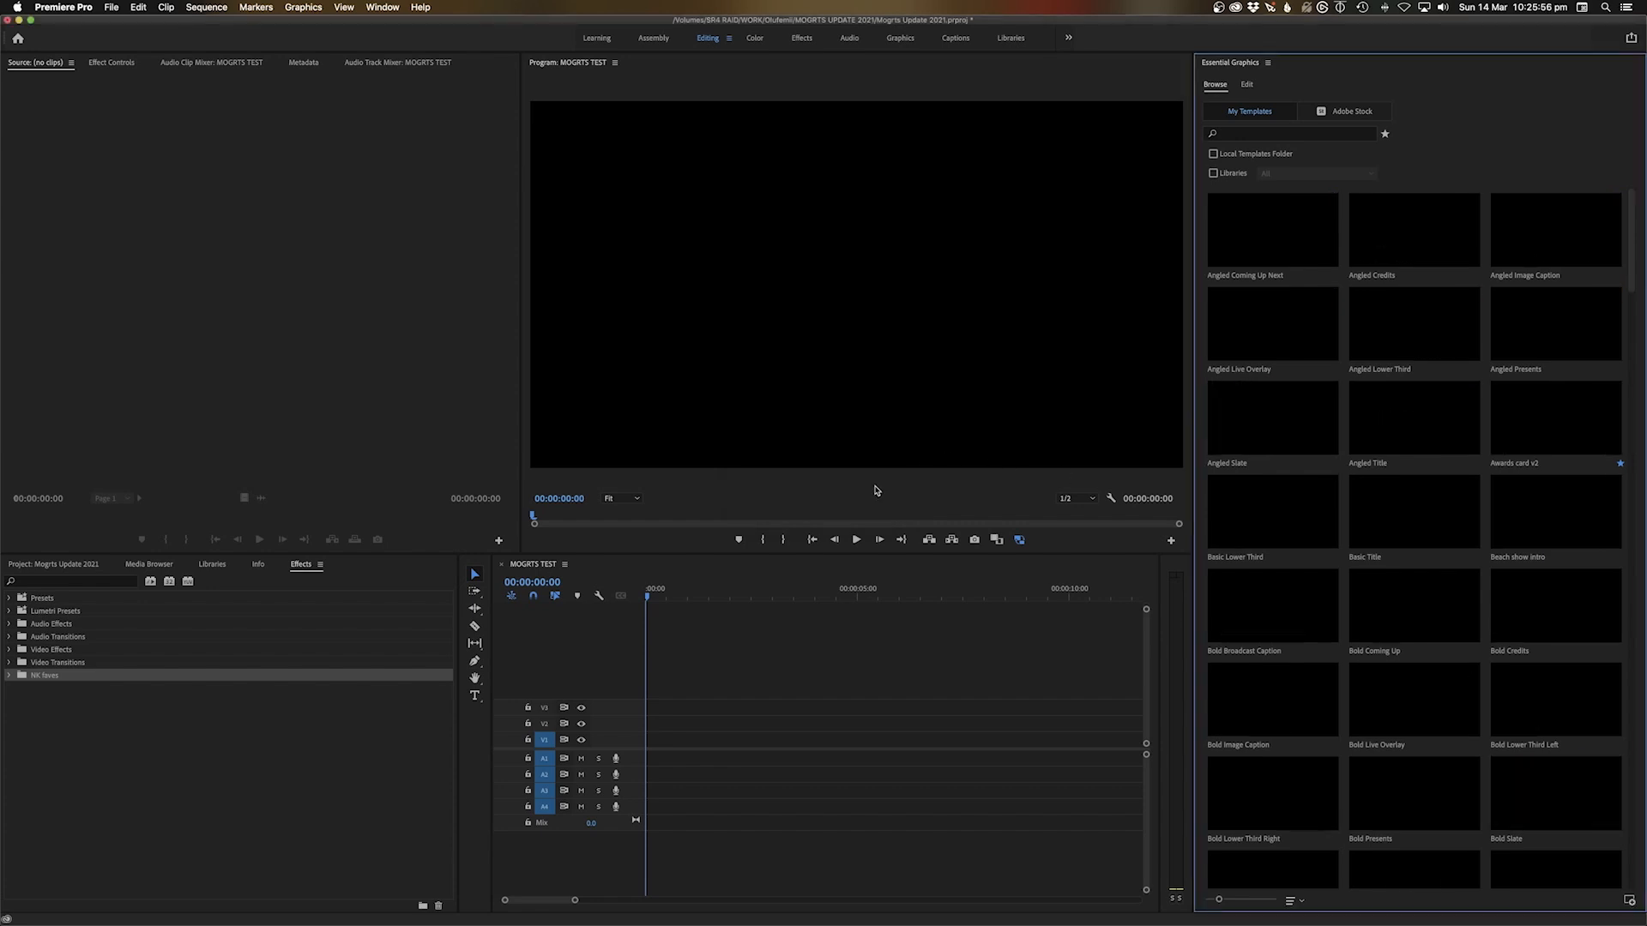
Search the installed templates for 'beach'
click(1278, 134)
text(beach)
key(Return)
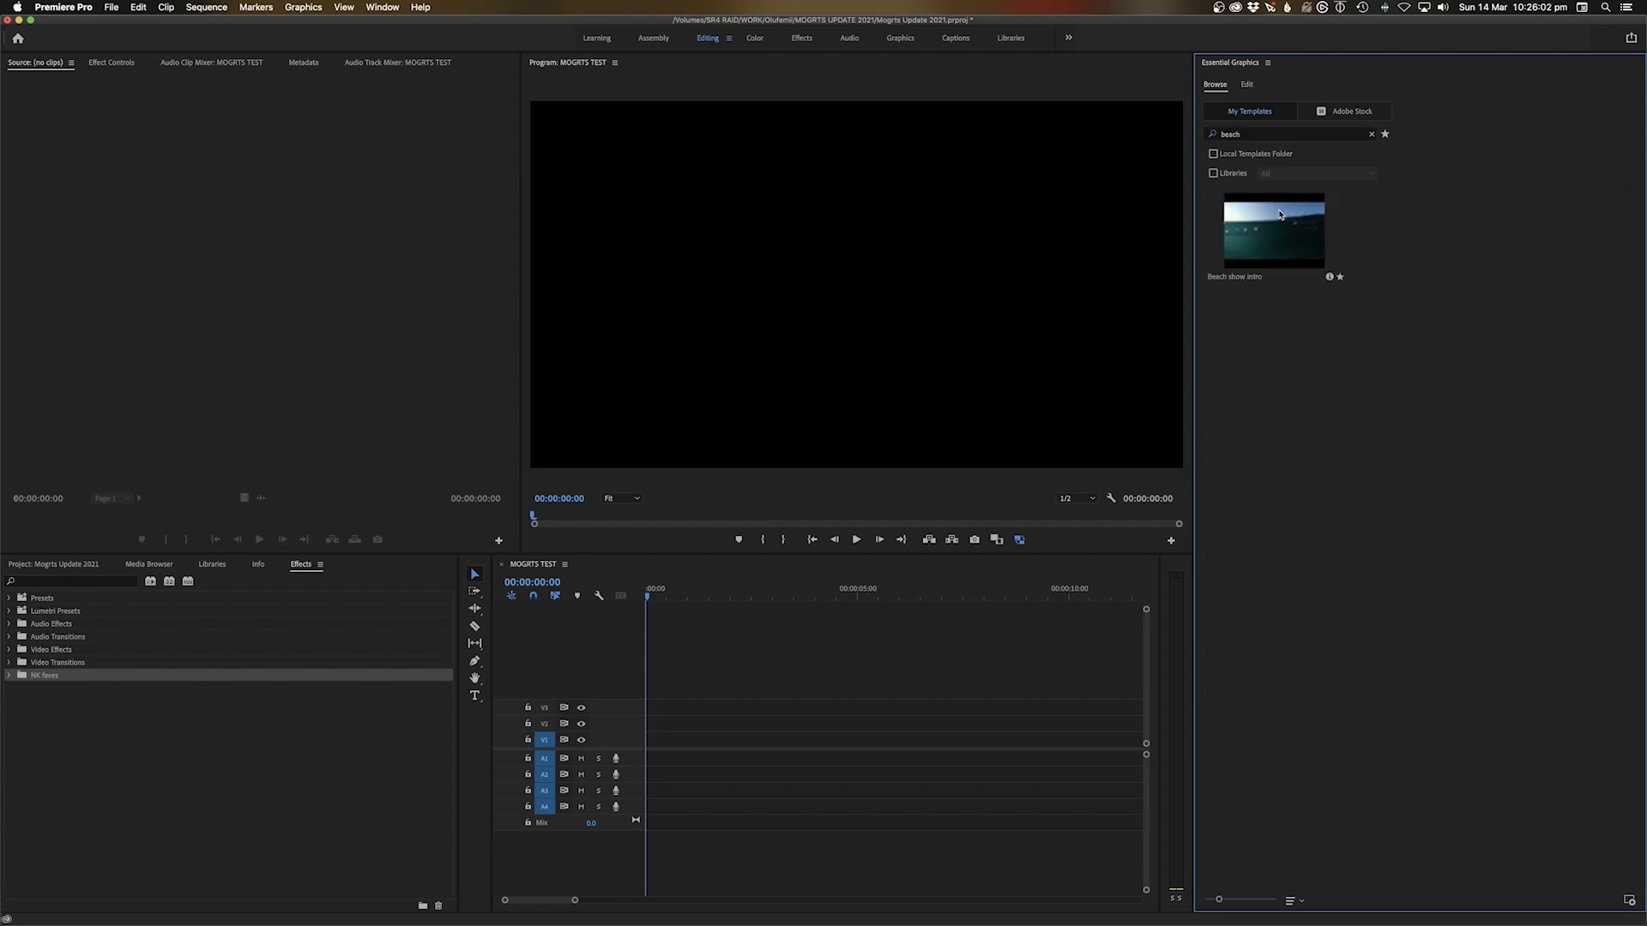
Place the Beach show intro template on V1 and preview the title
drag(1287, 225, 721, 738)
key(space)
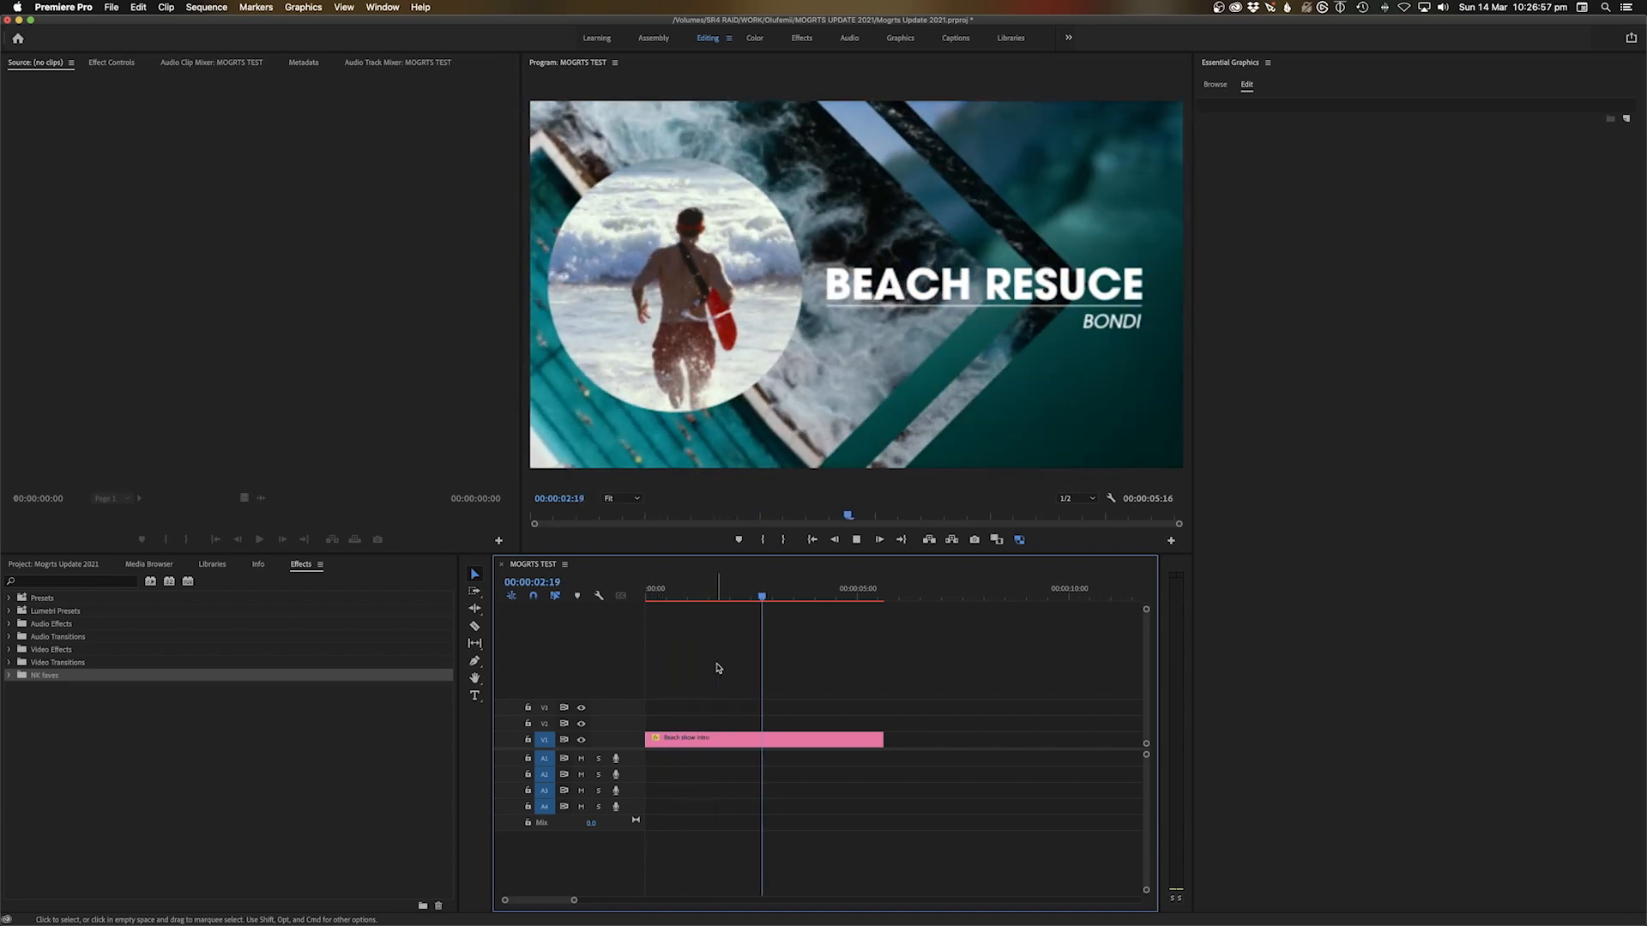
key(space)
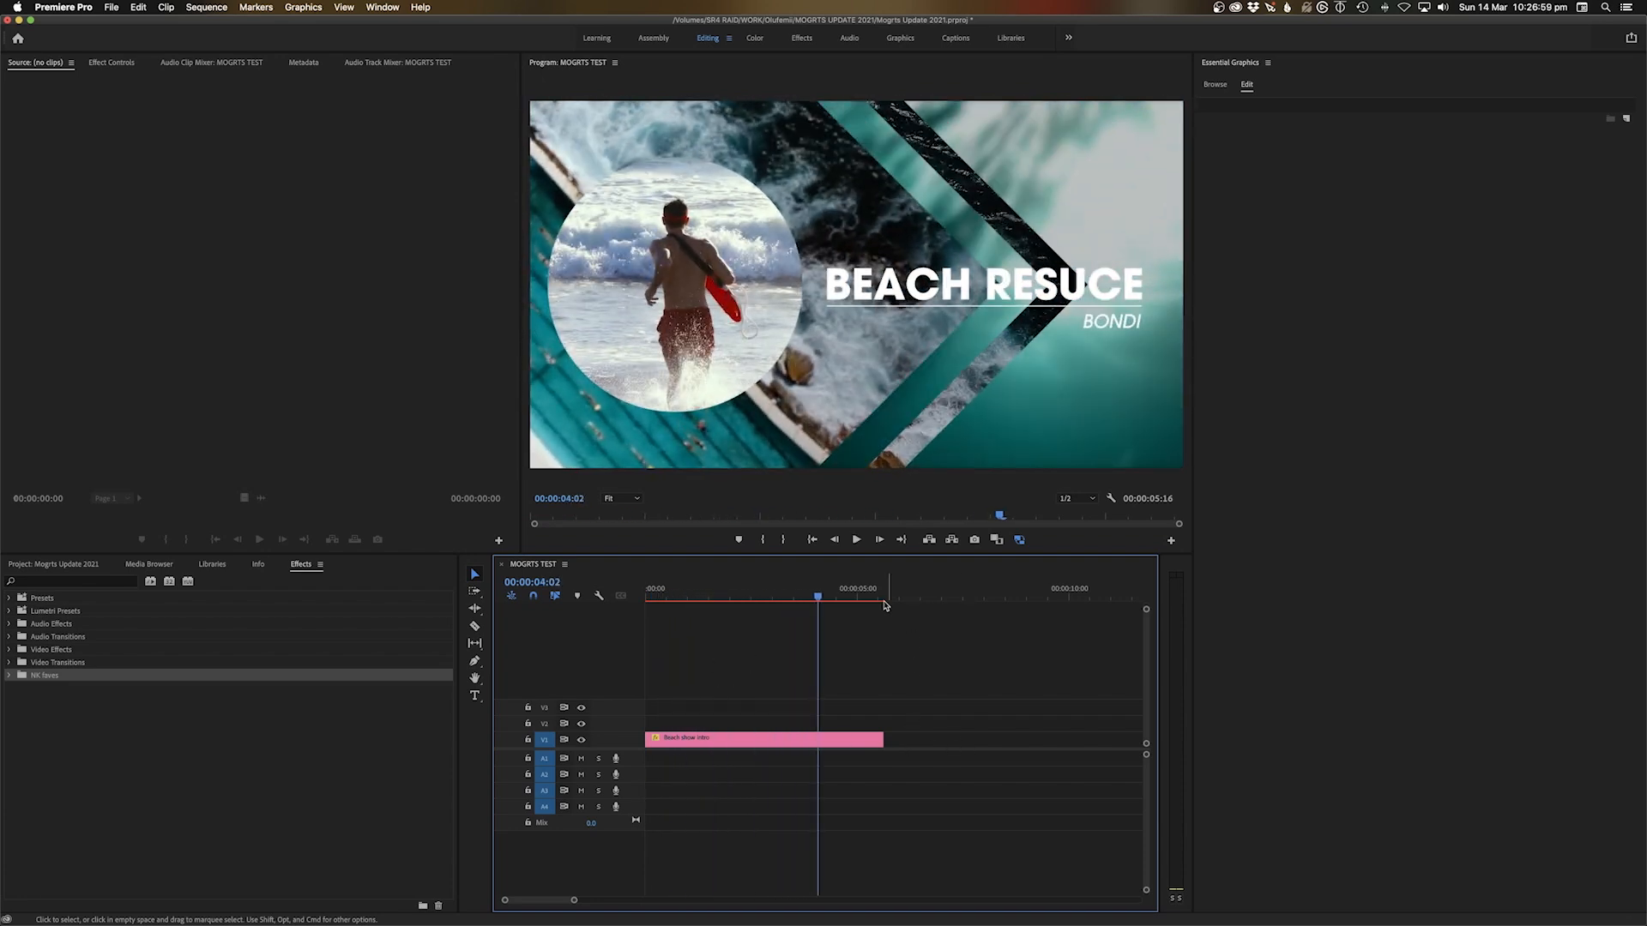
drag(859, 595, 645, 599)
key(space)
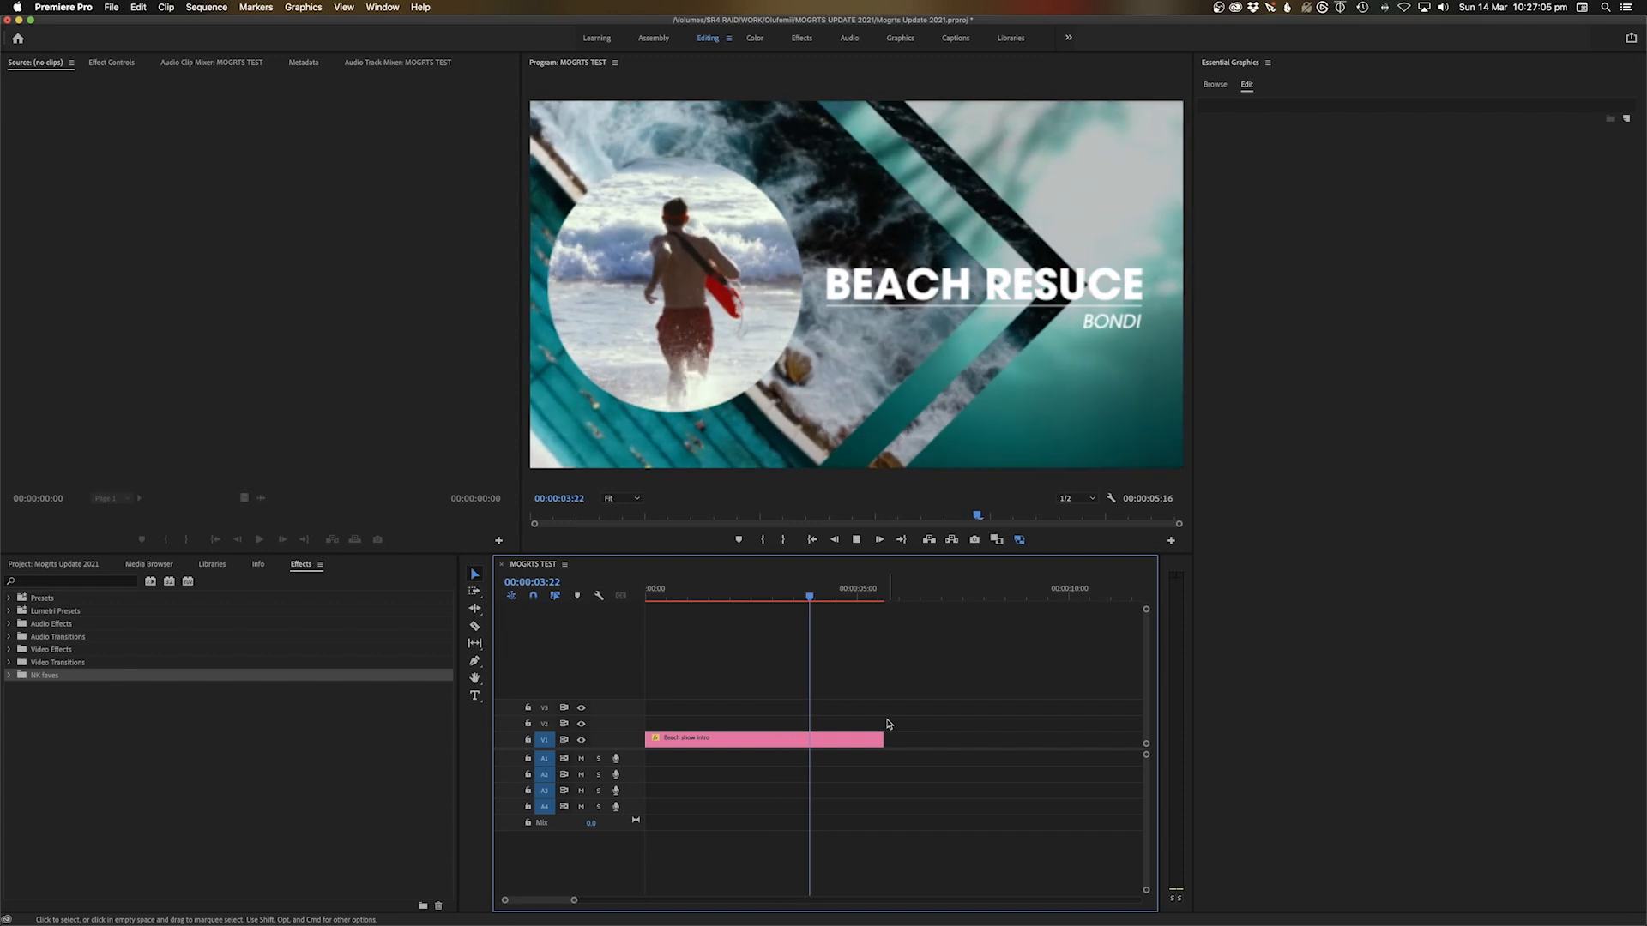
key(space)
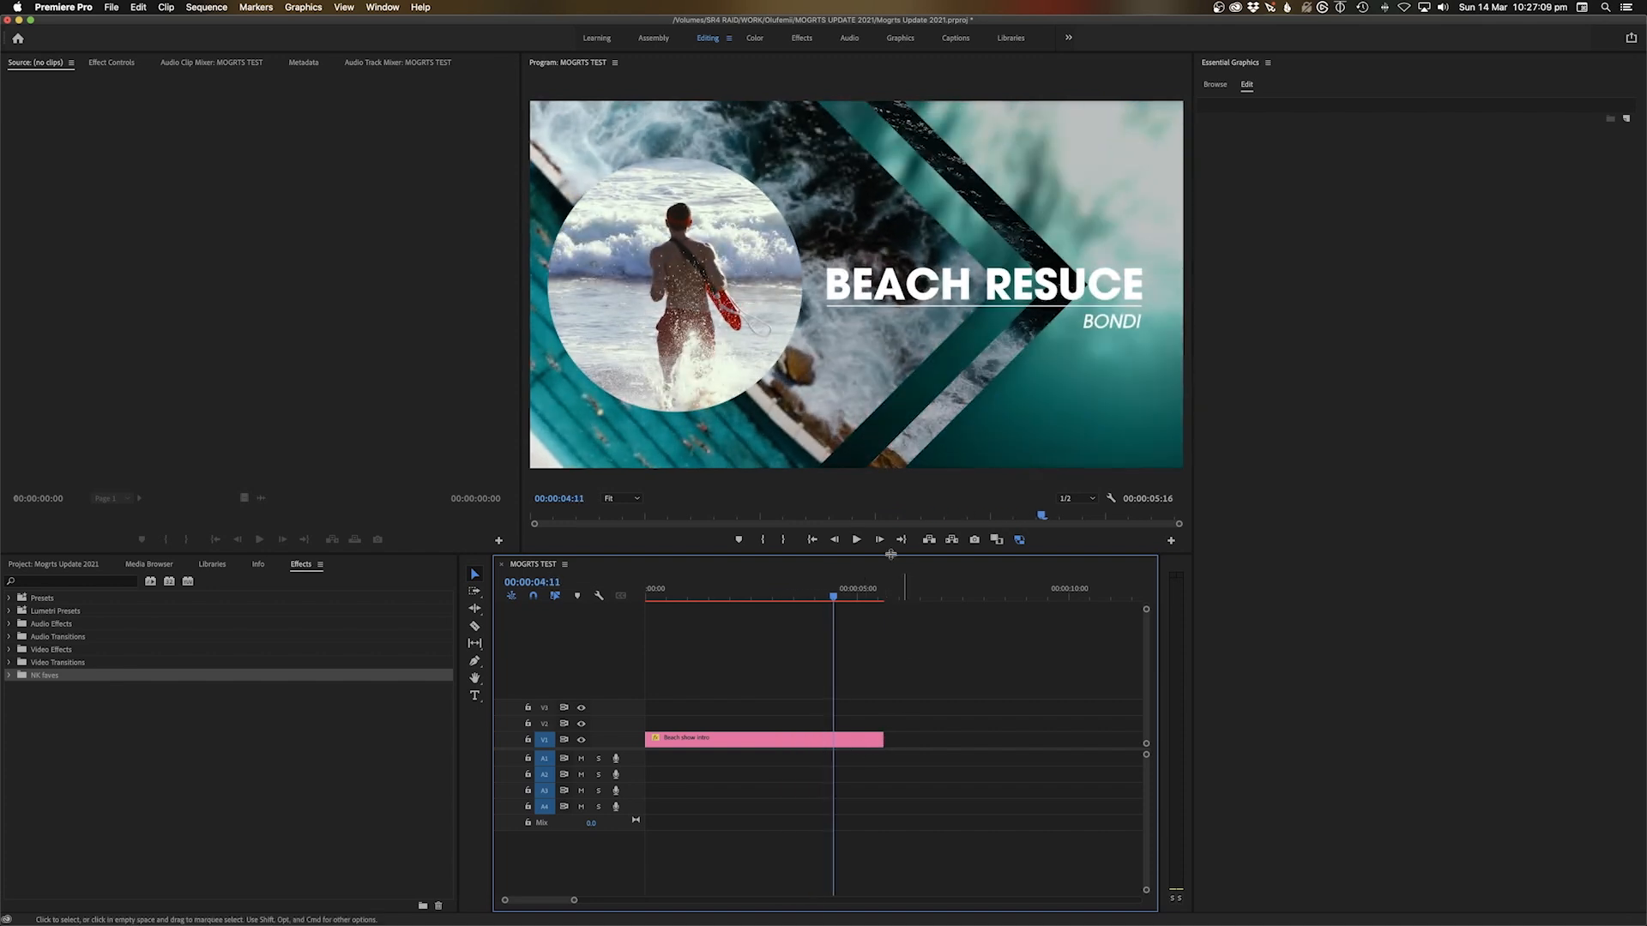
Stretch the Beach show intro clip from 00:00:05:16 to 00:00:09:15 and play it
click(887, 594)
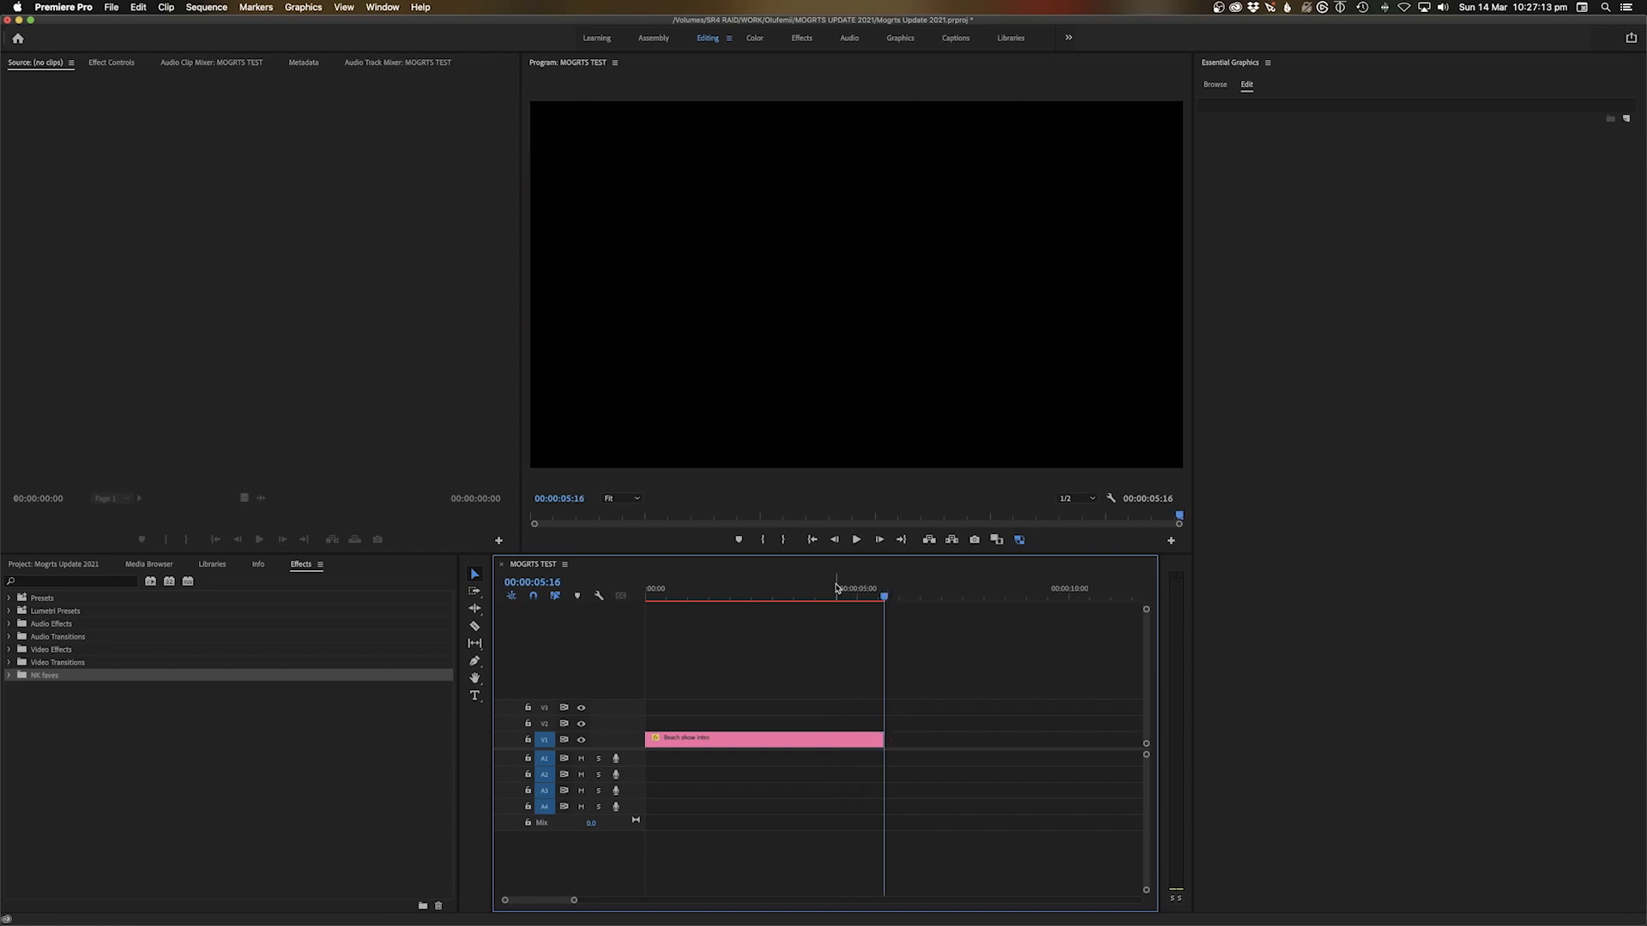
key(space)
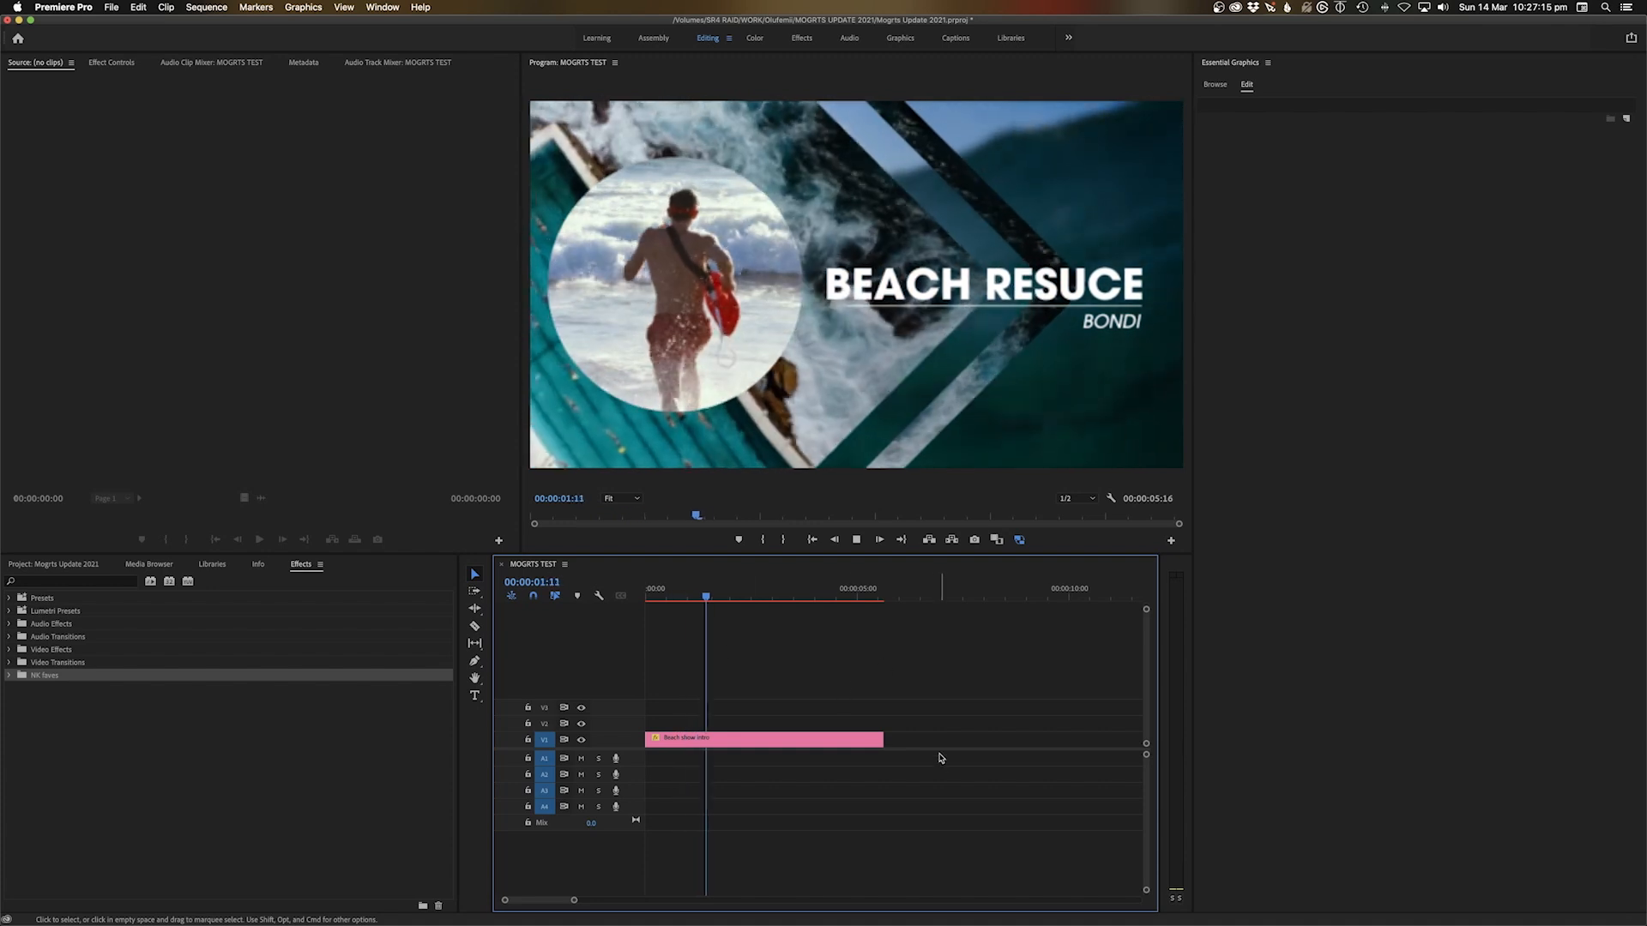
drag(884, 743, 1055, 743)
key(space)
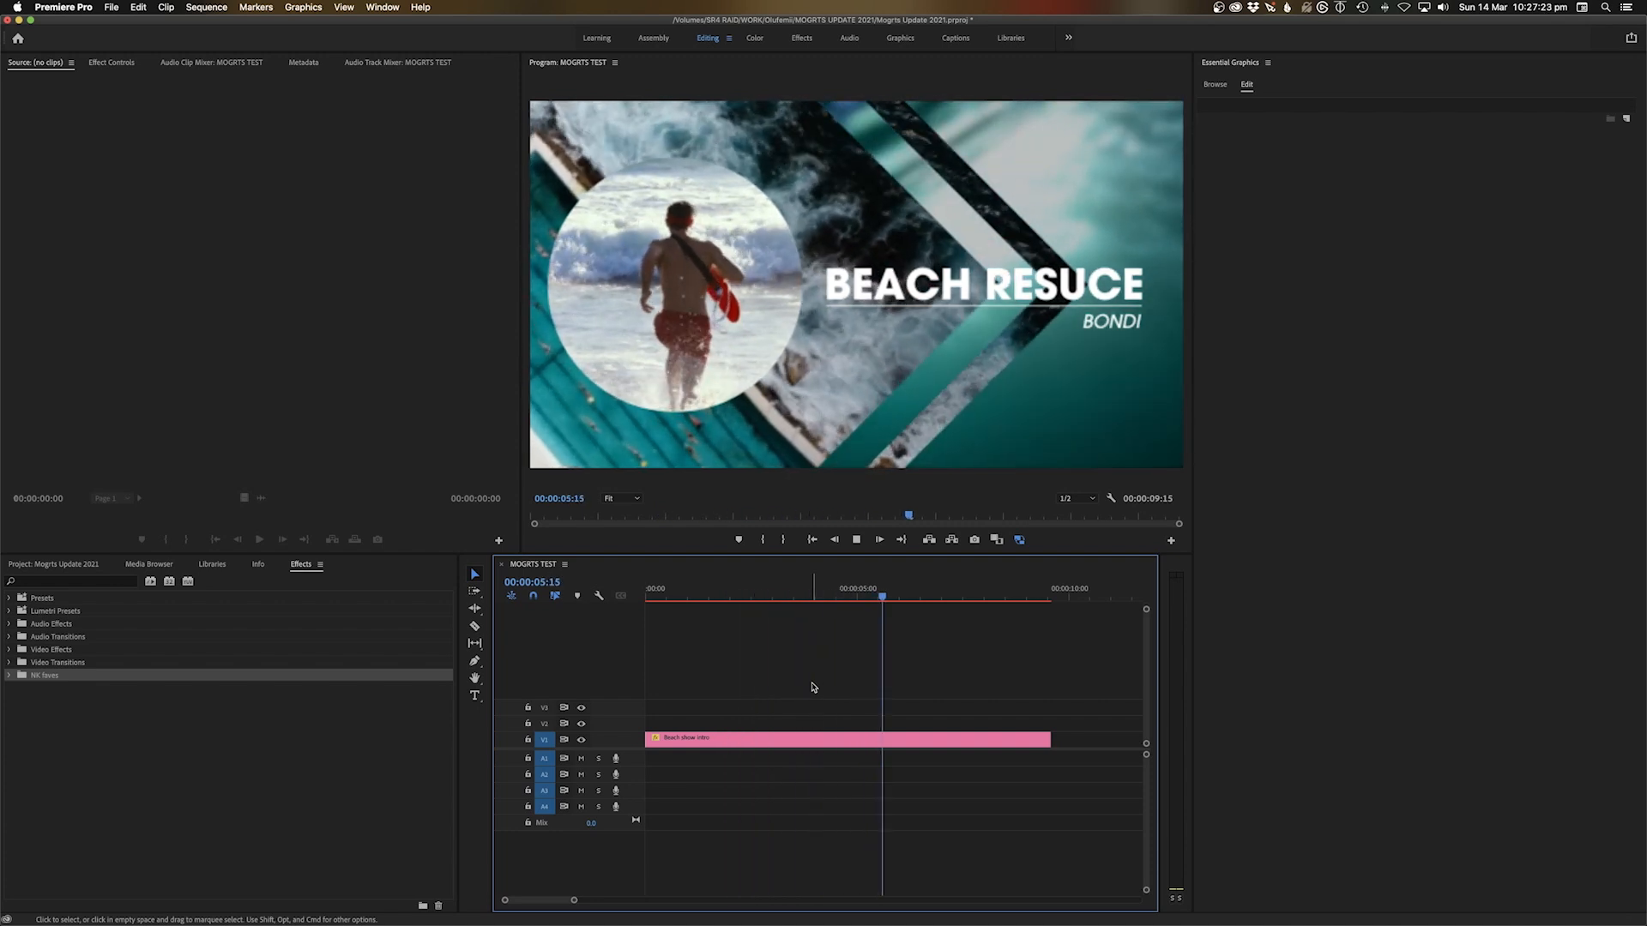
Undo the lengthening so the clip runs 00:00:05:16 and review the title animation
key(space)
key(super+z)
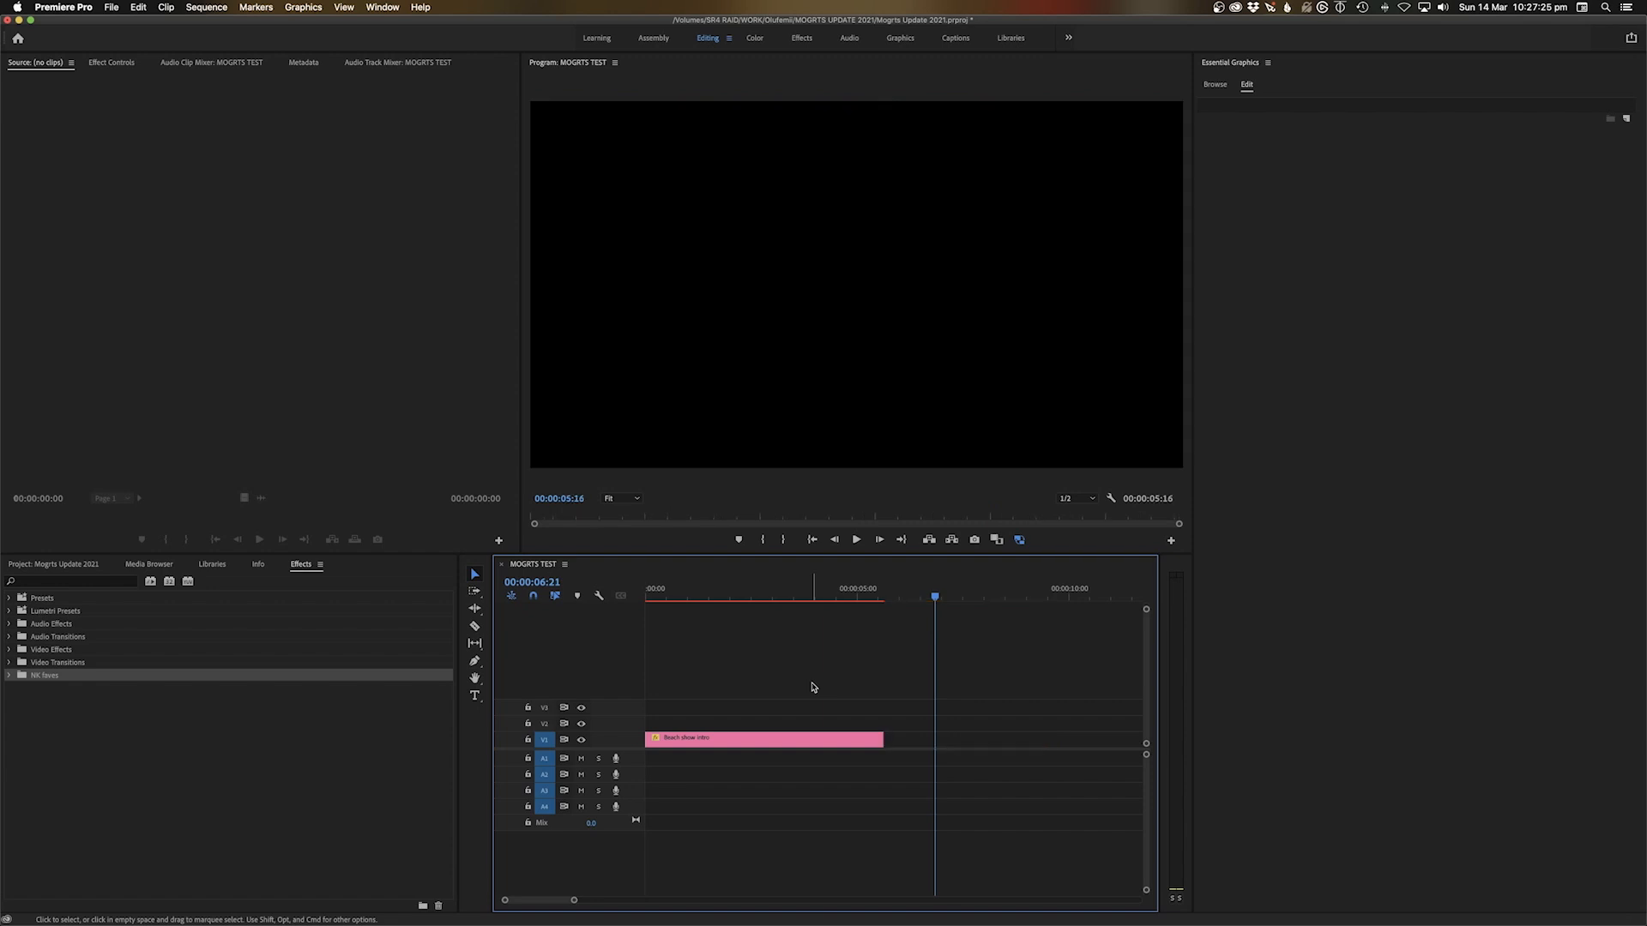
key(Home)
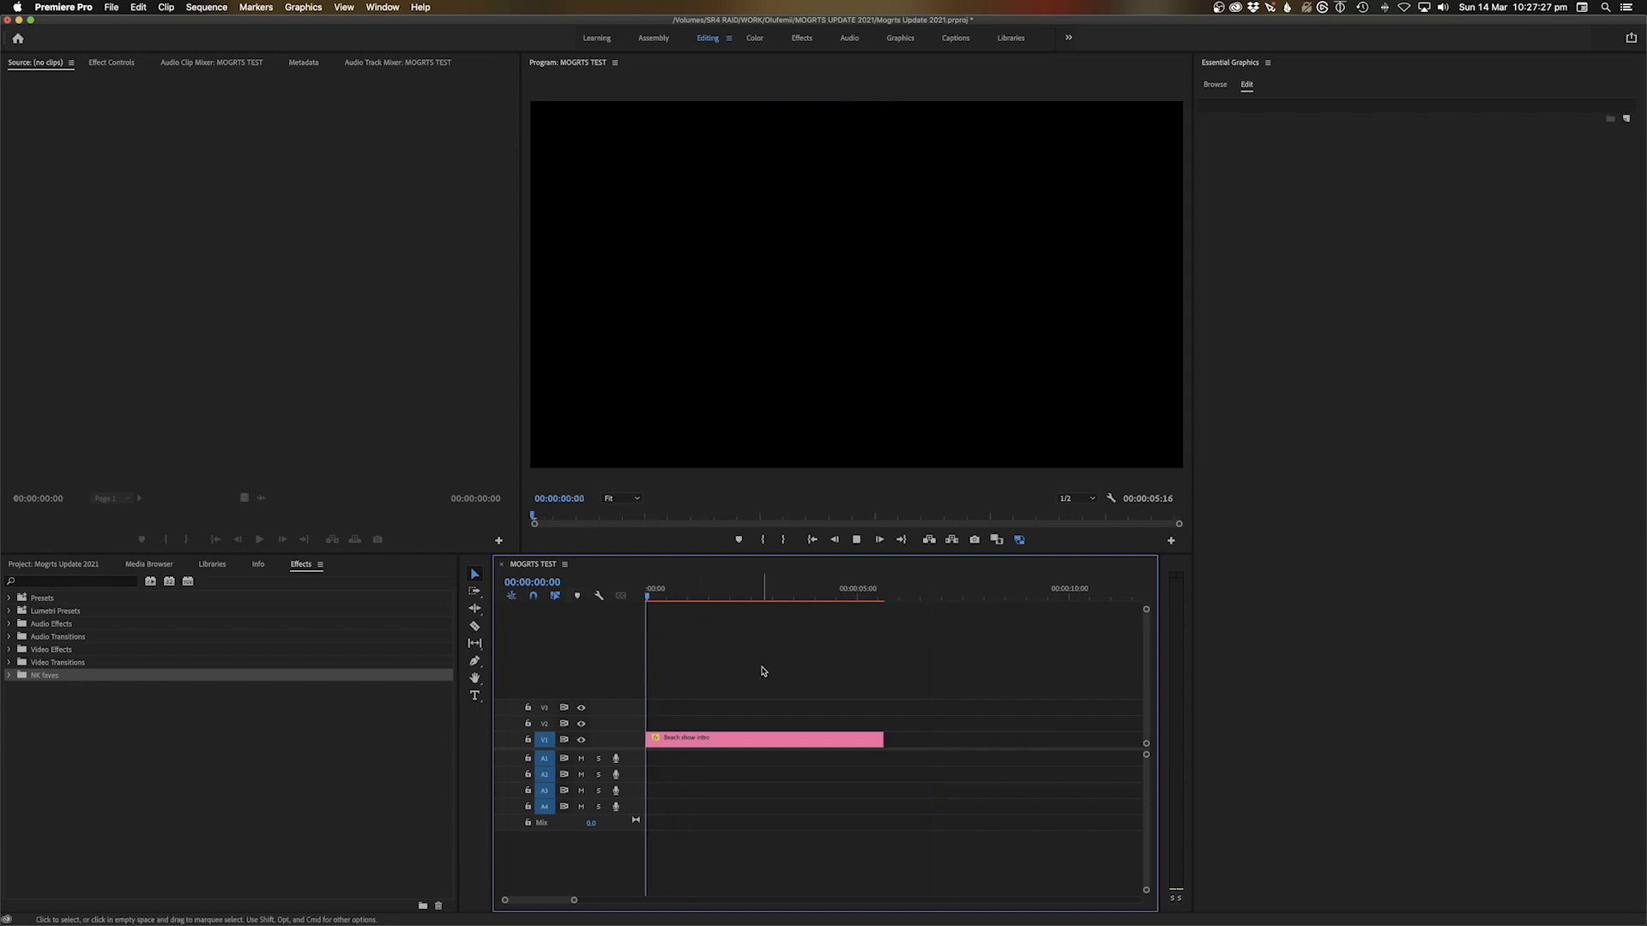
key(space)
drag(721, 599, 891, 629)
key(Home)
key(space)
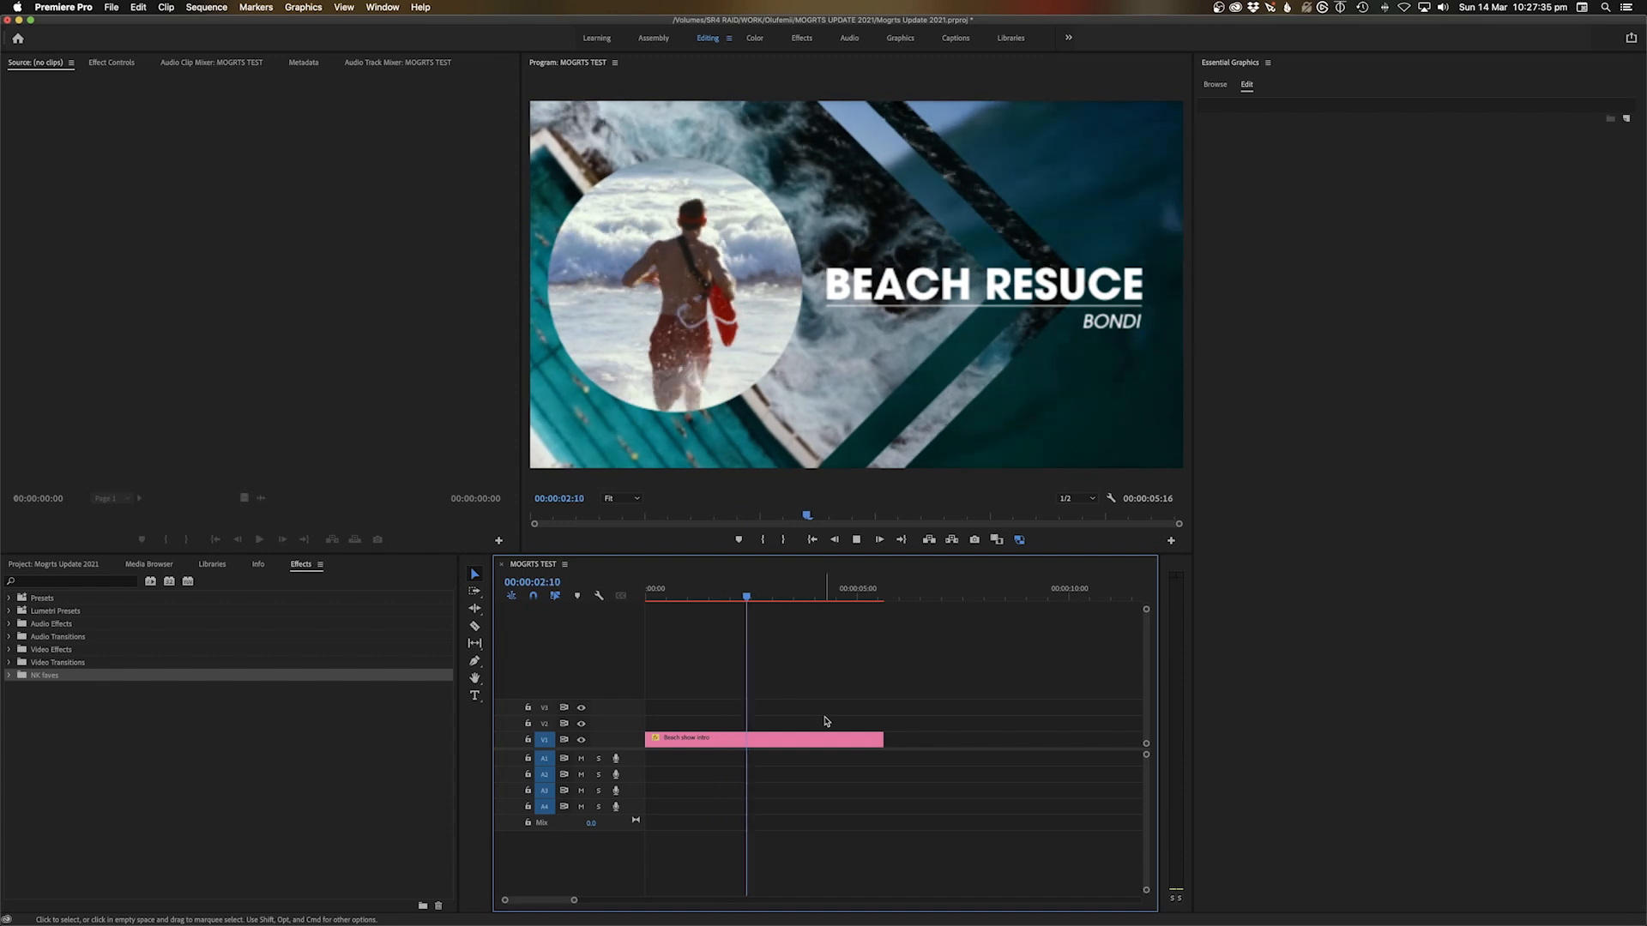
key(space)
Save the Premiere Pro project and replay the intro from the start
key(super+s)
click(789, 743)
click(731, 674)
key(Home)
key(space)
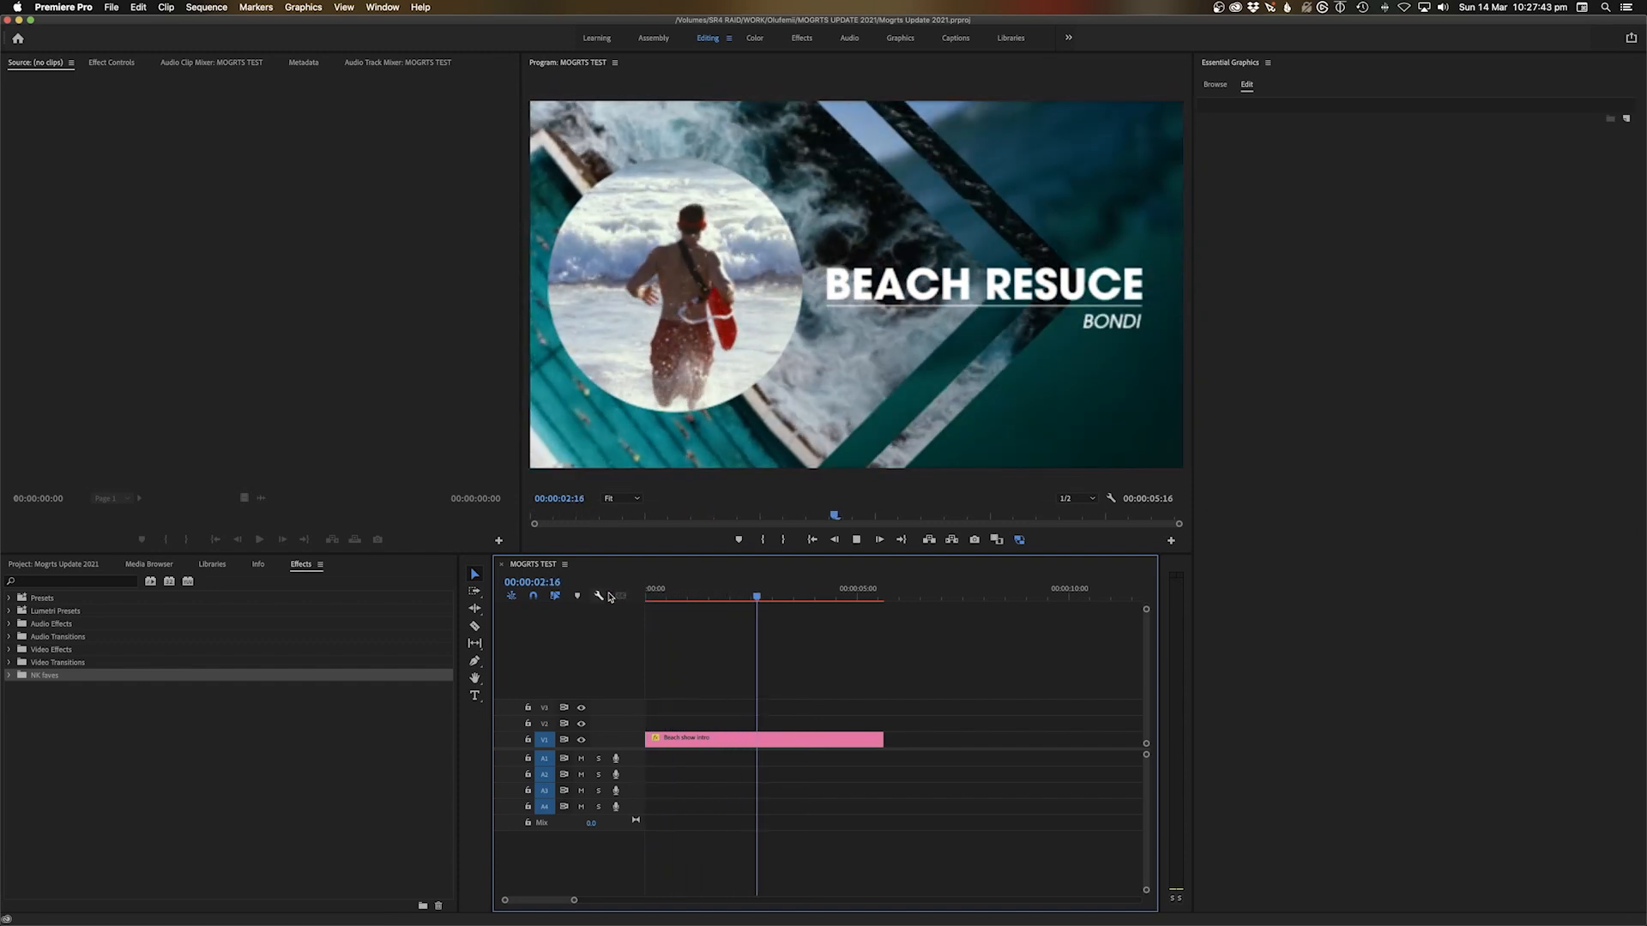
key(space)
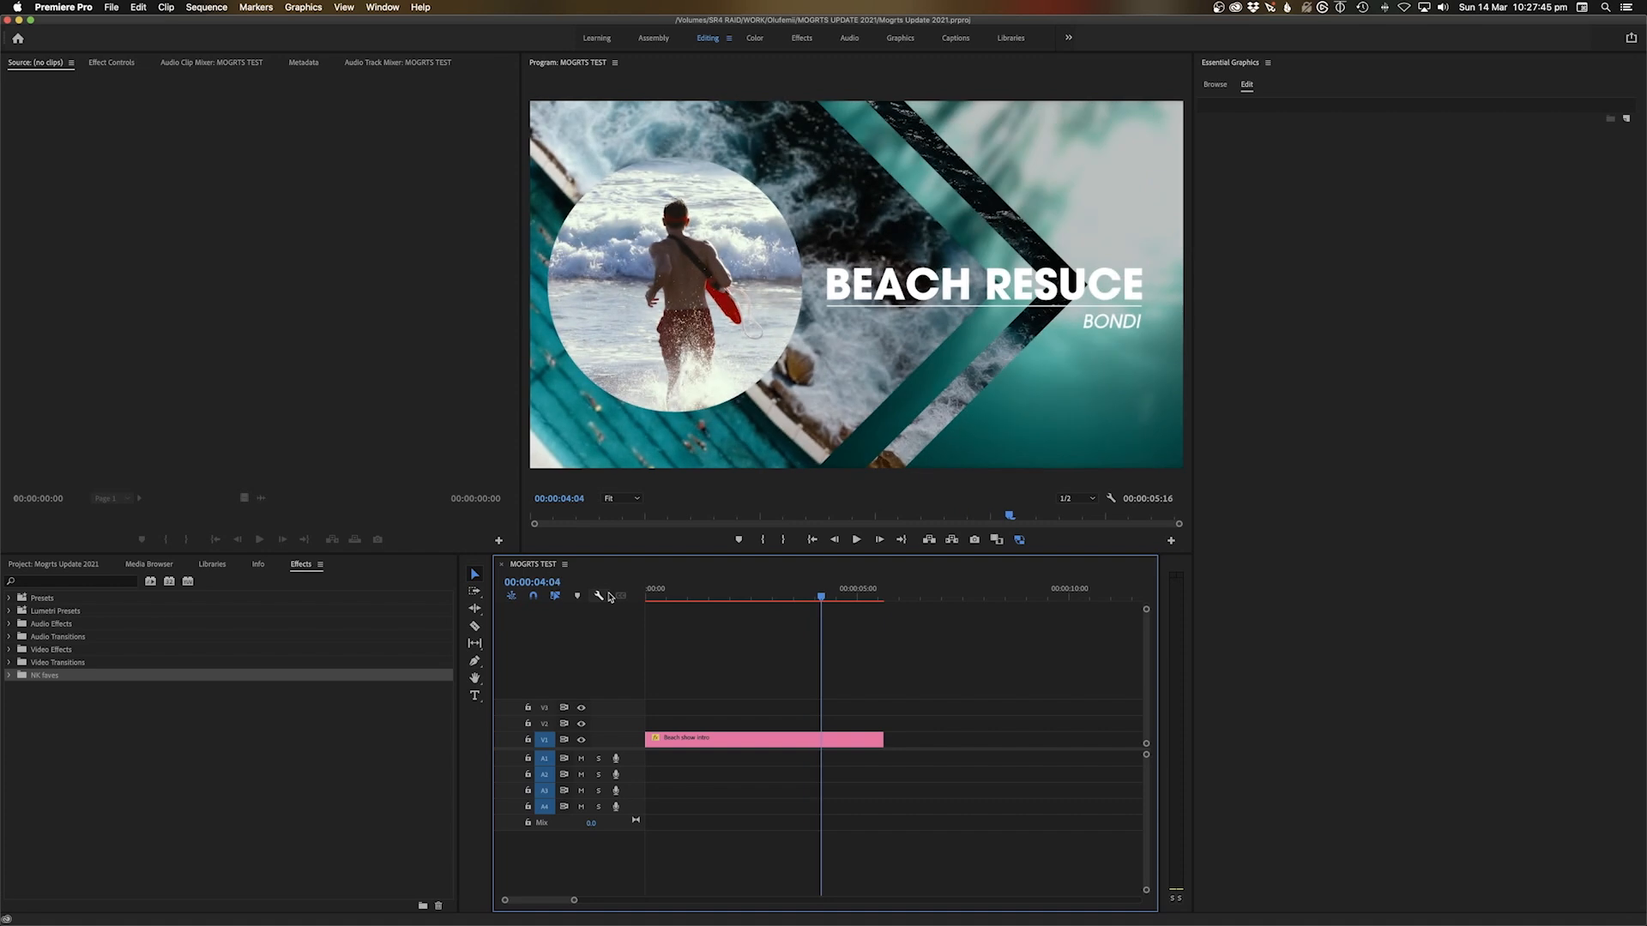